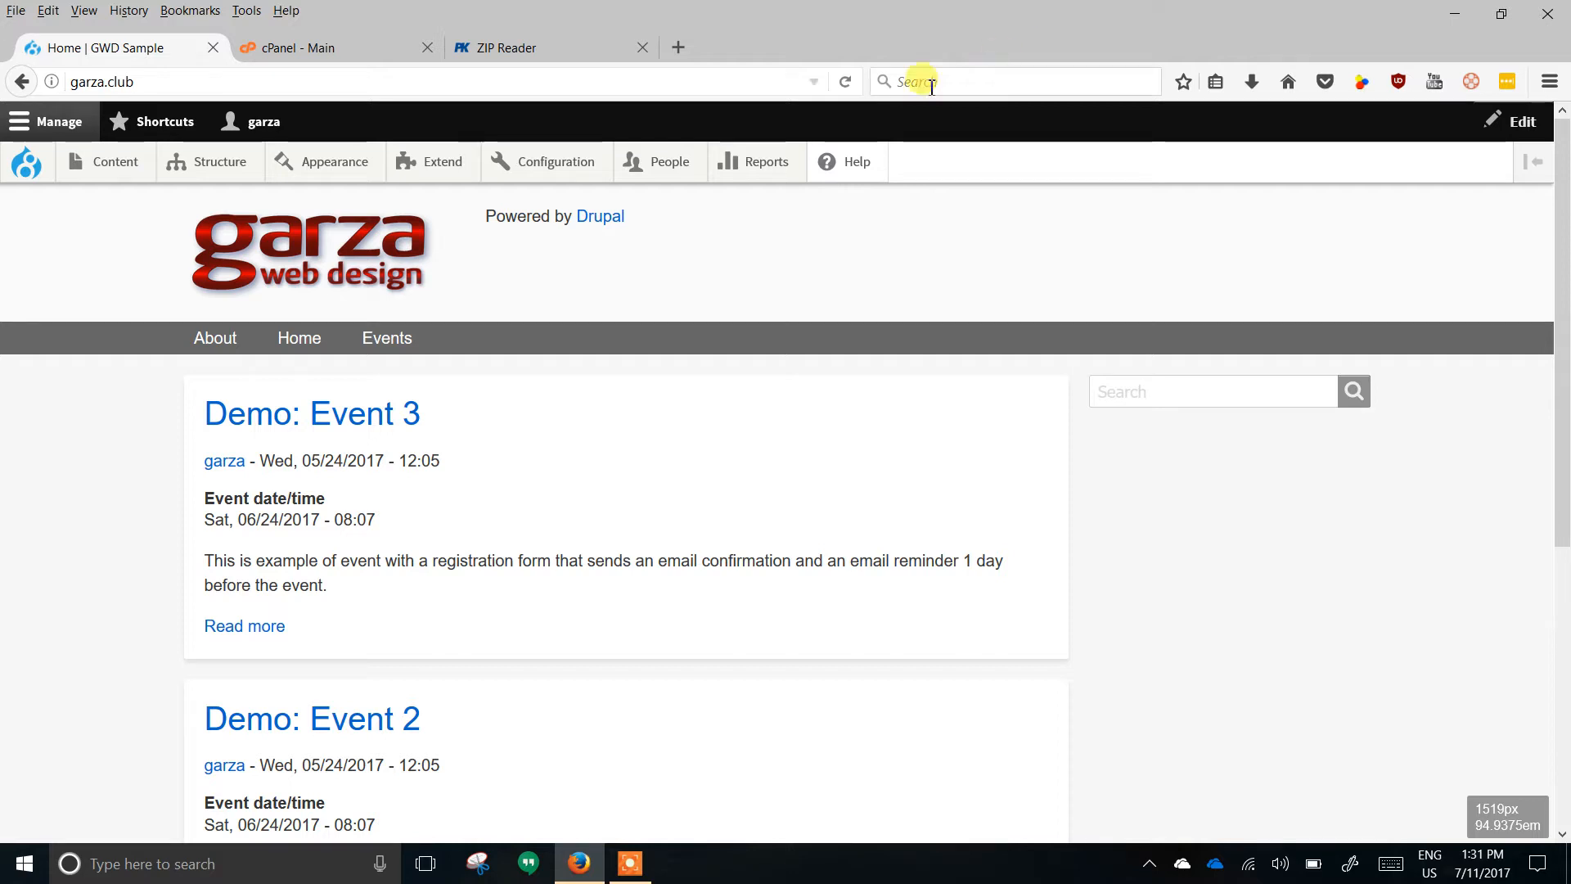
Look over the cPanel home page and the free ZIP Reader download offer on PKWARE's site.
left_click(306, 50)
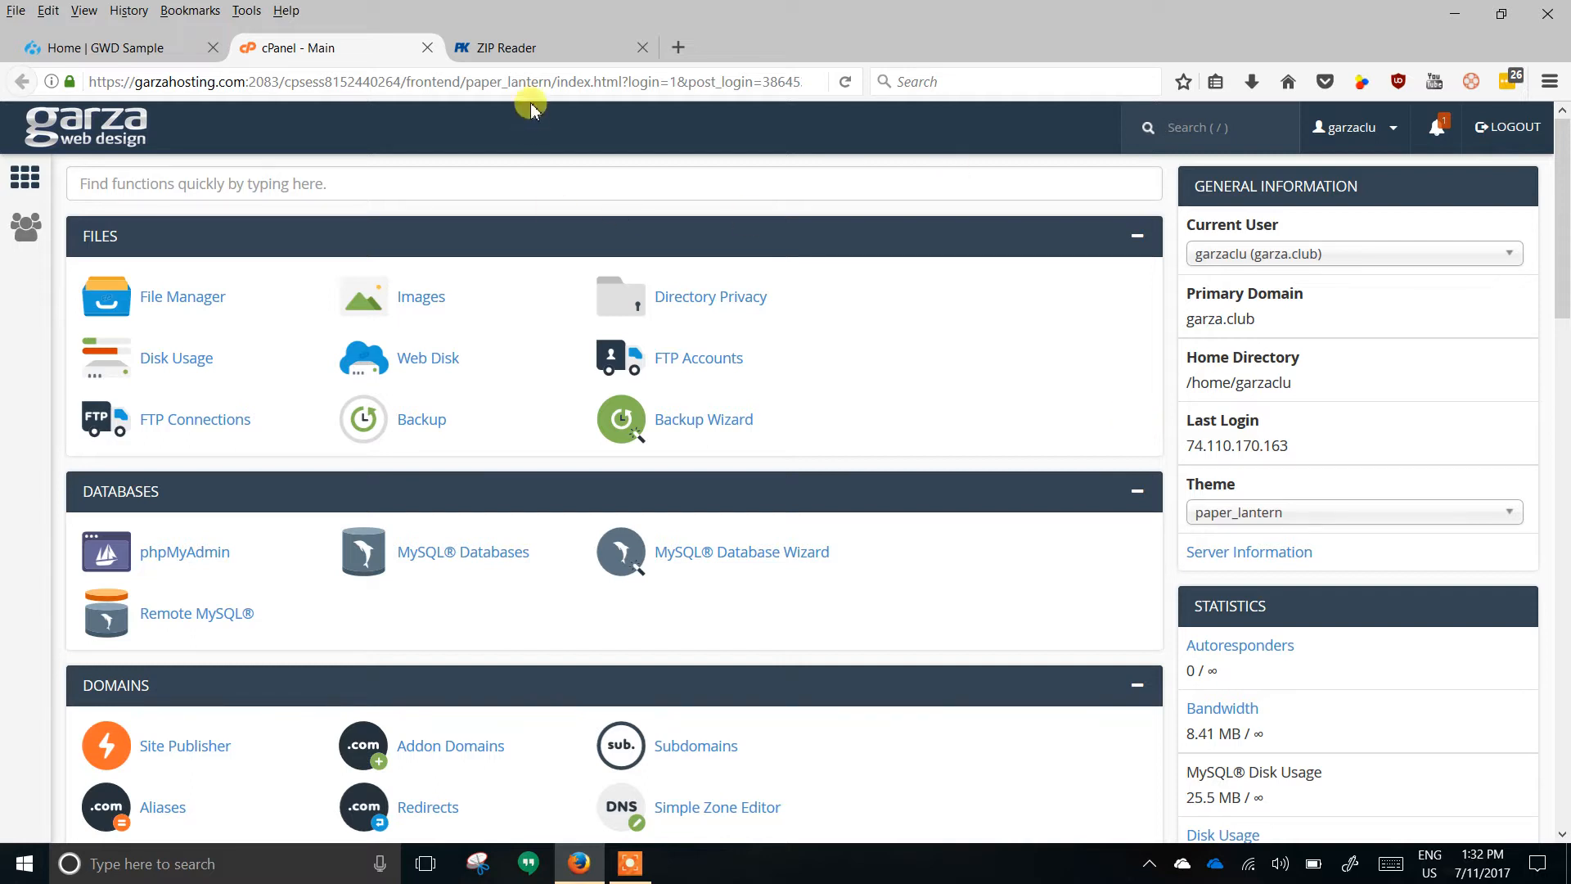
left_click(527, 49)
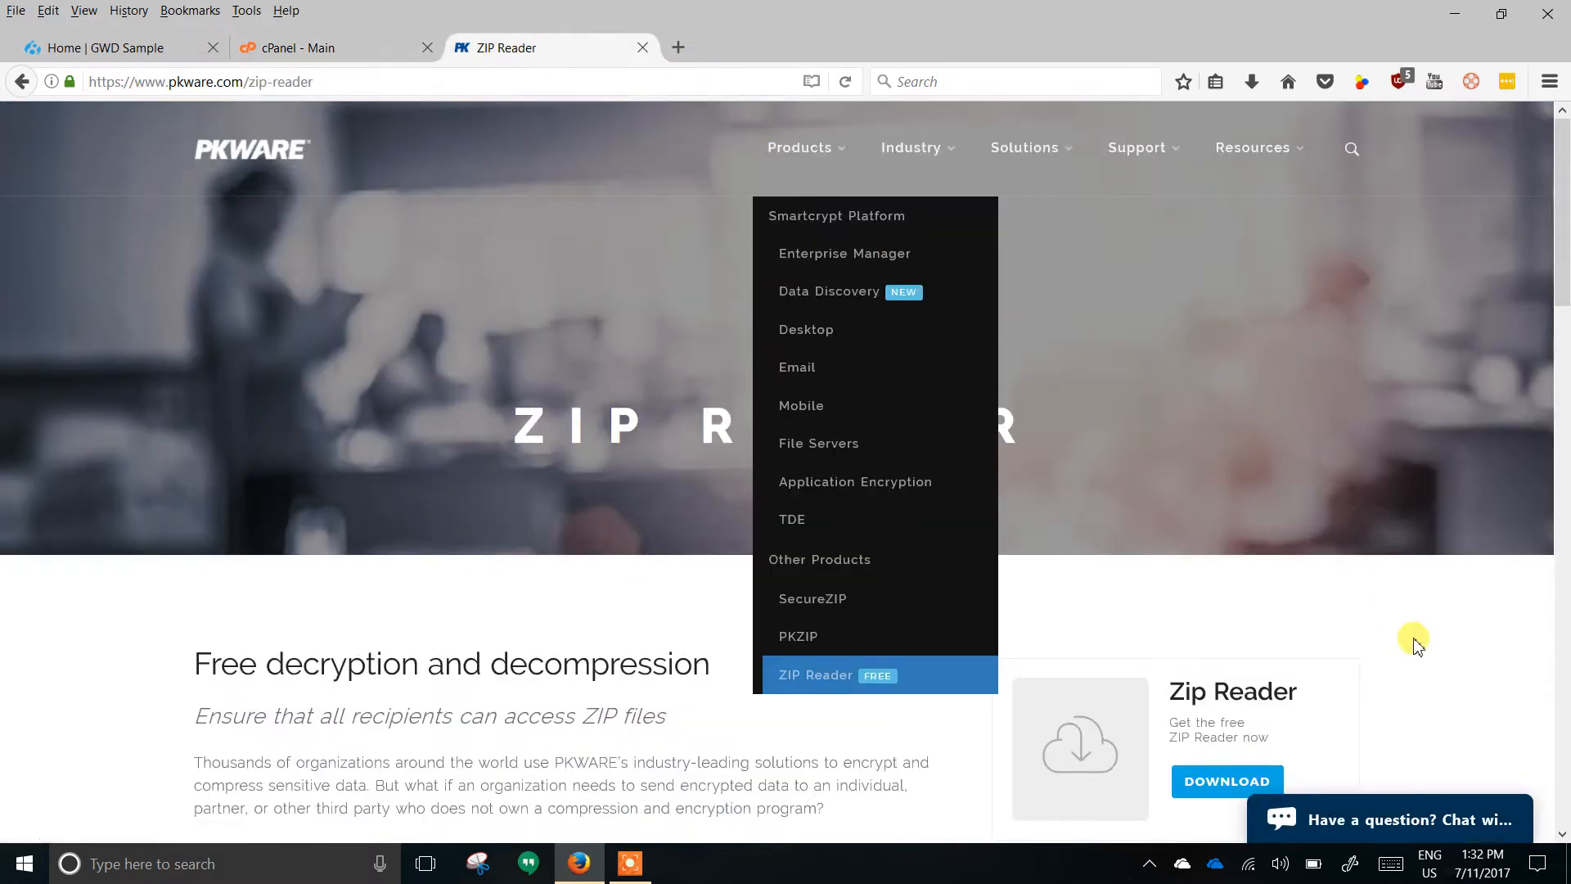
scroll(1413, 638, "down", 4)
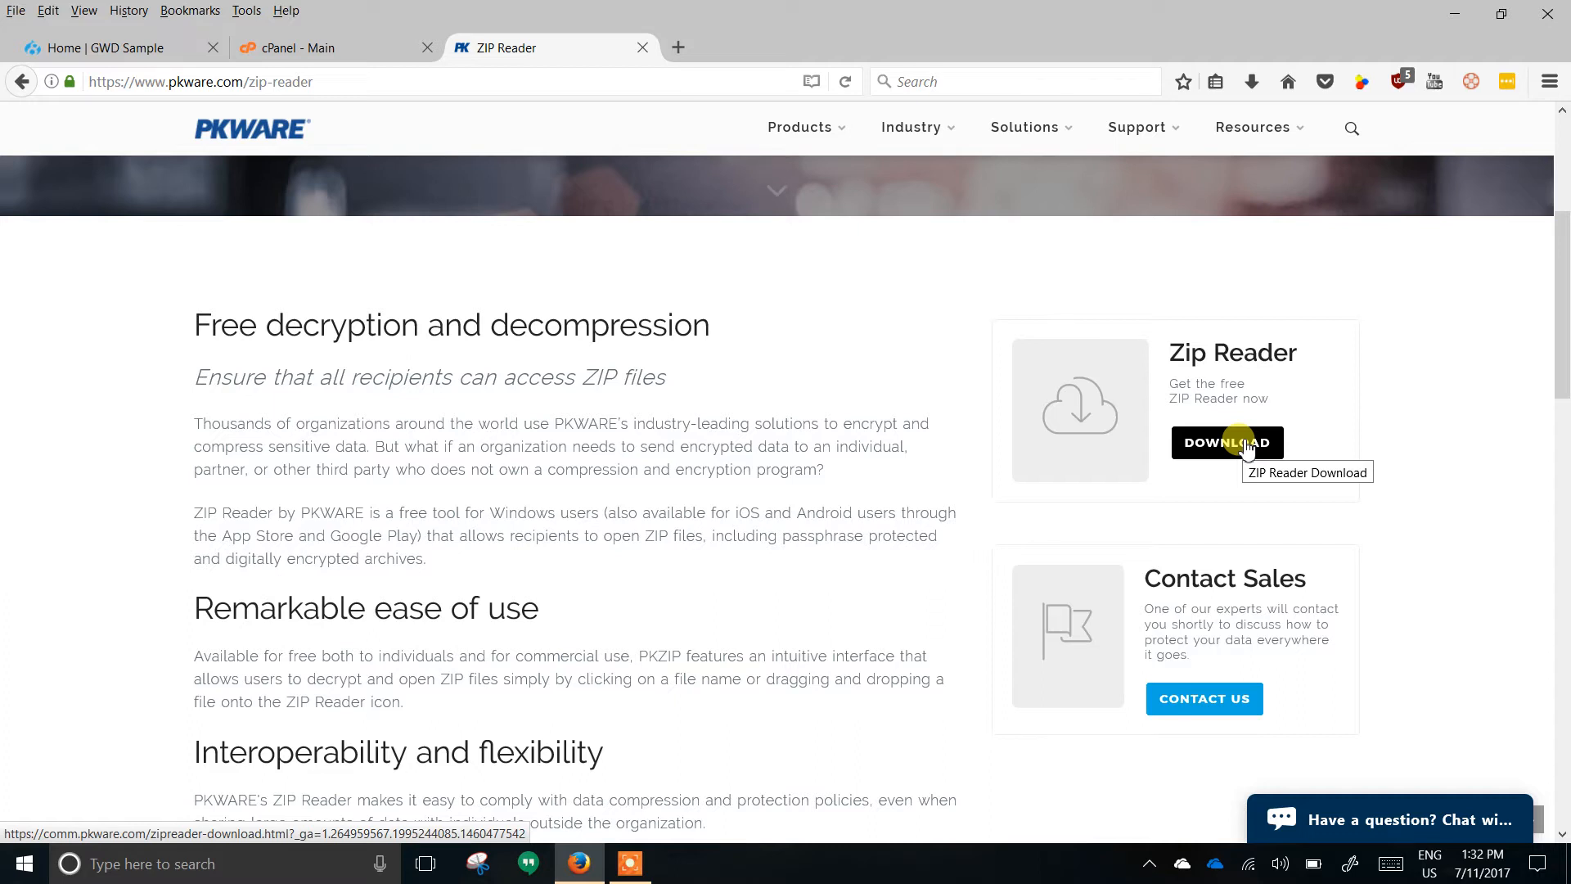
Open the Drupal site's available updates report and highlight the installed Drupal core version.
left_click(96, 45)
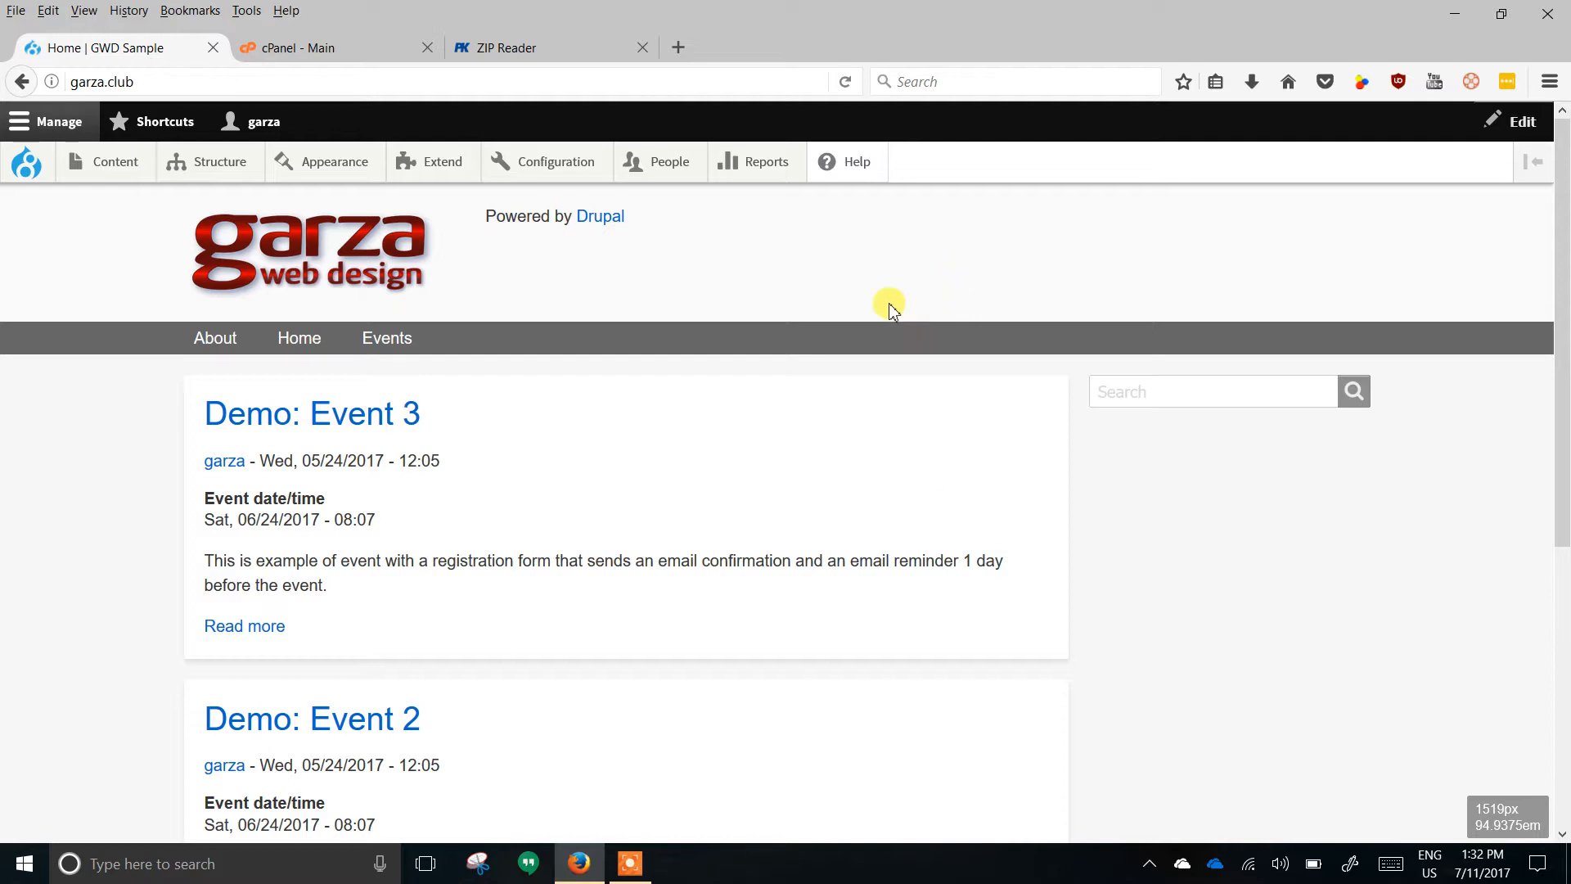
mouse_move(765, 167)
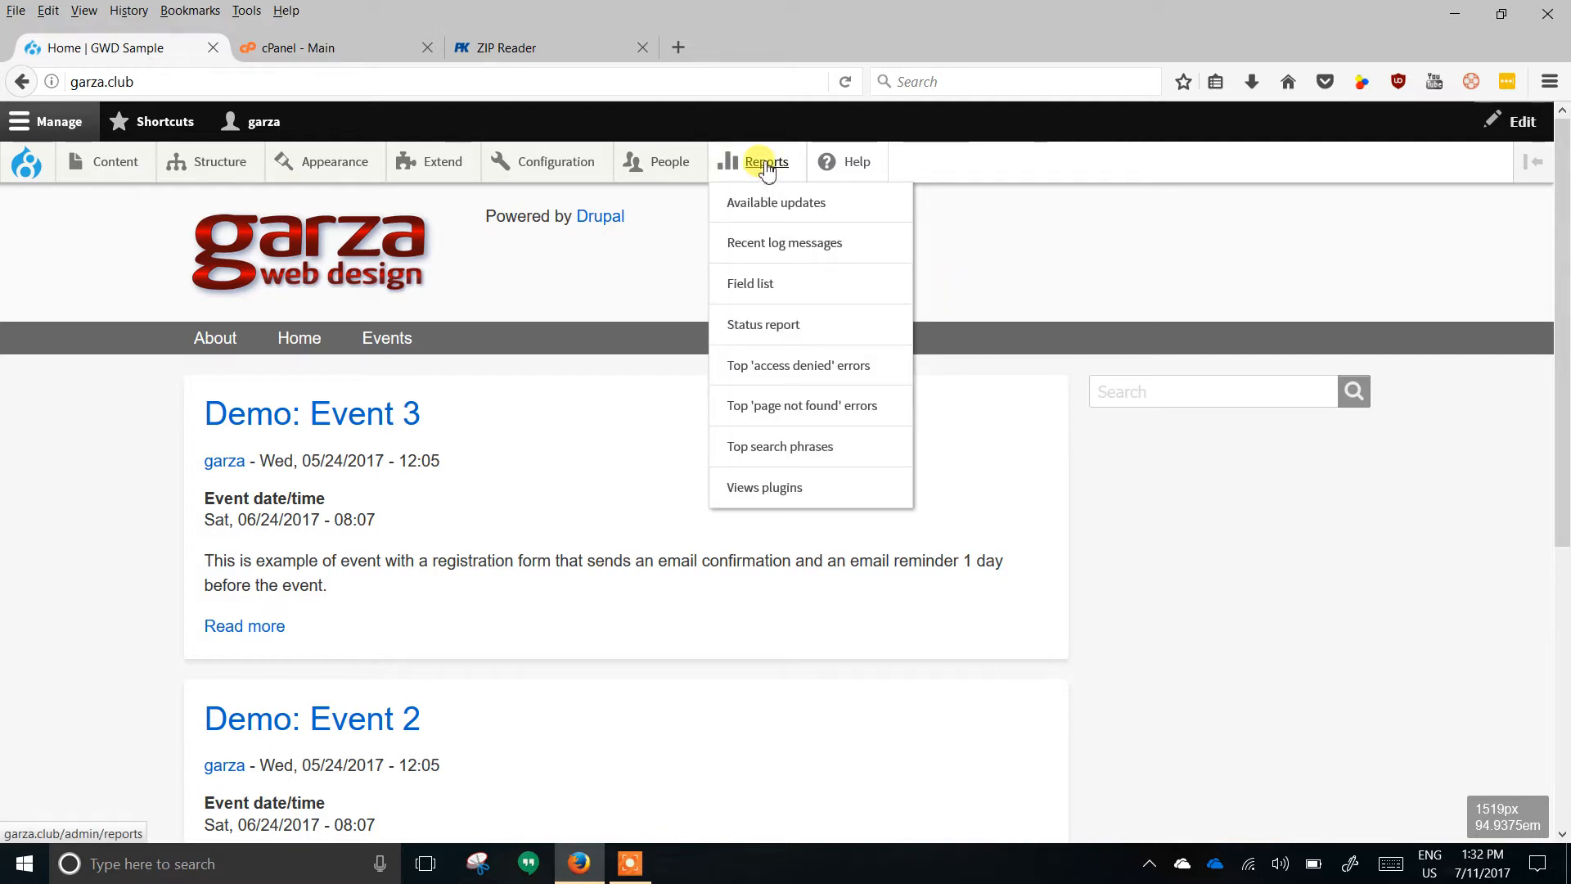
left_click(774, 204)
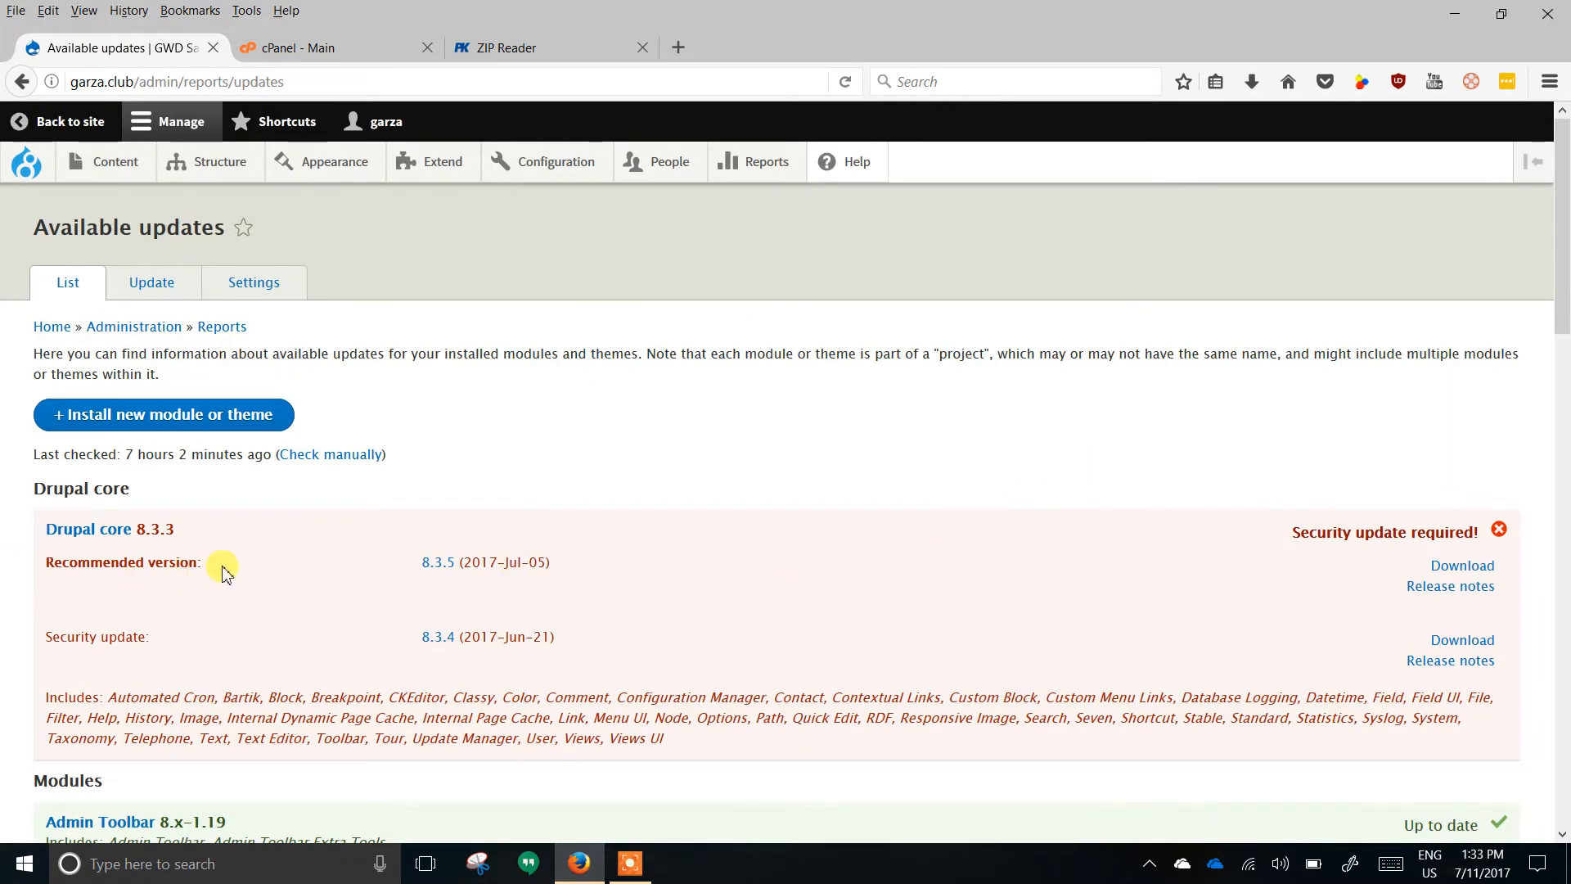
left_click_drag(191, 529, 35, 526)
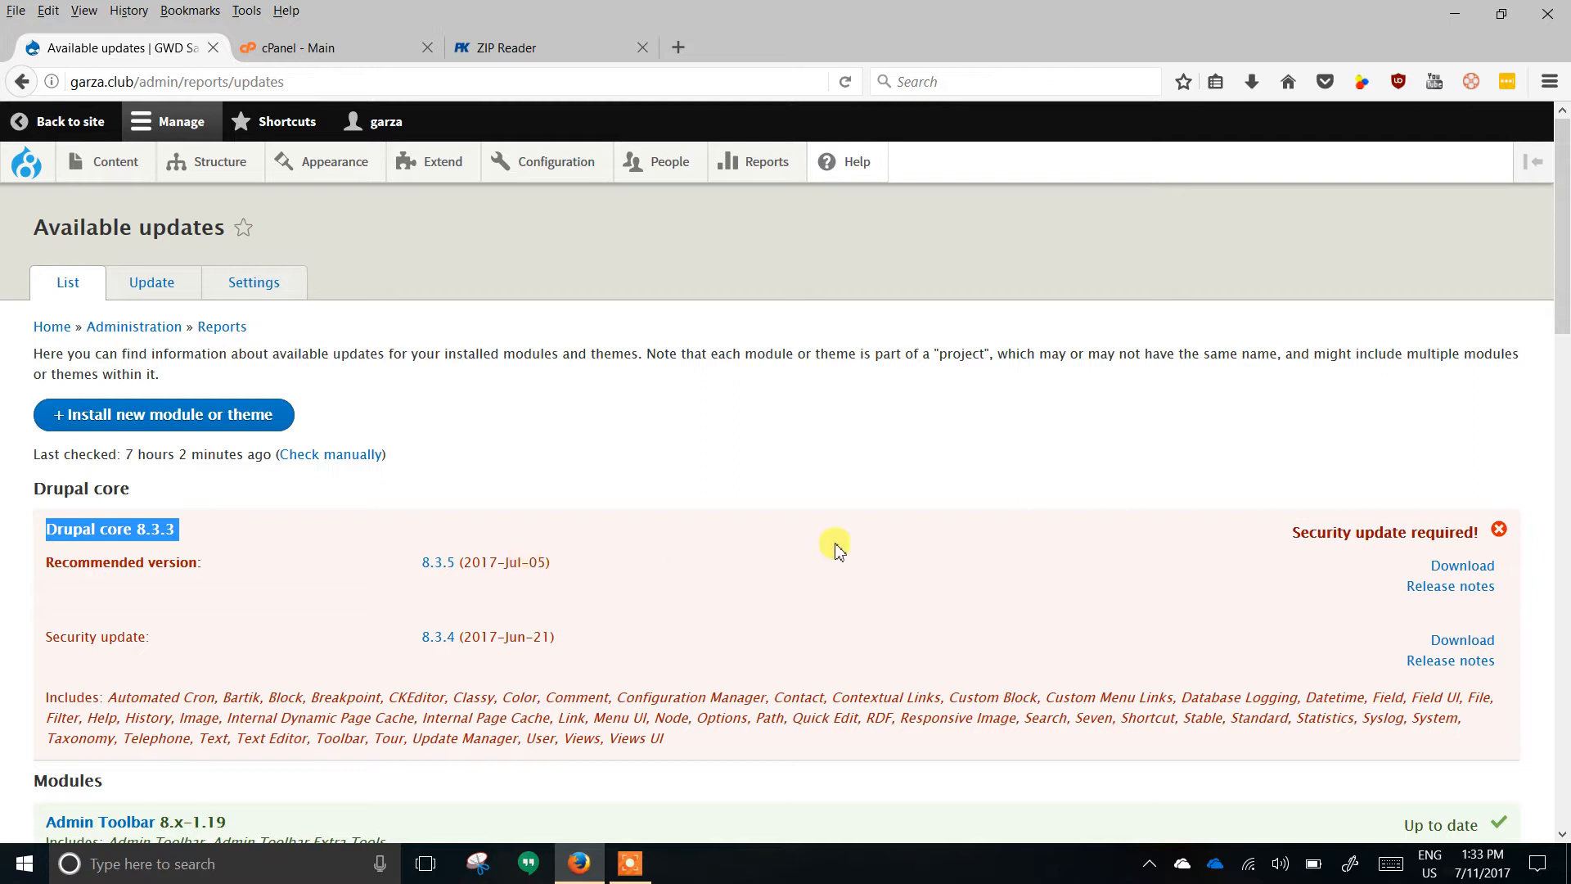
Download the recommended Drupal core 8.3.5 archive, saving the file, and open its containing folder.
left_click(1486, 578)
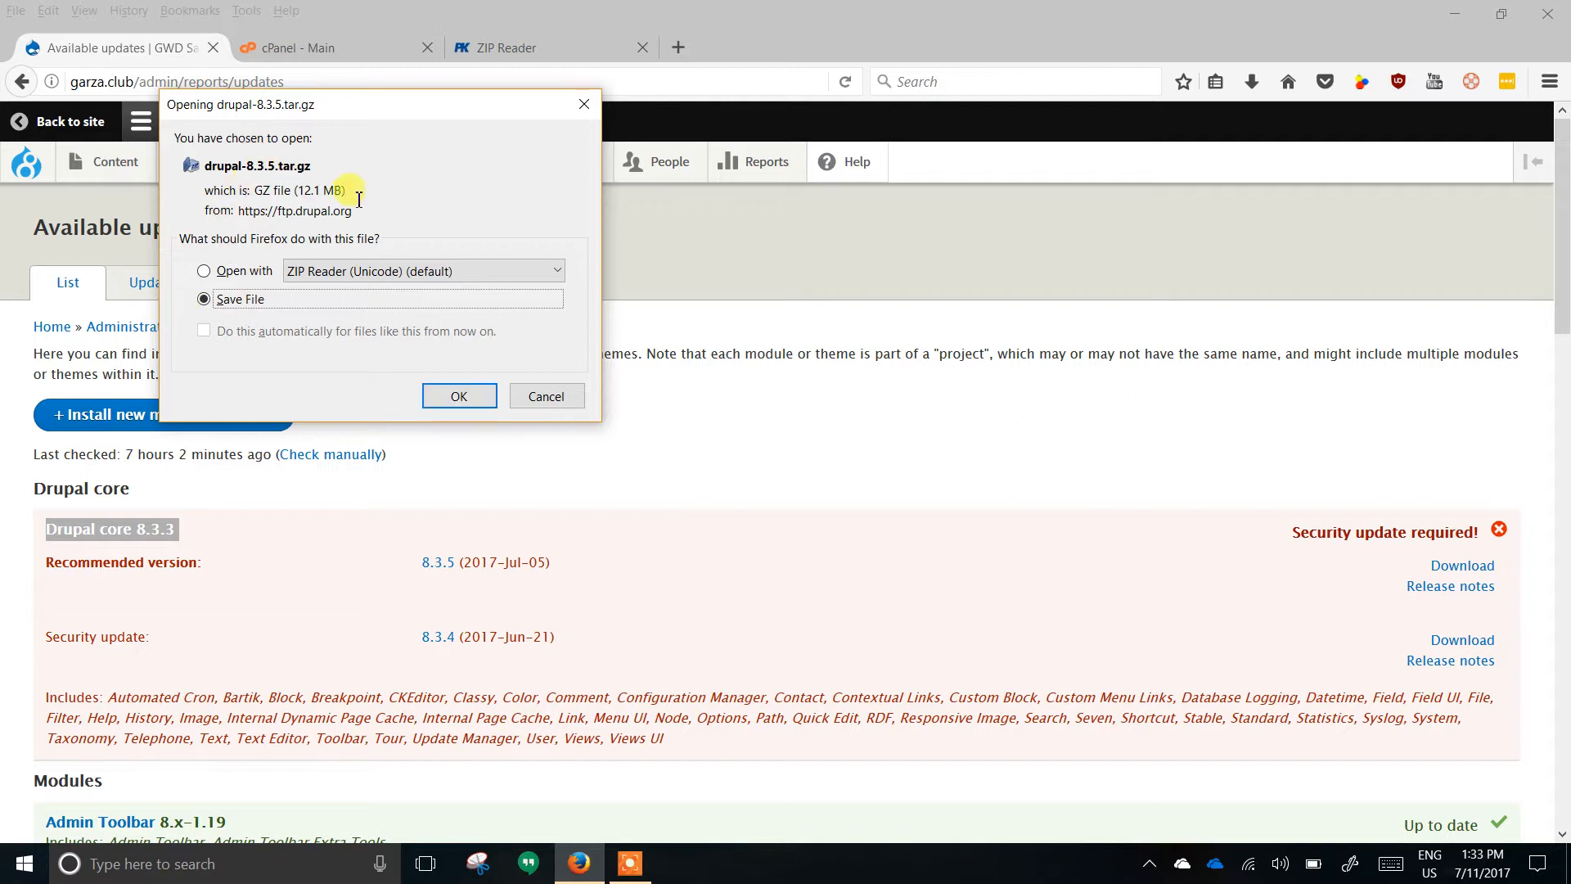
left_click(459, 396)
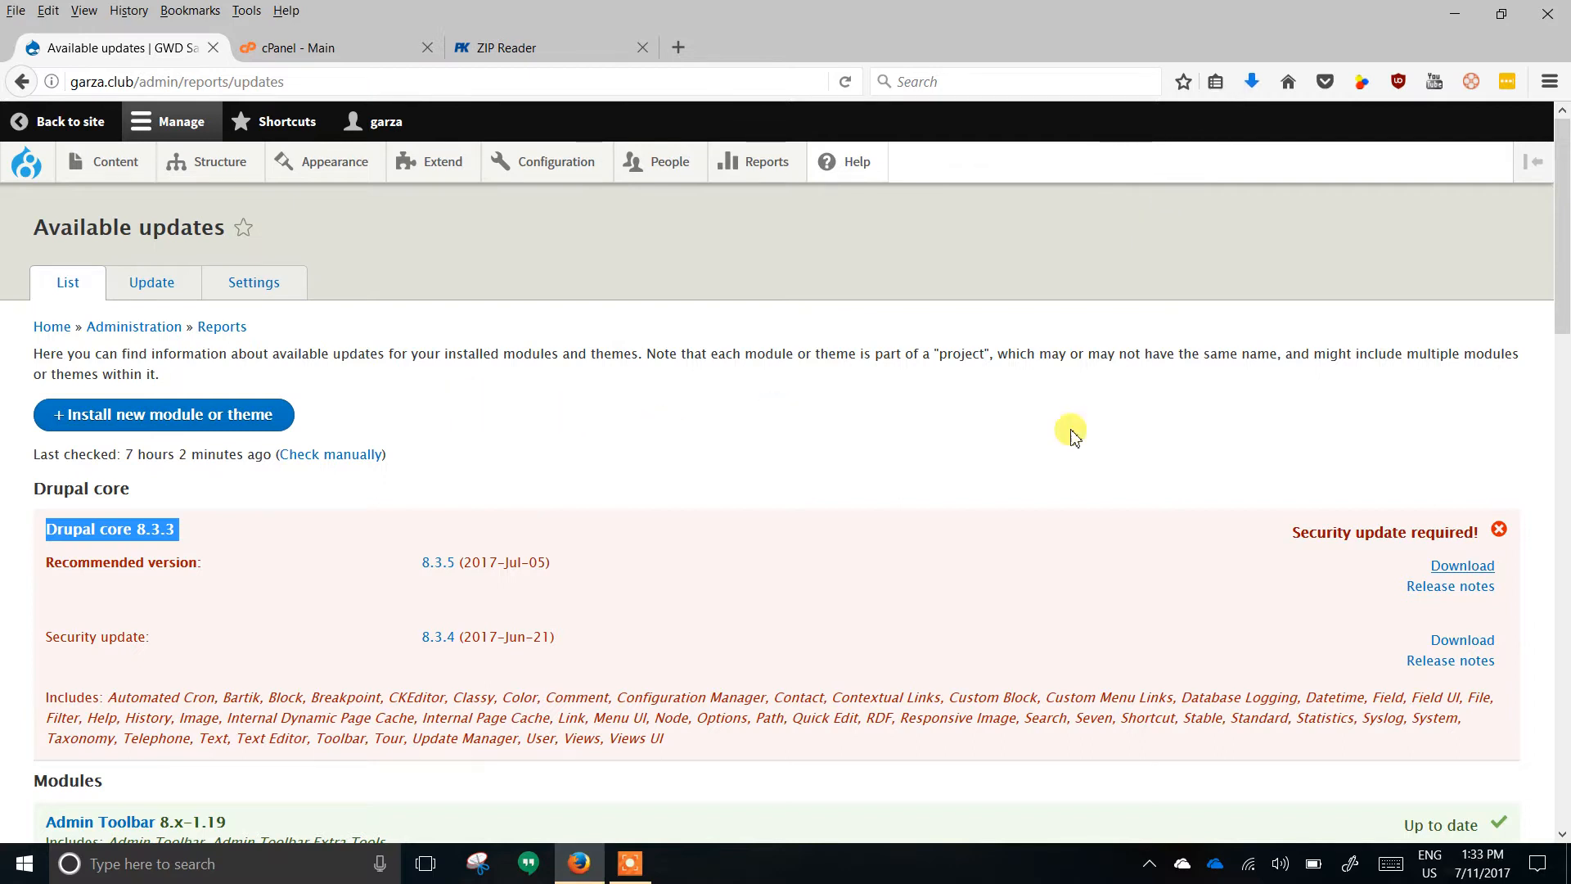
left_click(1254, 85)
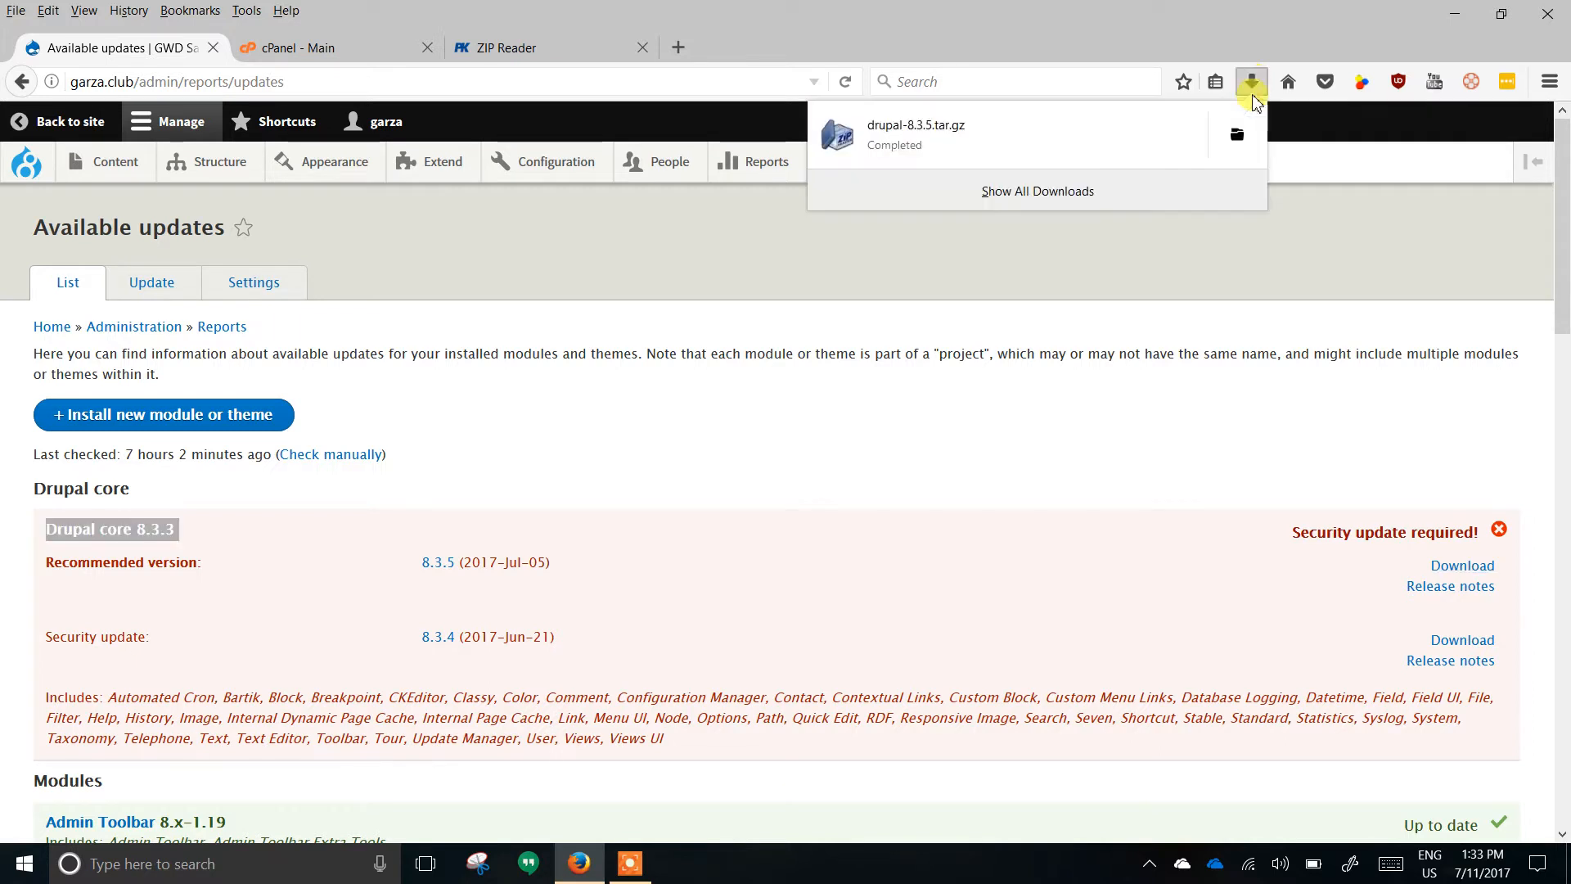
left_click(1236, 136)
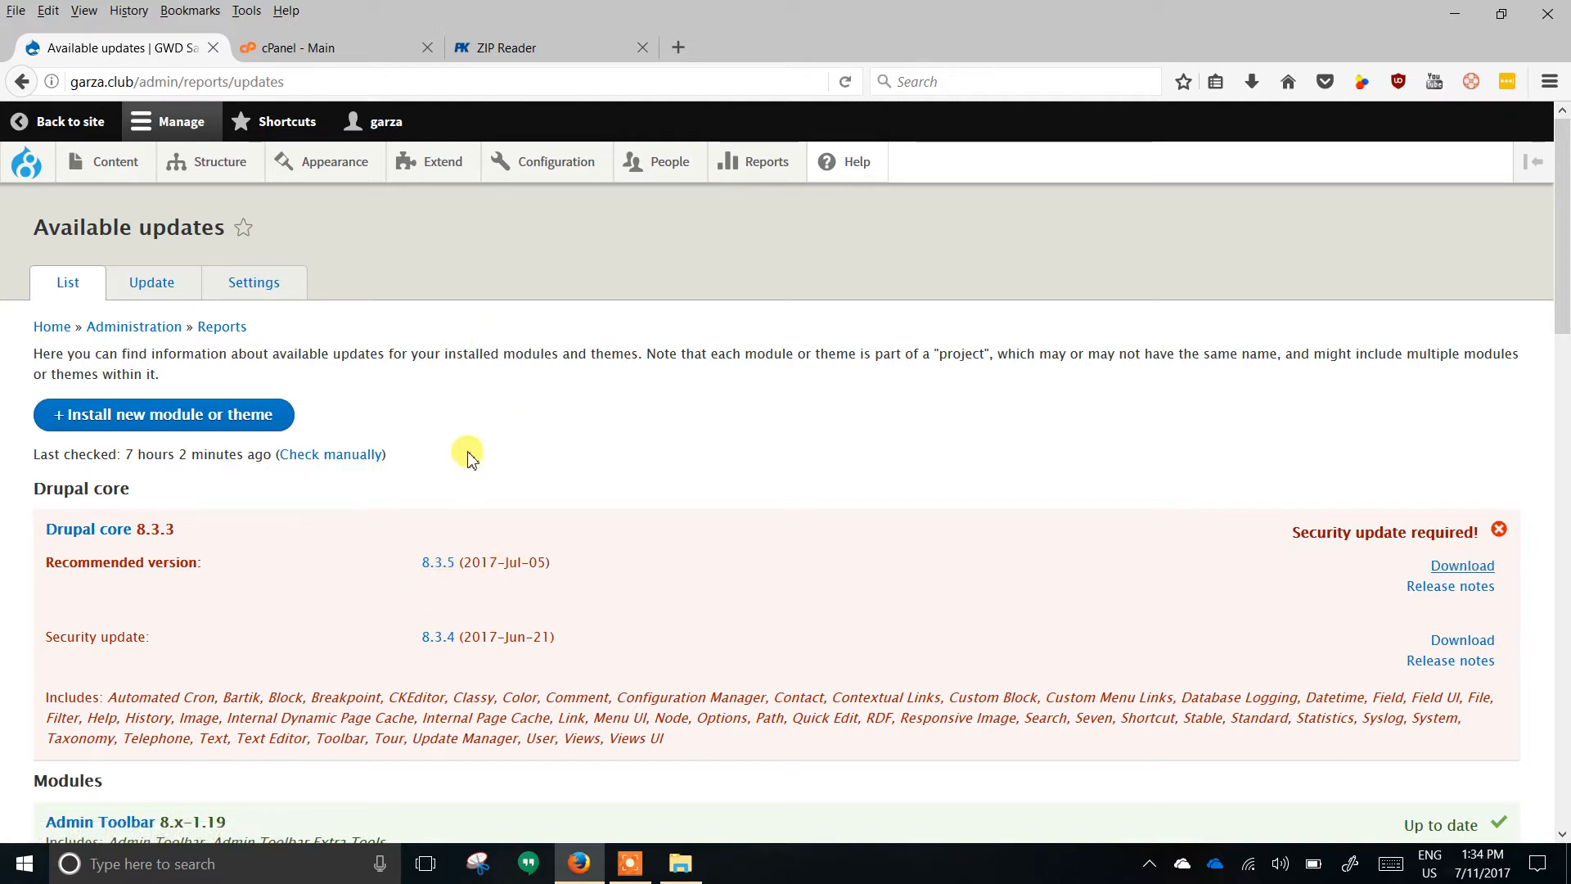
Switch to cPanel and open the public_html folder in its File Manager.
left_click(308, 45)
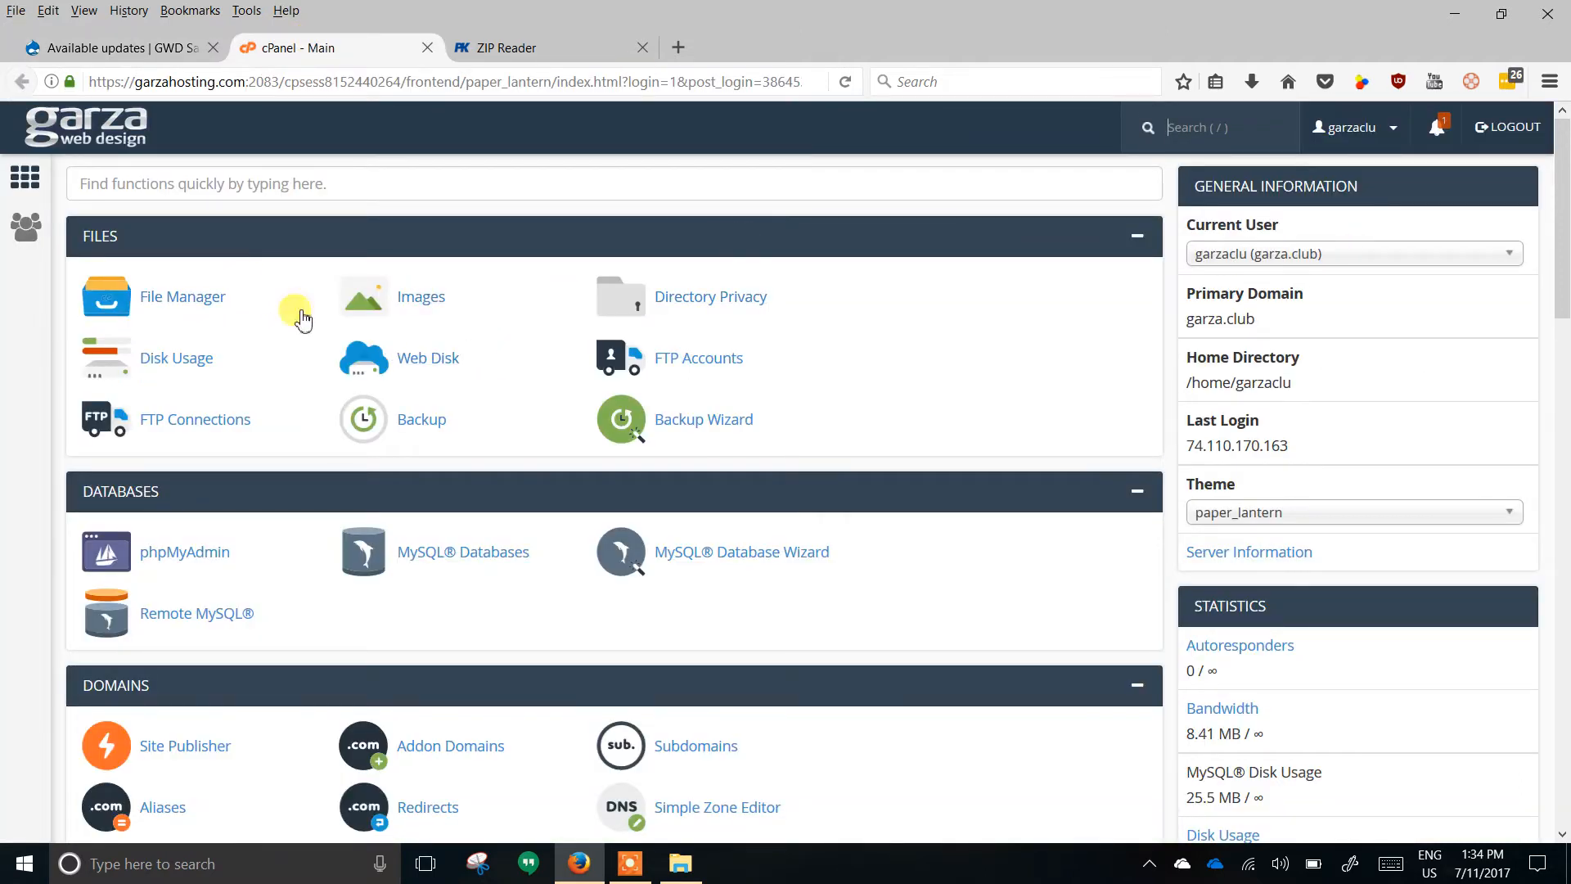
left_click(176, 301)
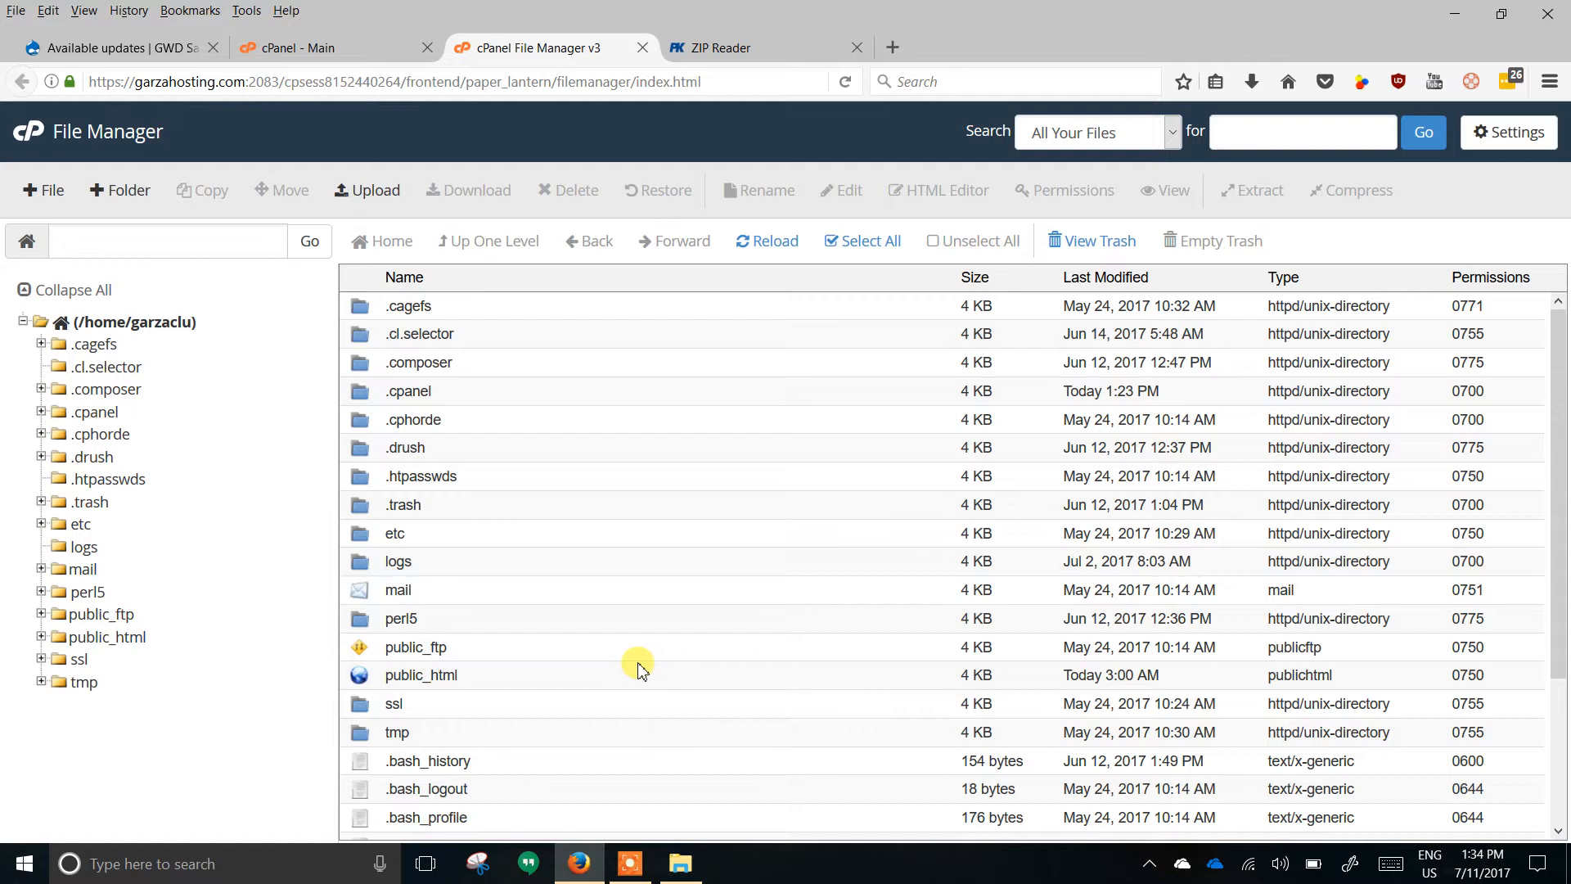
double_click(358, 676)
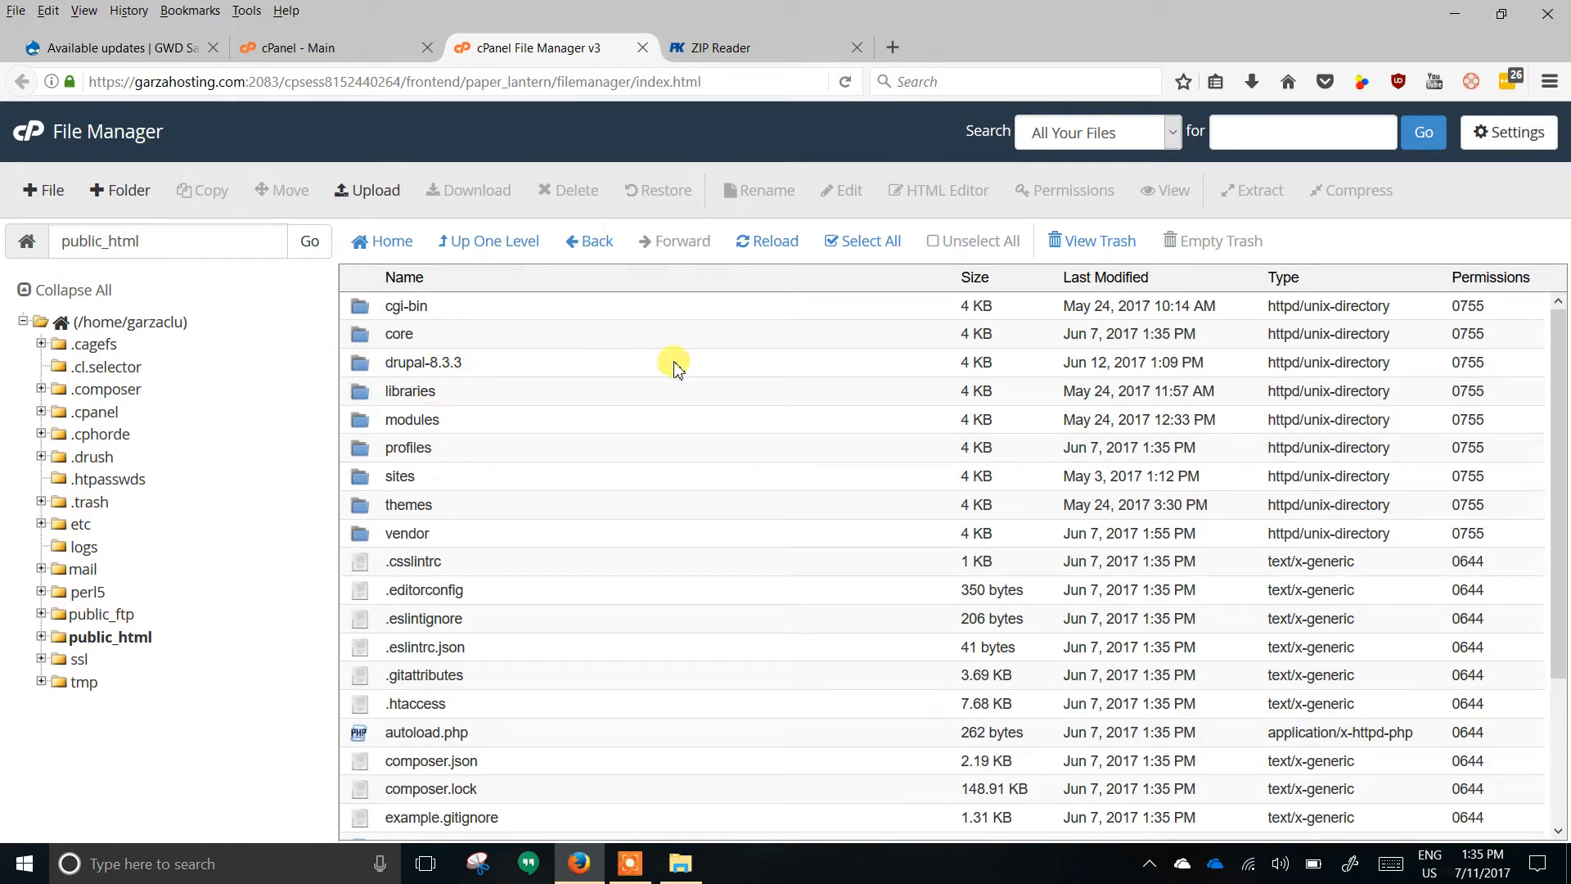
Permanently delete the old drupal-8.3.3 folder from public_html, skipping the trash, and check the remaining files.
left_click(360, 368)
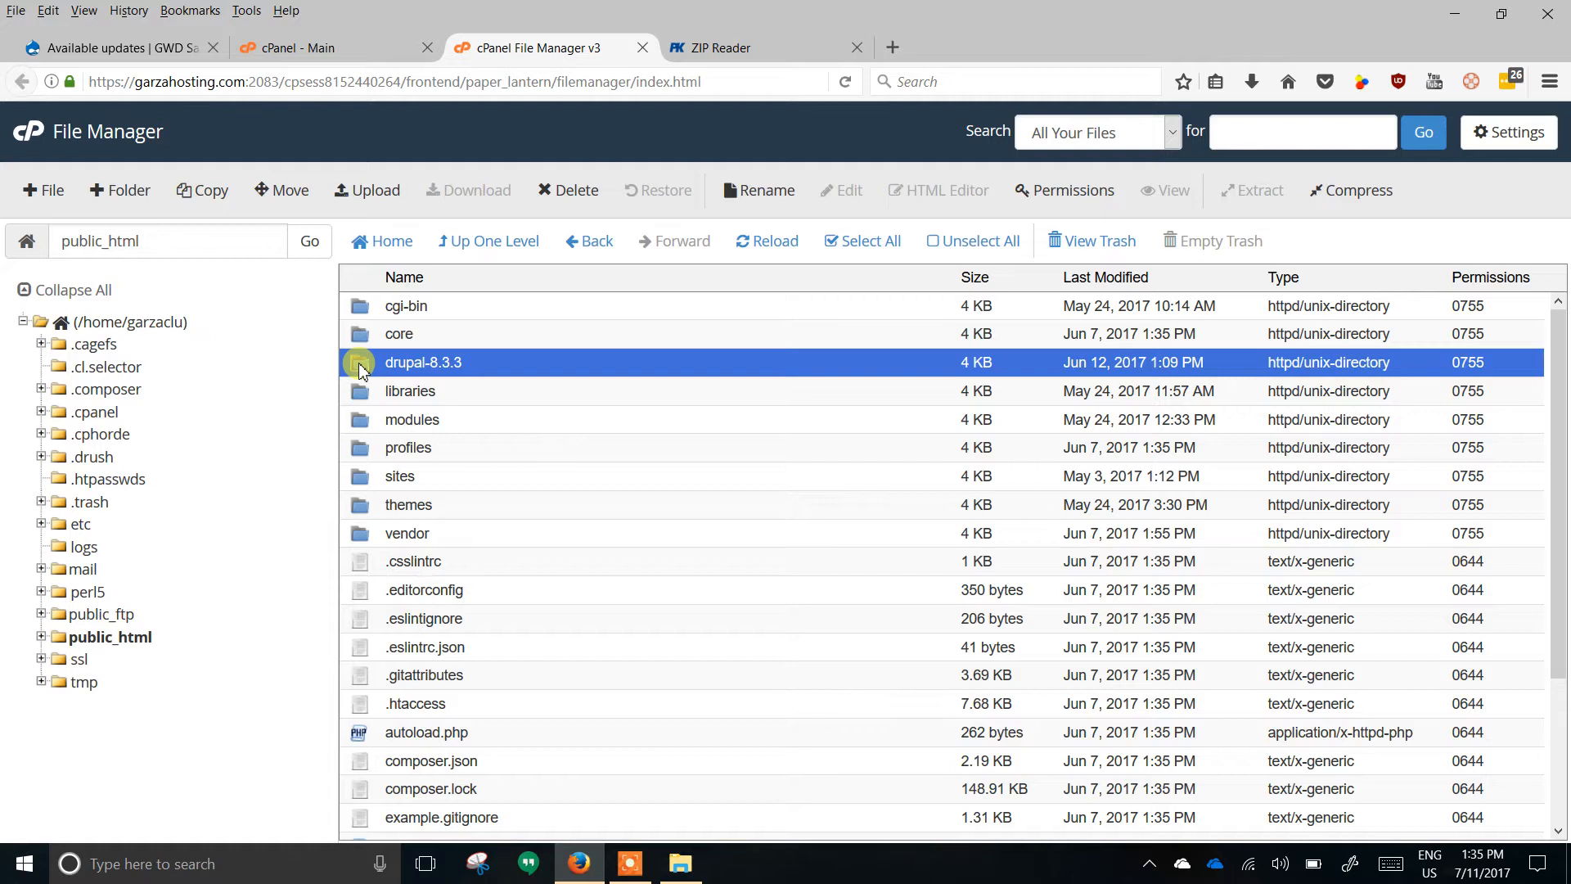
left_click(573, 190)
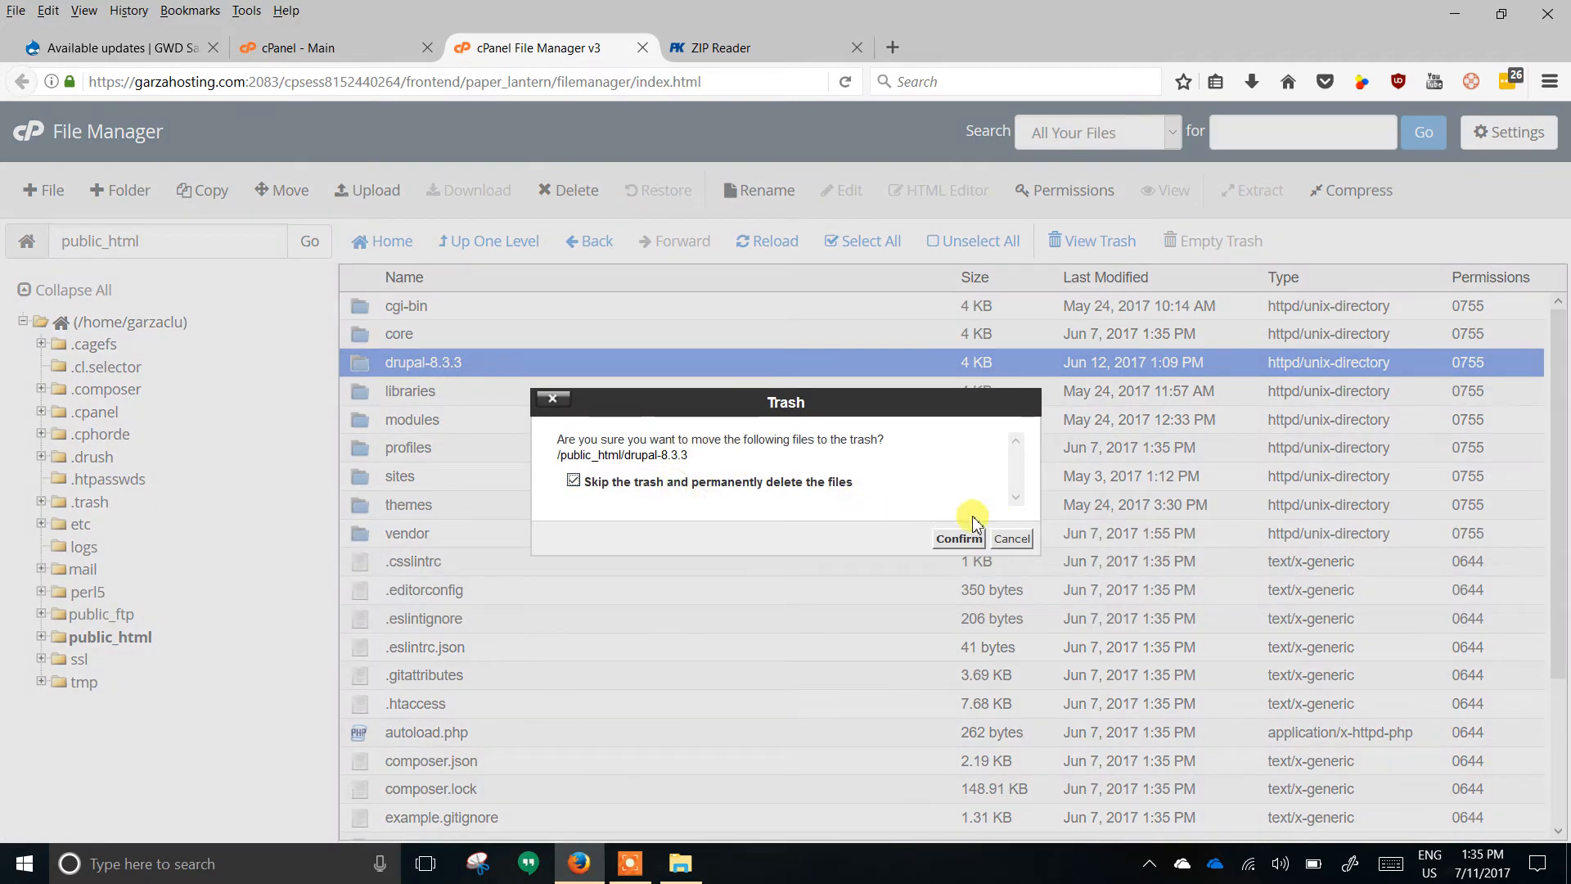
left_click(956, 539)
scroll(618, 655, "down", 3)
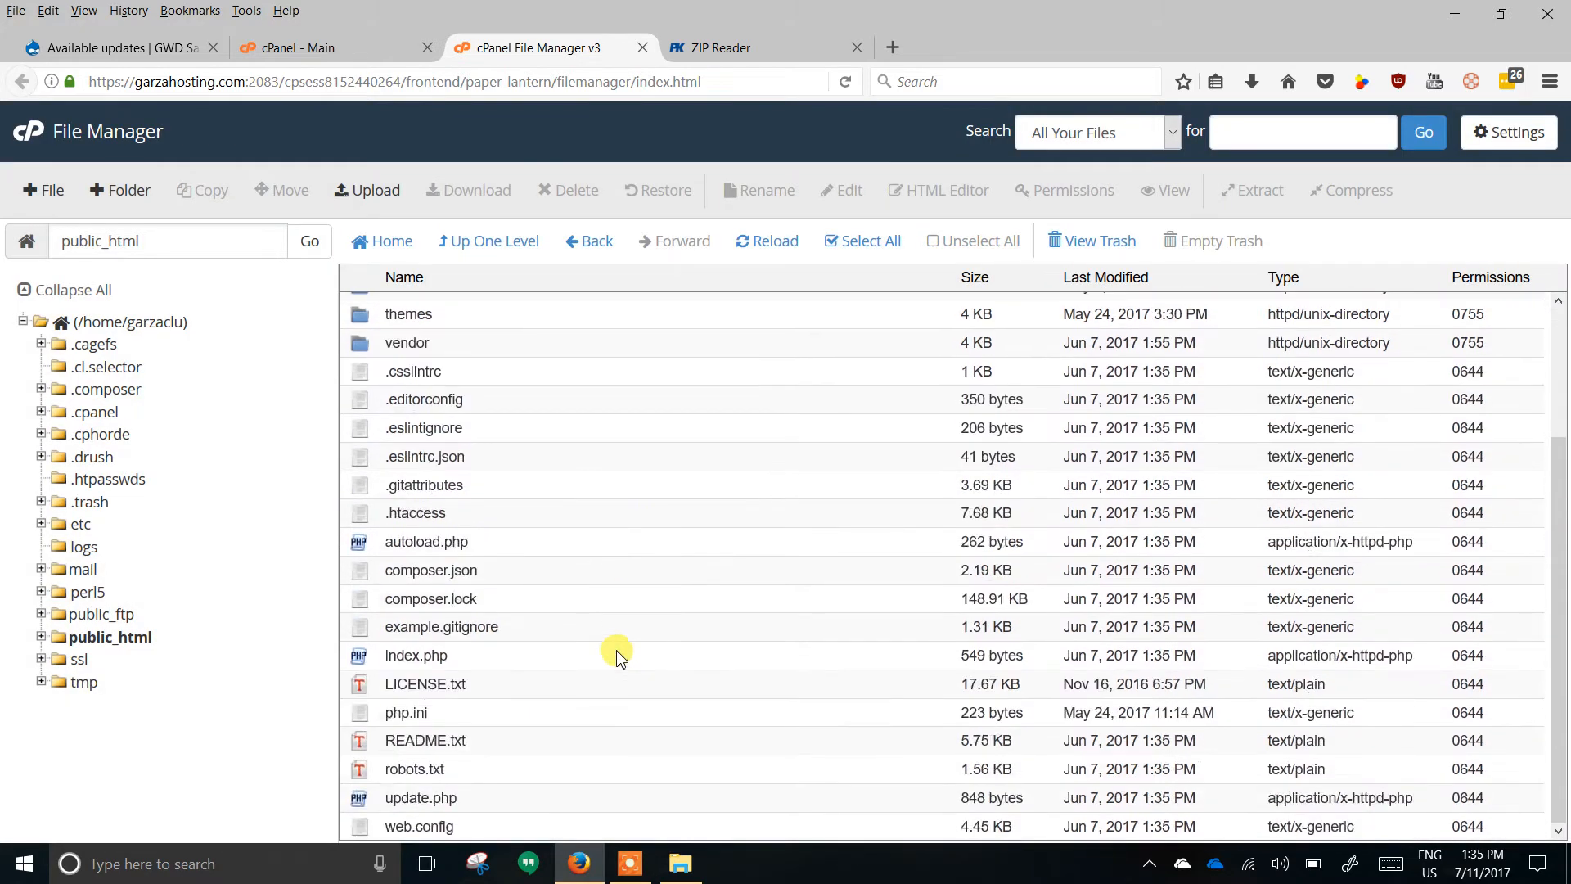
scroll(592, 673, "up", 3)
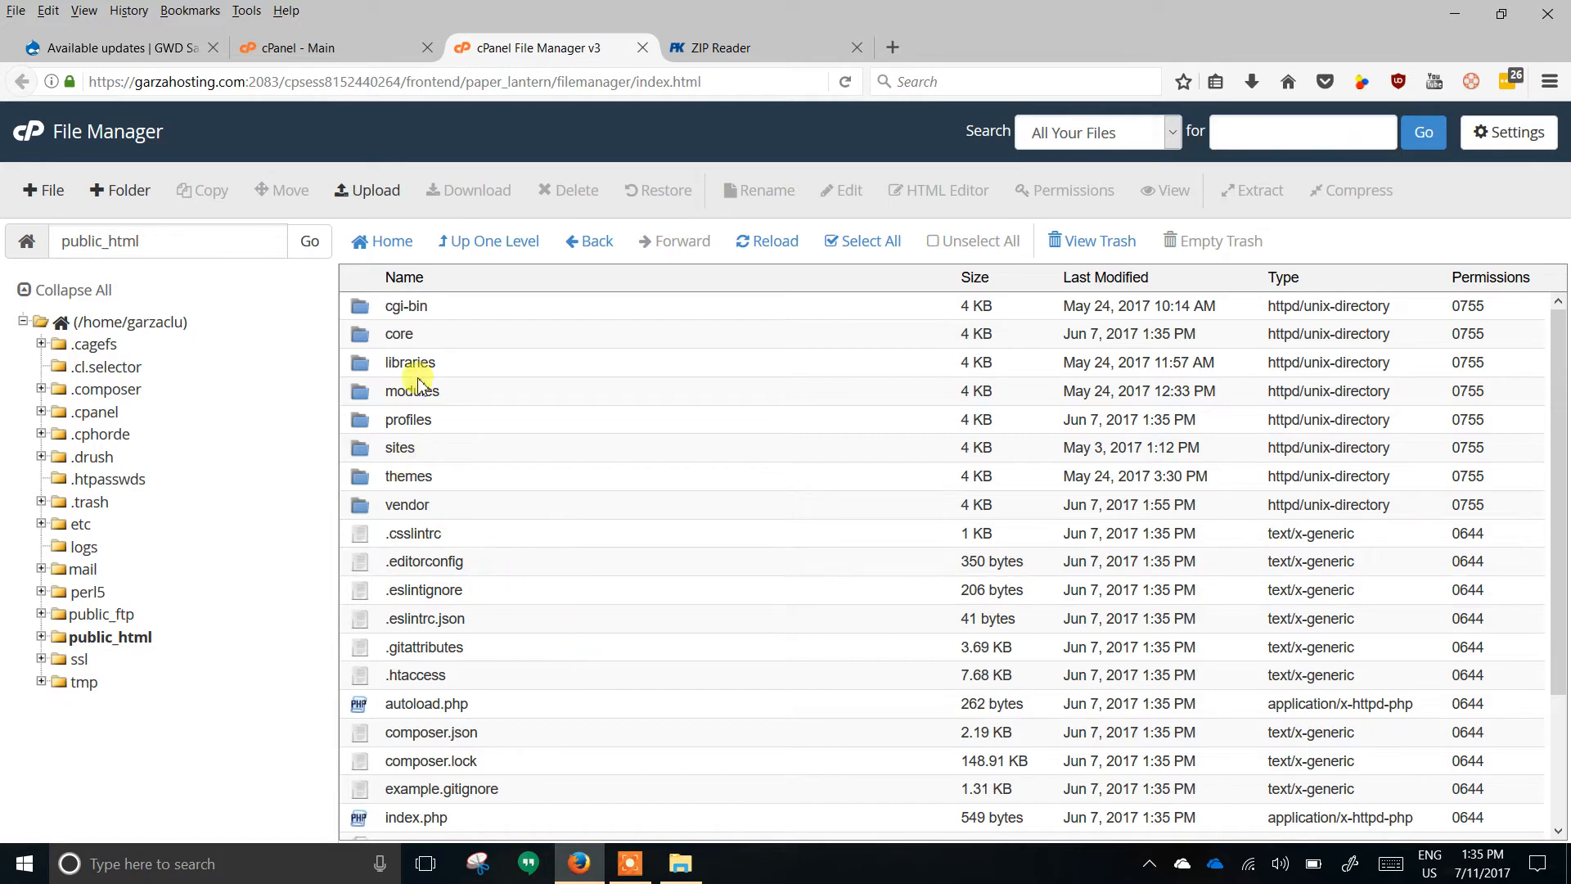
Upload drupal-8.3.5.tar.gz from the Downloads folder to public_html and return to the folder's file list.
left_click(367, 195)
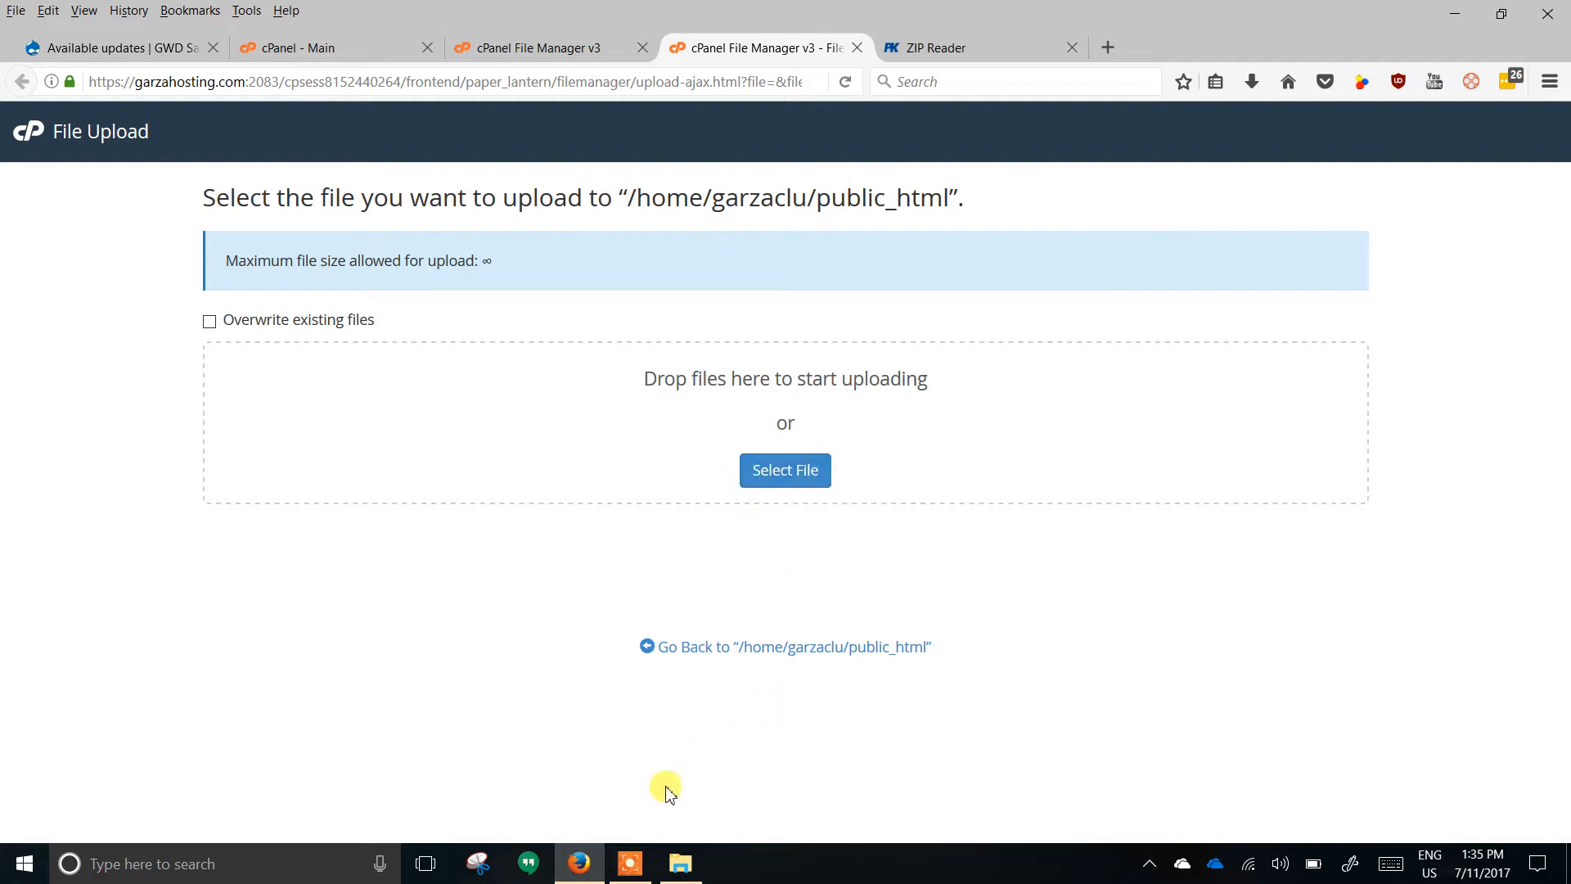
mouse_move(672, 869)
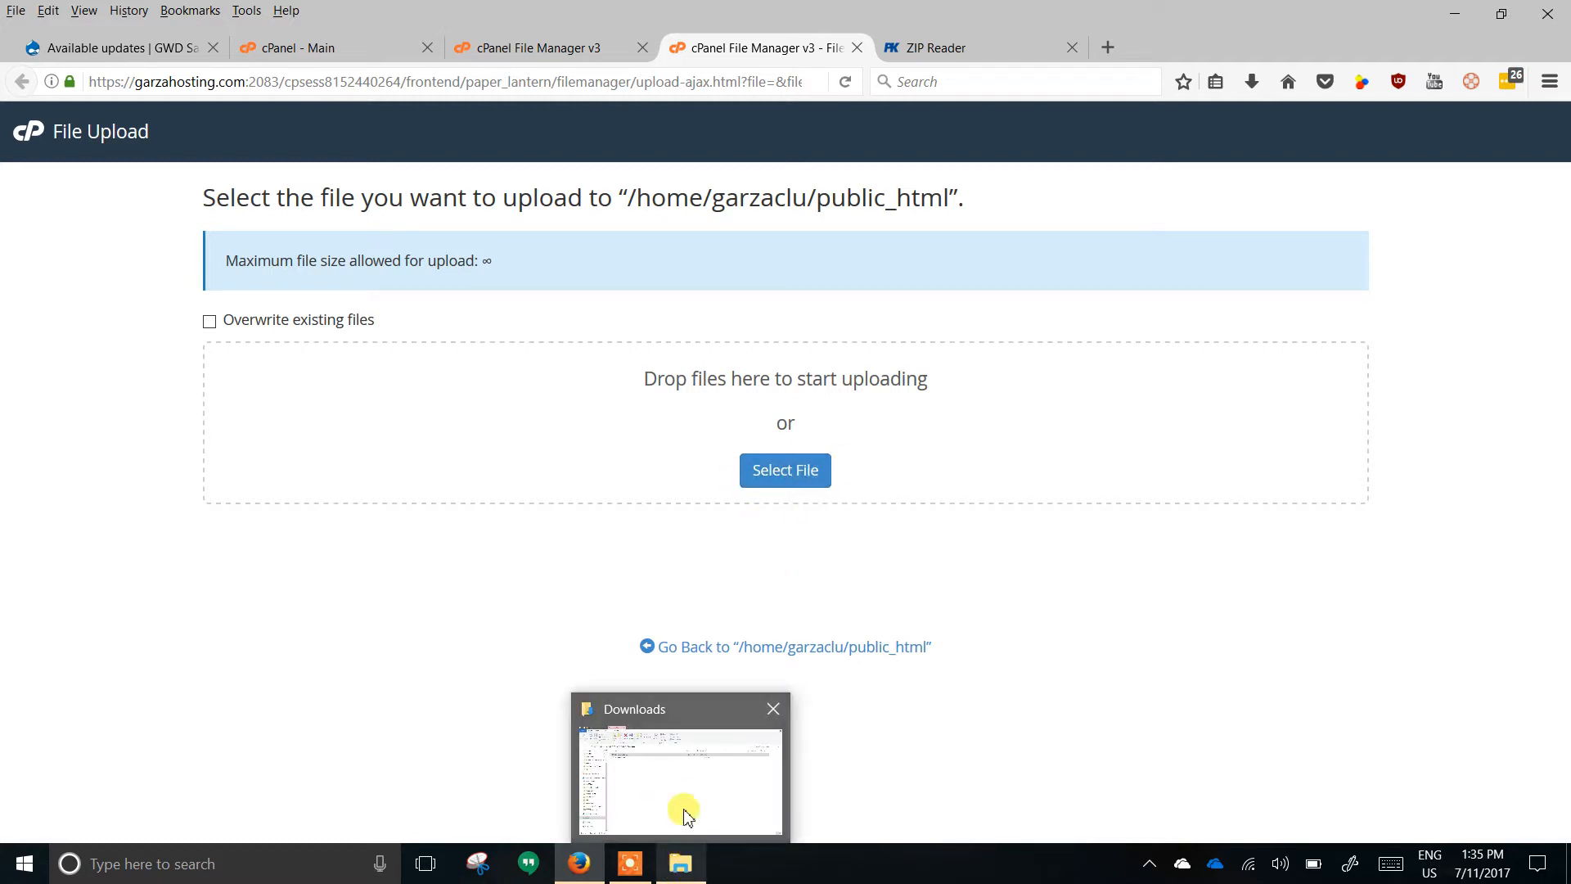
left_click(684, 809)
left_click_drag(526, 31, 1343, 306)
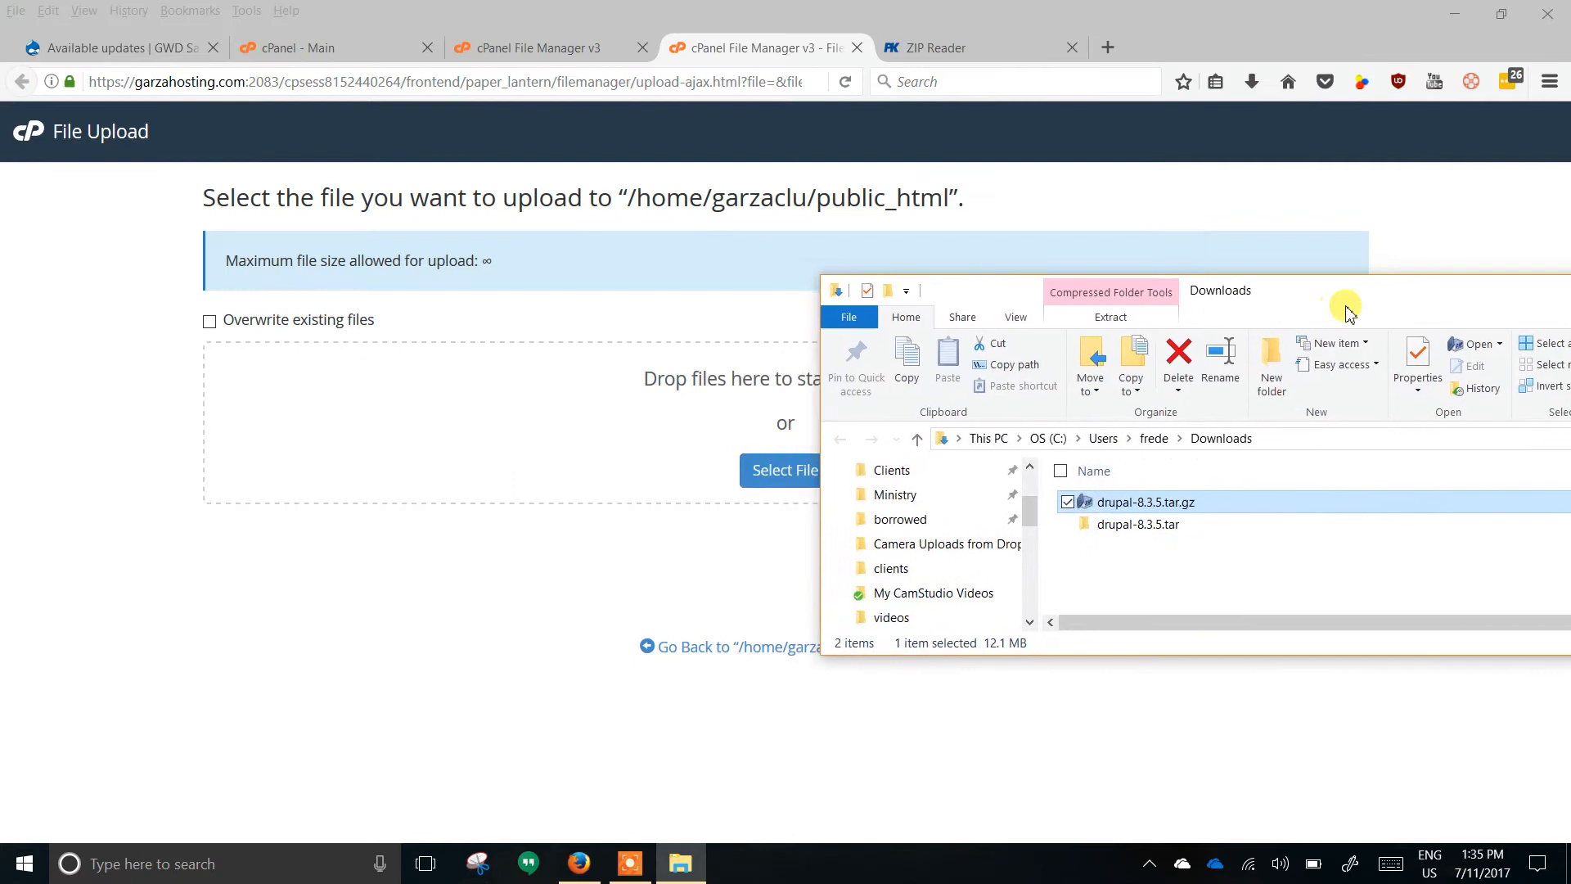
left_click_drag(1121, 512, 573, 445)
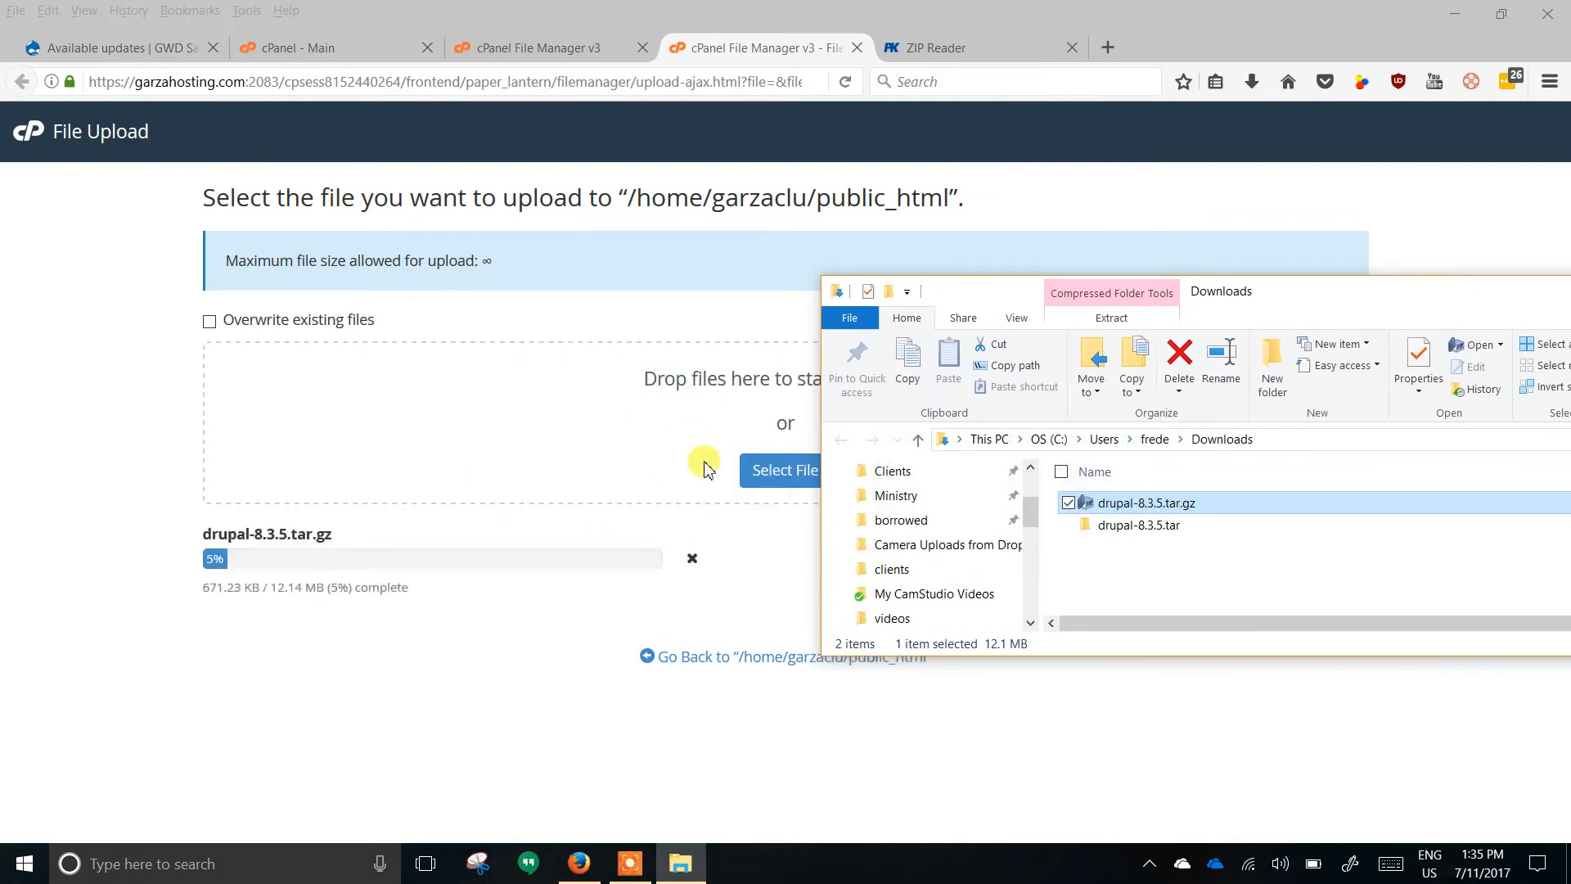
left_click(718, 56)
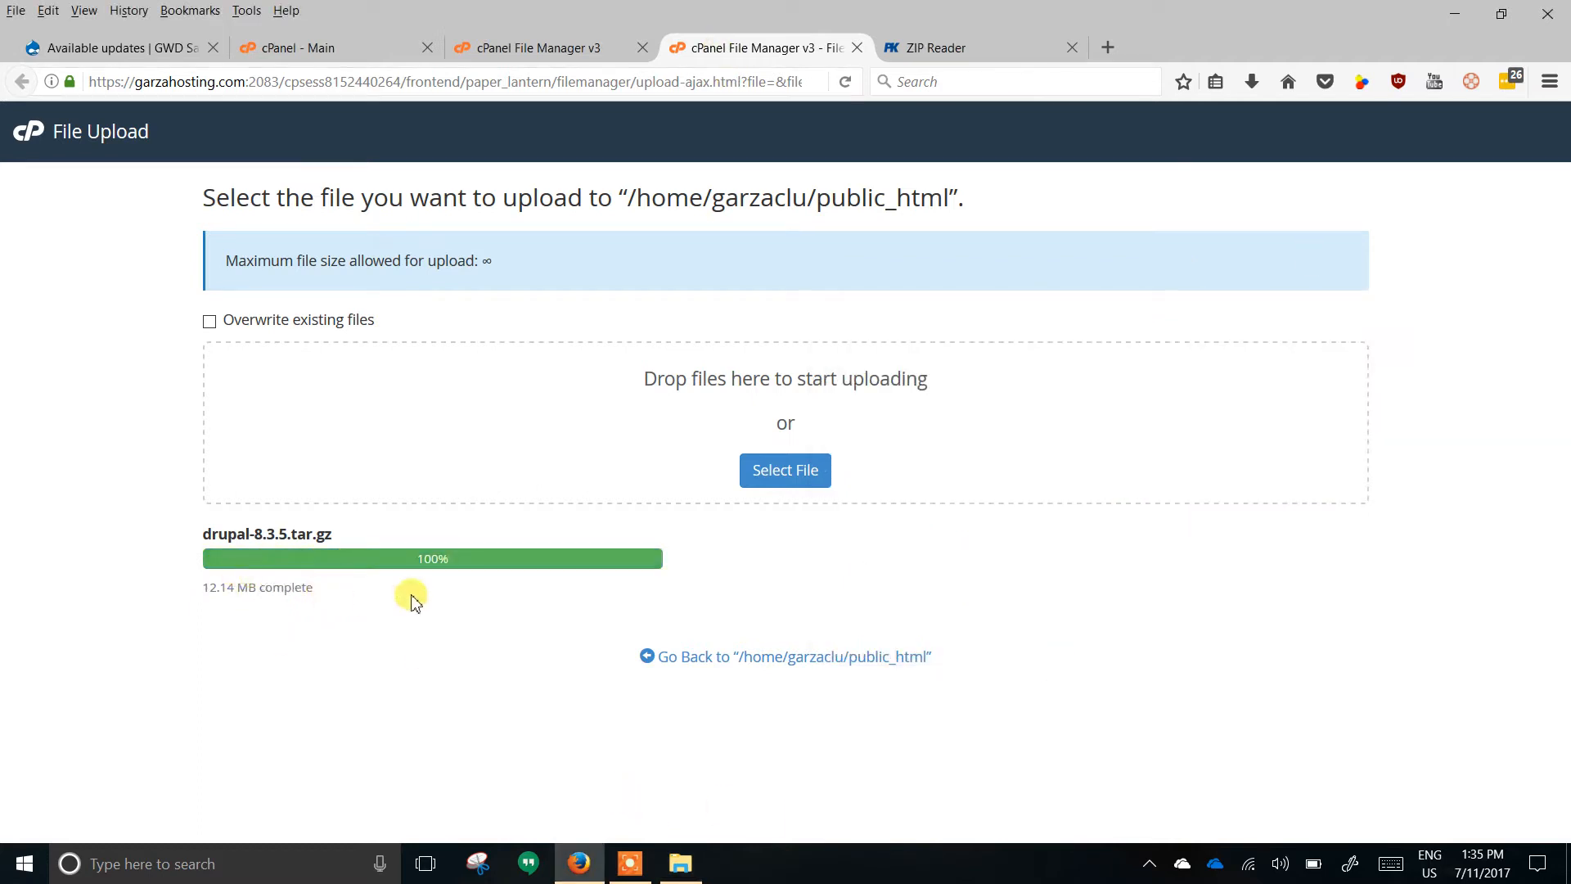
left_click(787, 661)
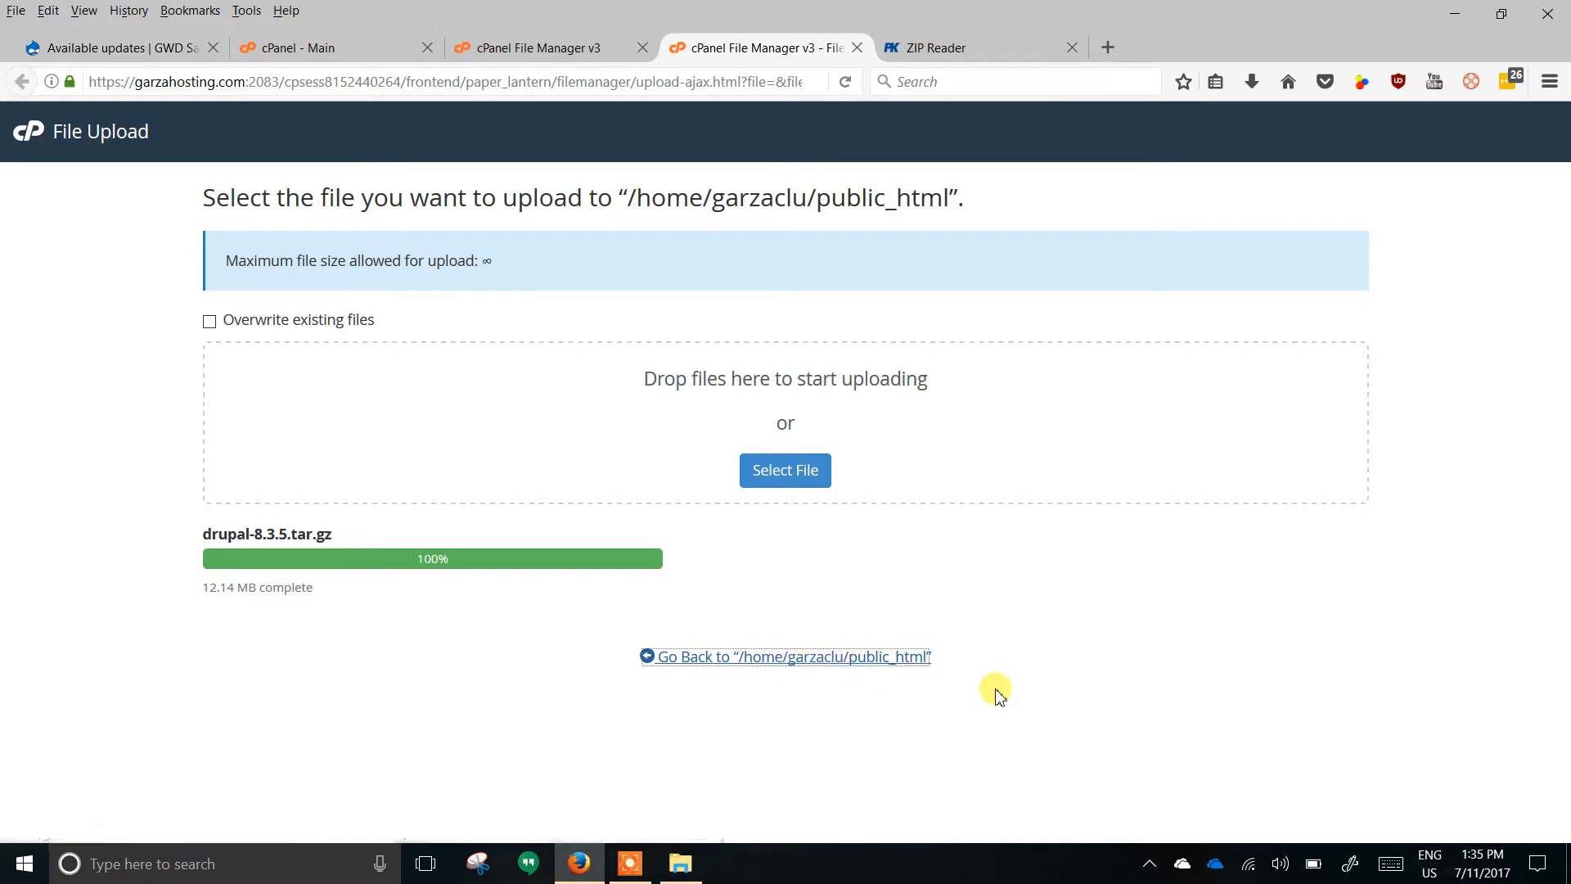
left_click(798, 658)
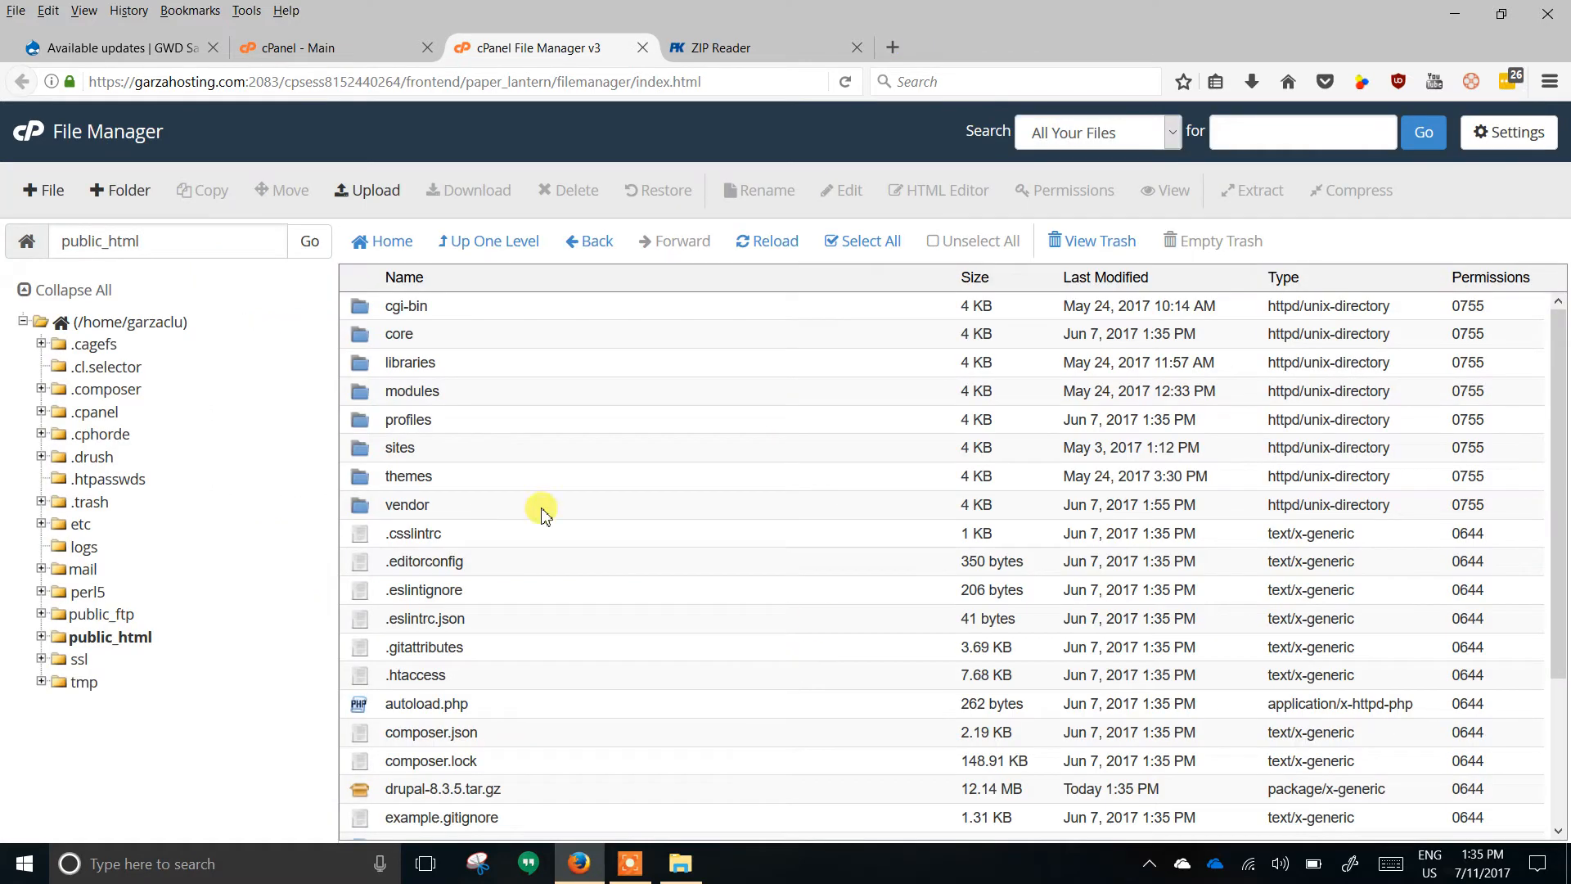
Extract drupal-8.3.5.tar.gz into /public_html and close the extraction results.
scroll(505, 671, "down", 2)
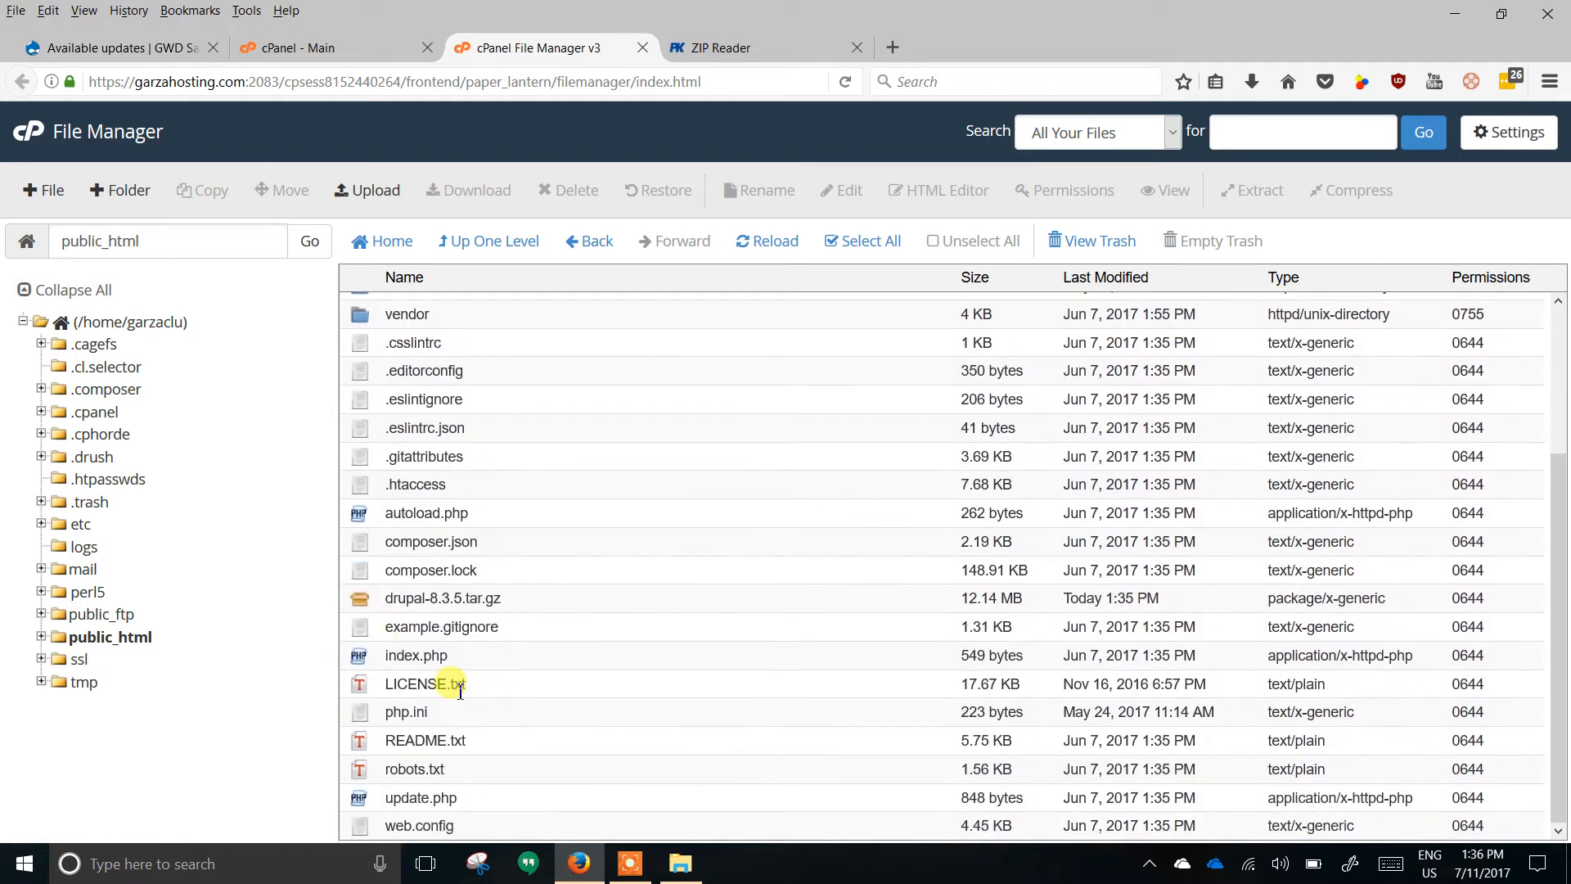
left_click(364, 599)
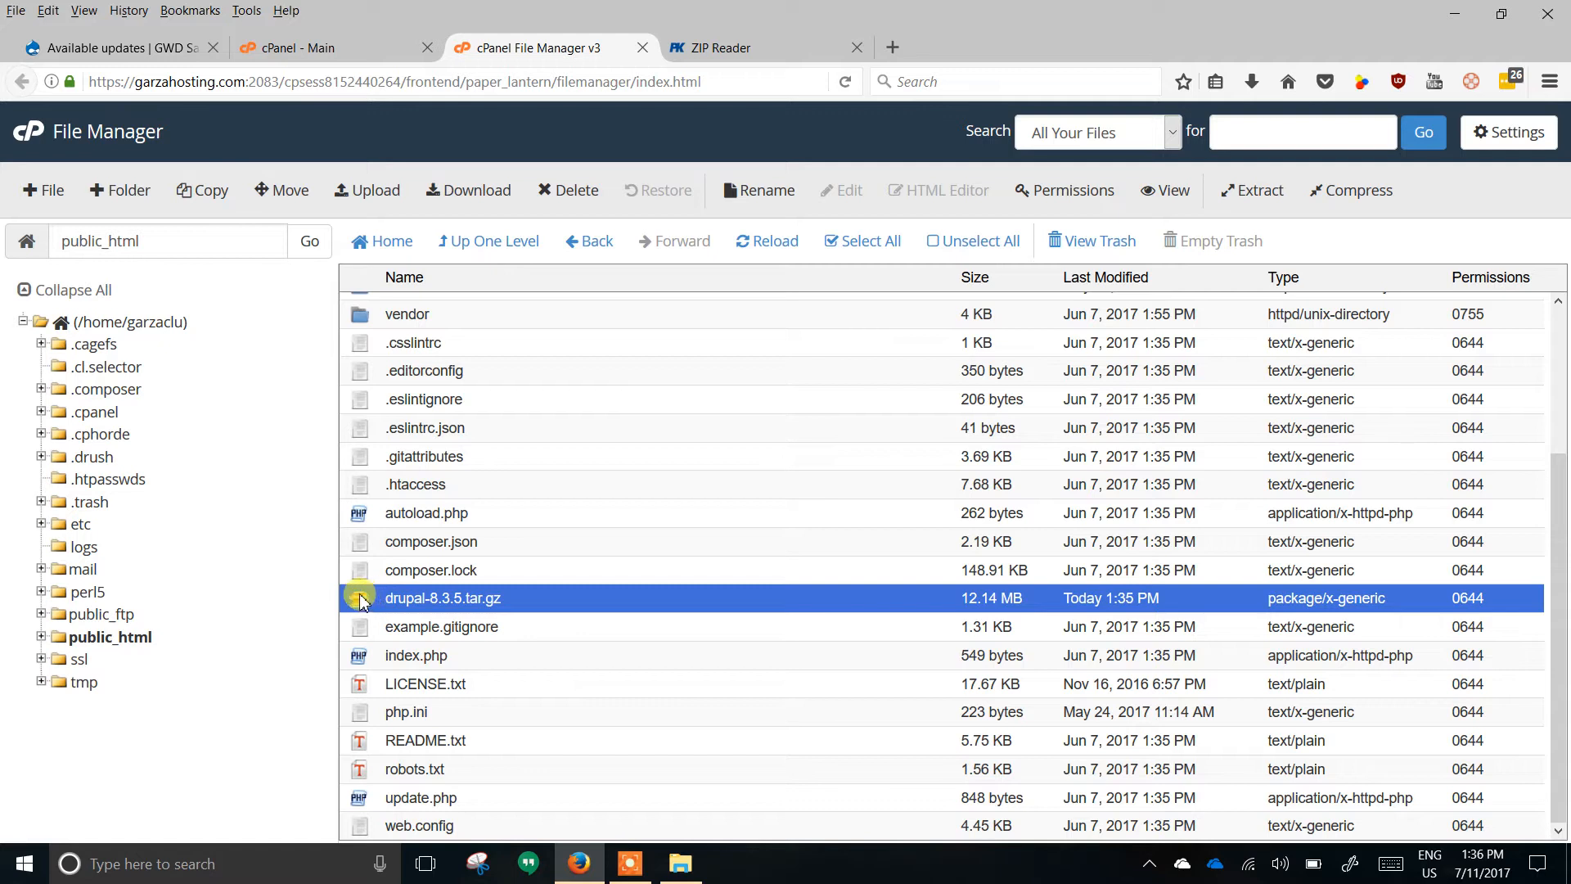
left_click(609, 600)
left_click(618, 601)
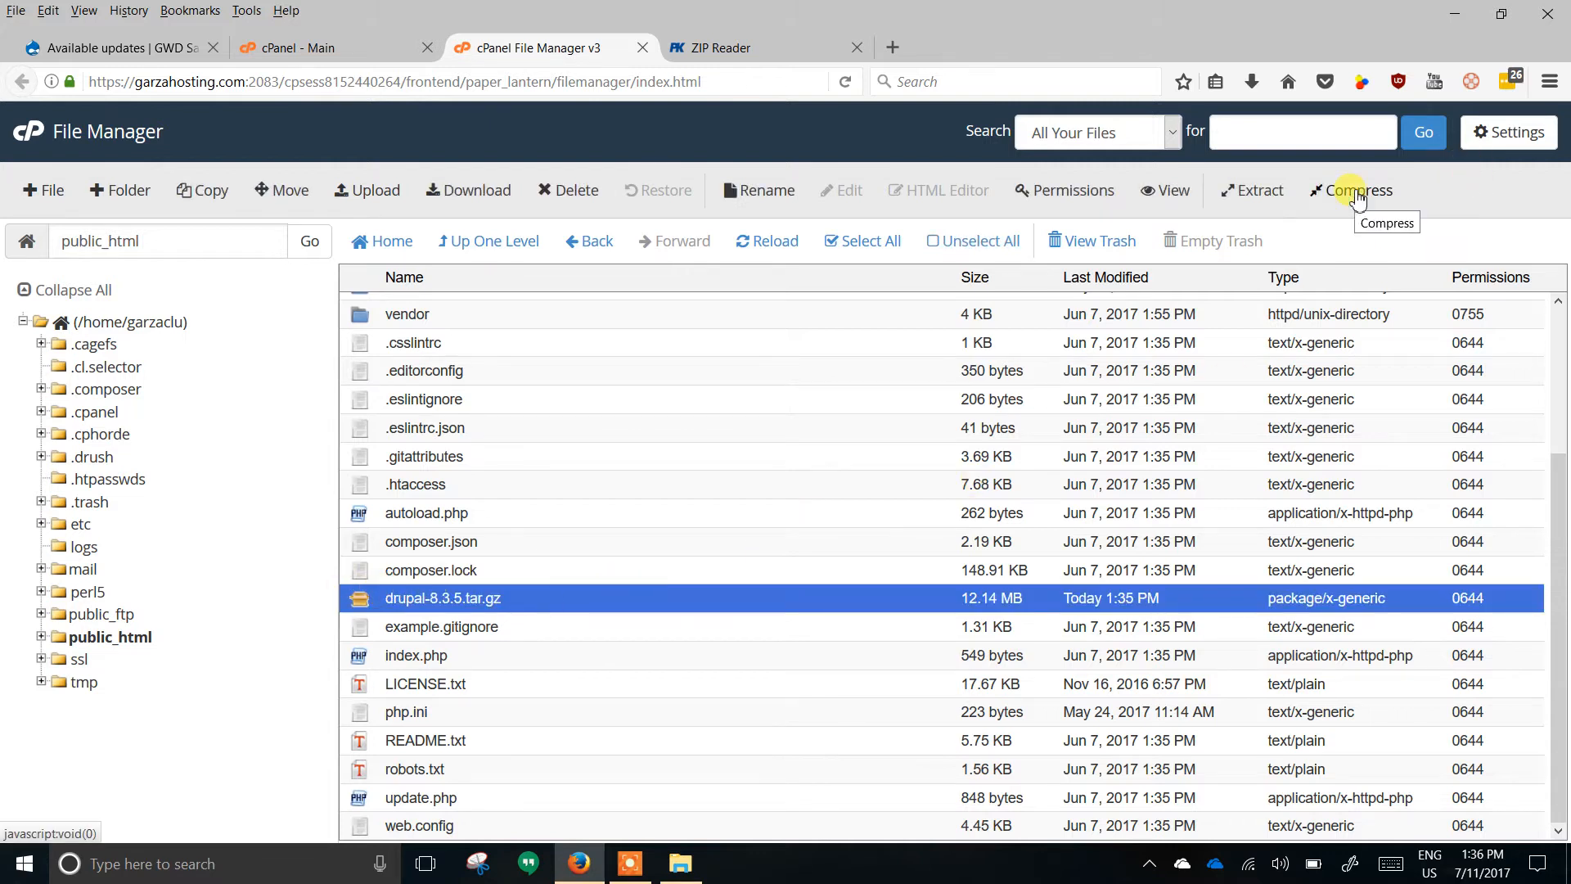
left_click(1261, 197)
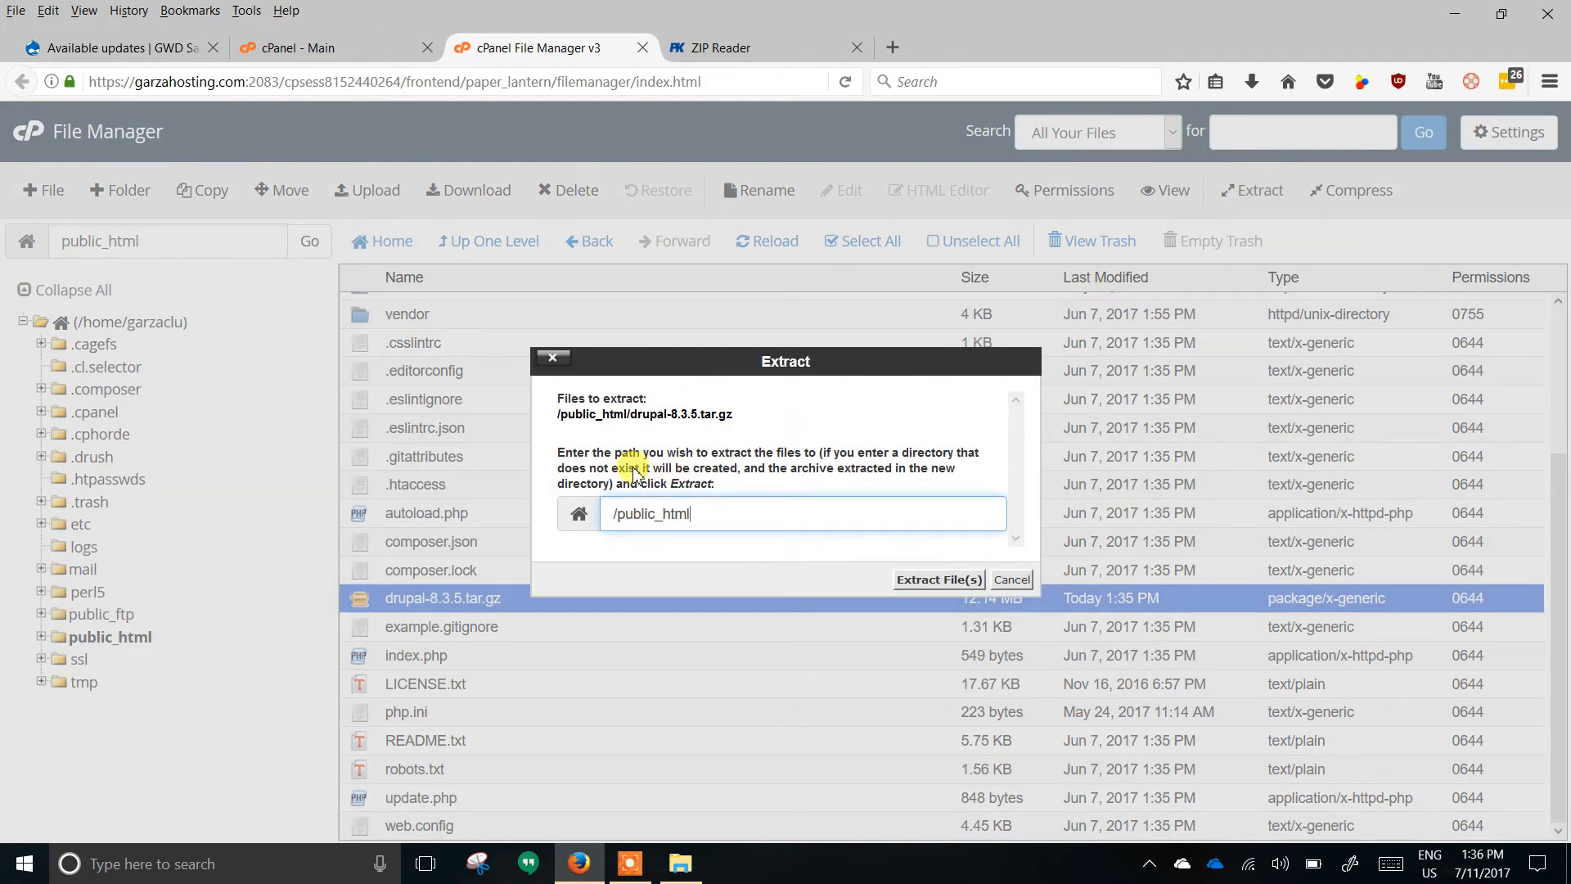
left_click(941, 580)
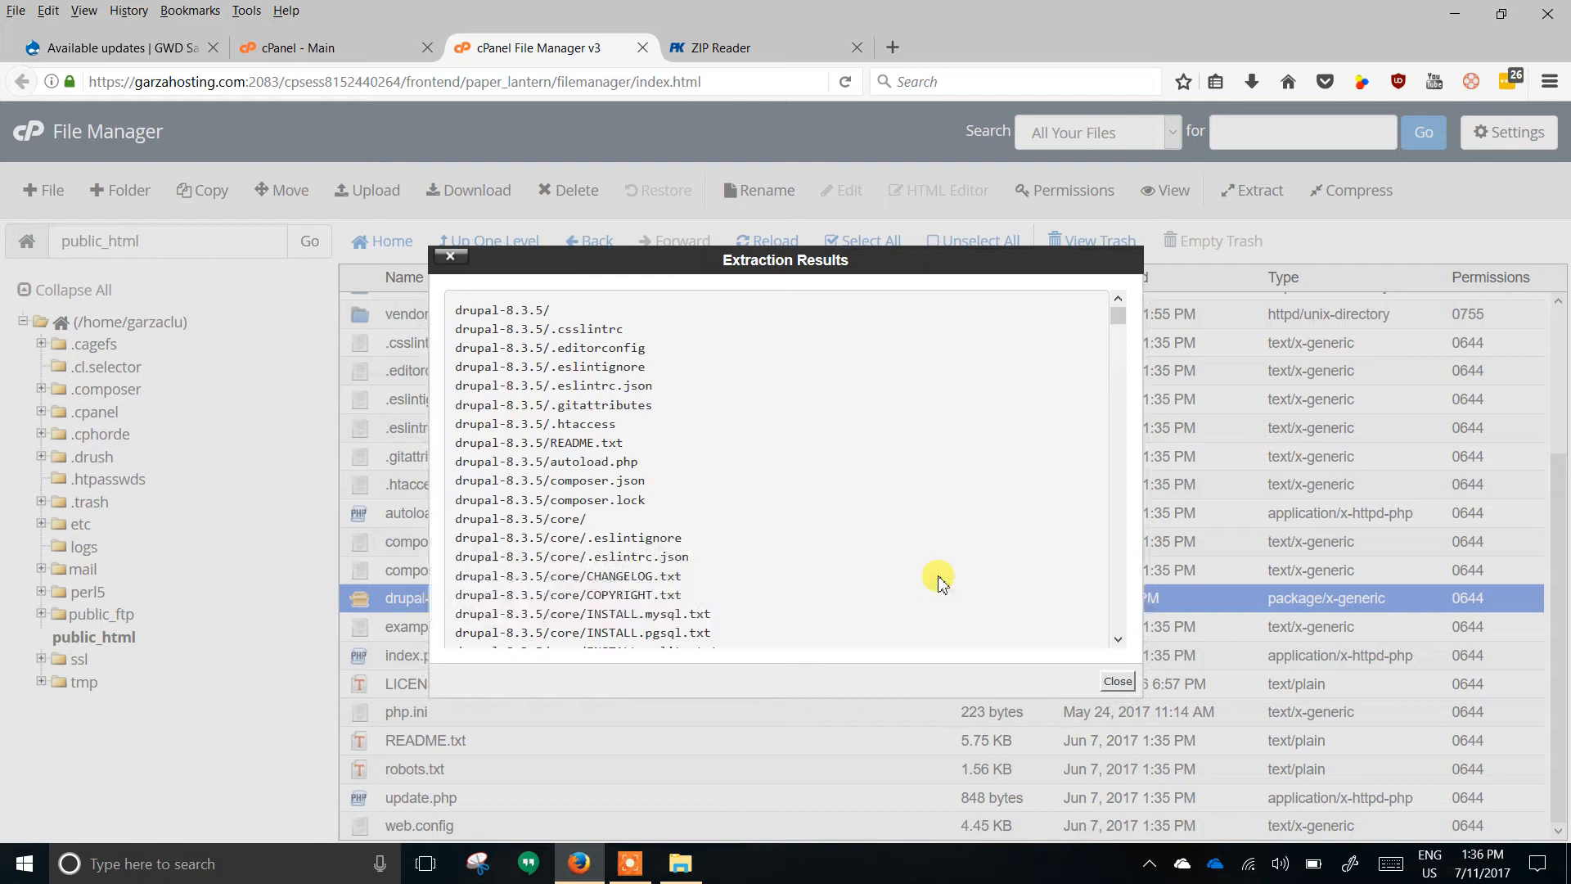
left_click(1119, 684)
Highlight the dotfiles from .csslintrc to .htaccess, and save the File Manager preferences with Show Hidden Files (dotfiles) enabled.
scroll(576, 555, "down", 3)
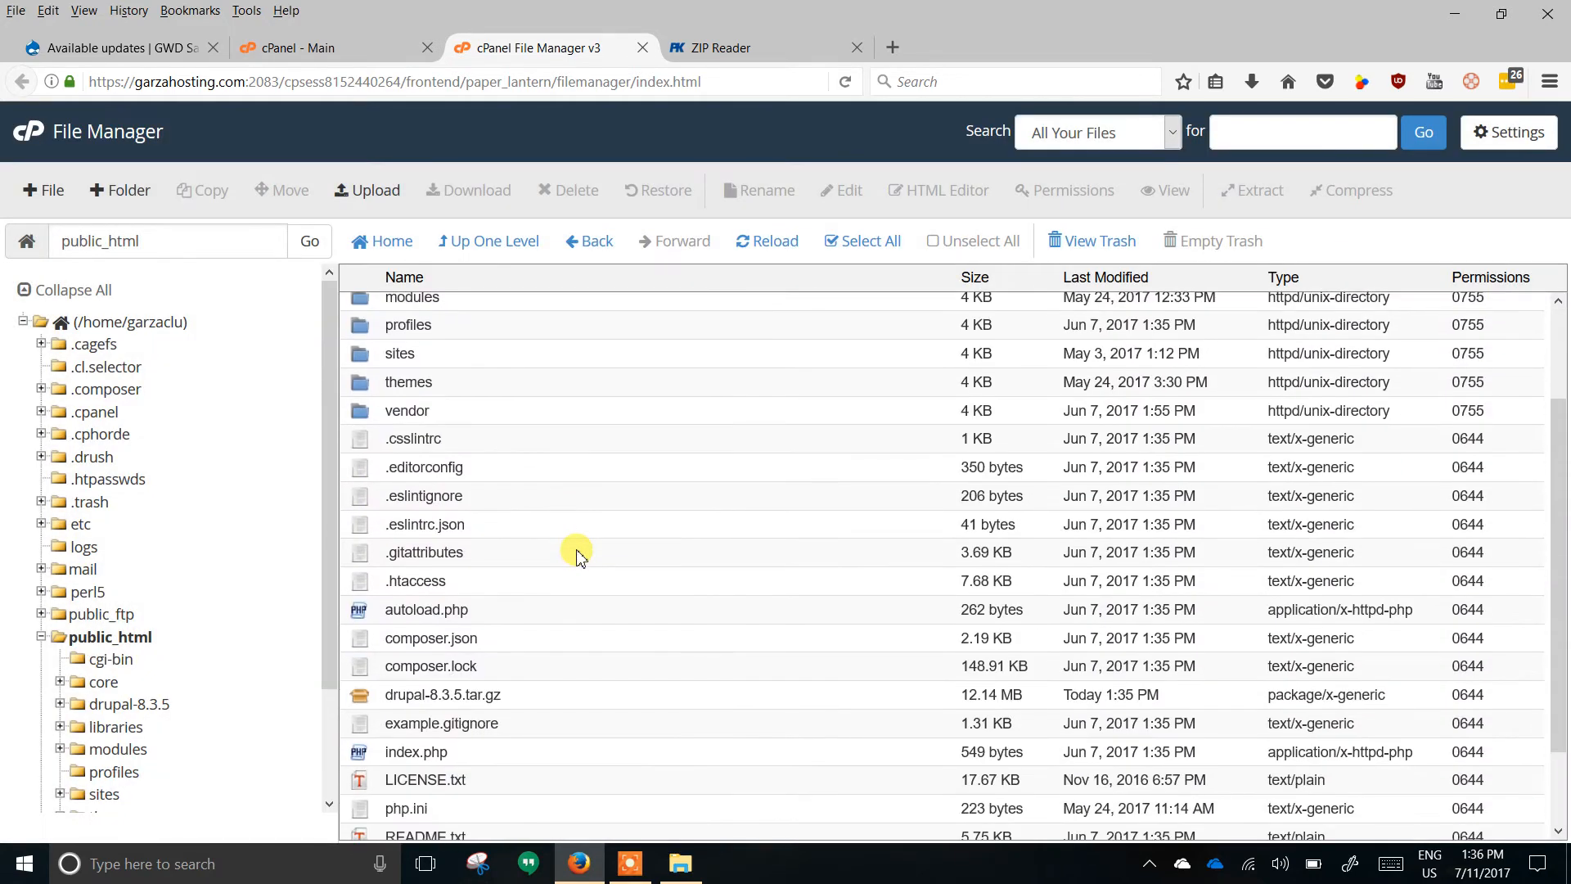
left_click(365, 442)
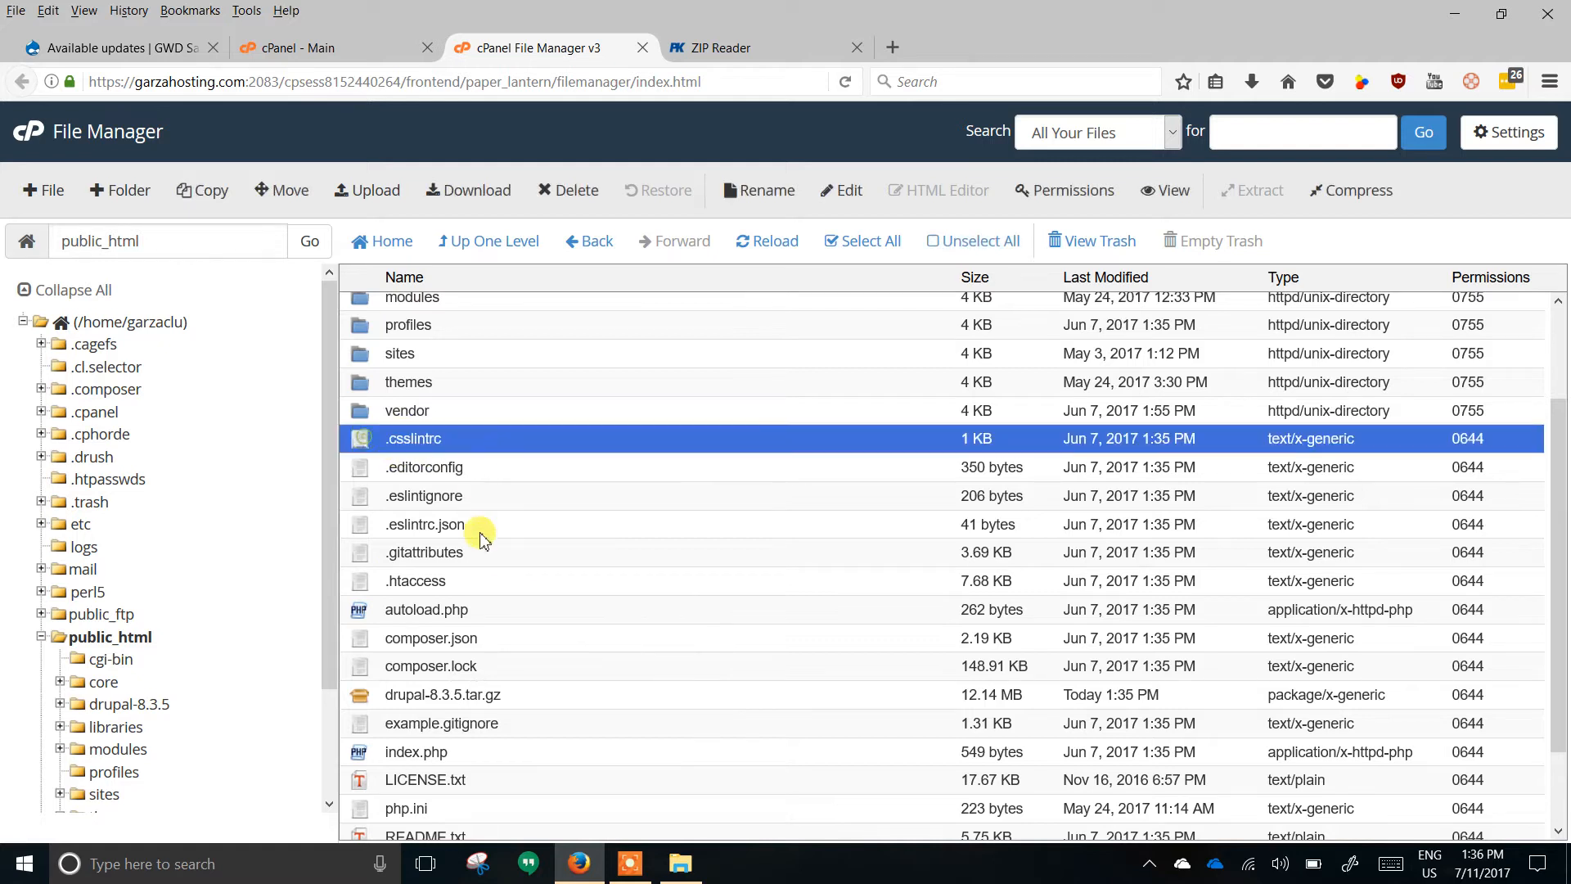
left_click(359, 587, "shift")
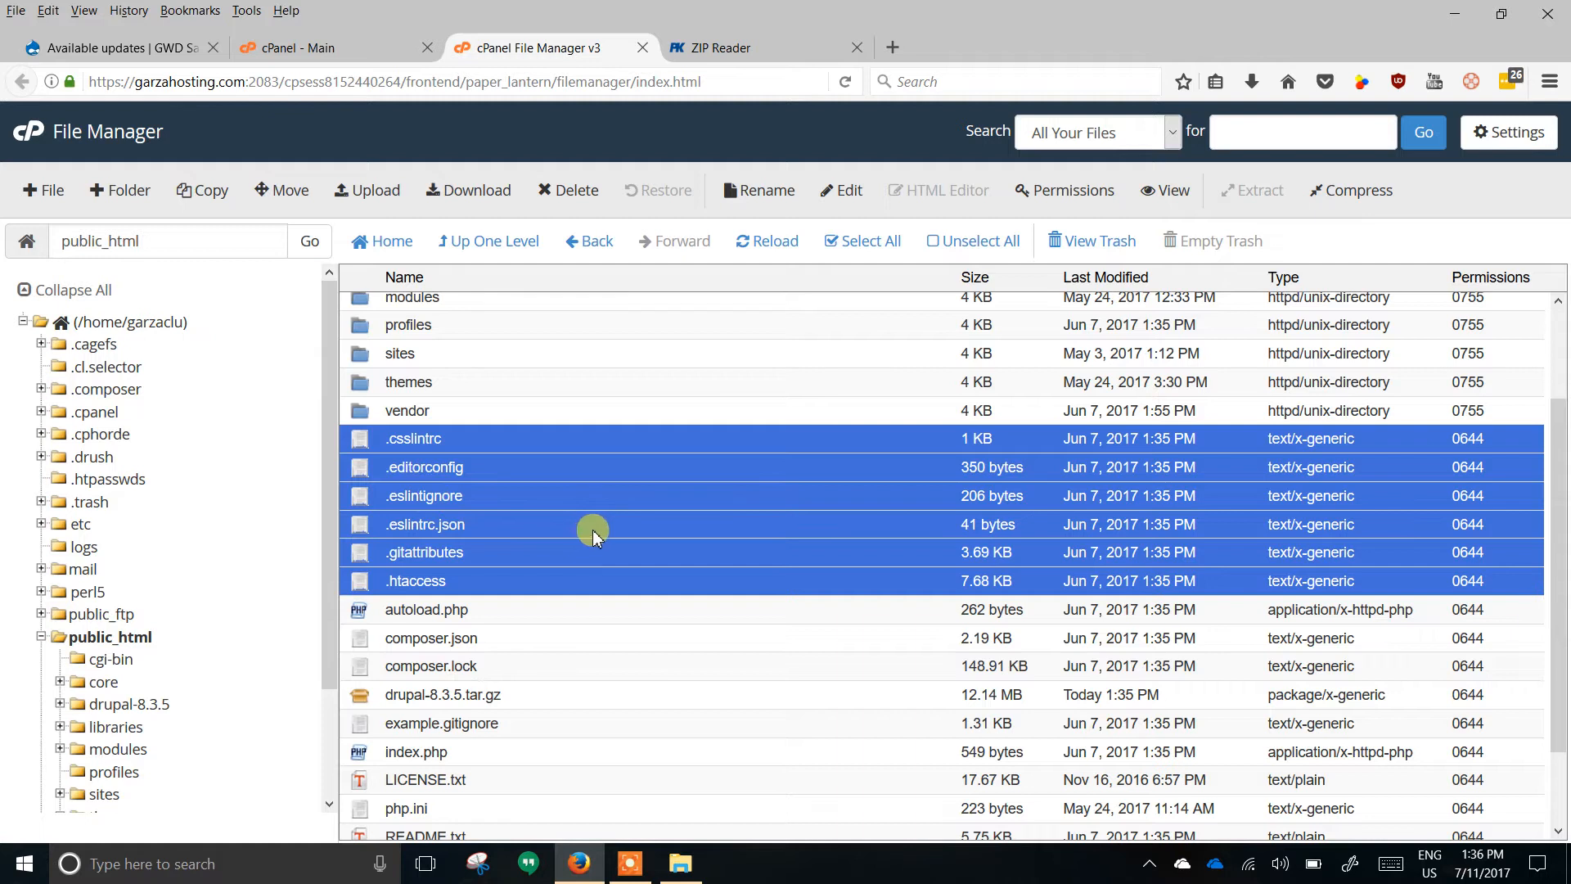
left_click(1514, 132)
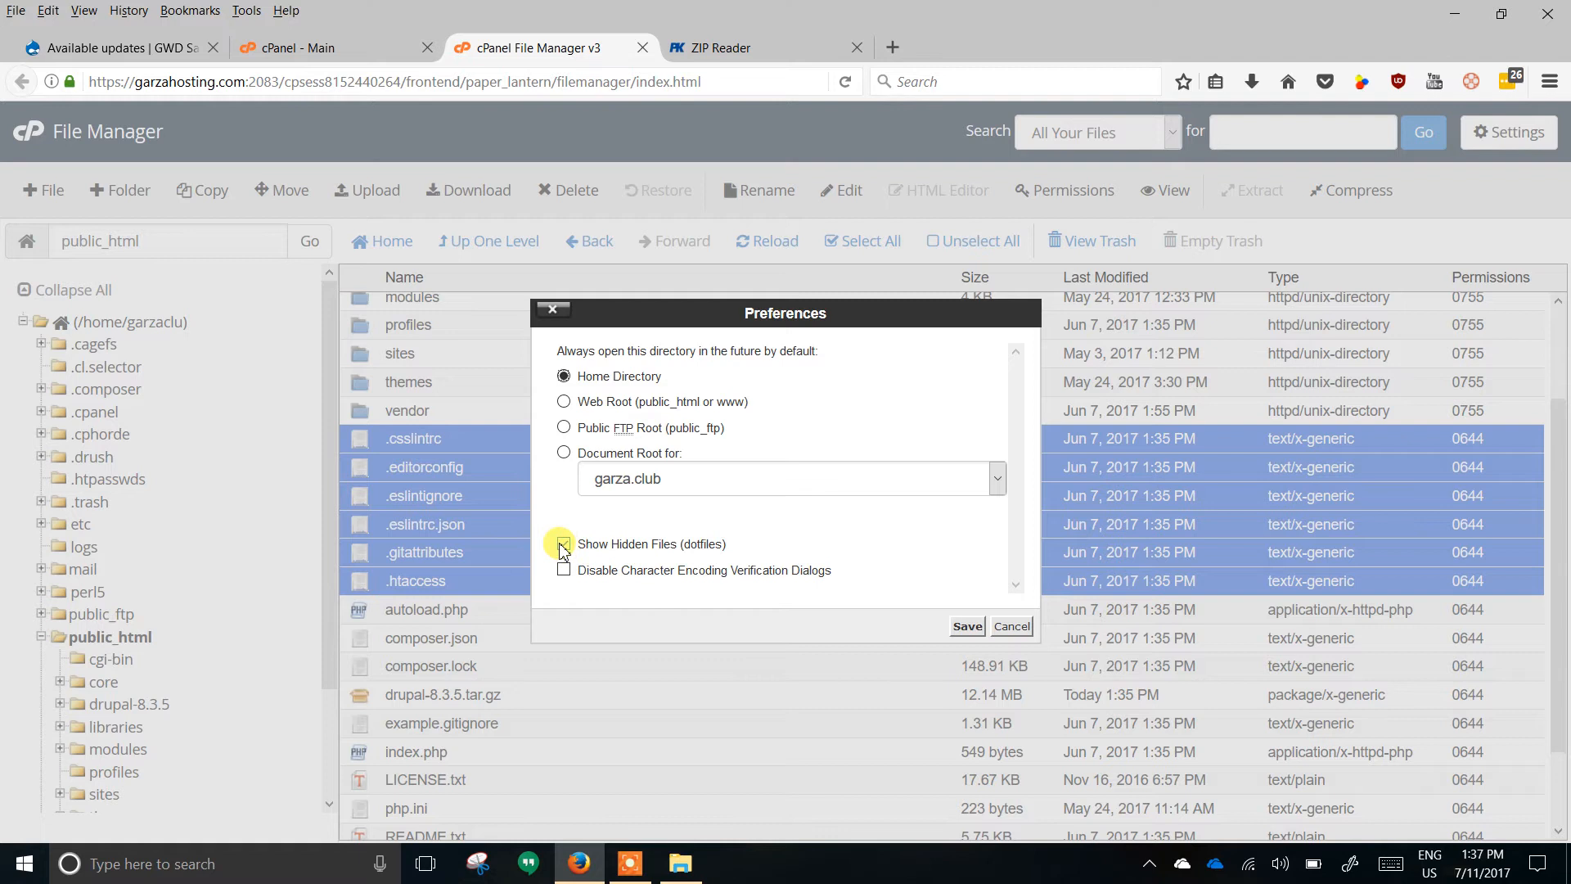
left_click(967, 625)
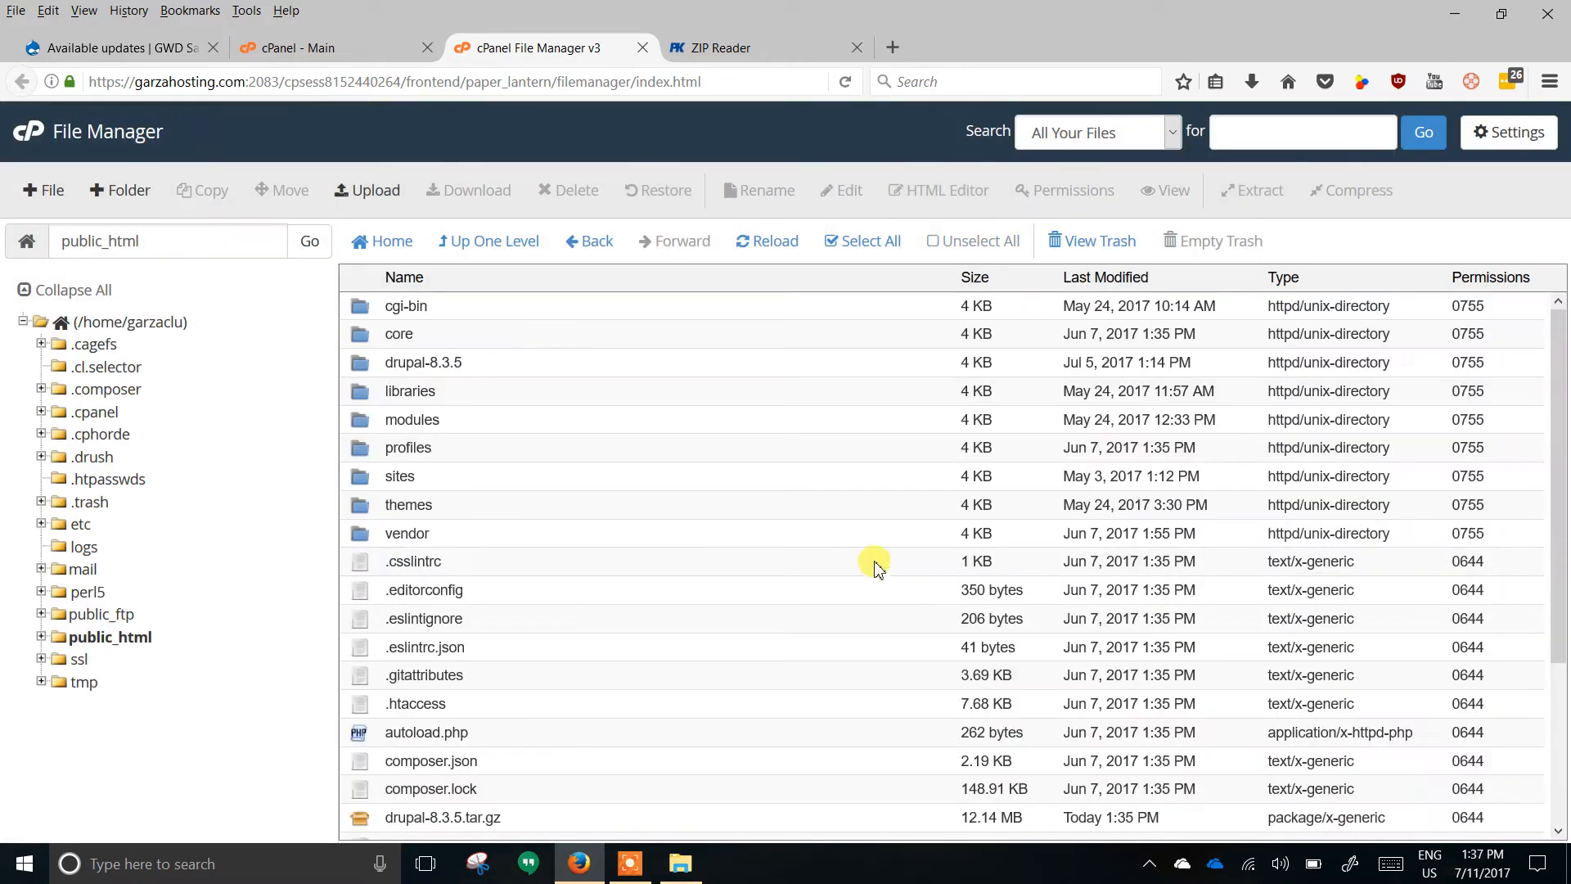
Compare the dotfiles and remaining contents of public_html with those inside the extracted drupal-8.3.5 folder, ending in public_html.
left_click(373, 566)
left_click(363, 708, "shift")
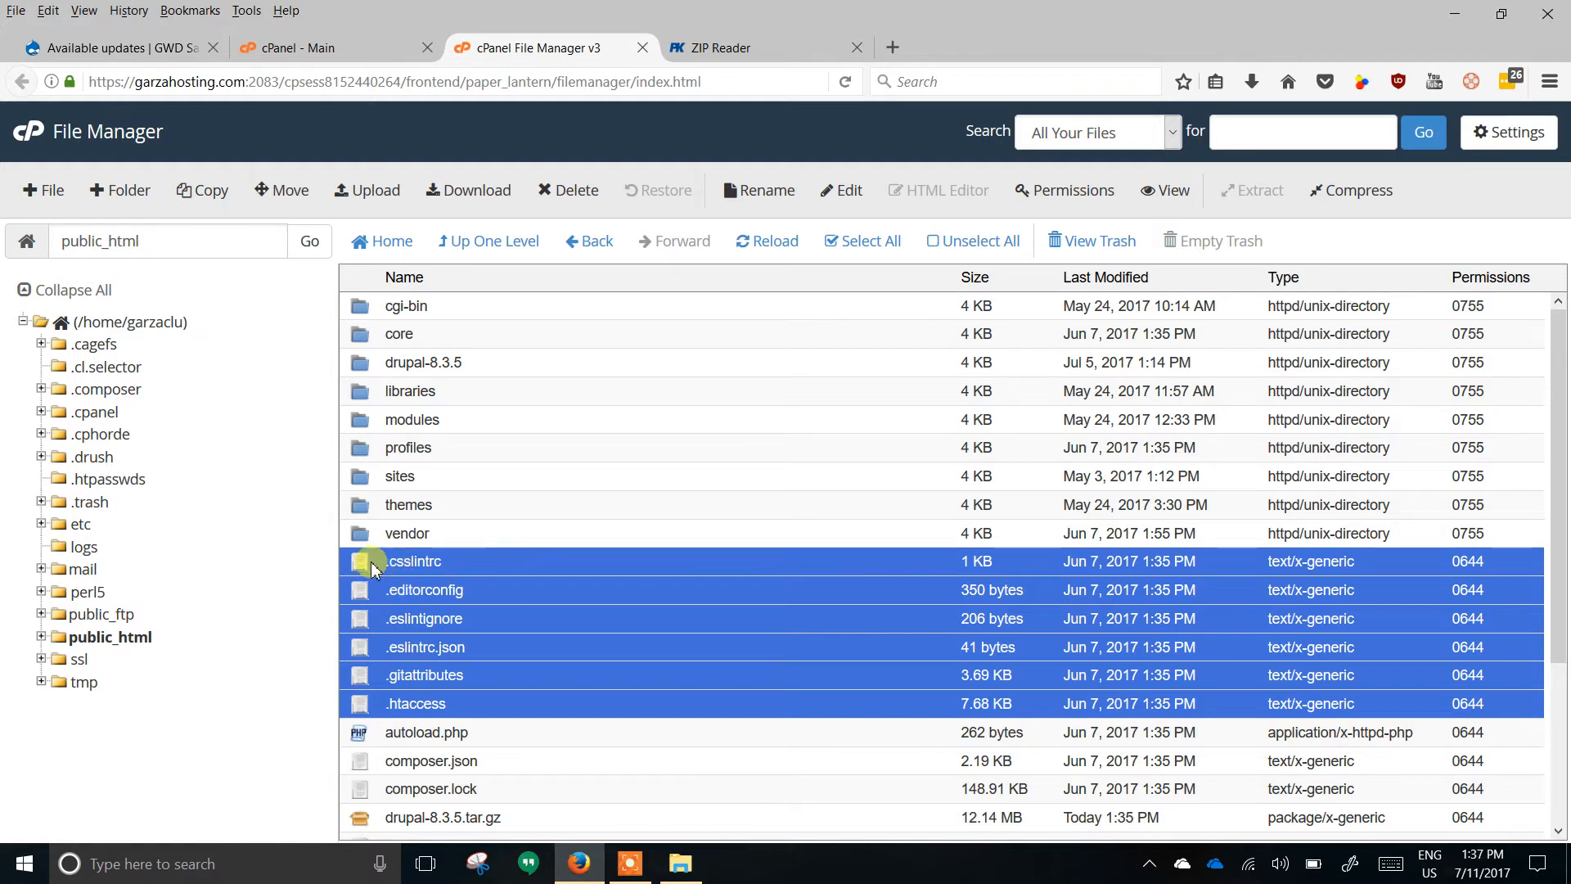
left_click(449, 561)
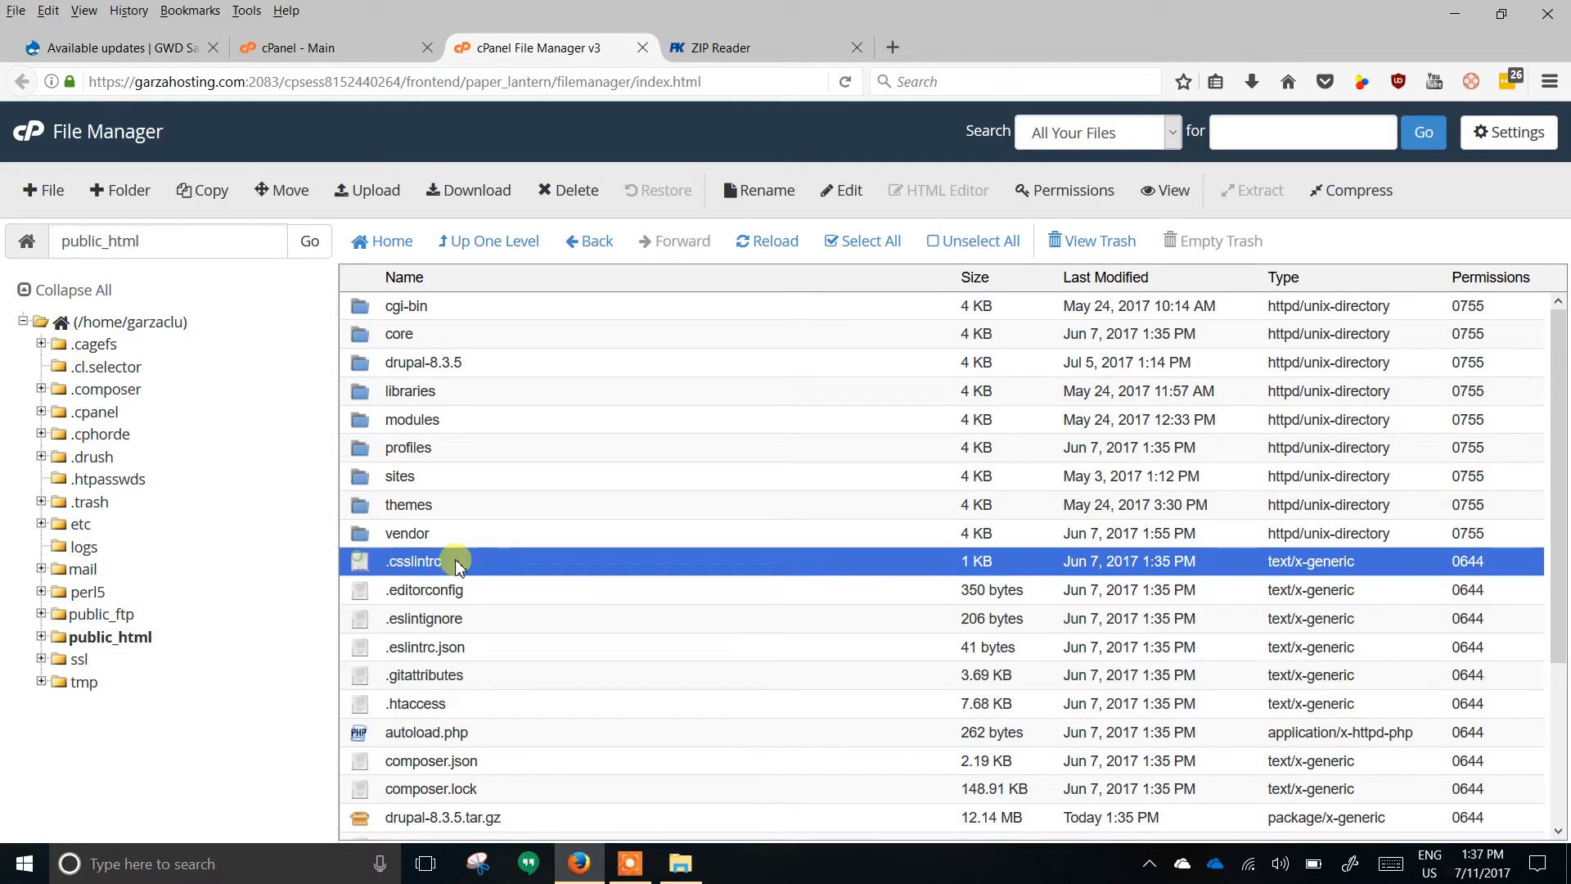
double_click(360, 365)
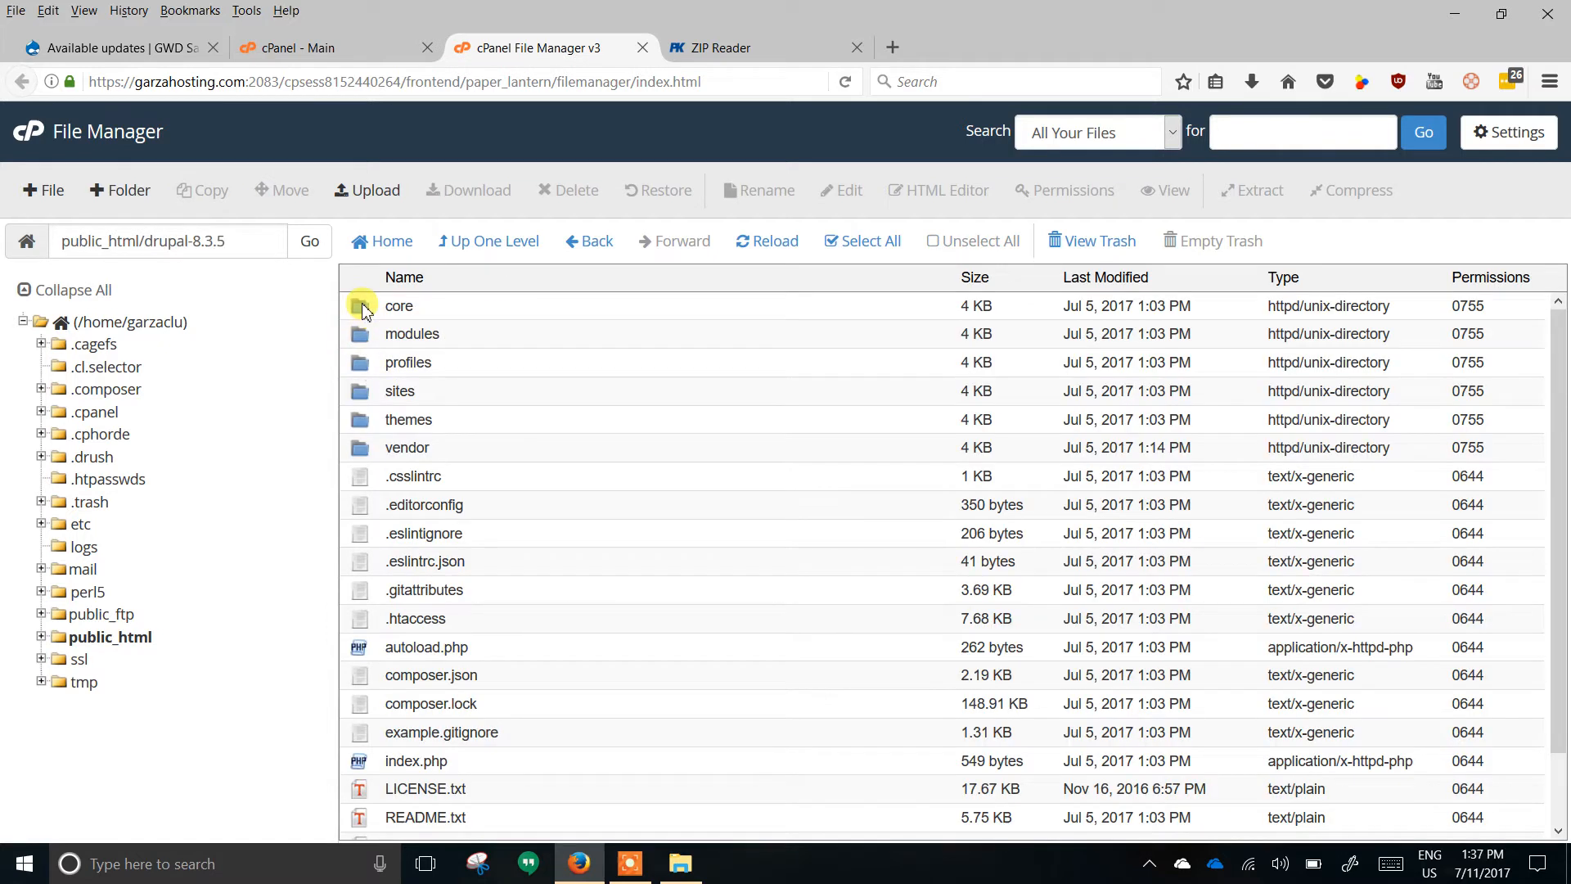
scroll(519, 551, "down", 2)
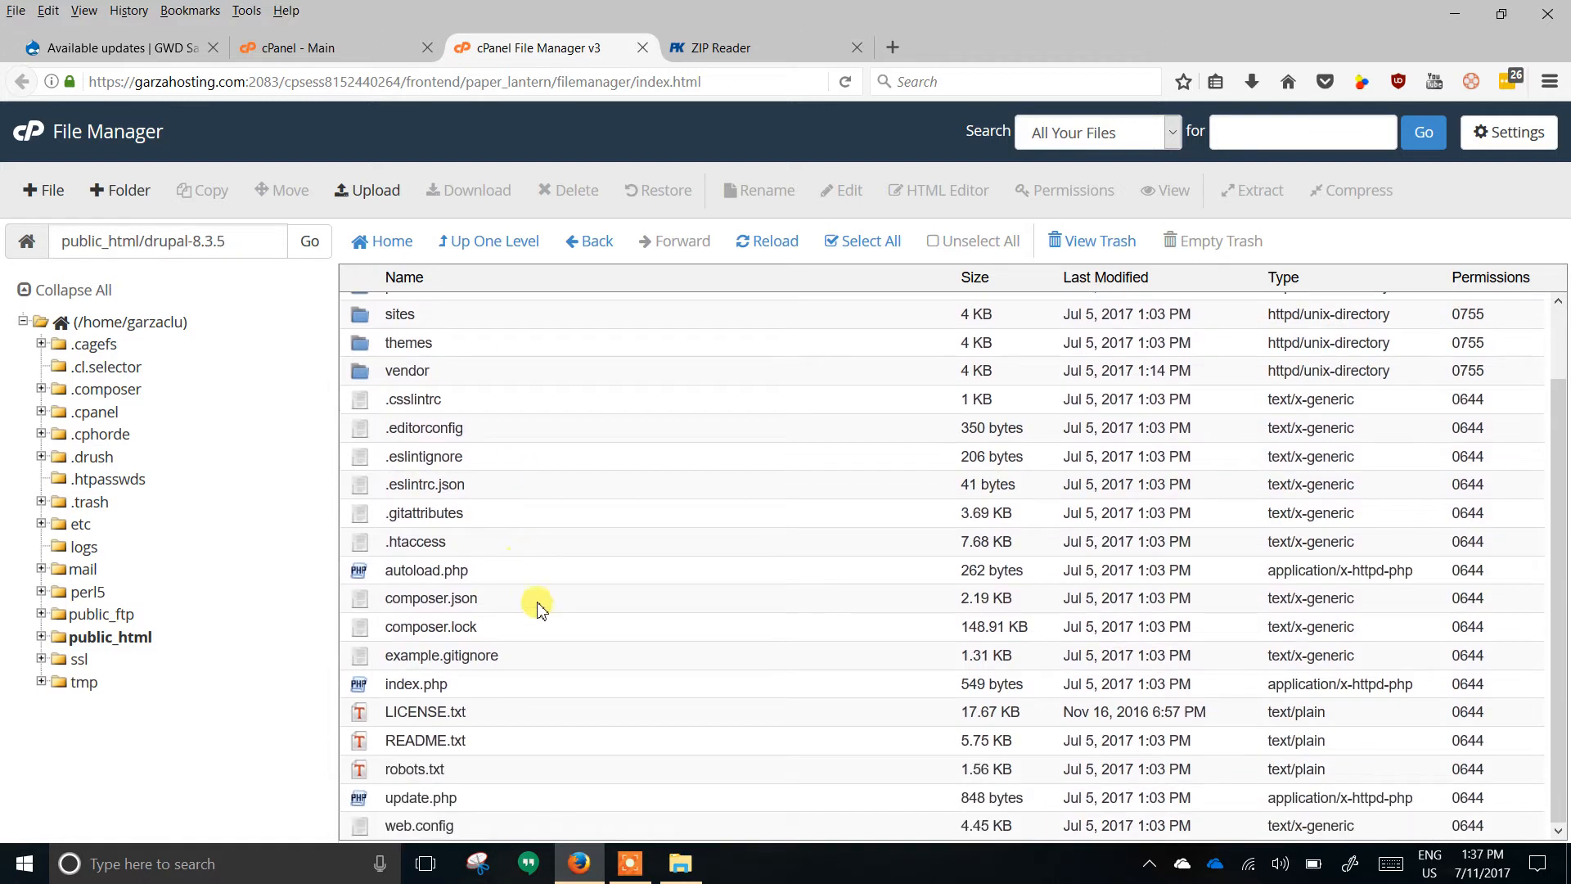
scroll(540, 607, "up", 2)
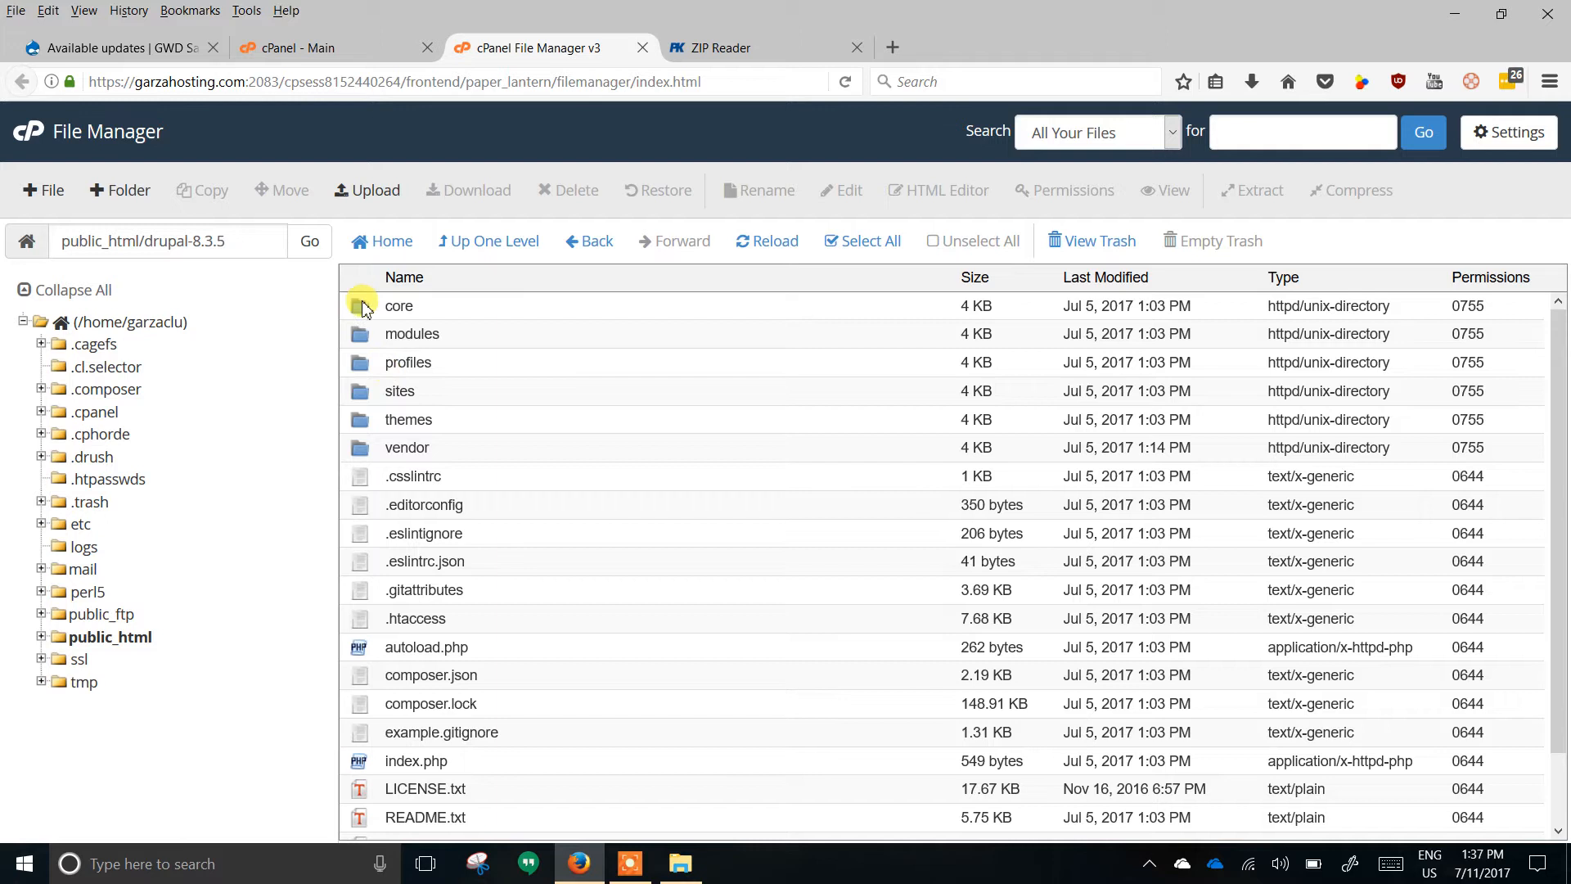
left_click(500, 244)
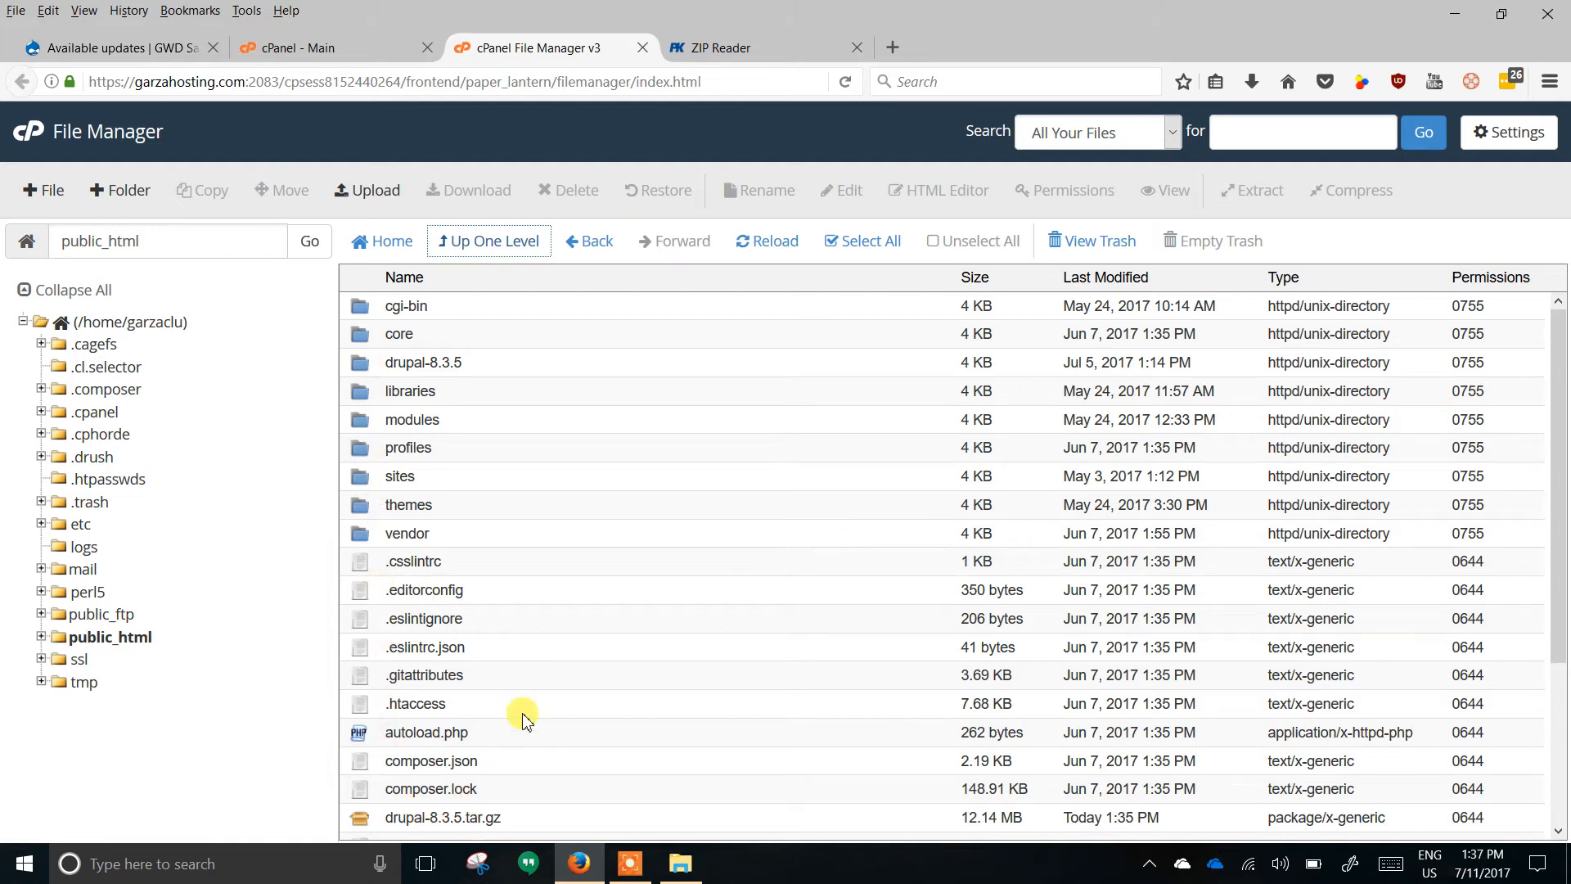
scroll(520, 667, "down", 3)
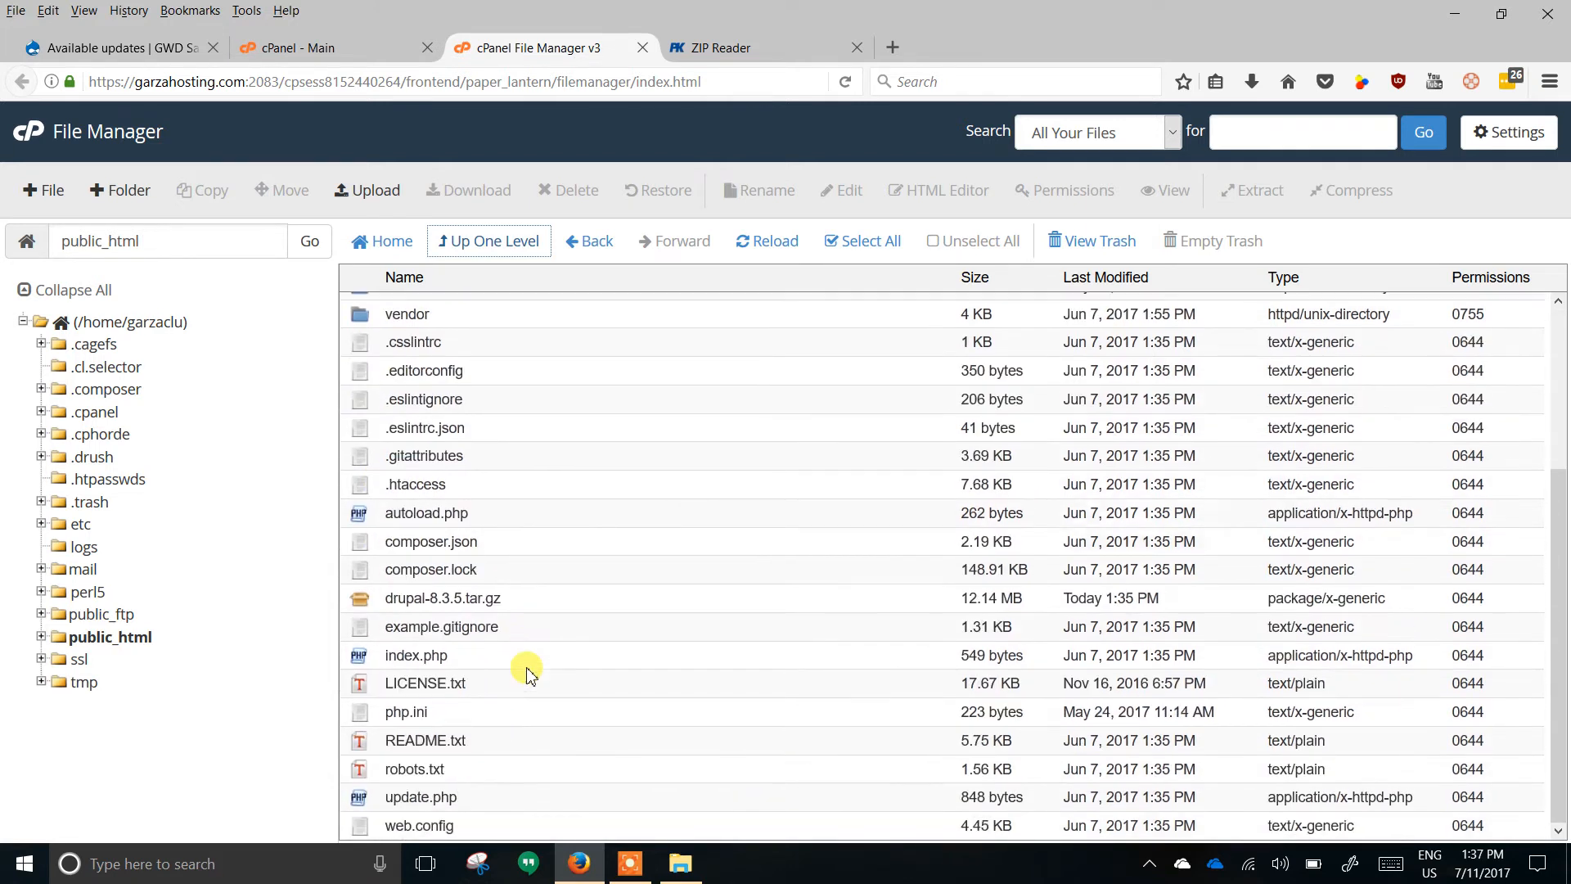
scroll(528, 673, "up", 2)
scroll(527, 672, "up", 1)
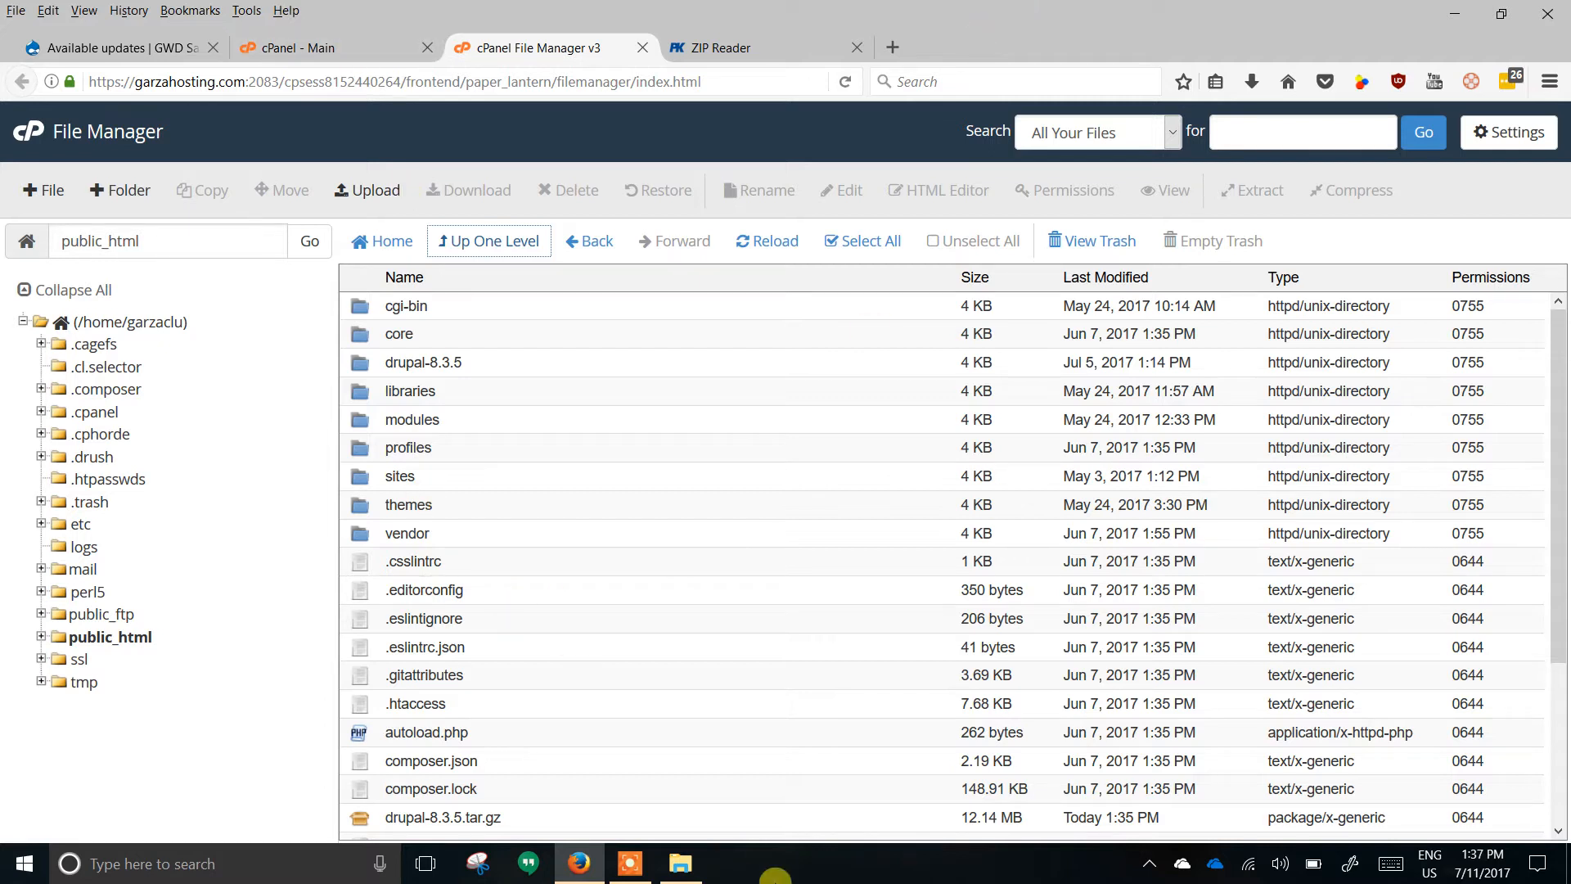
Open the local extracted drupal-8.3.5 folder from Downloads in File Explorer and place it side by side with the browser's File Manager.
left_click(680, 863)
left_click_drag(1325, 297, 546, 288)
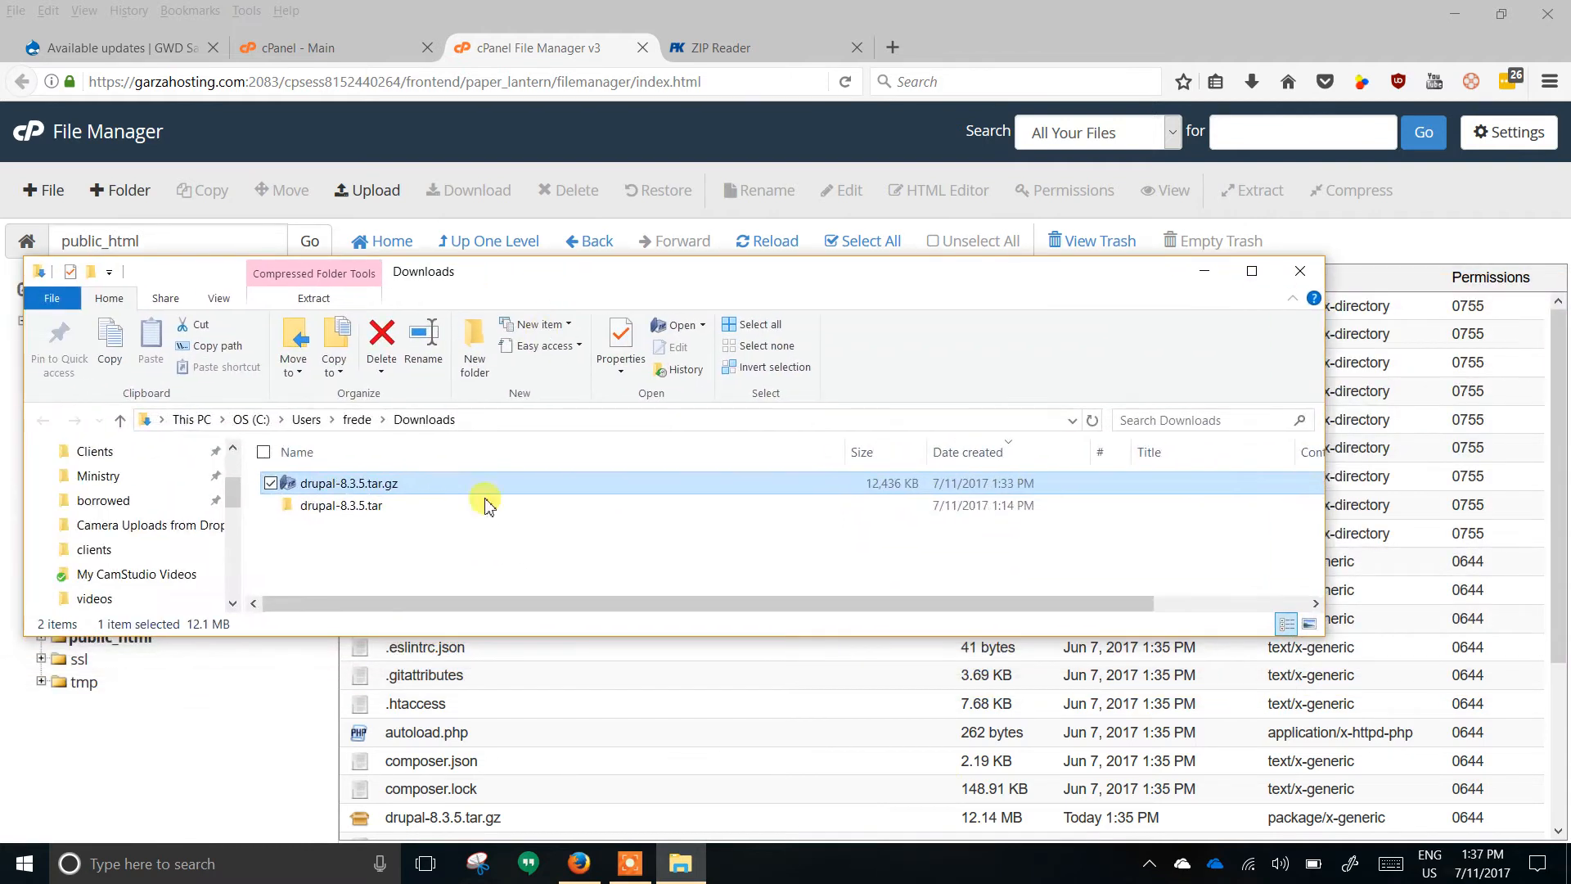
double_click(344, 507)
double_click(370, 485)
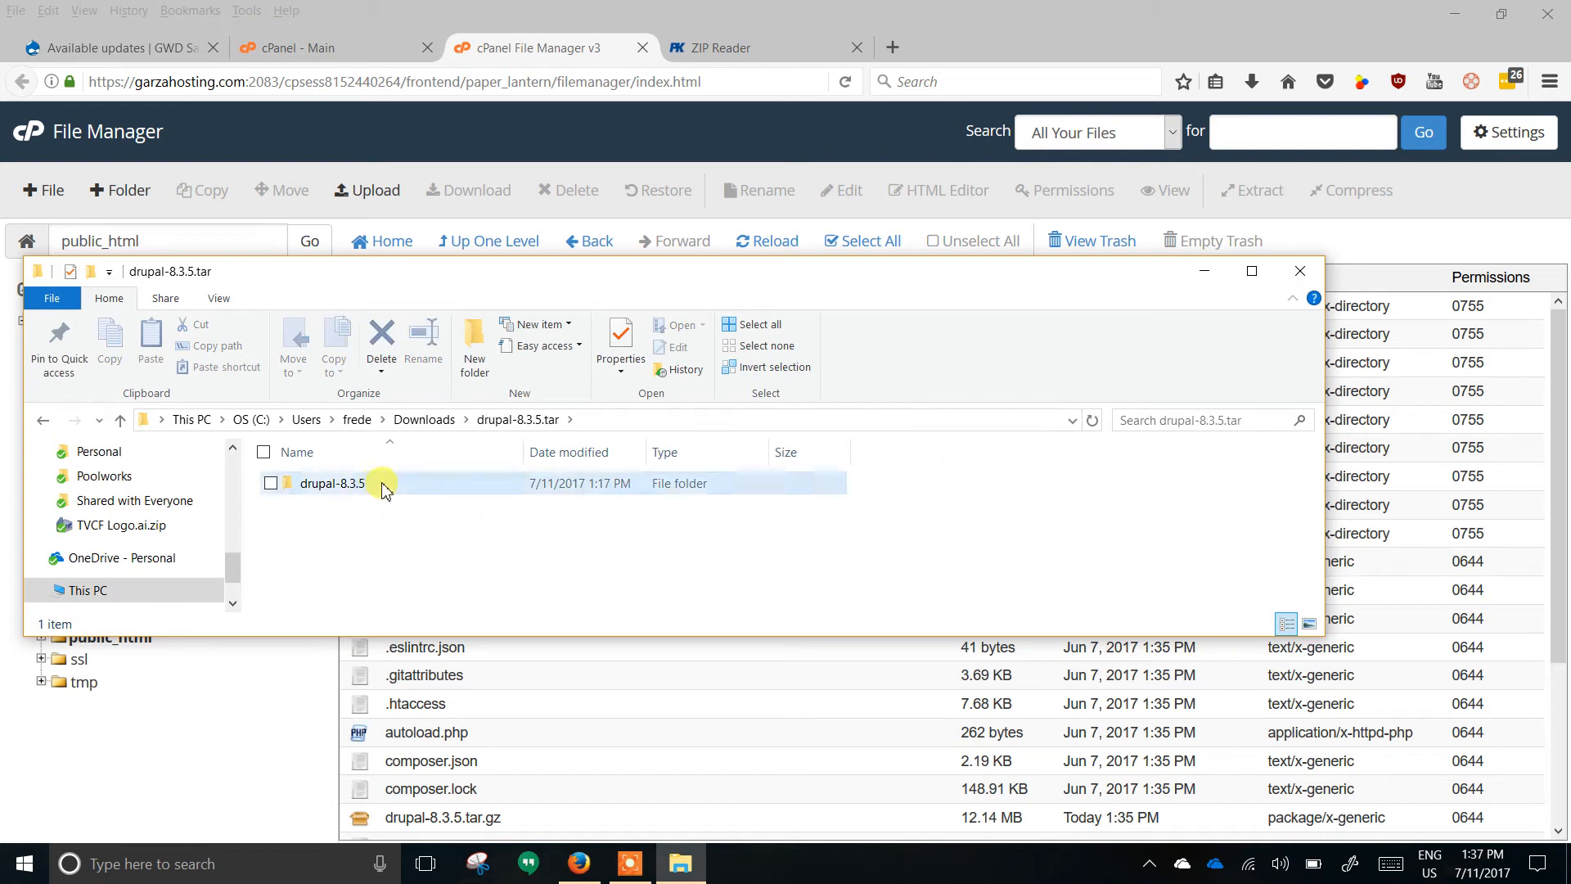
left_click_drag(608, 282, 4, 254)
left_click(1165, 279)
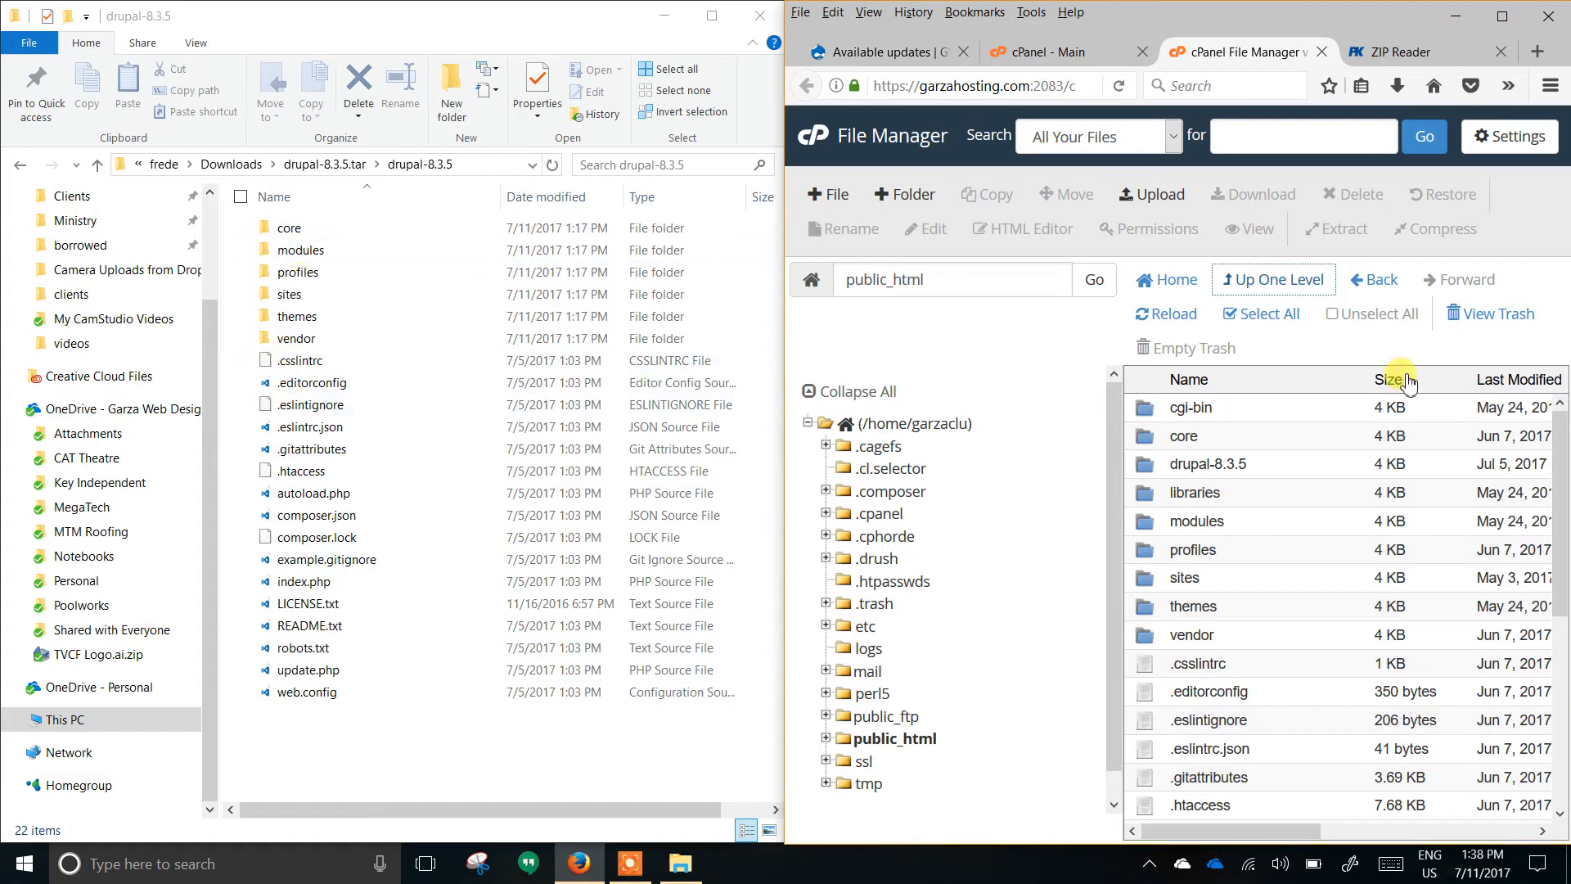
Check public_html for folders missing from the local Drupal package, inspect the contents of libraries, and return to public_html.
left_click(1149, 411)
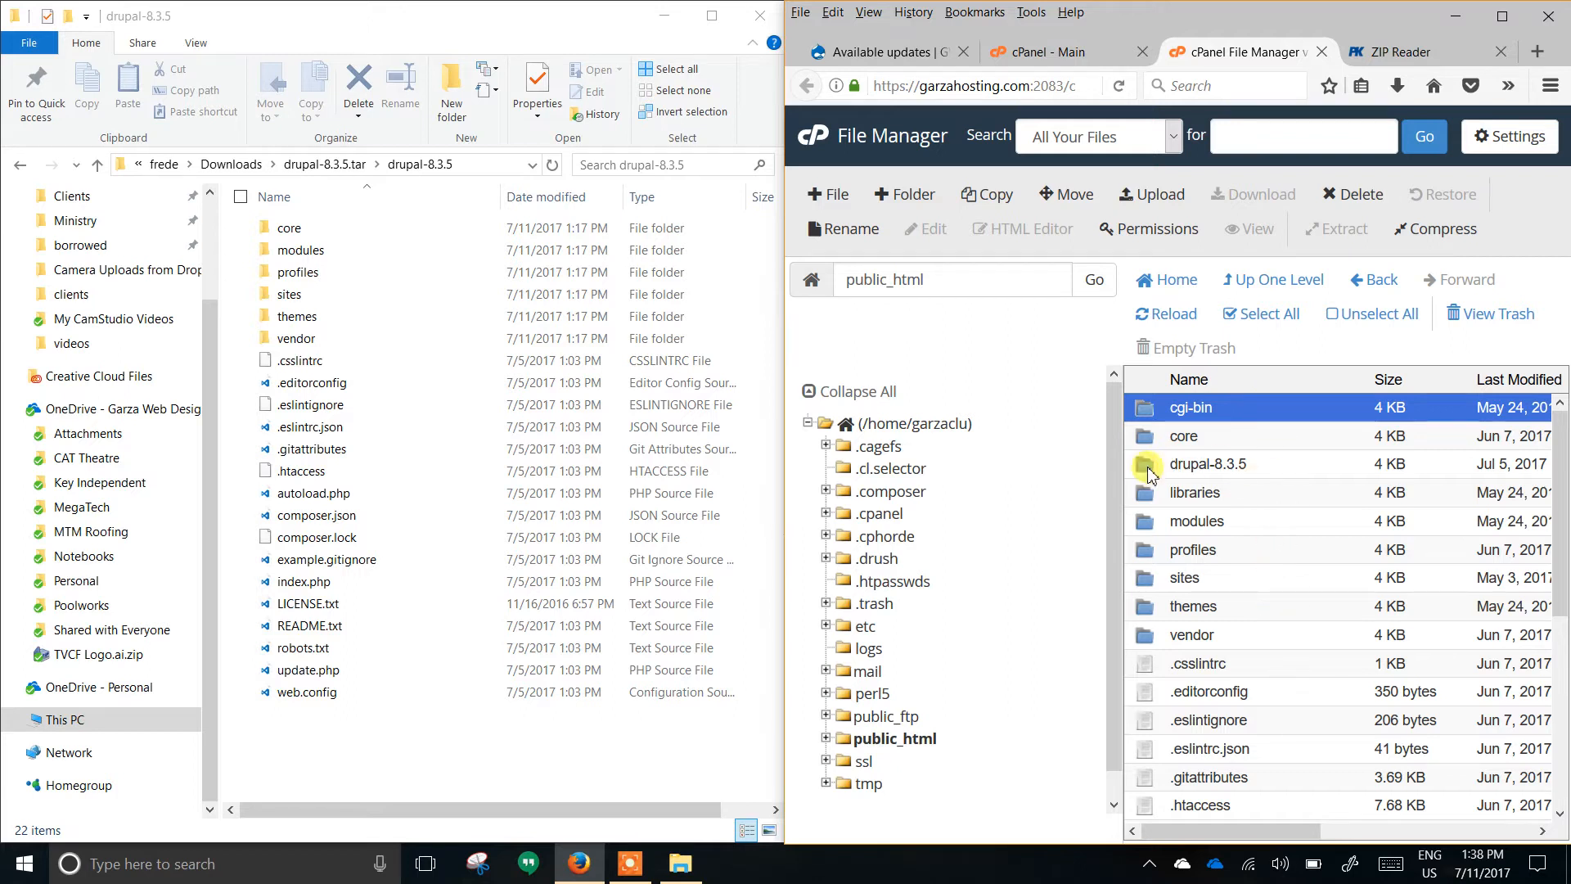
left_click(1218, 469)
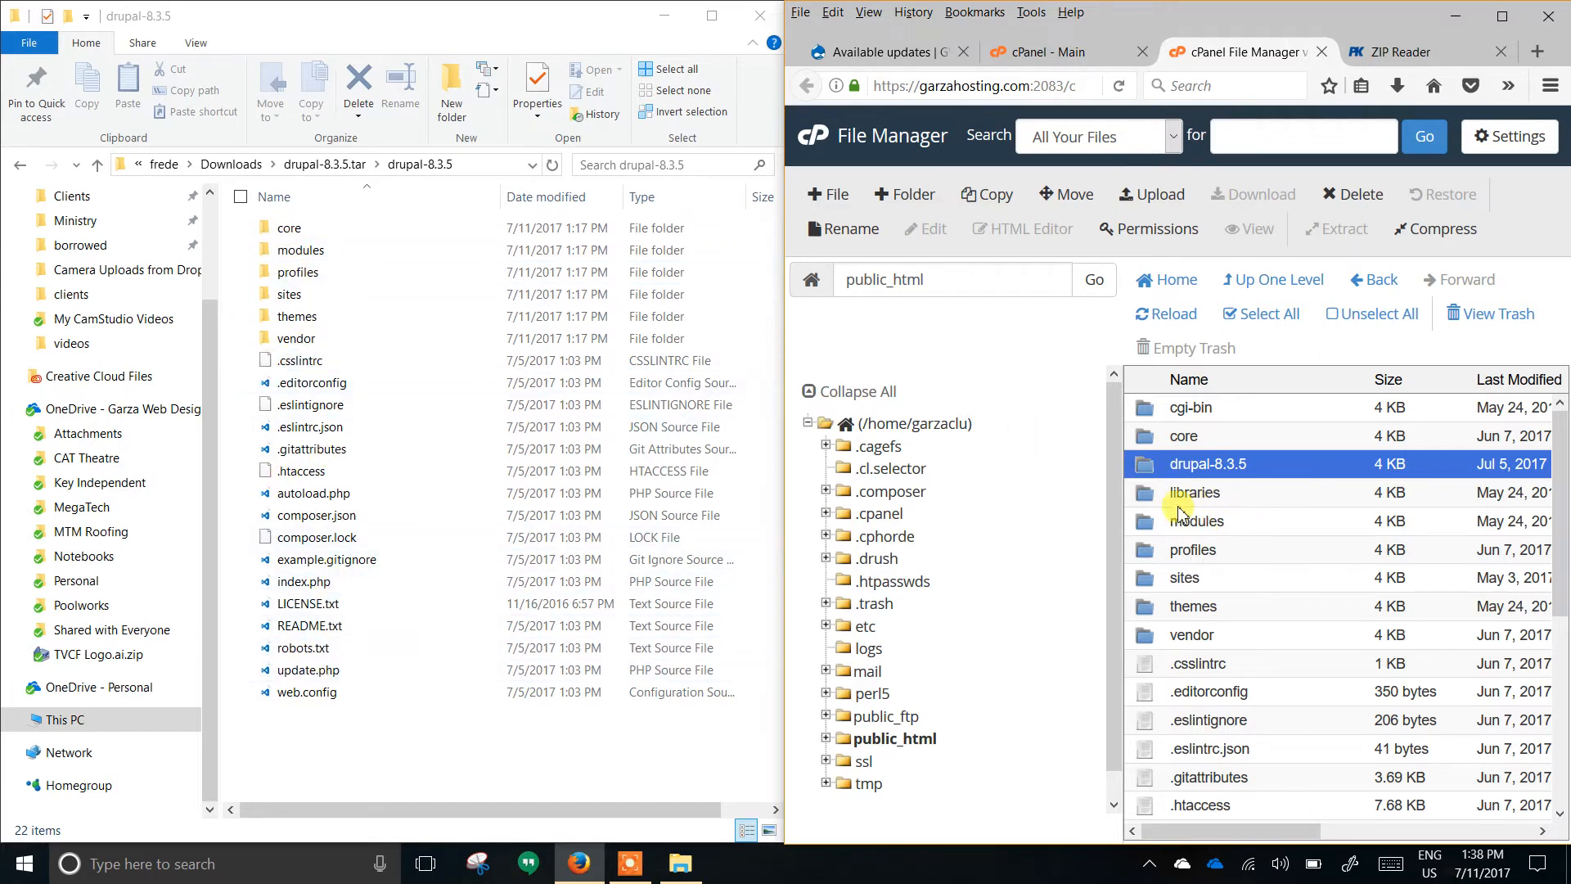
left_click(1154, 495)
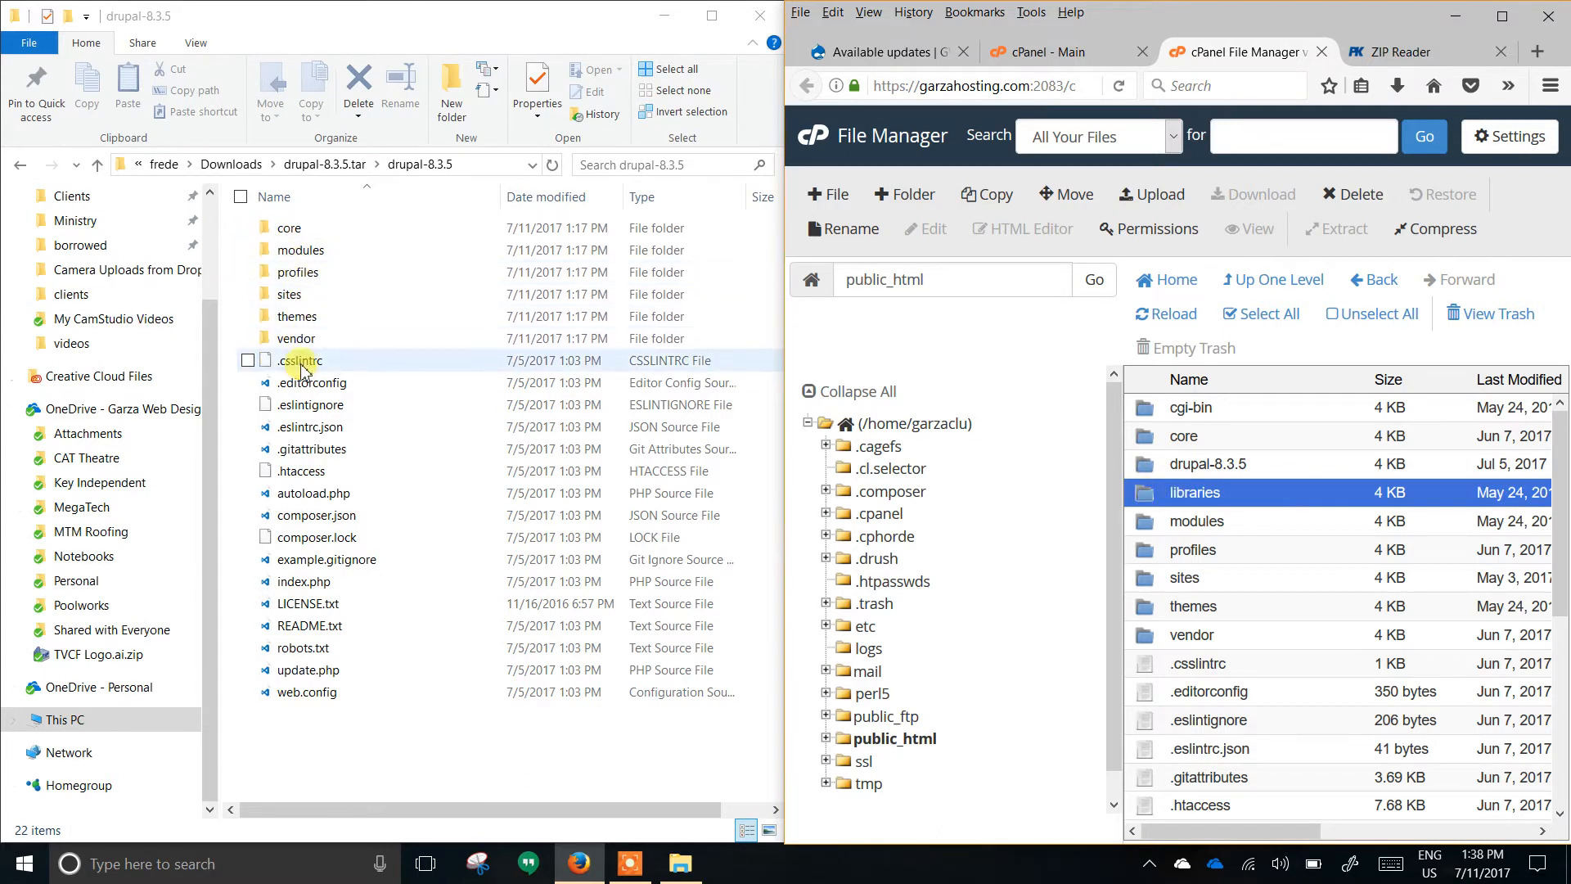
double_click(1145, 495)
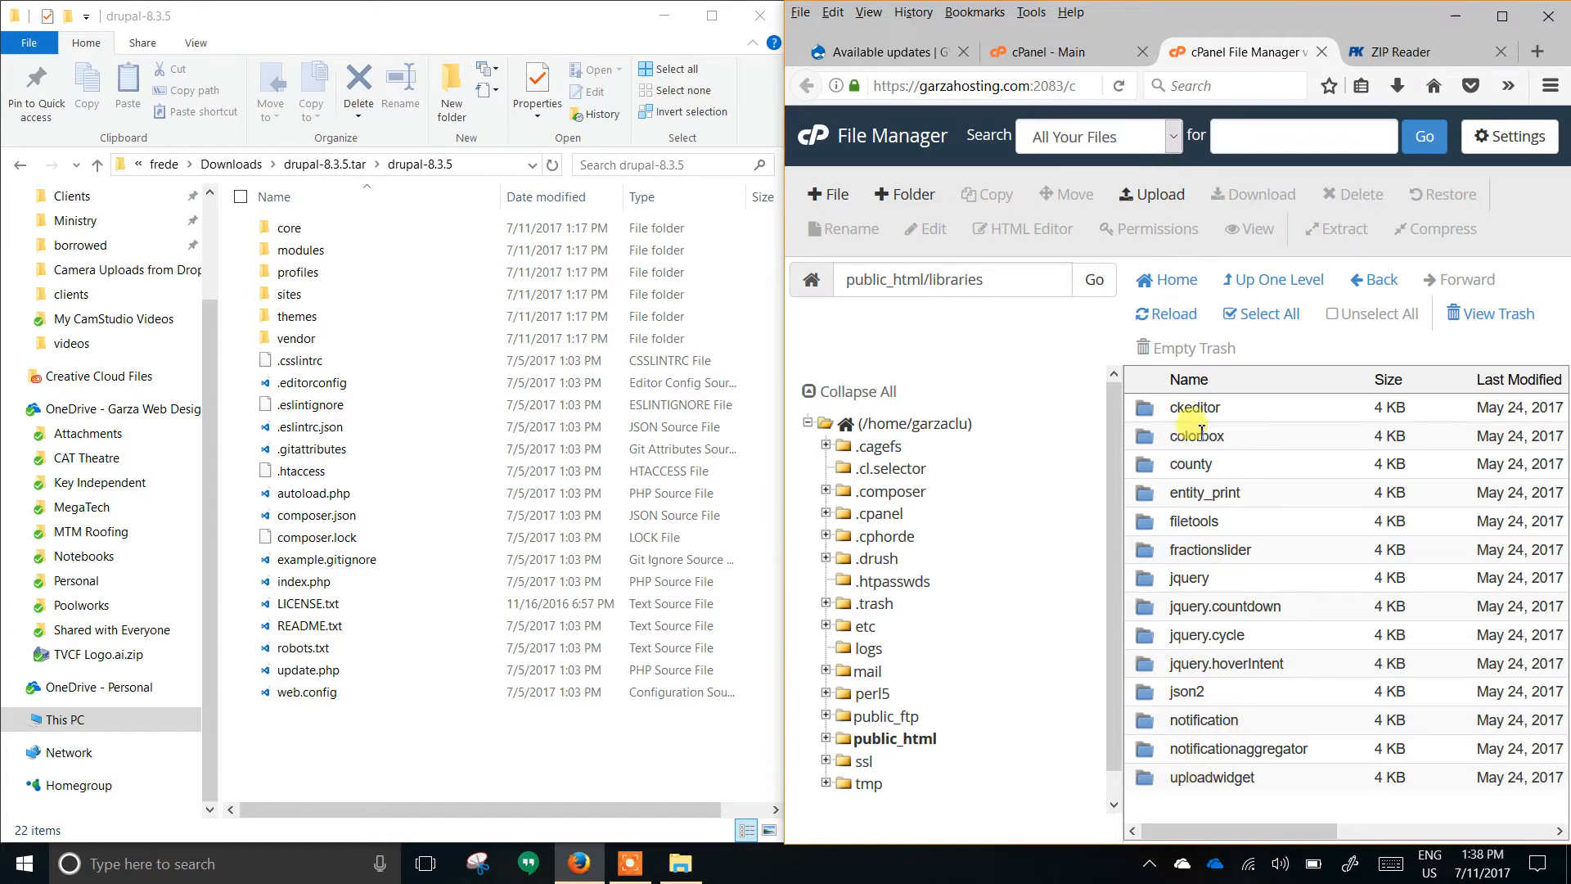
left_click(1279, 286)
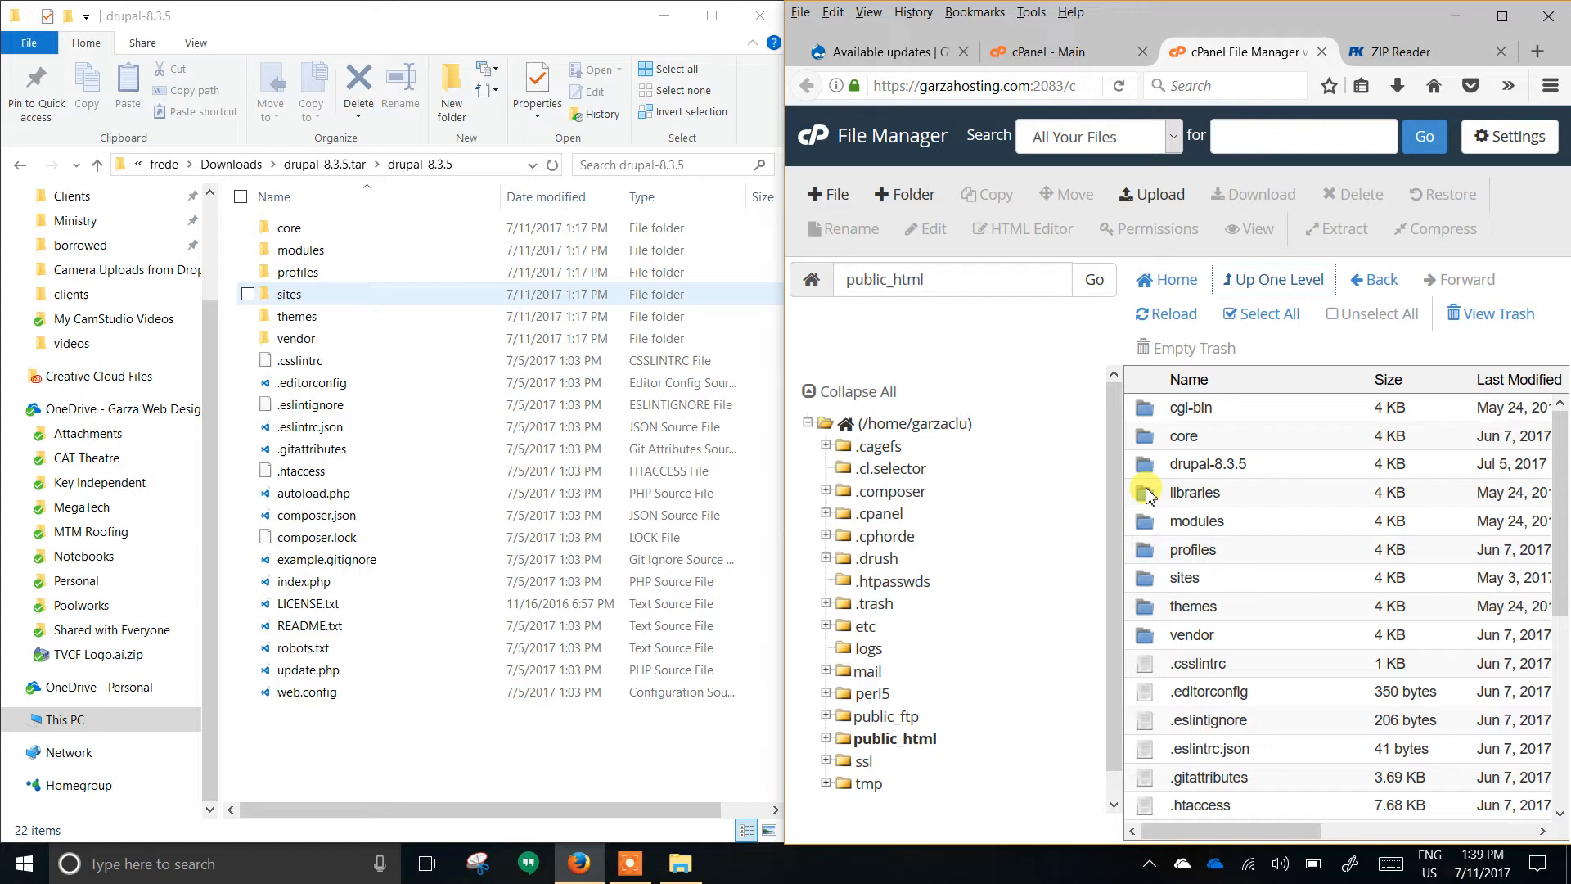
Compare the contents of the server's modules folder with the local drupal-8.3.5 modules folder, and return the server view to public_html.
left_click(1145, 525)
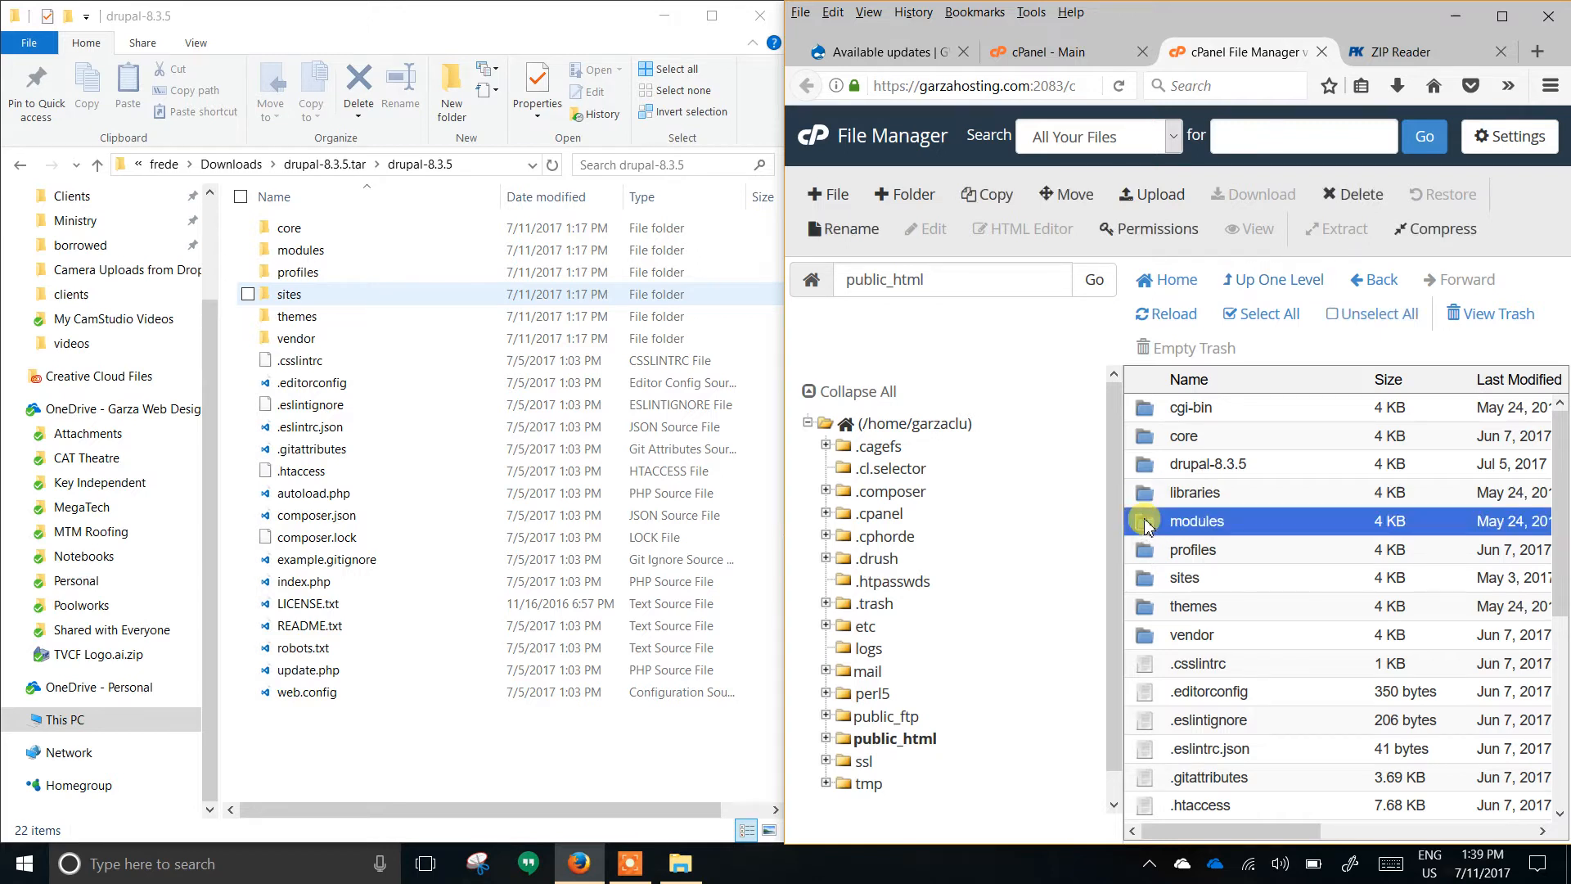
double_click(1145, 525)
left_click_drag(1188, 654, 1182, 746)
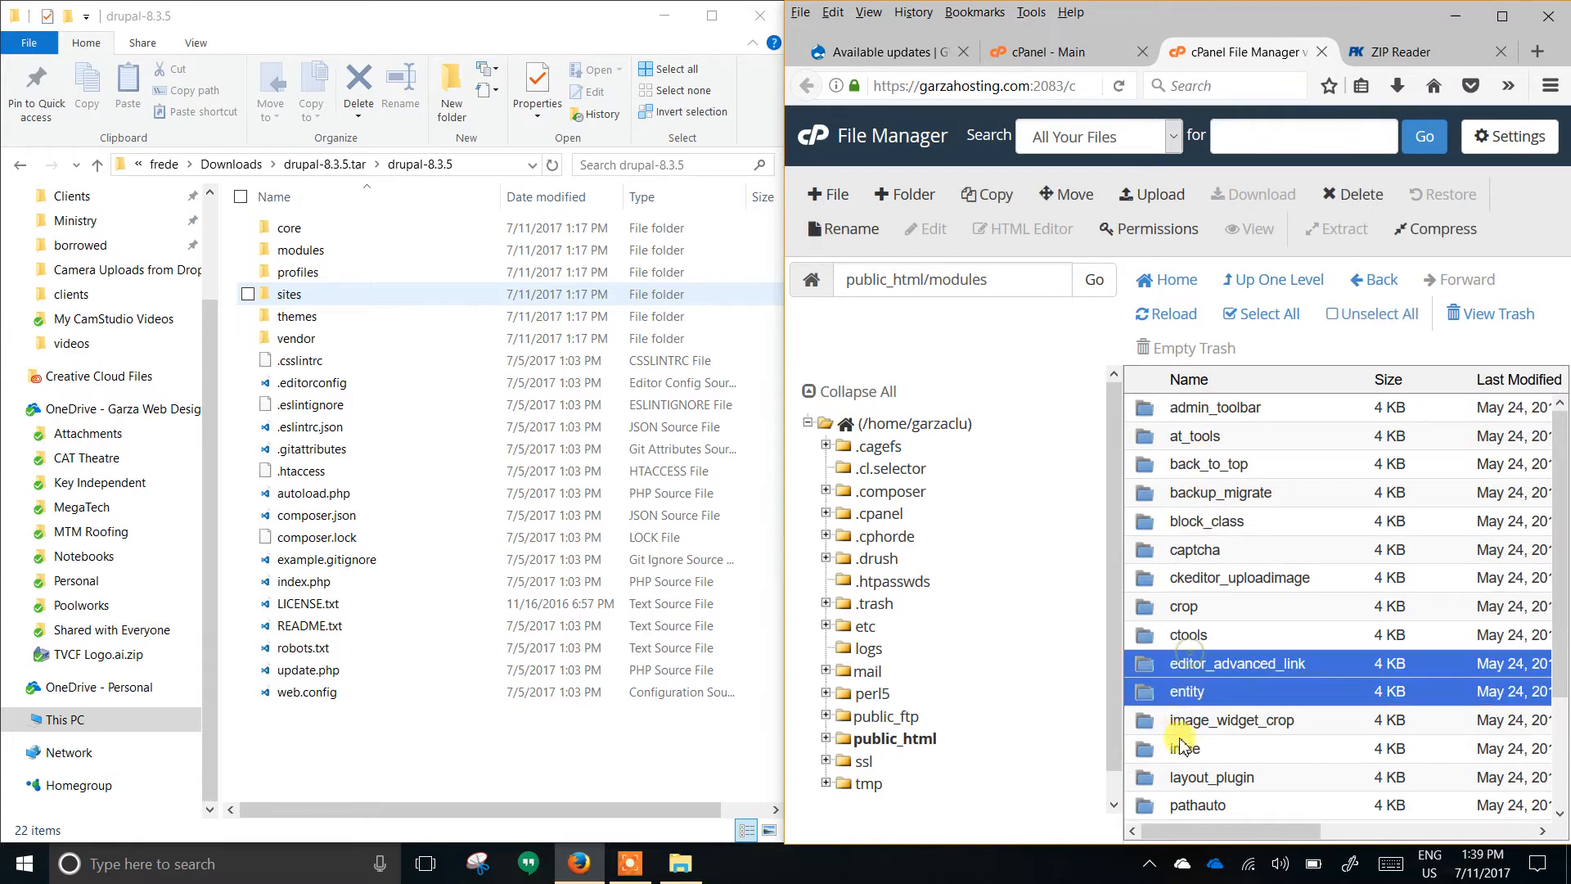
double_click(1193, 664)
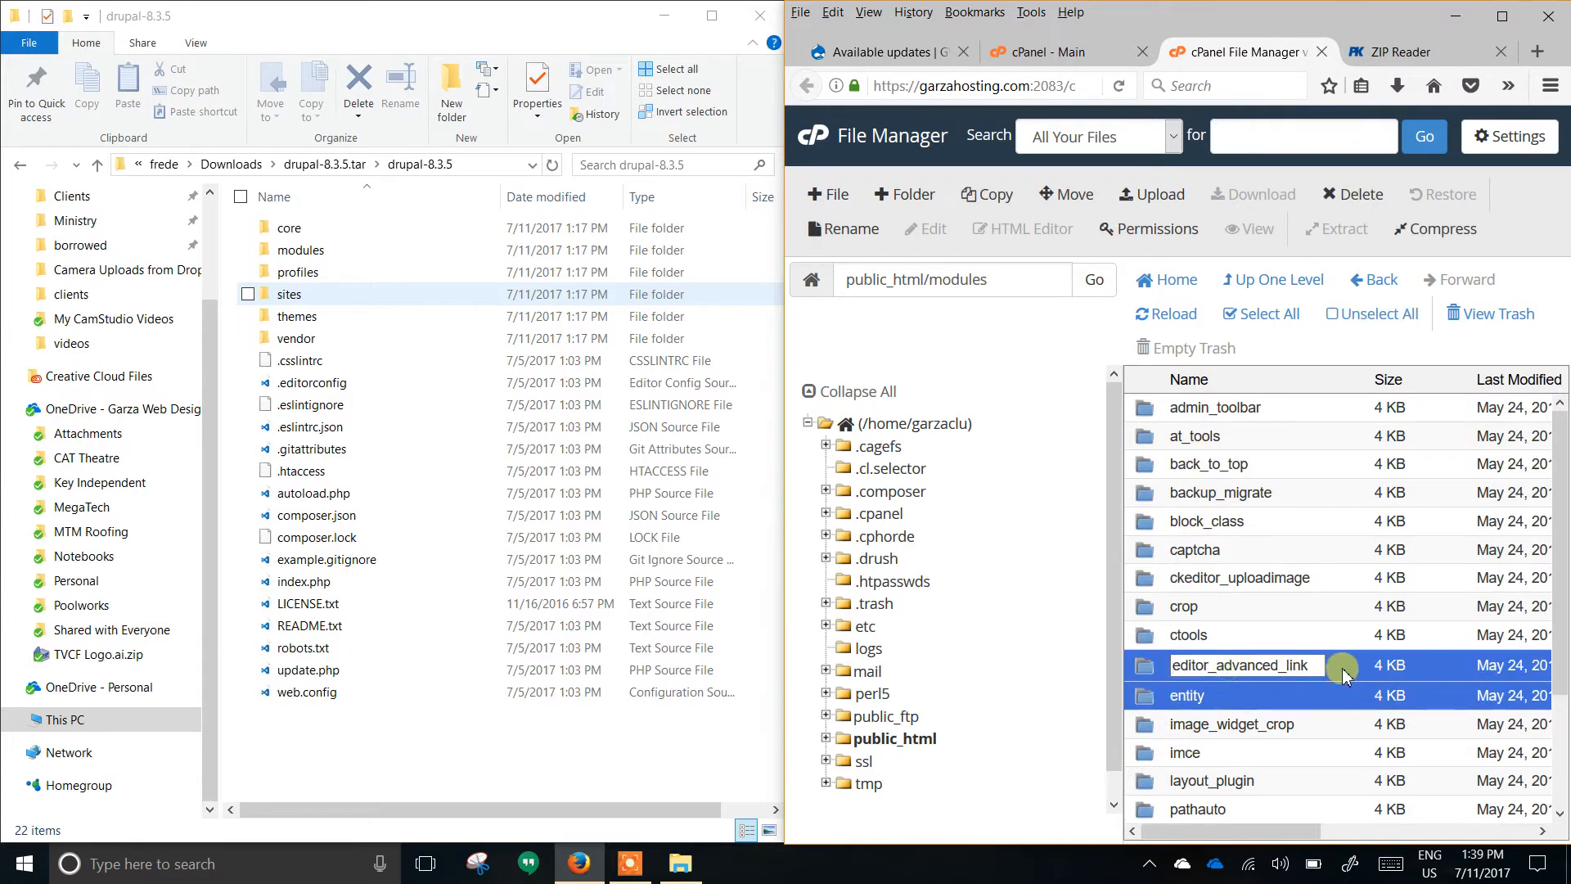
left_click(1344, 669)
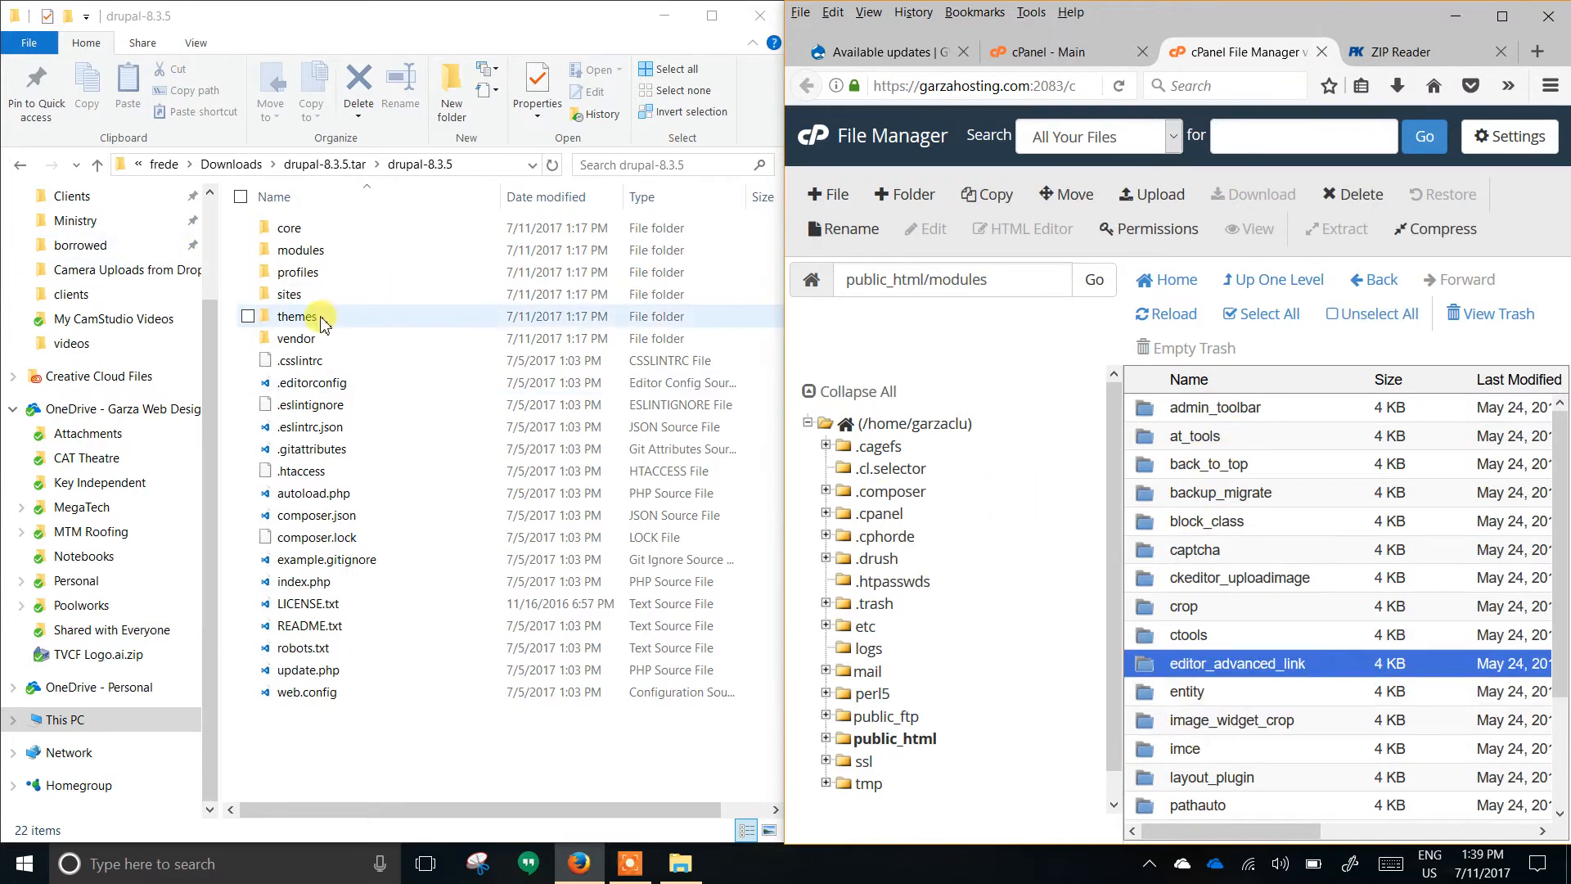
left_click(292, 256)
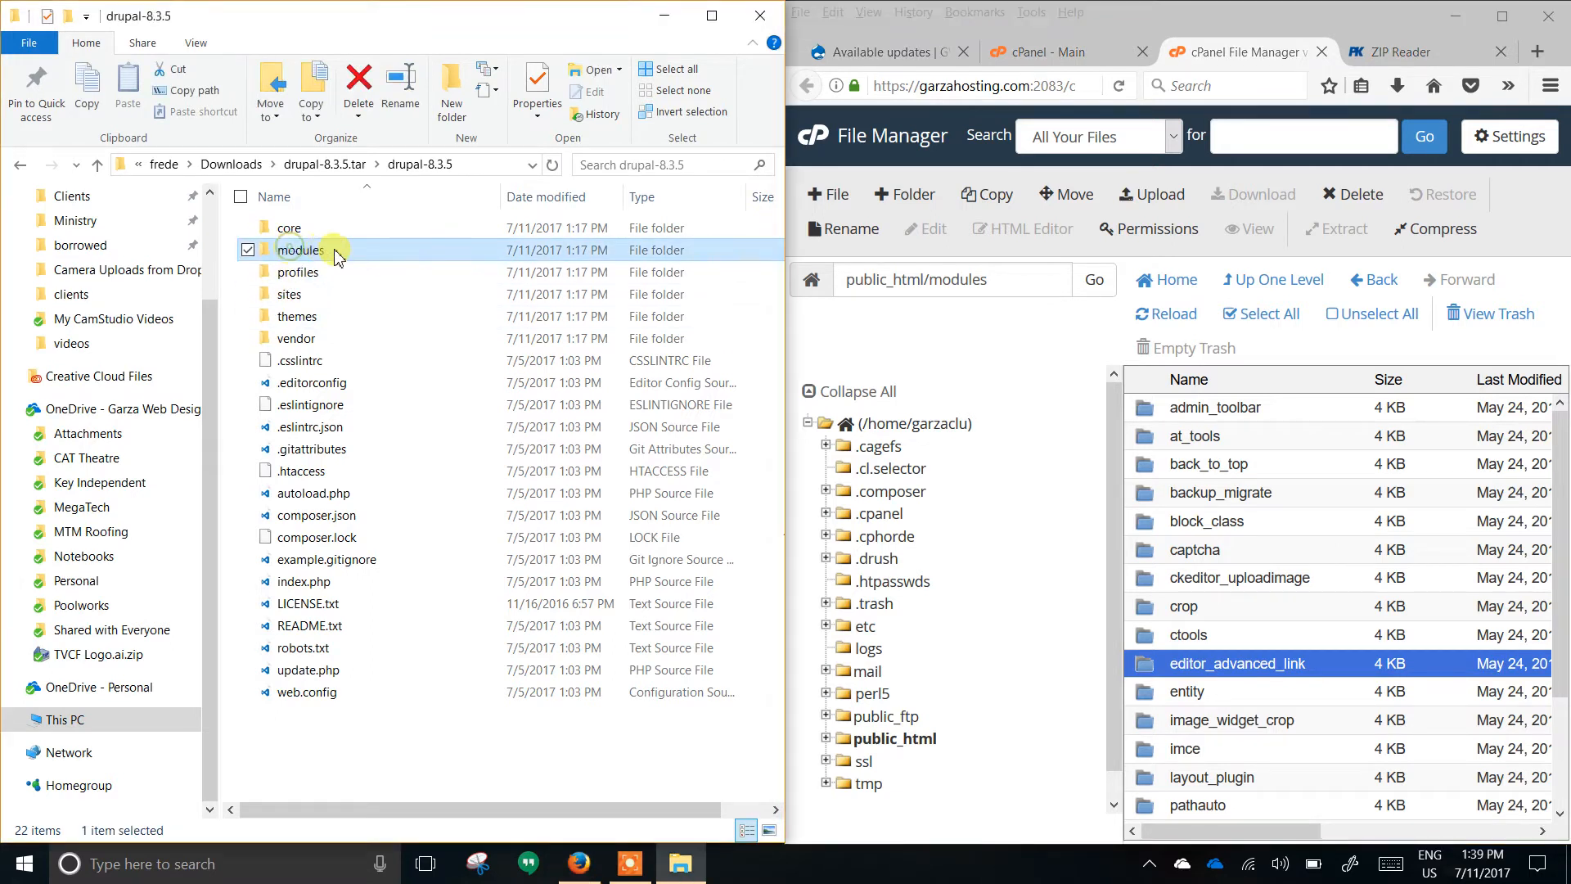
double_click(379, 253)
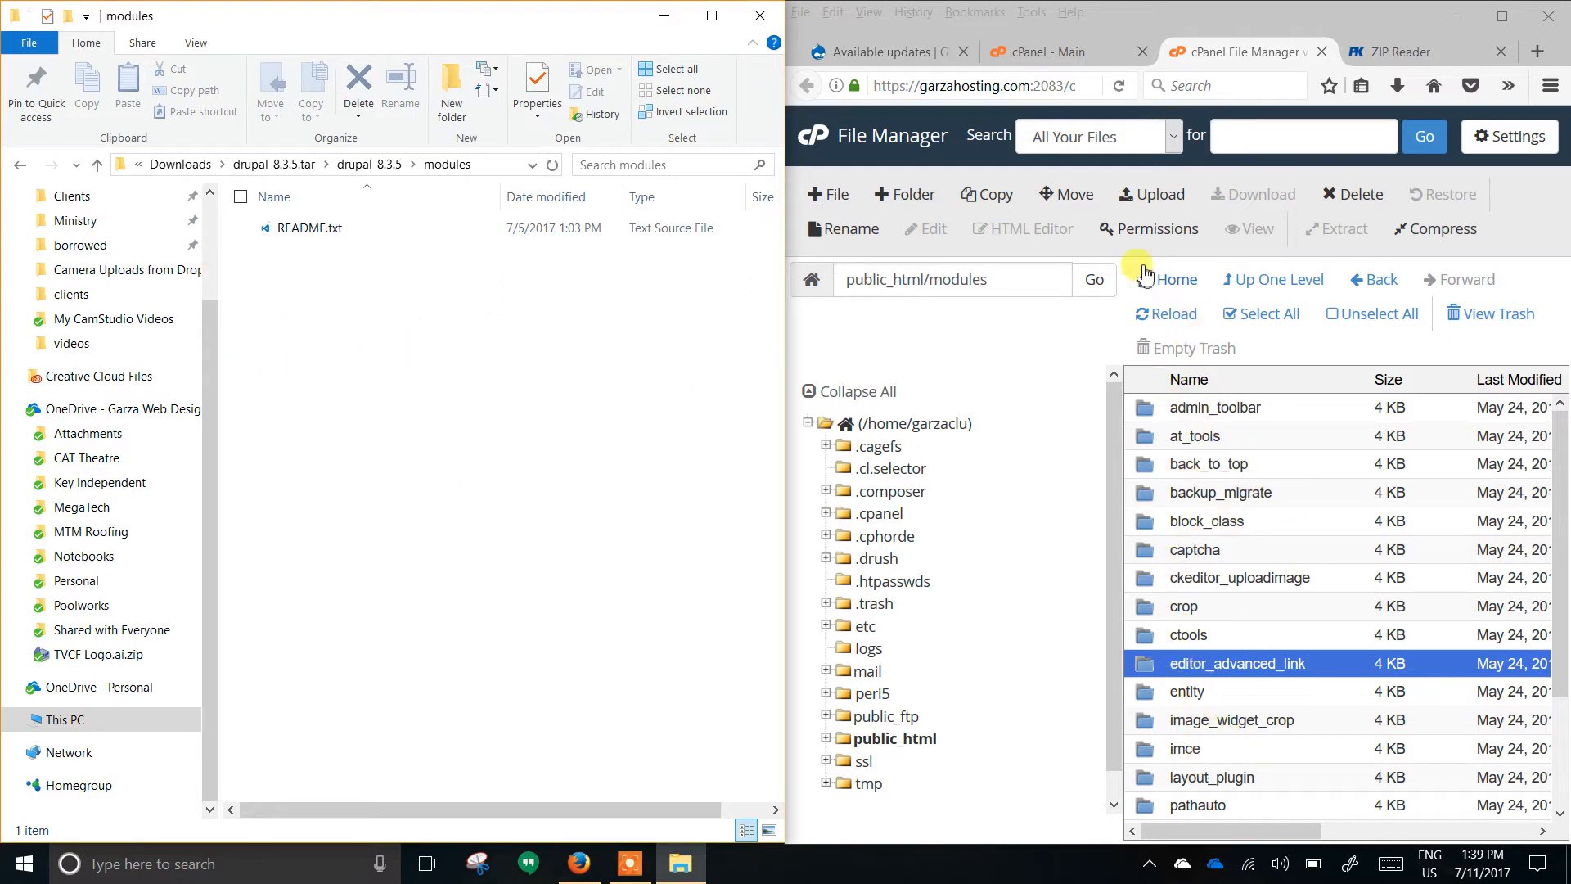
left_click(1154, 199)
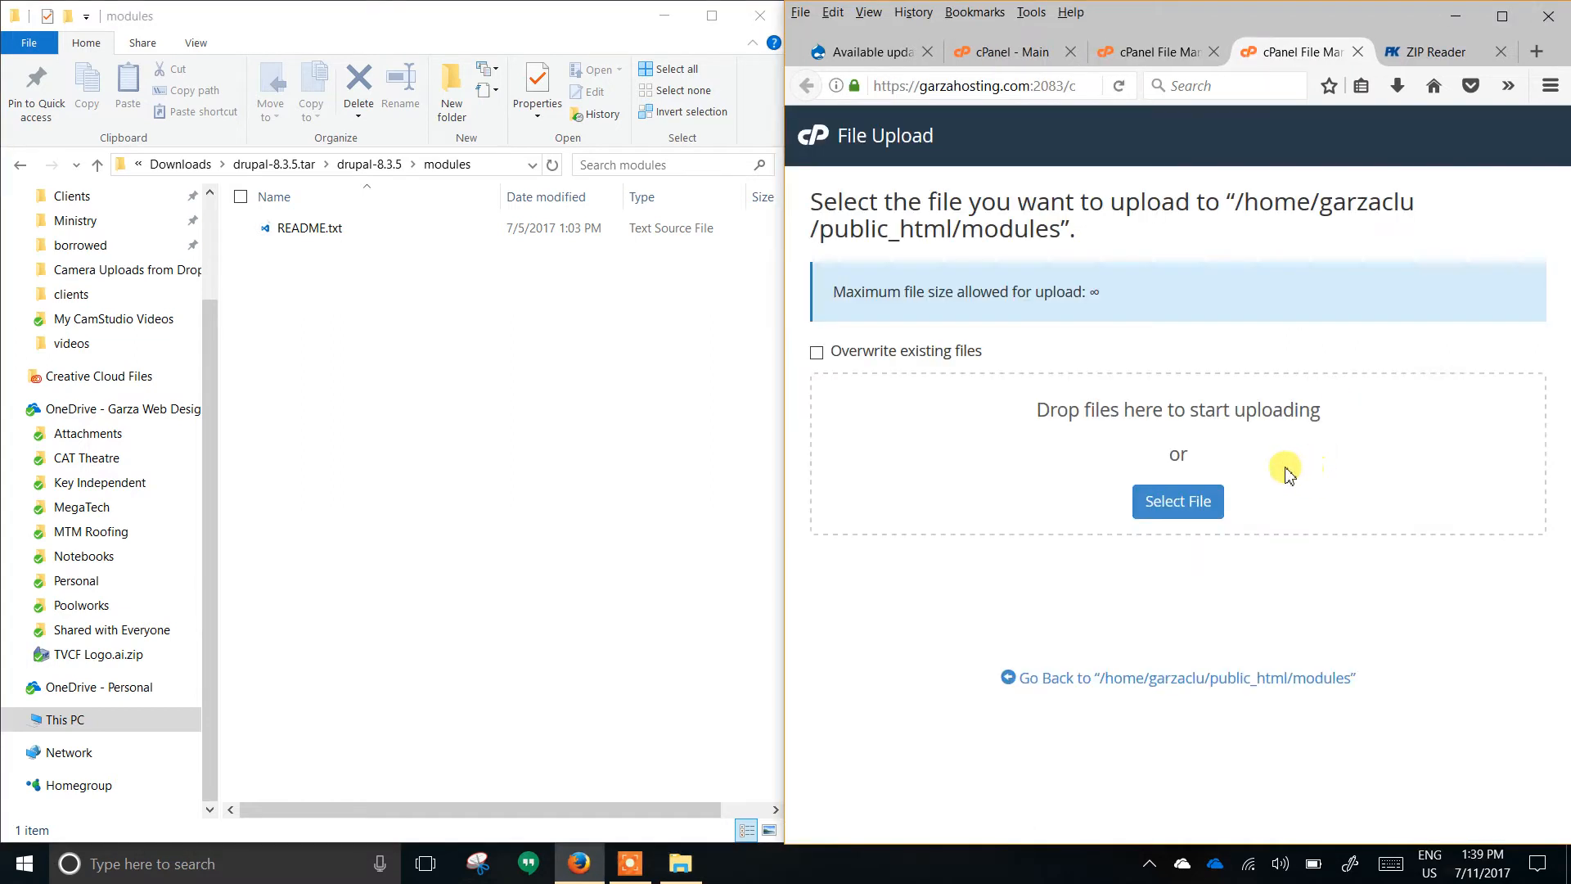
left_click(1358, 51)
left_click(1267, 281)
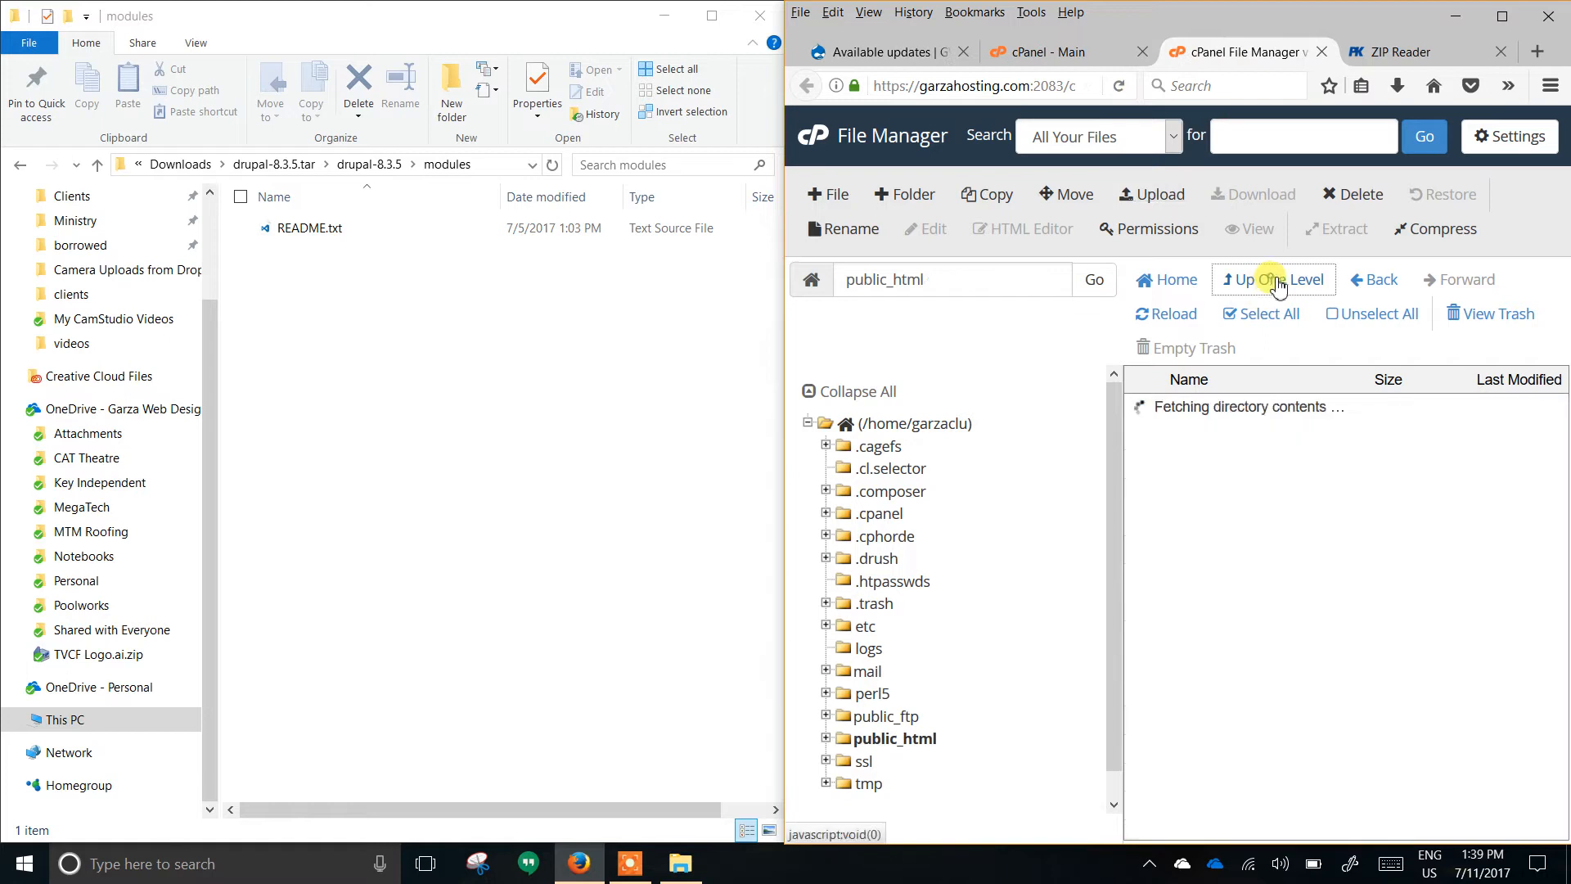
Review the modules, profiles, sites and themes folders and the loose files in public_html, and return File Explorer to the local drupal-8.3.5 folder.
left_click(1144, 522)
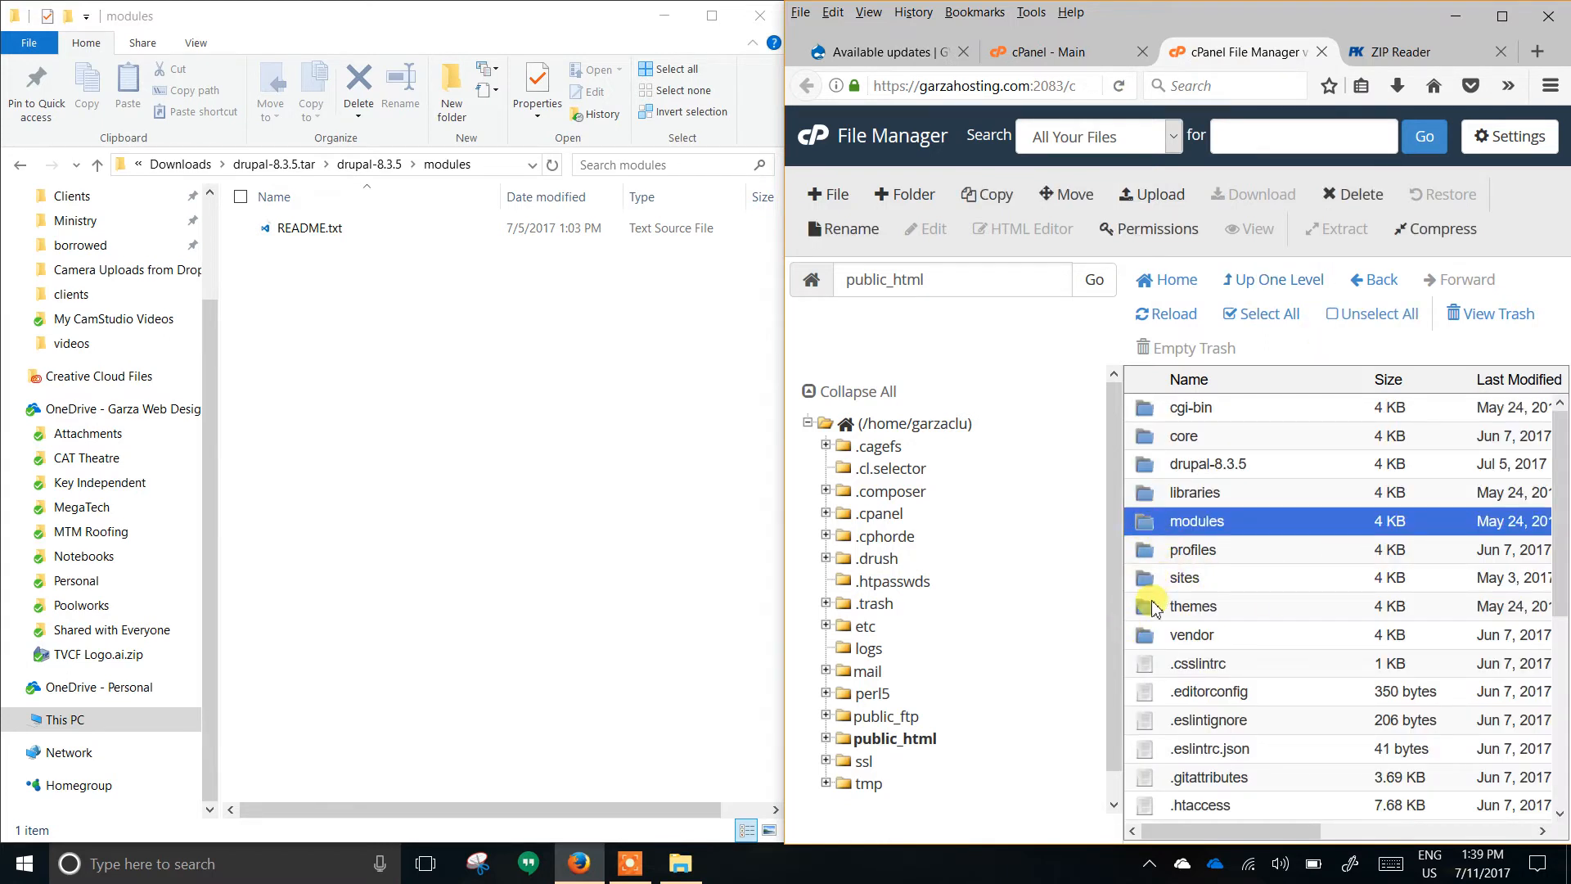
left_click(1147, 552)
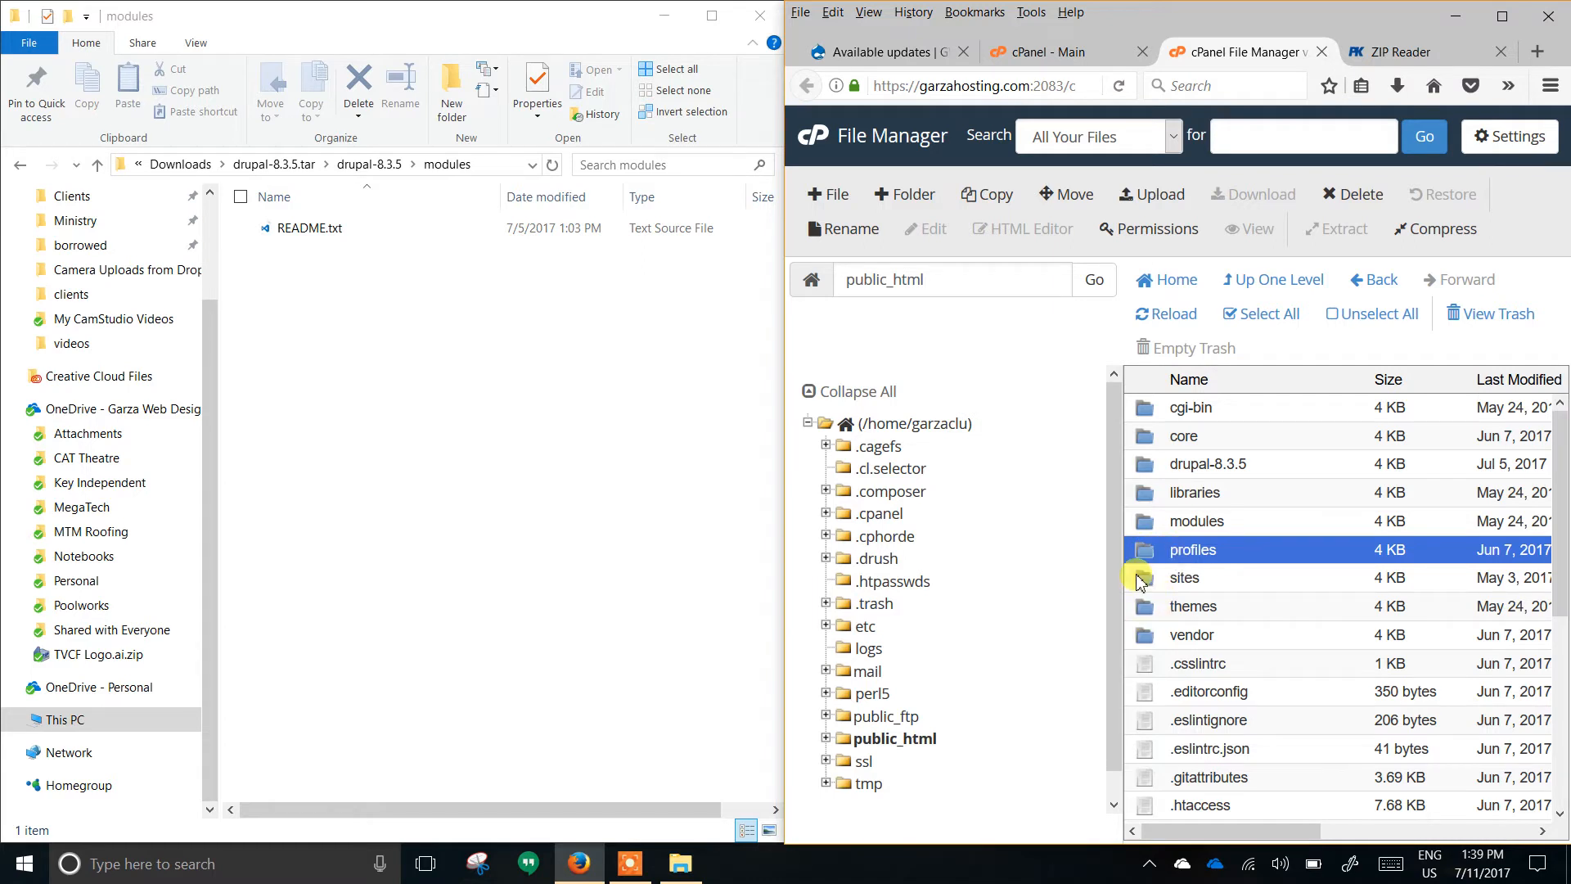
left_click(1145, 581)
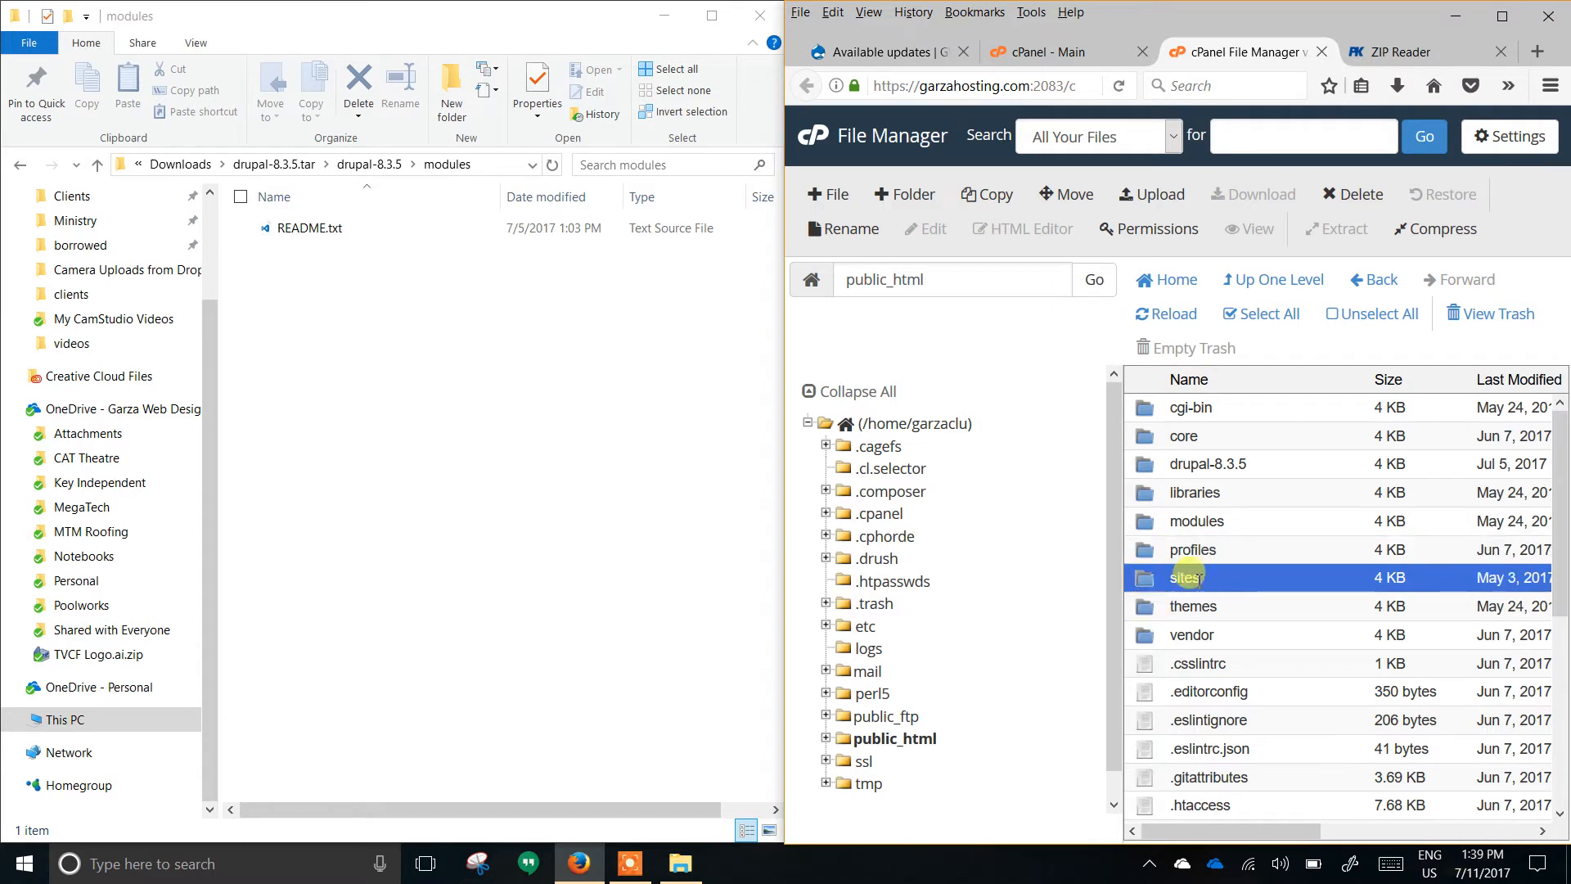
left_click(1147, 610)
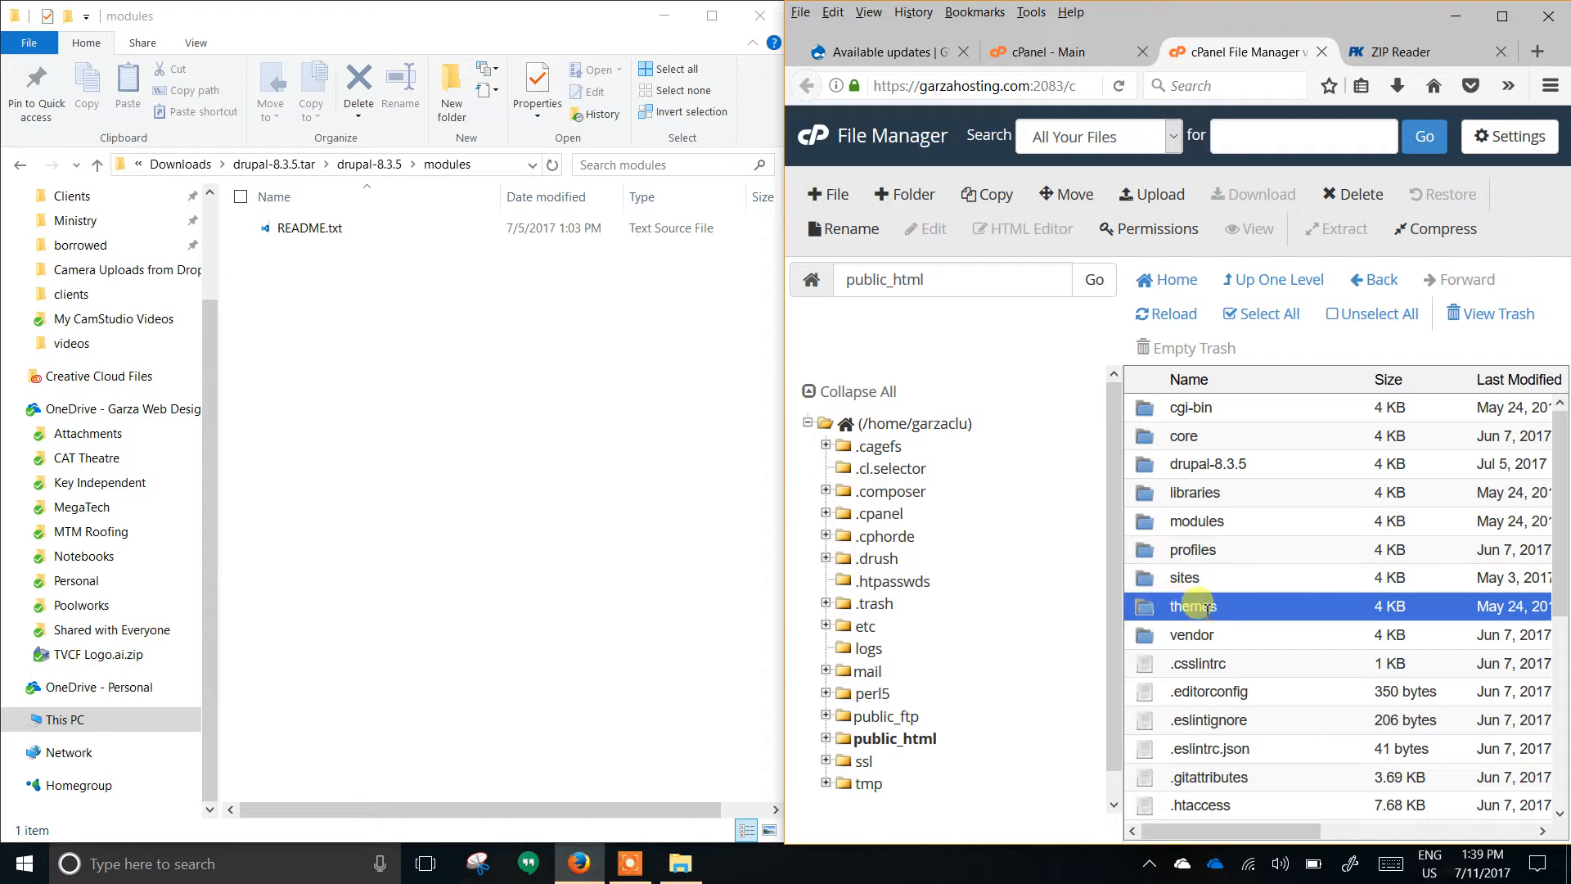
scroll(1195, 634, "down", 4)
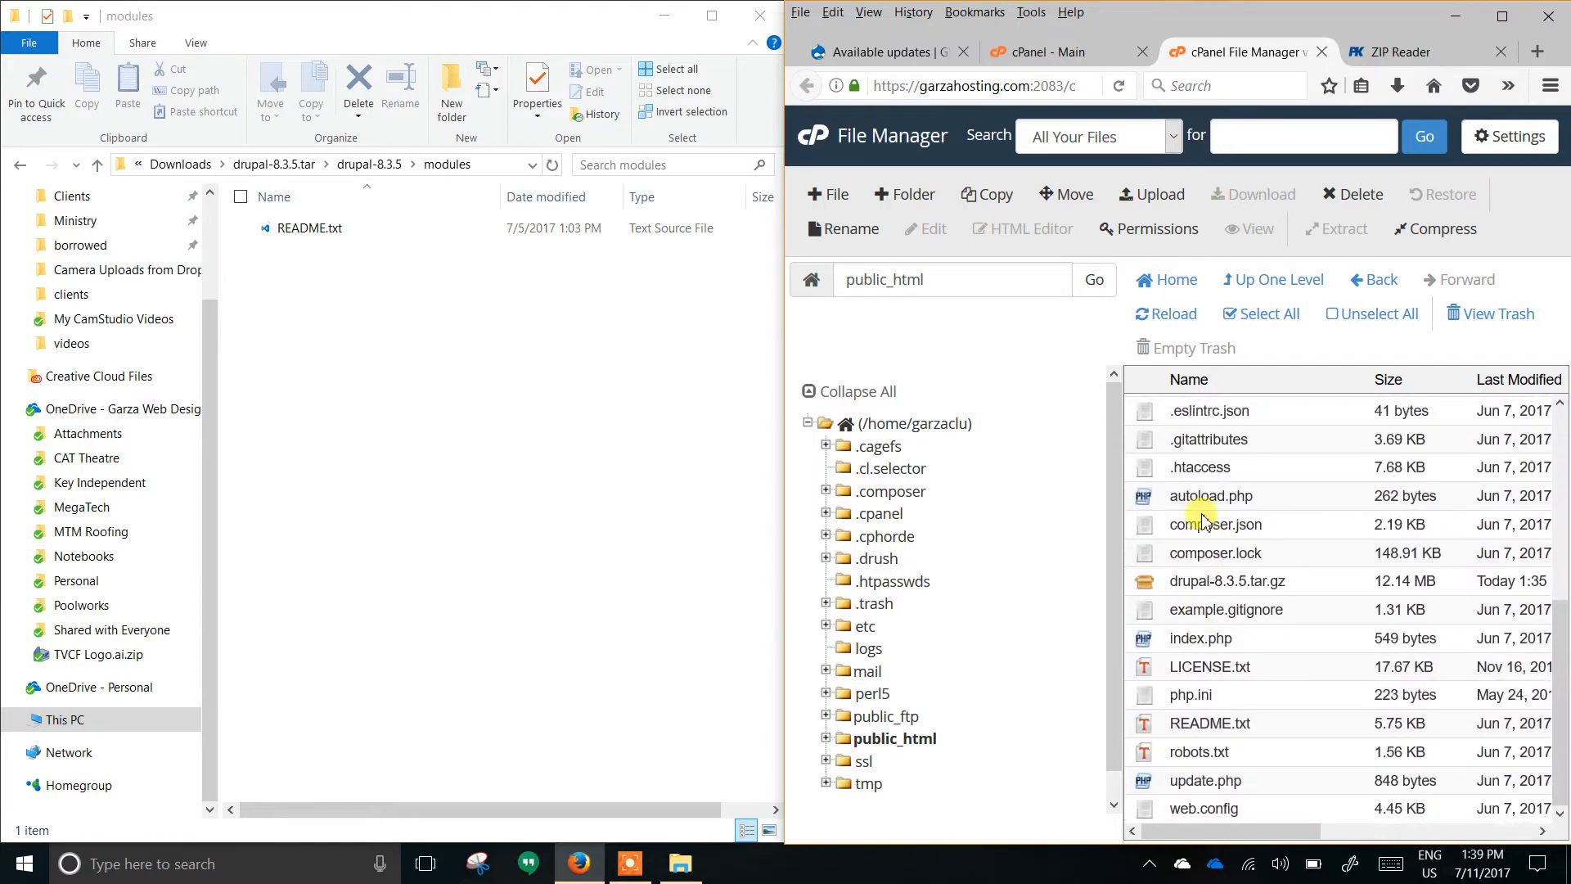
left_click(358, 165)
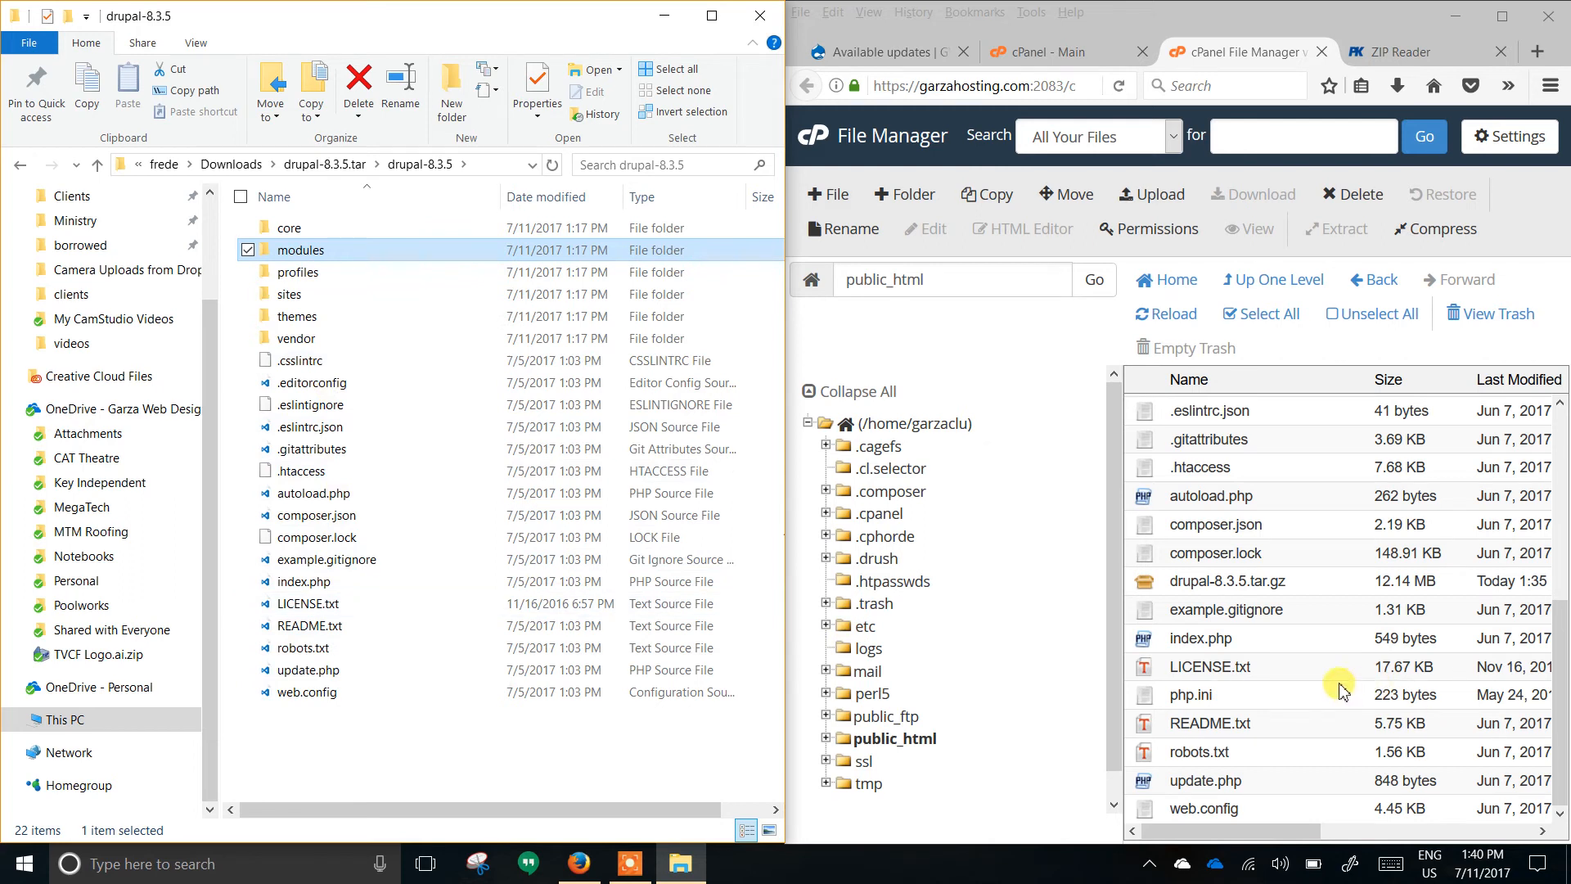
Permanently delete the drupal-8.3.5.tar.gz archive from public_html, skipping the trash.
left_click(1305, 581)
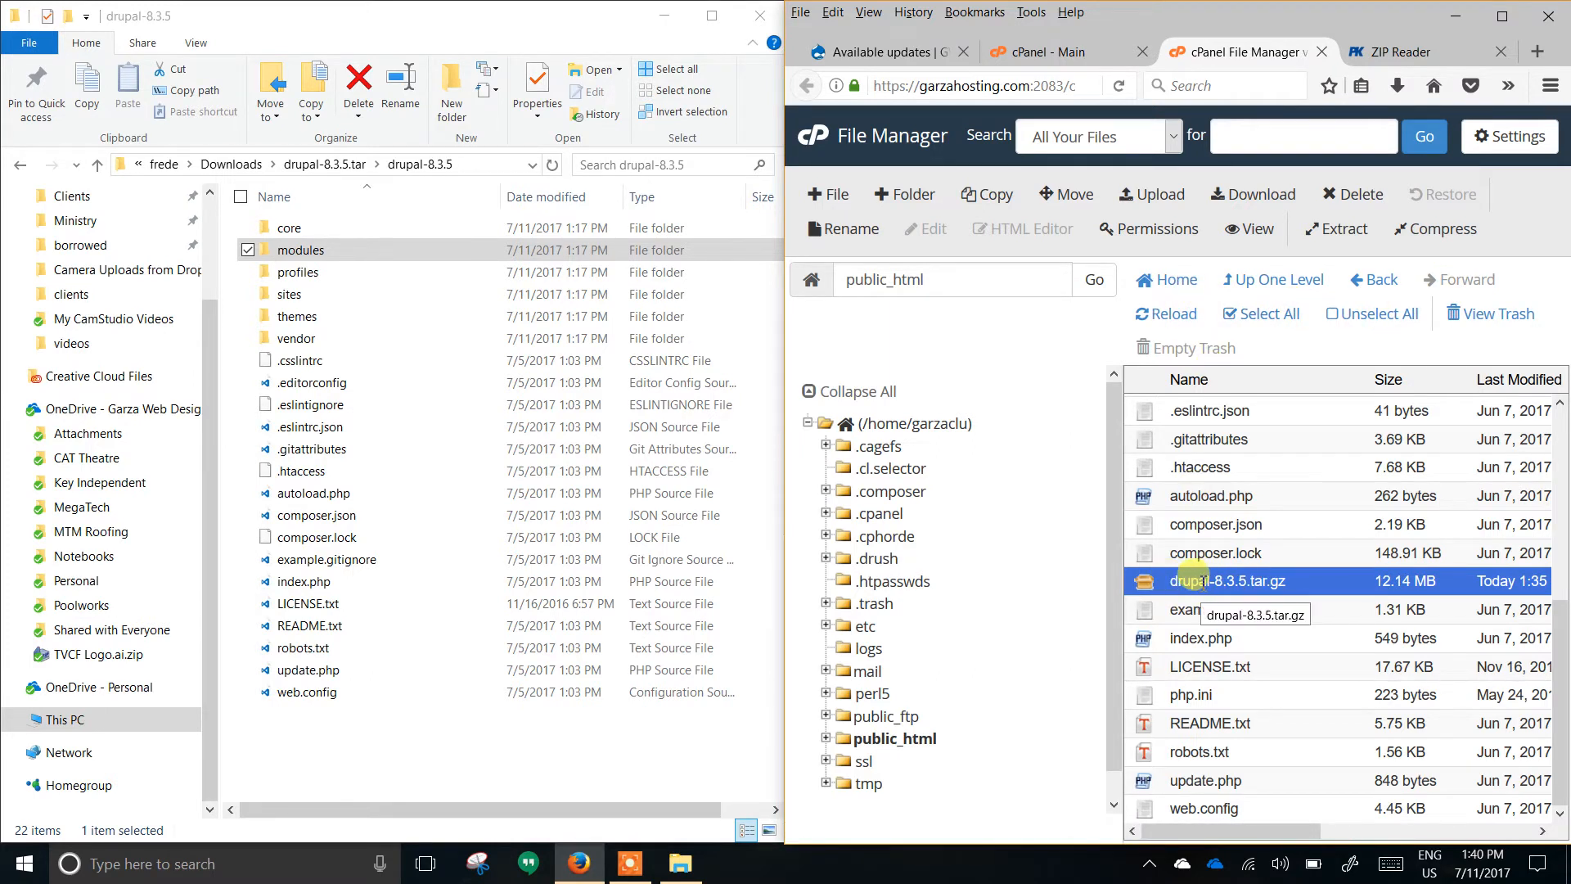
left_click(1360, 195)
left_click(1088, 484)
left_click(1350, 542)
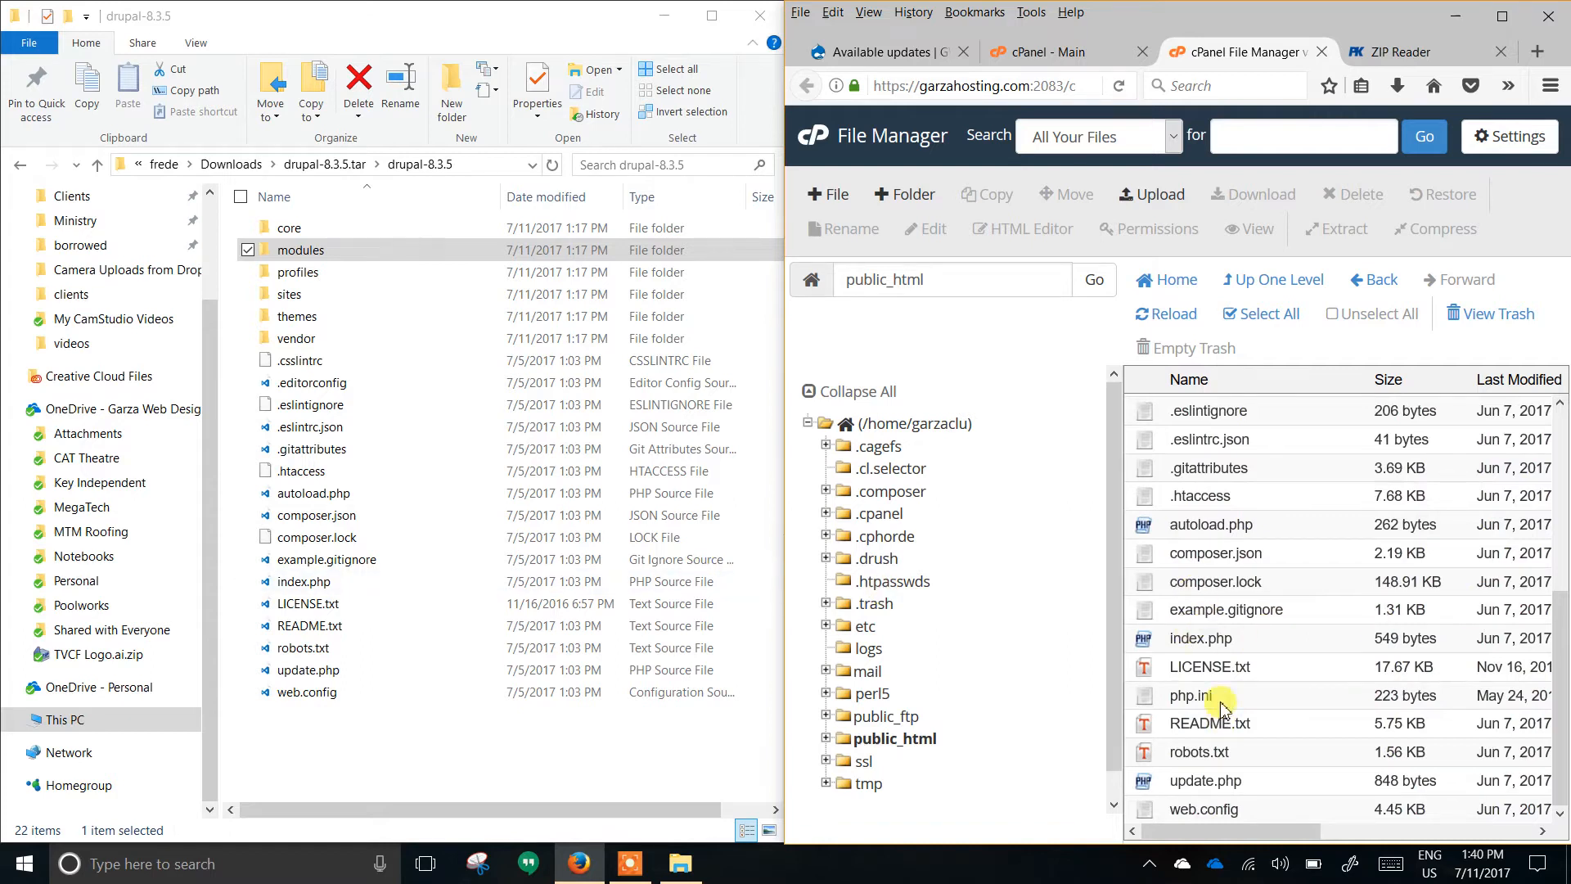
left_click(1147, 701)
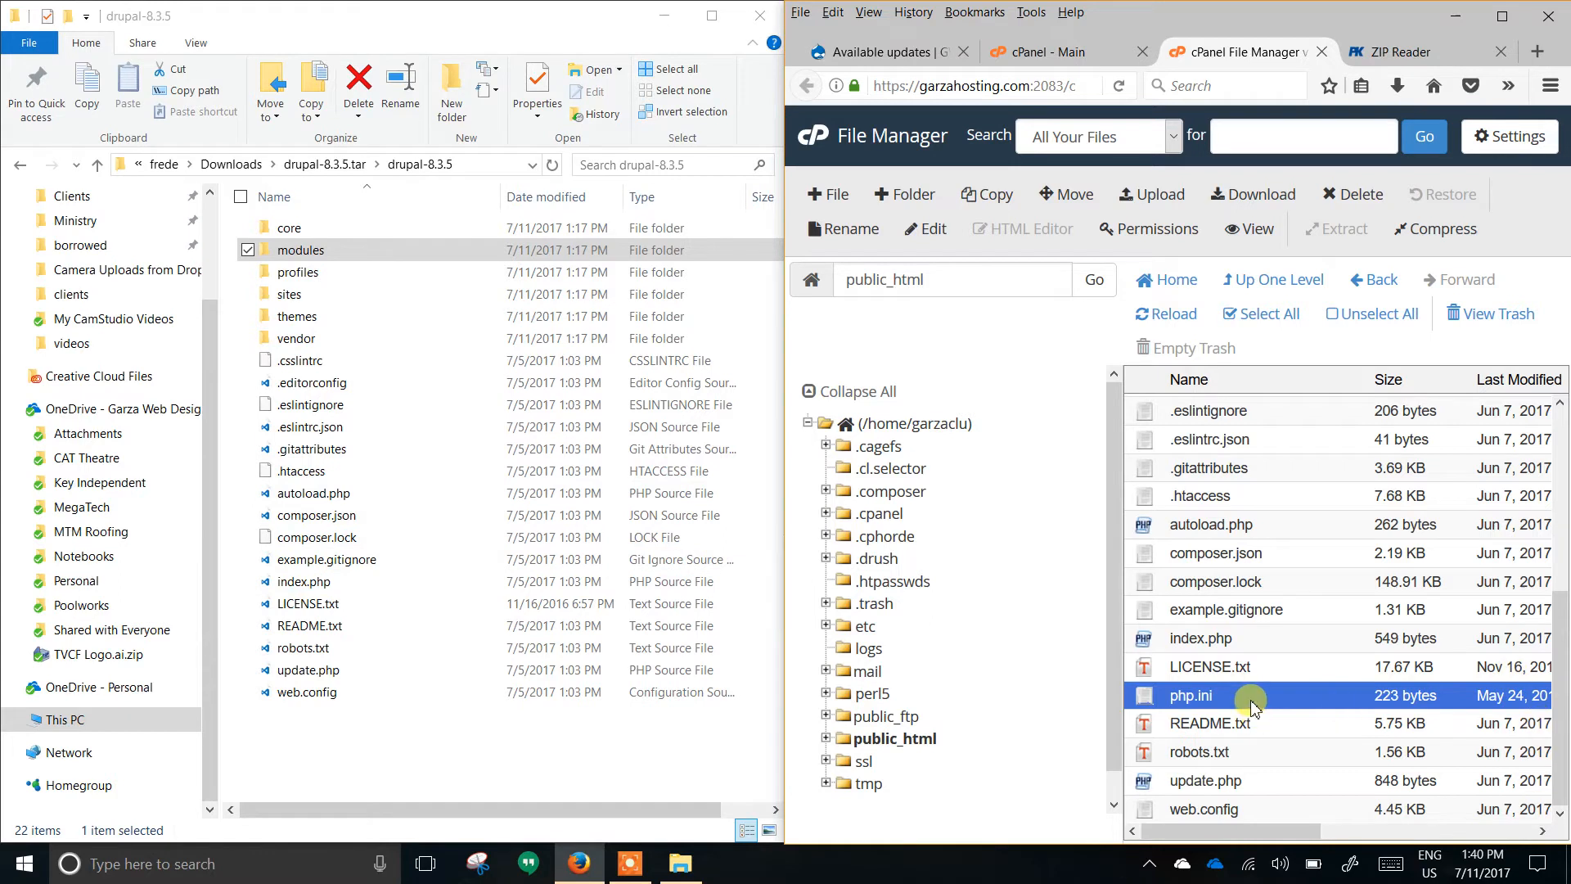
scroll(1252, 706, "up", 5)
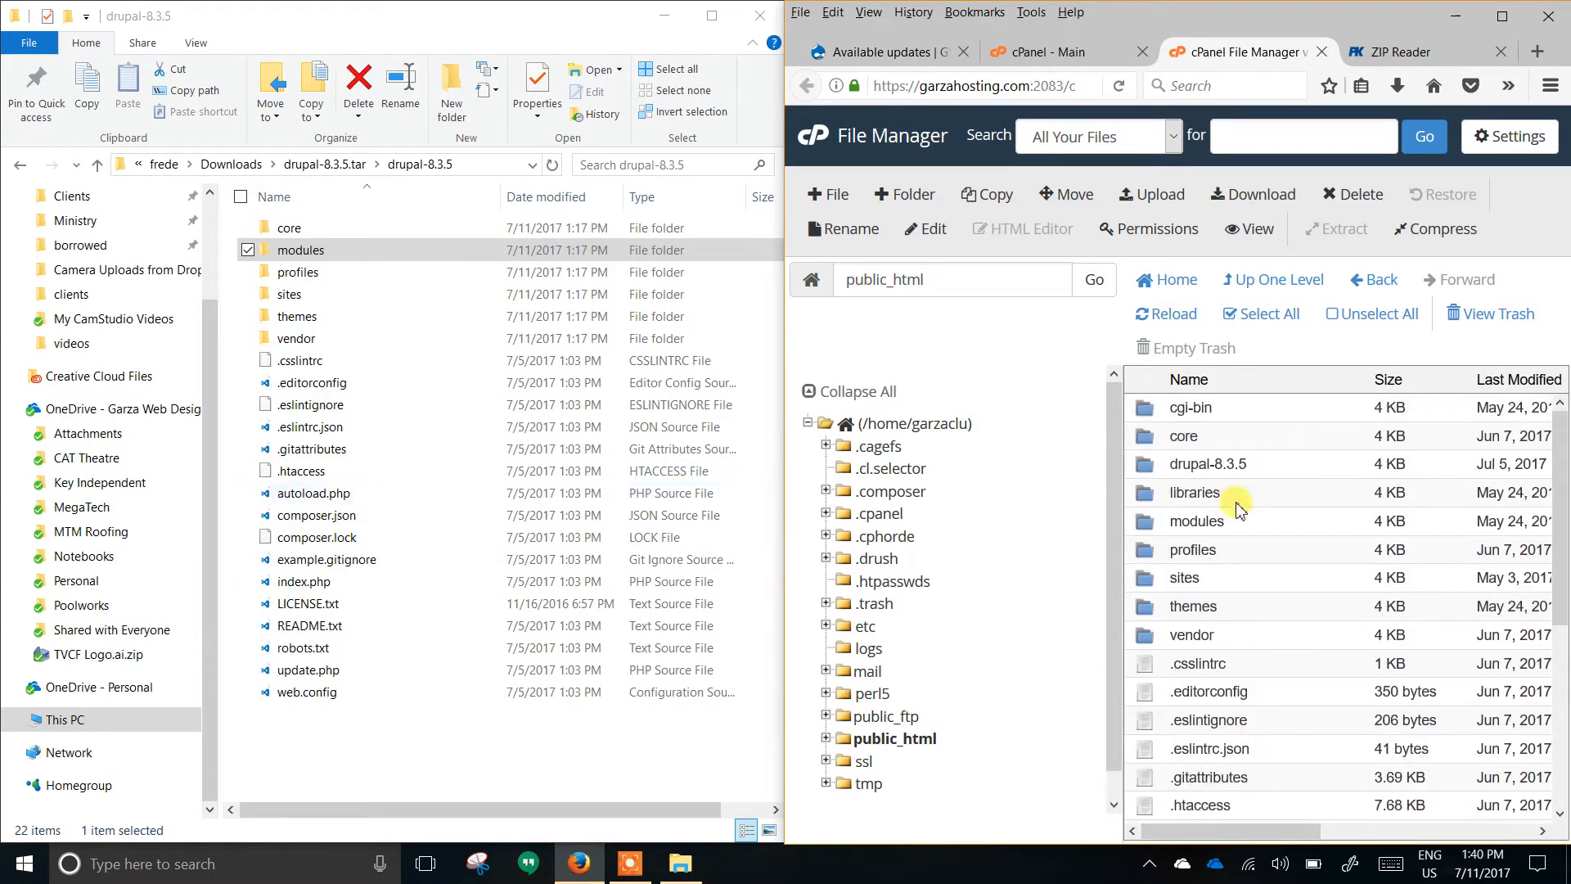
left_click(1150, 436)
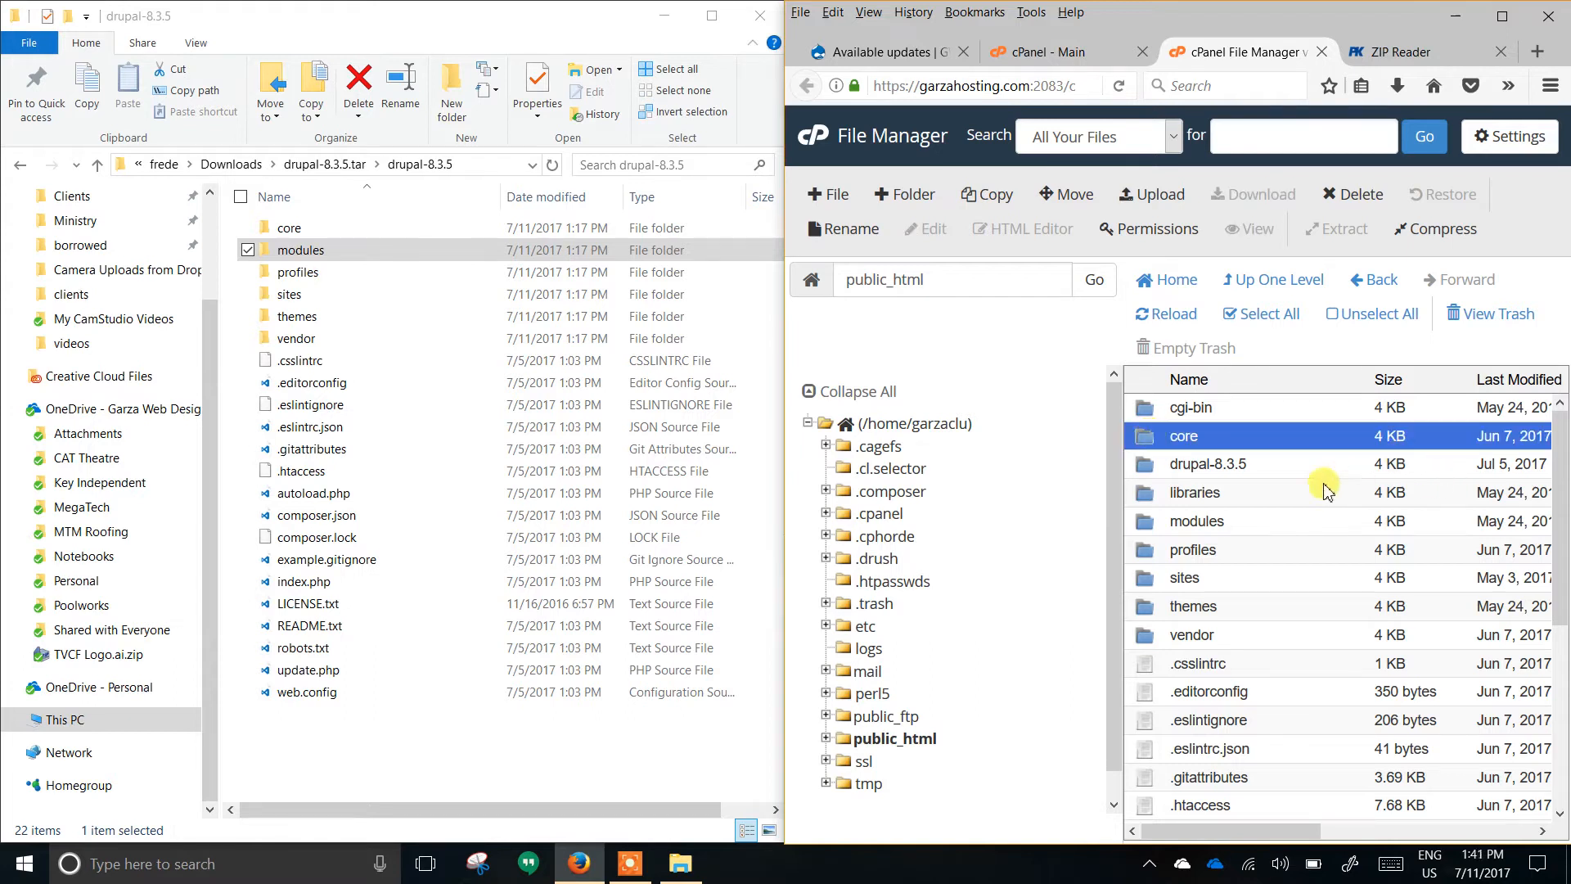
Compress everything in public_html except the cgi-bin and drupal-8.3.5 folders into a Zip archive.
left_click(1264, 316)
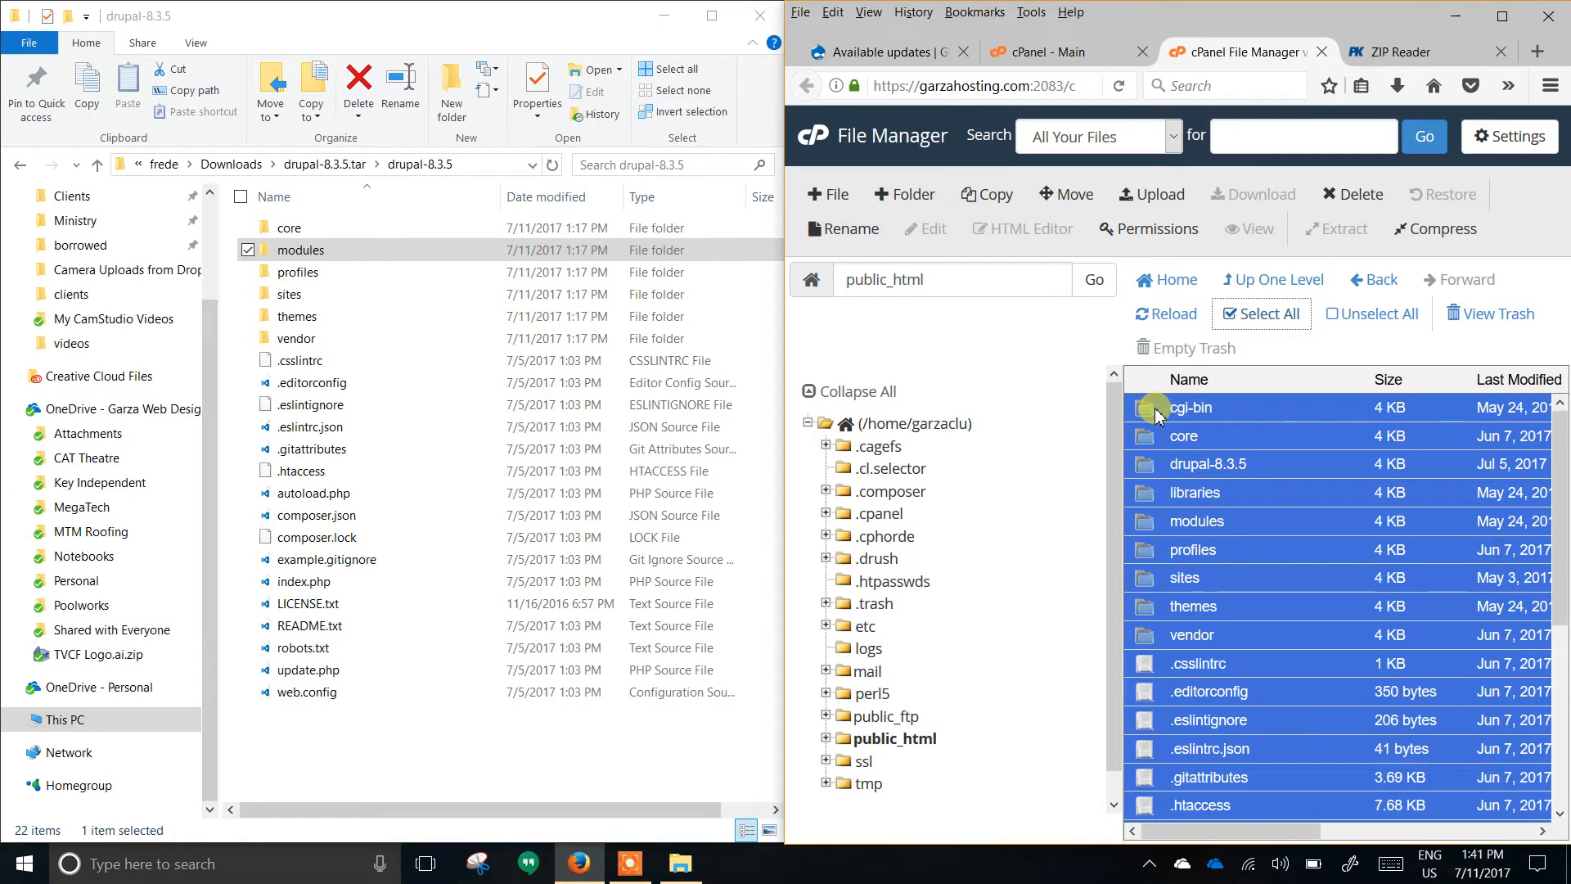
left_click(1235, 413, "ctrl")
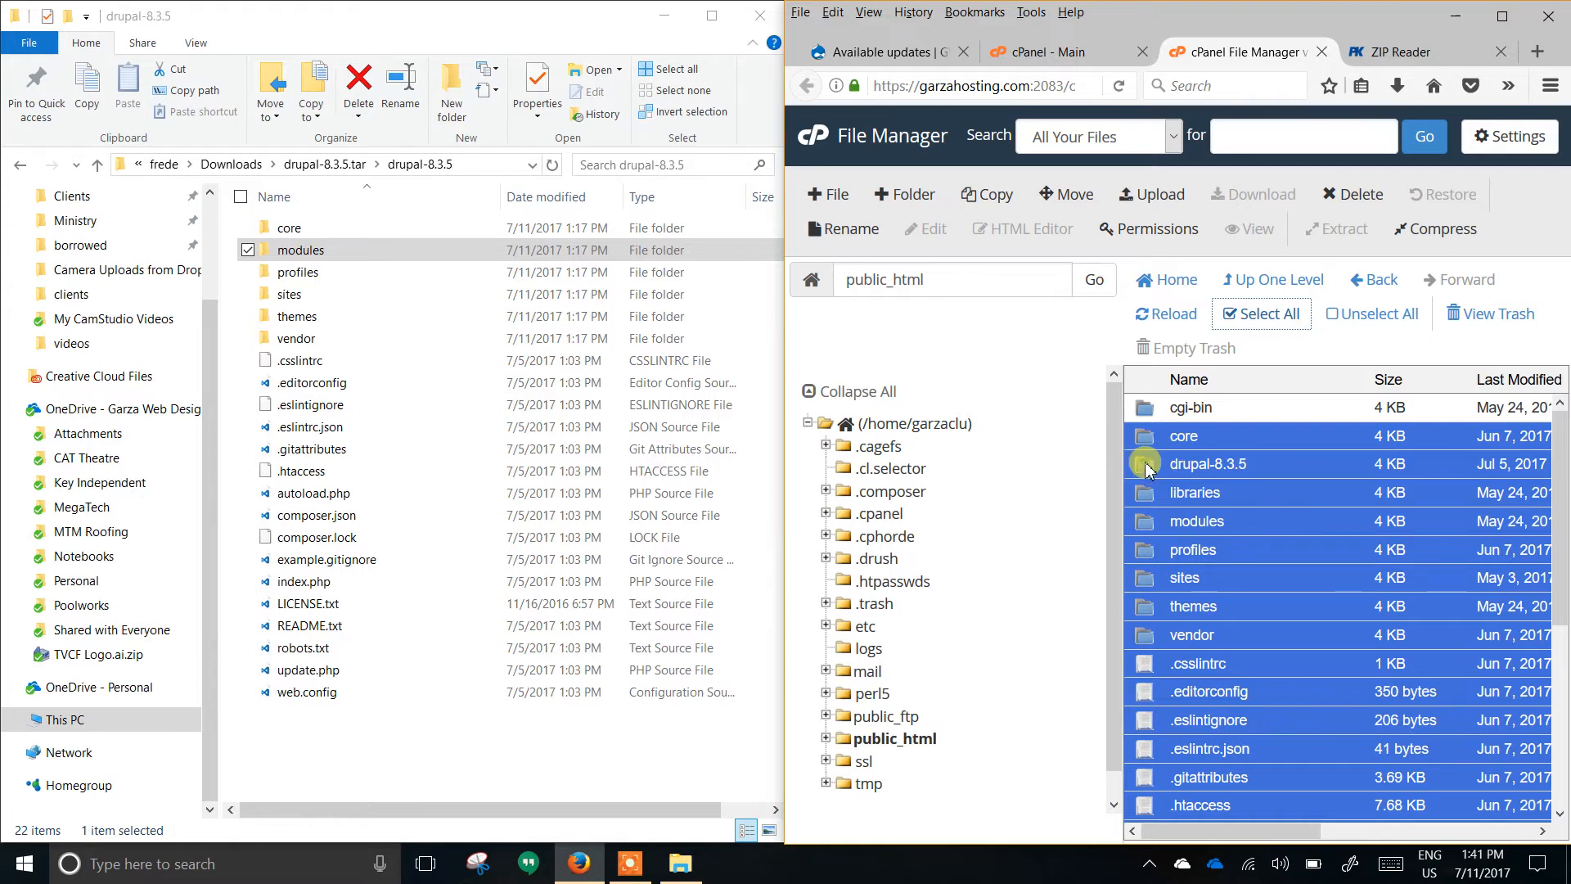
scroll(1335, 638, "down", 4)
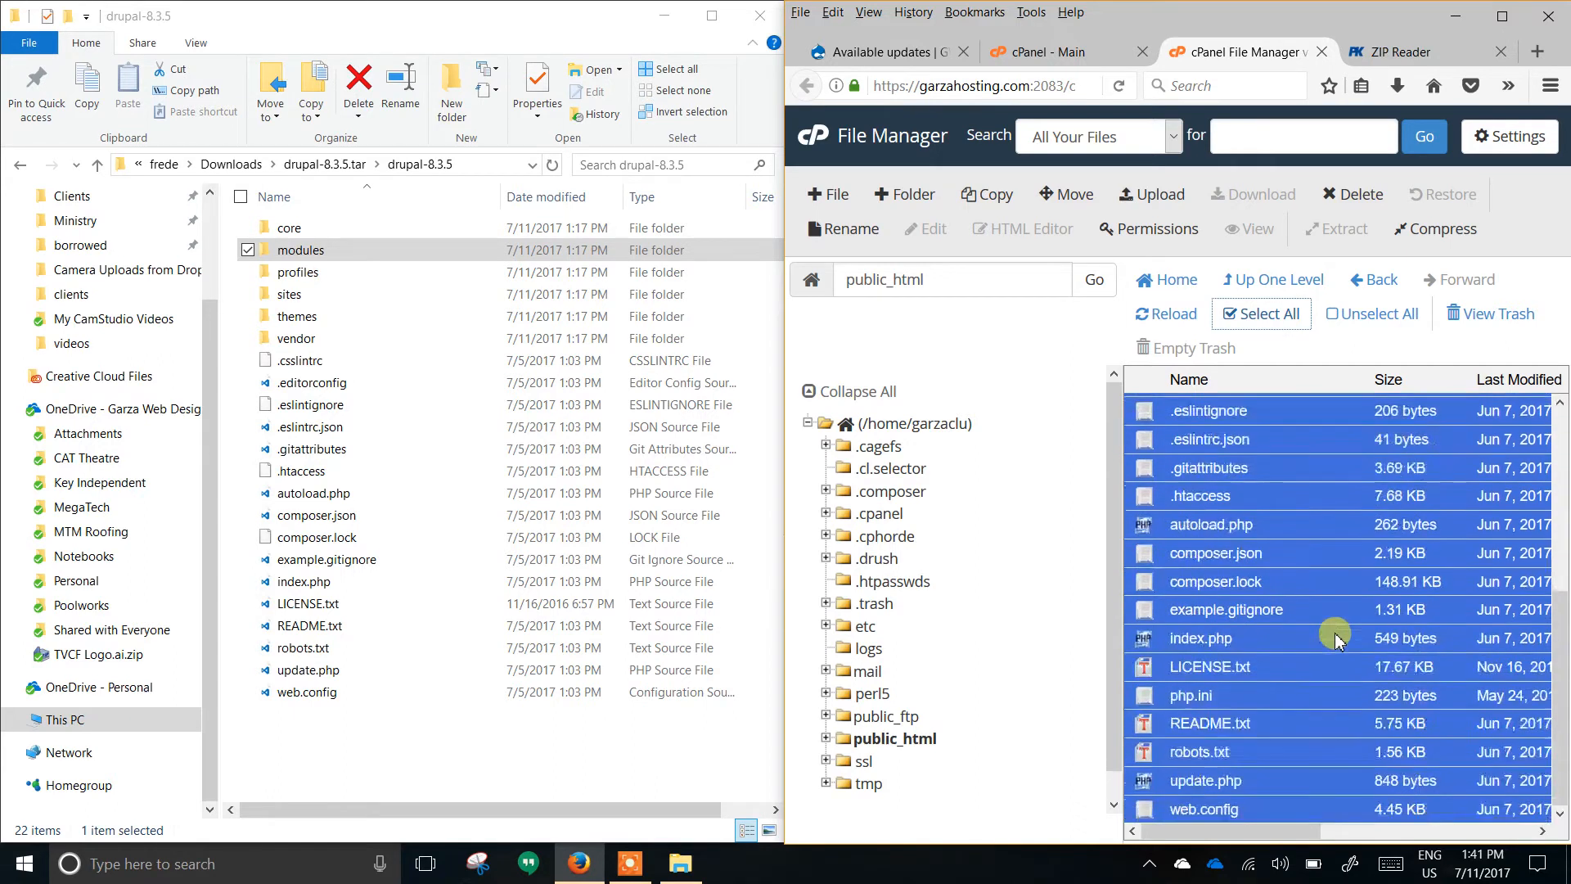
scroll(1292, 730, "up", 4)
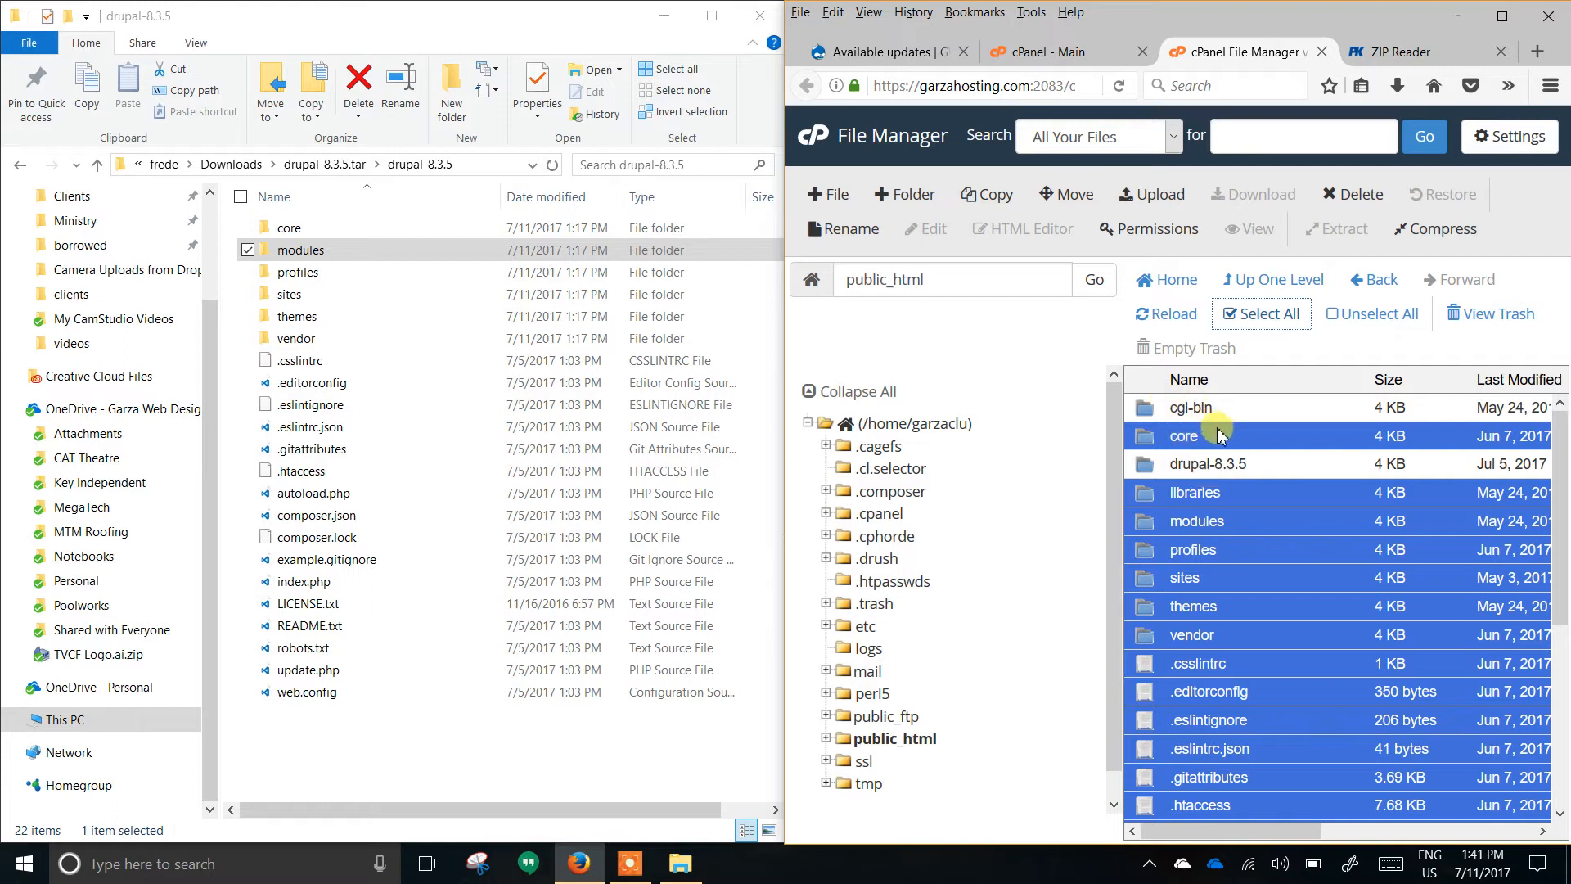
left_click(1443, 232)
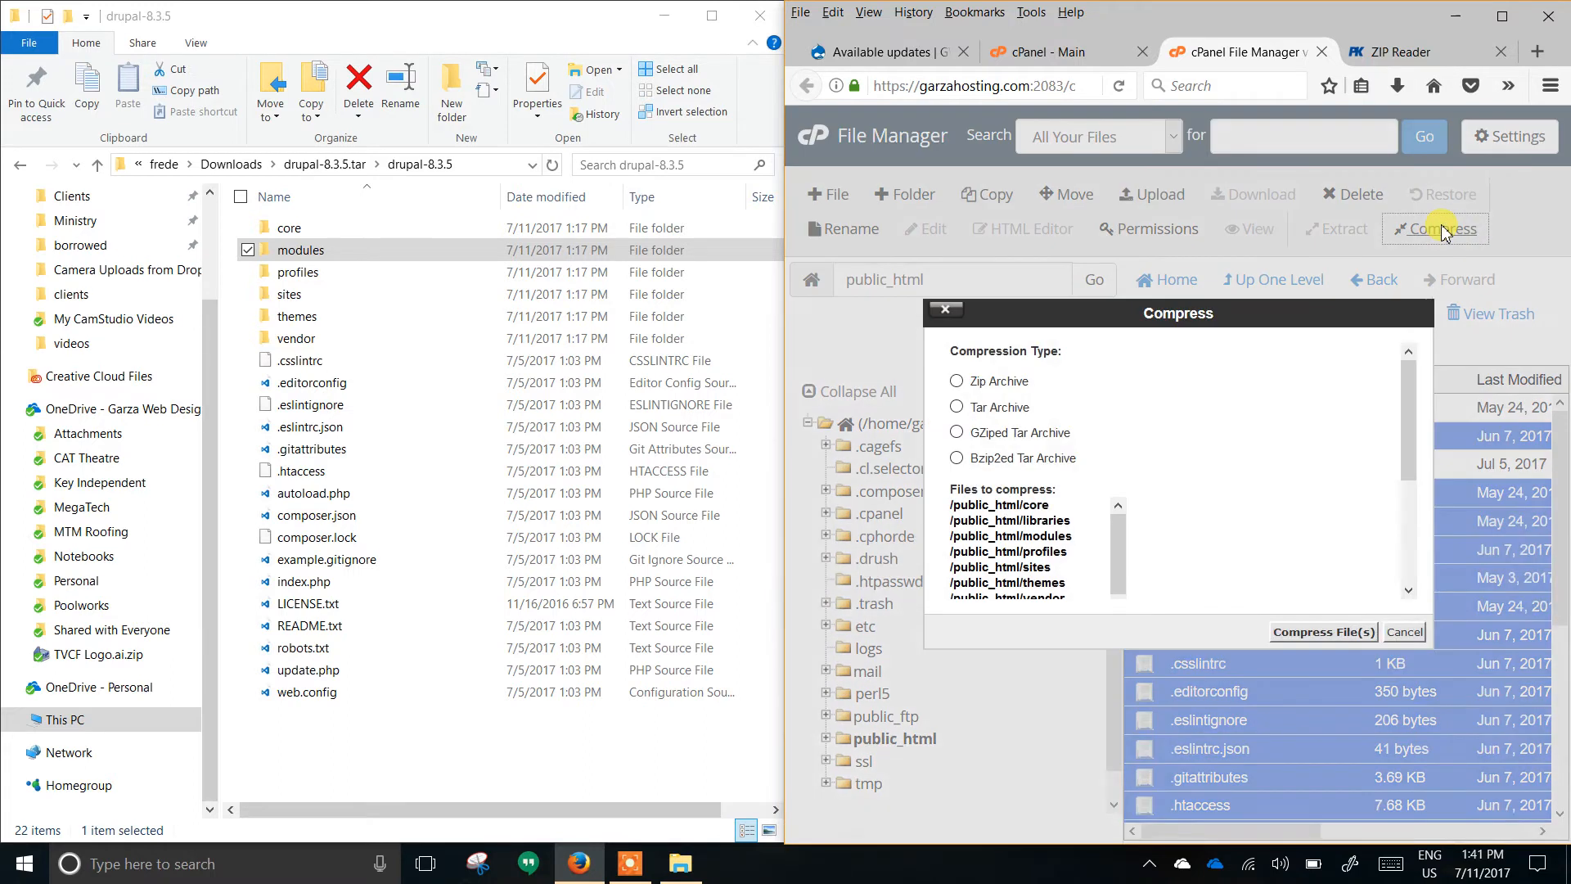
left_click(987, 388)
left_click(1323, 632)
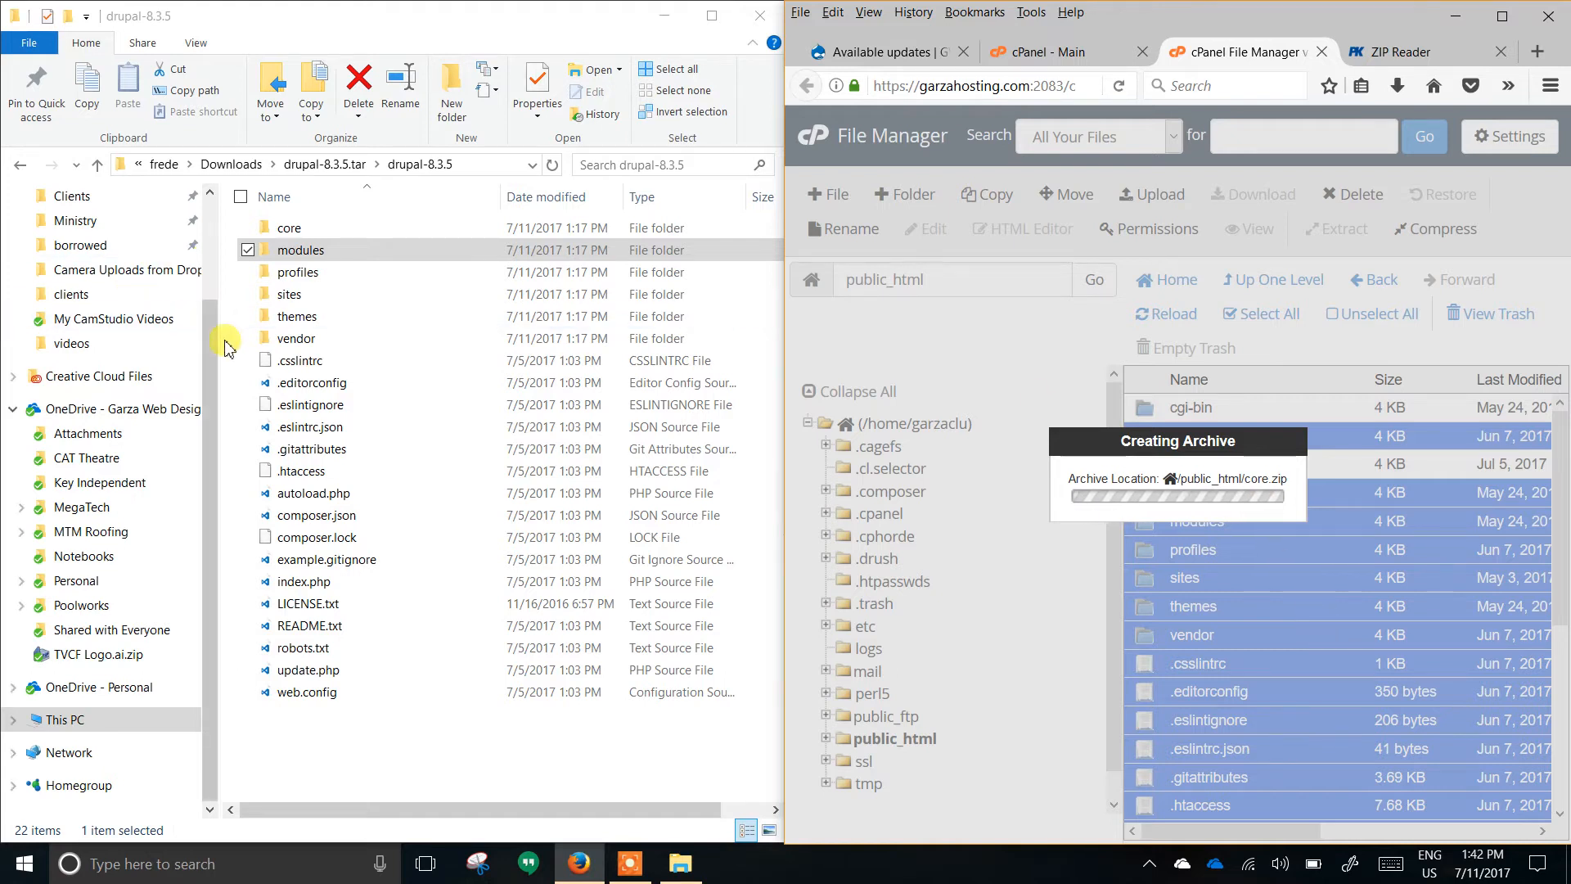
In File Explorer, open the garza.club folder inside the development sites folder under Clients.
left_click_drag(211, 350, 209, 249)
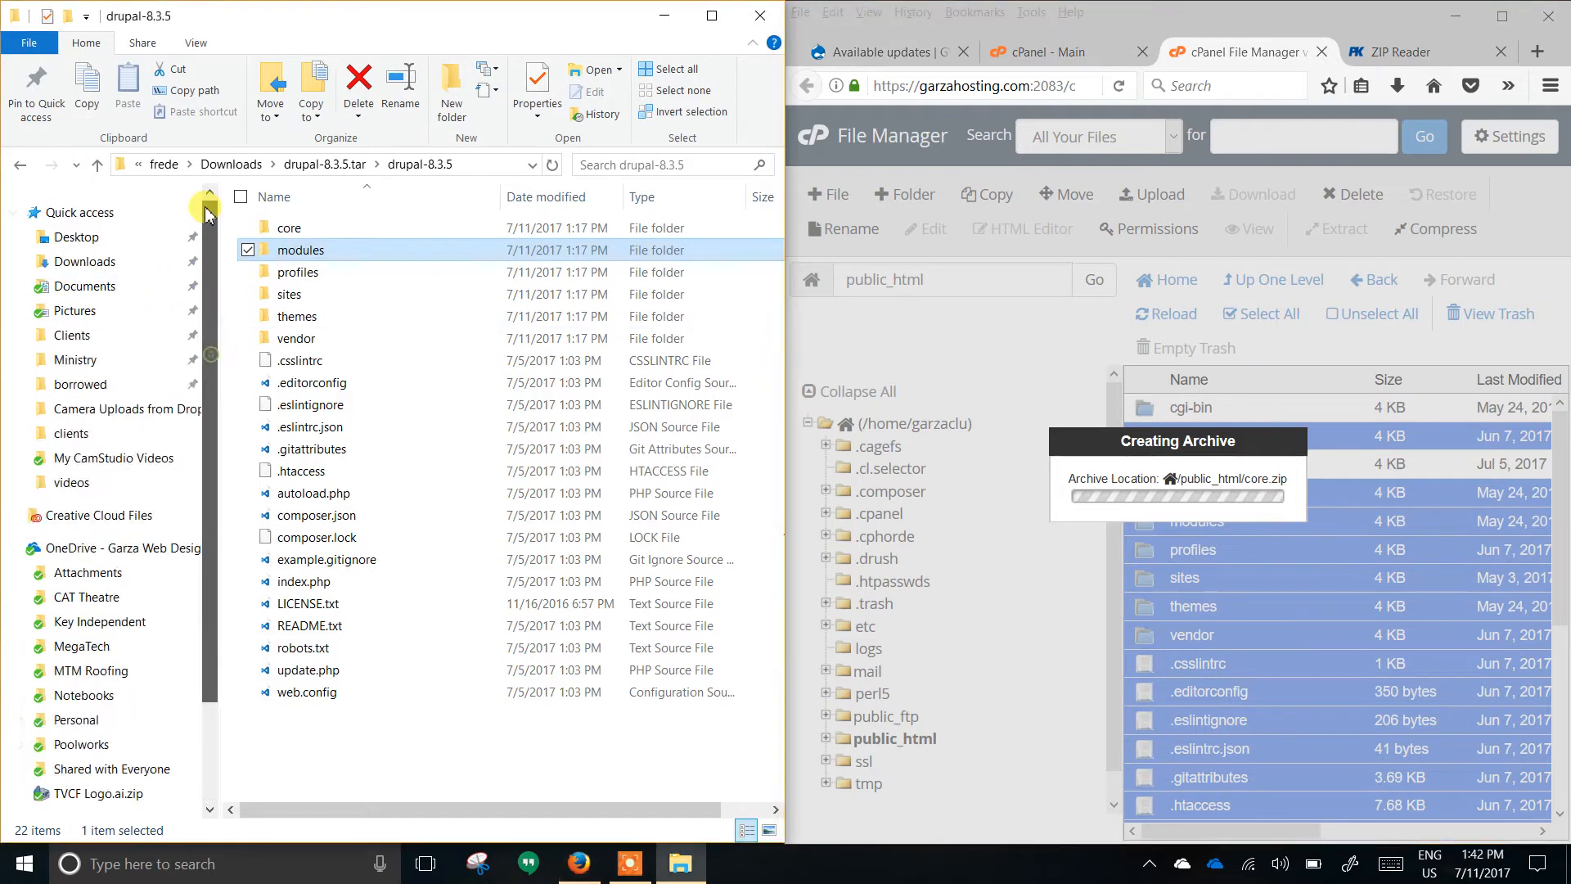
left_click(92, 342)
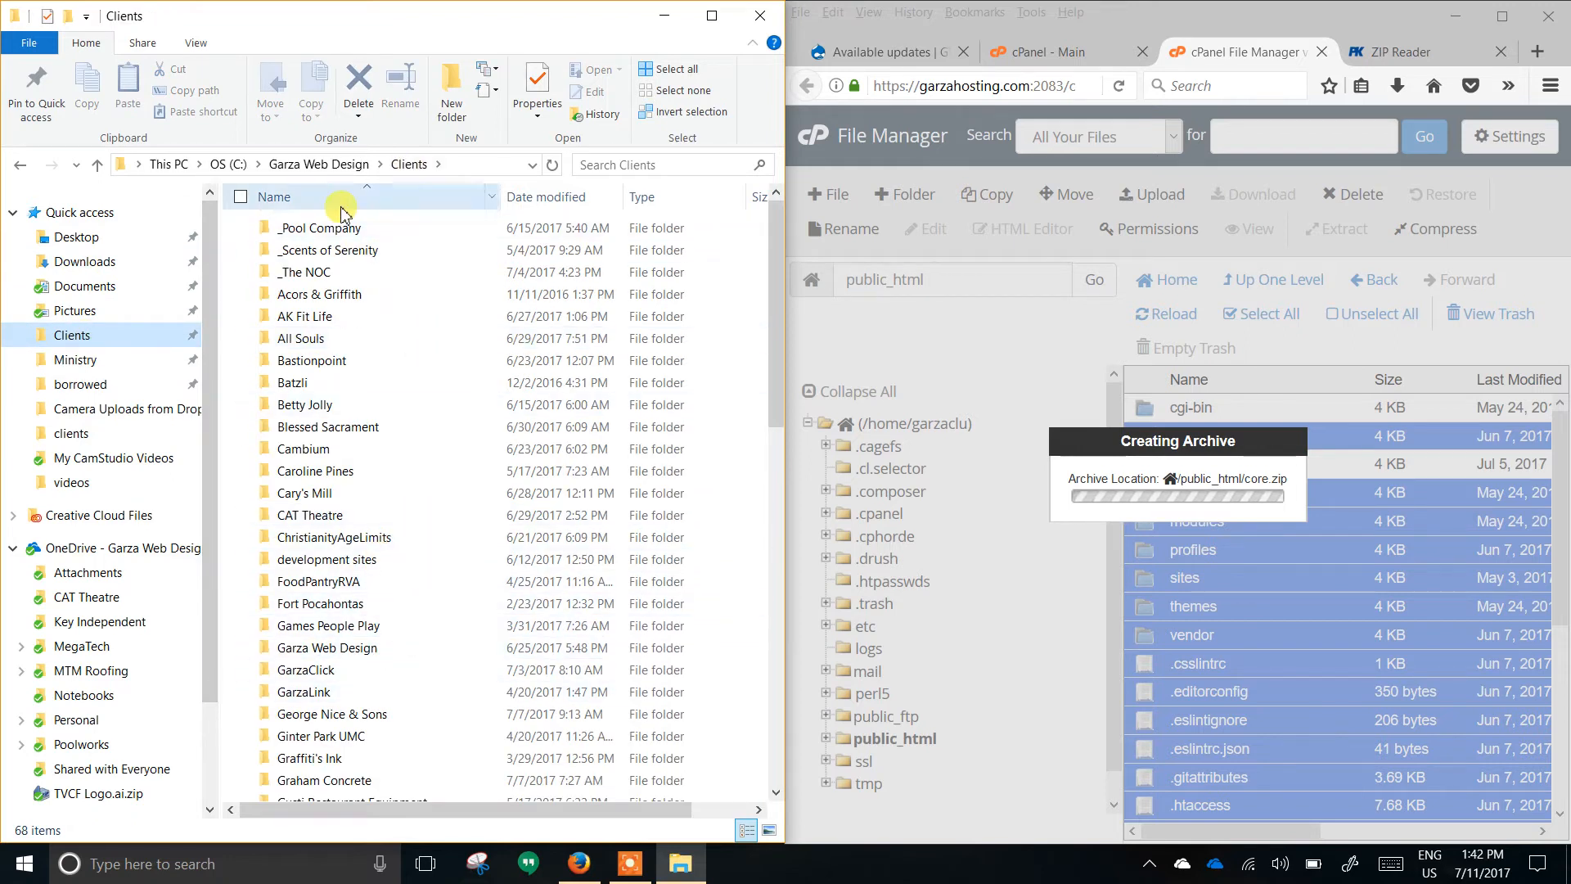
scroll(449, 516, "down", 8)
scroll(455, 543, "down", 6)
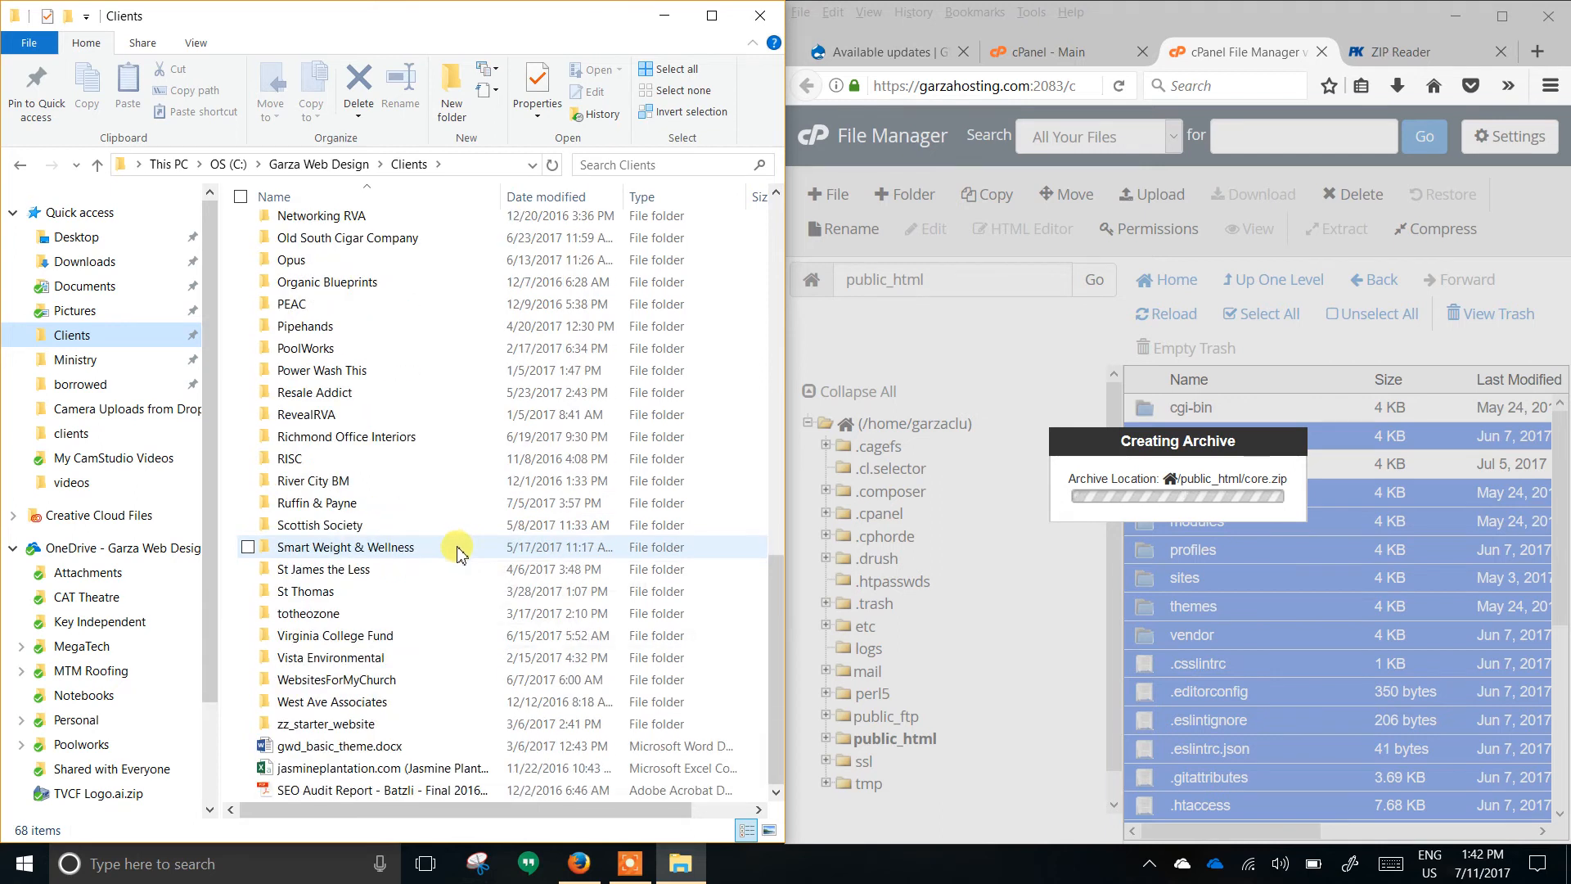
scroll(456, 543, "up", 13)
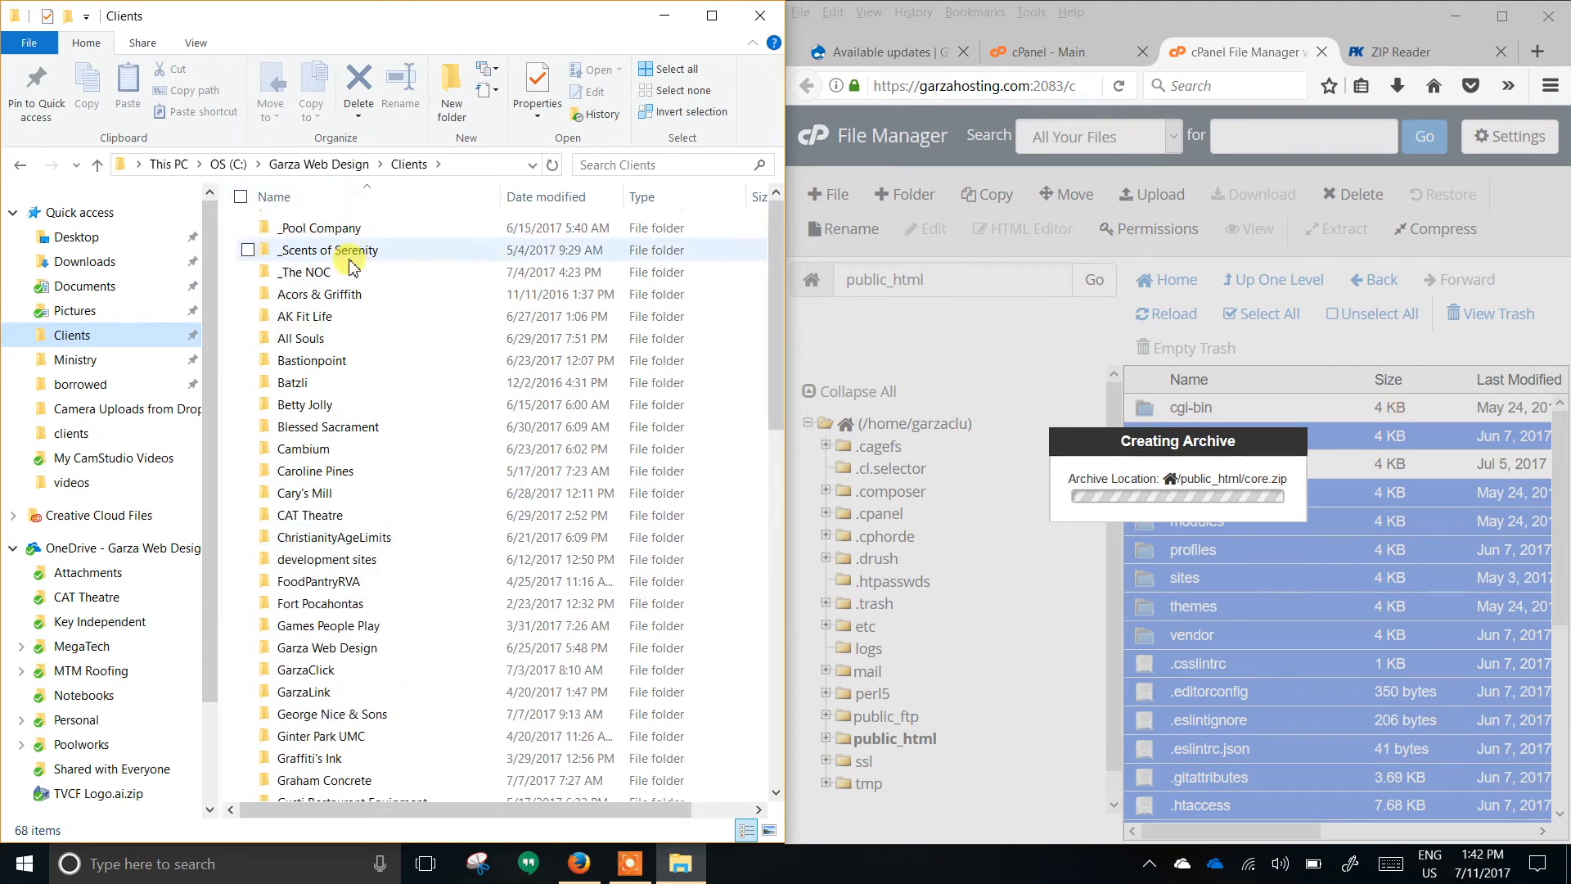
double_click(328, 559)
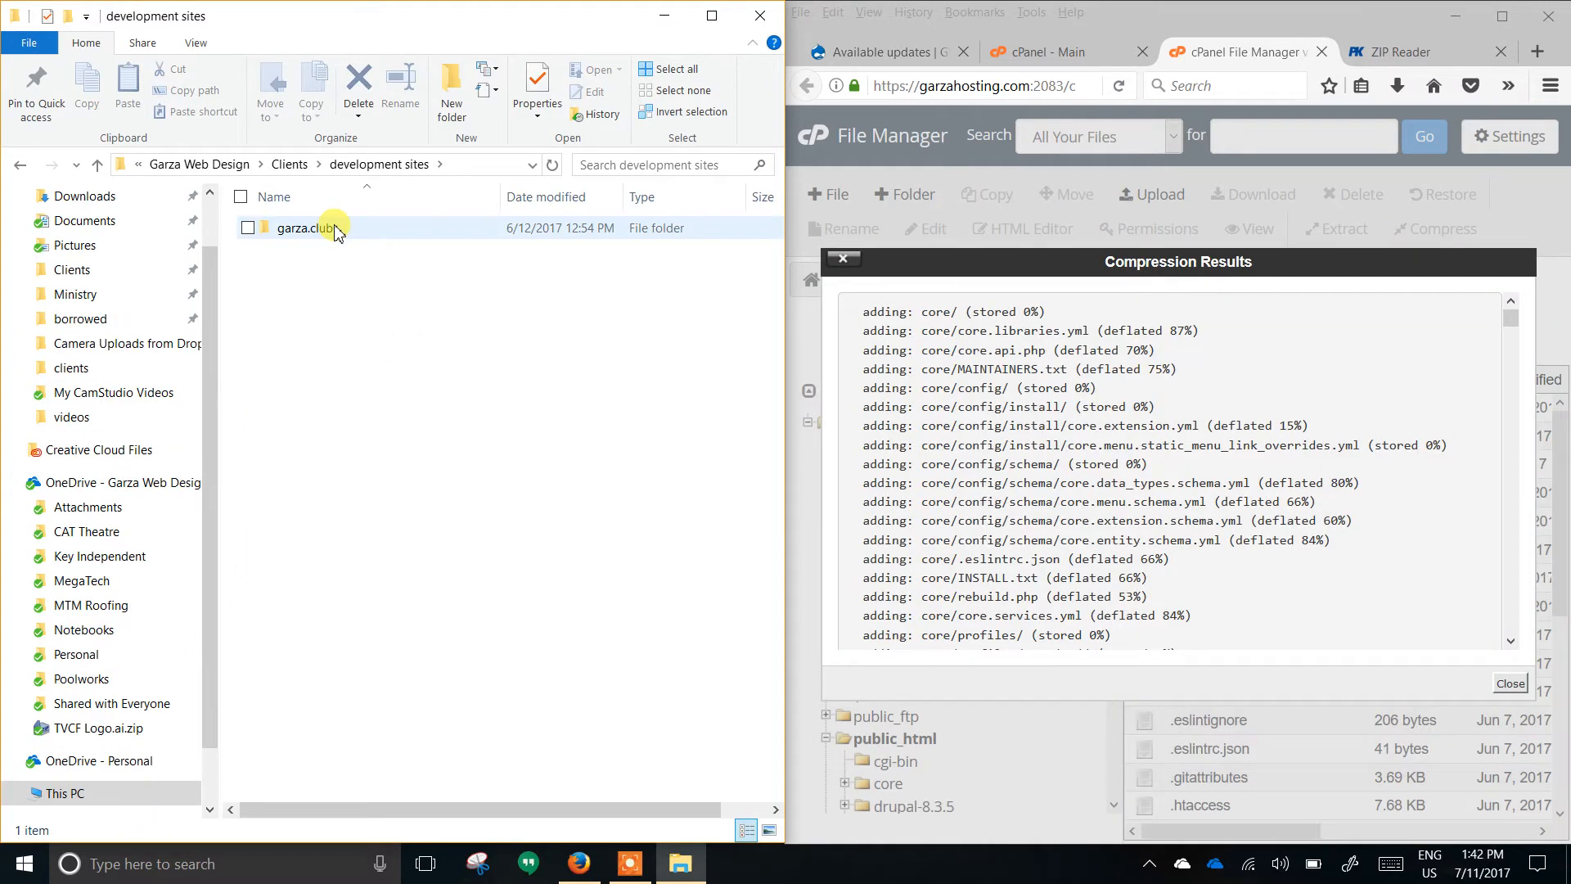
double_click(327, 229)
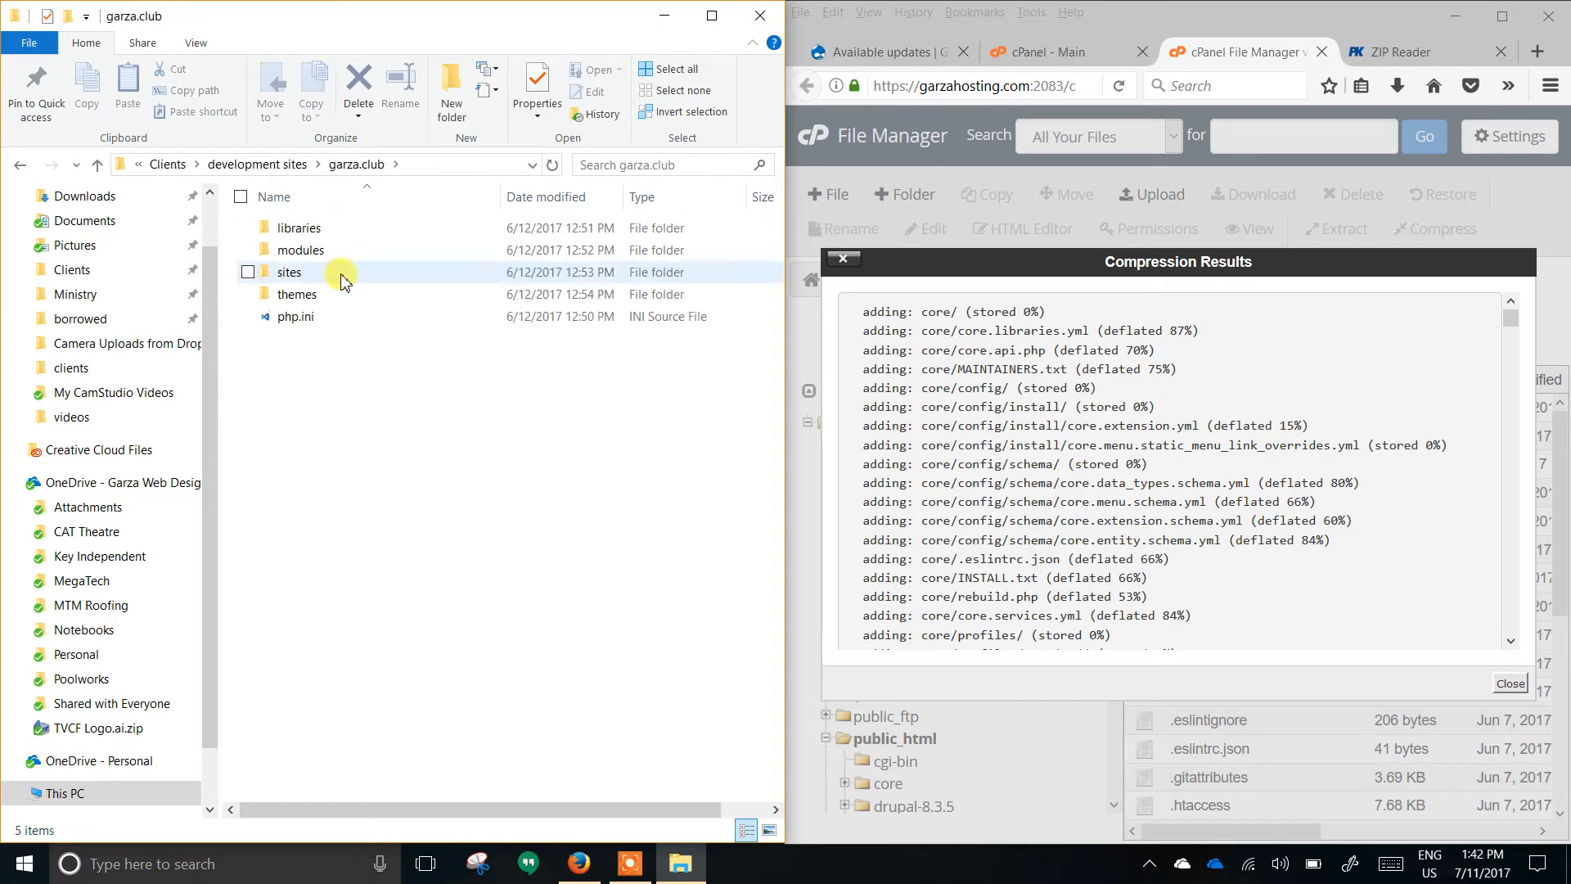
Create a folder named "site files backup 20170711" in the local garza.club folder.
right_click(310, 388)
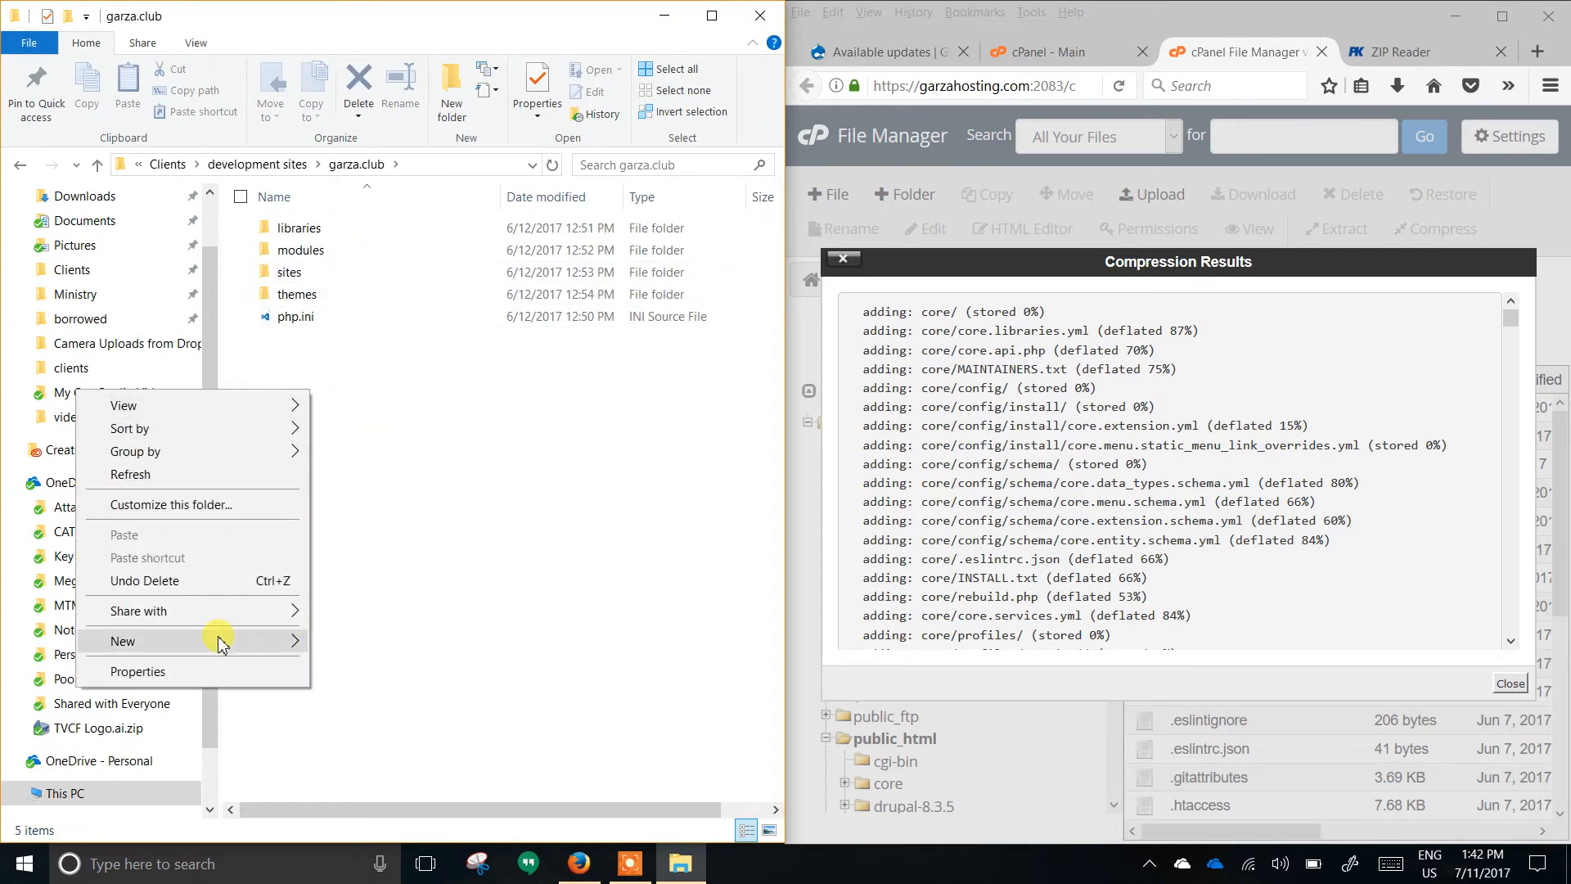
mouse_move(214, 641)
left_click(414, 378)
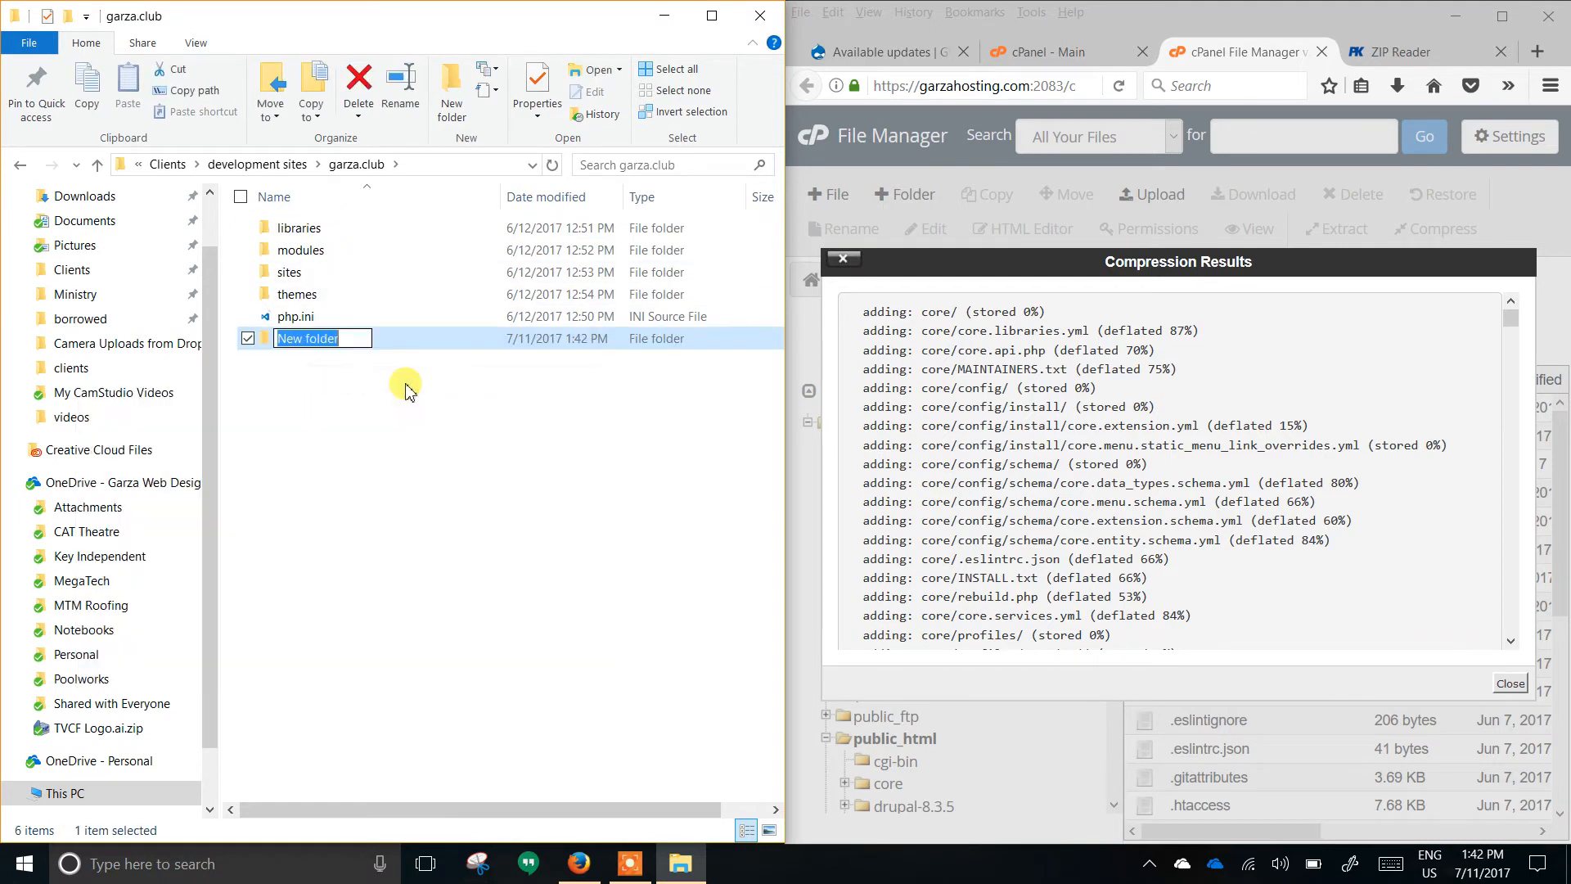
type("dr")
key("BackSpace")
key("BackSpace")
type("site files backup")
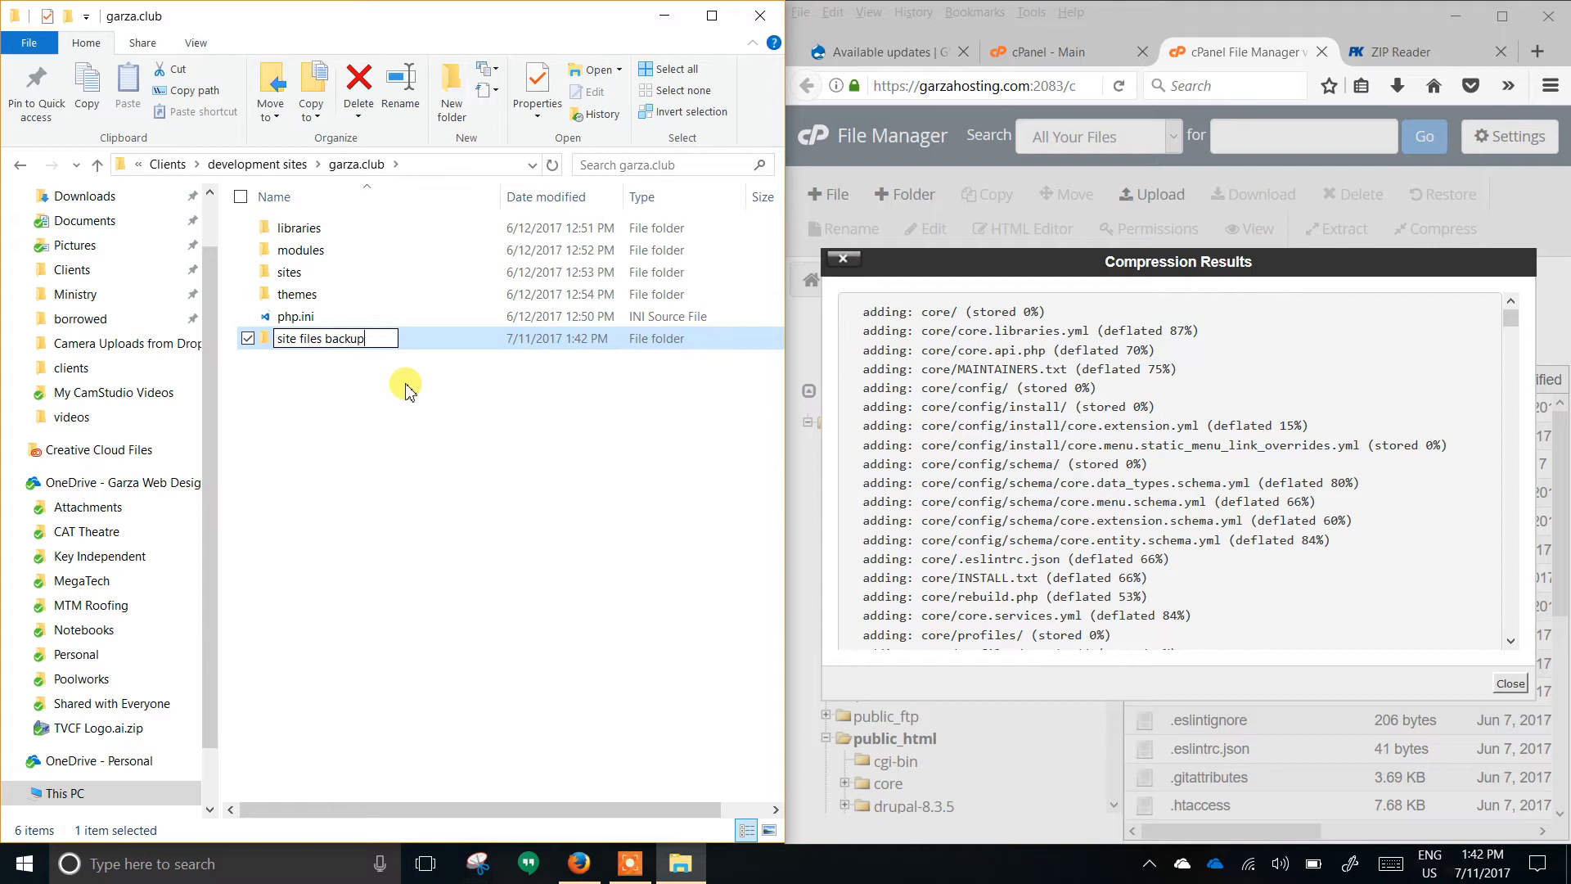
type(" 20170711")
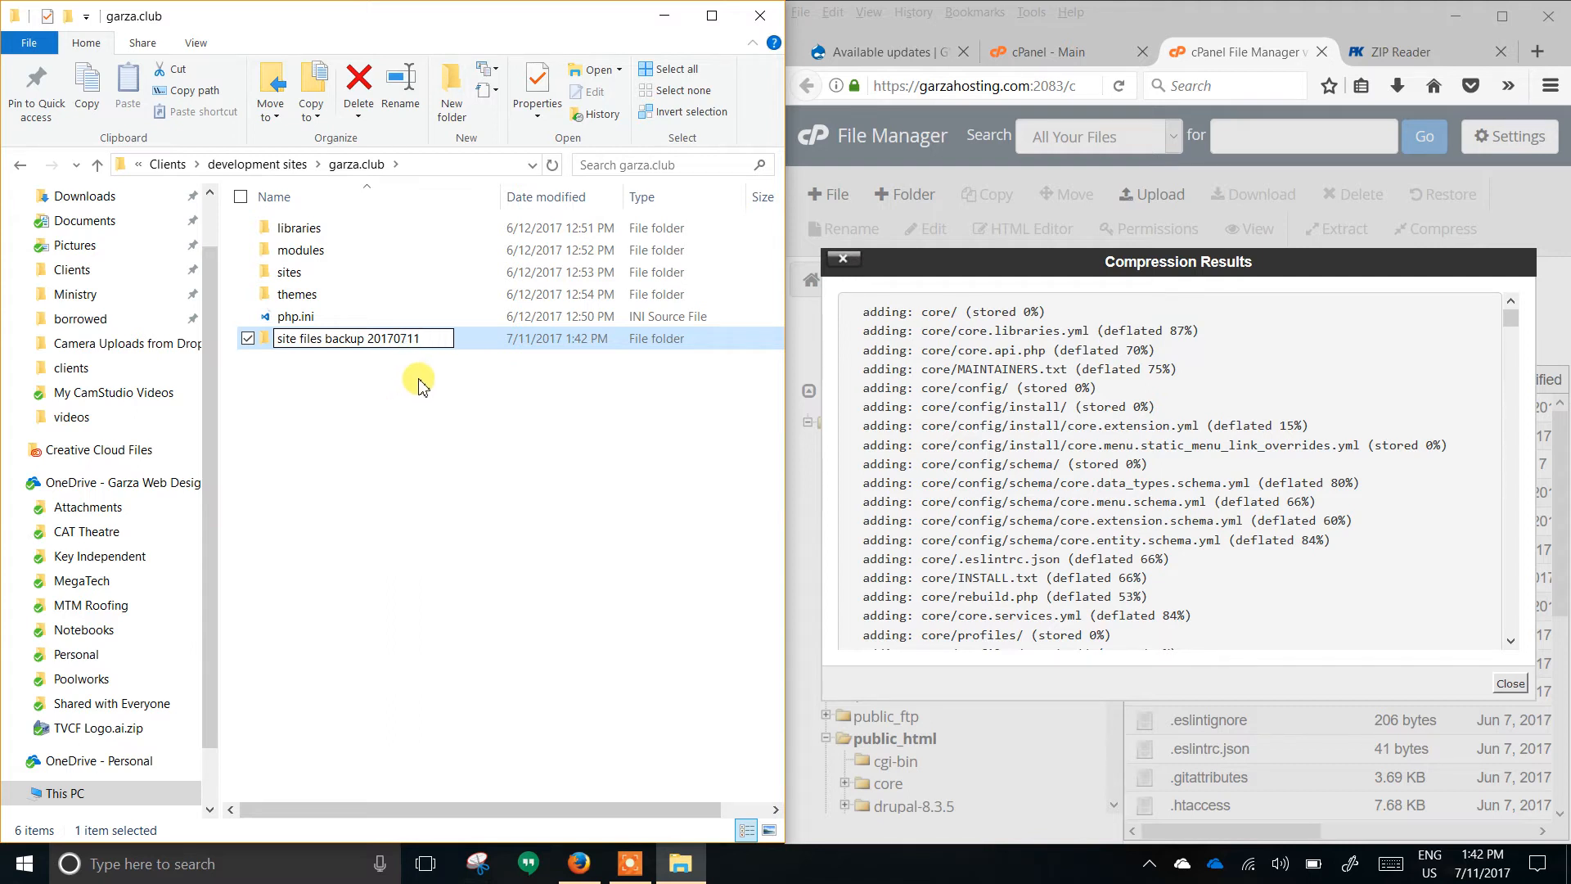
key("Return")
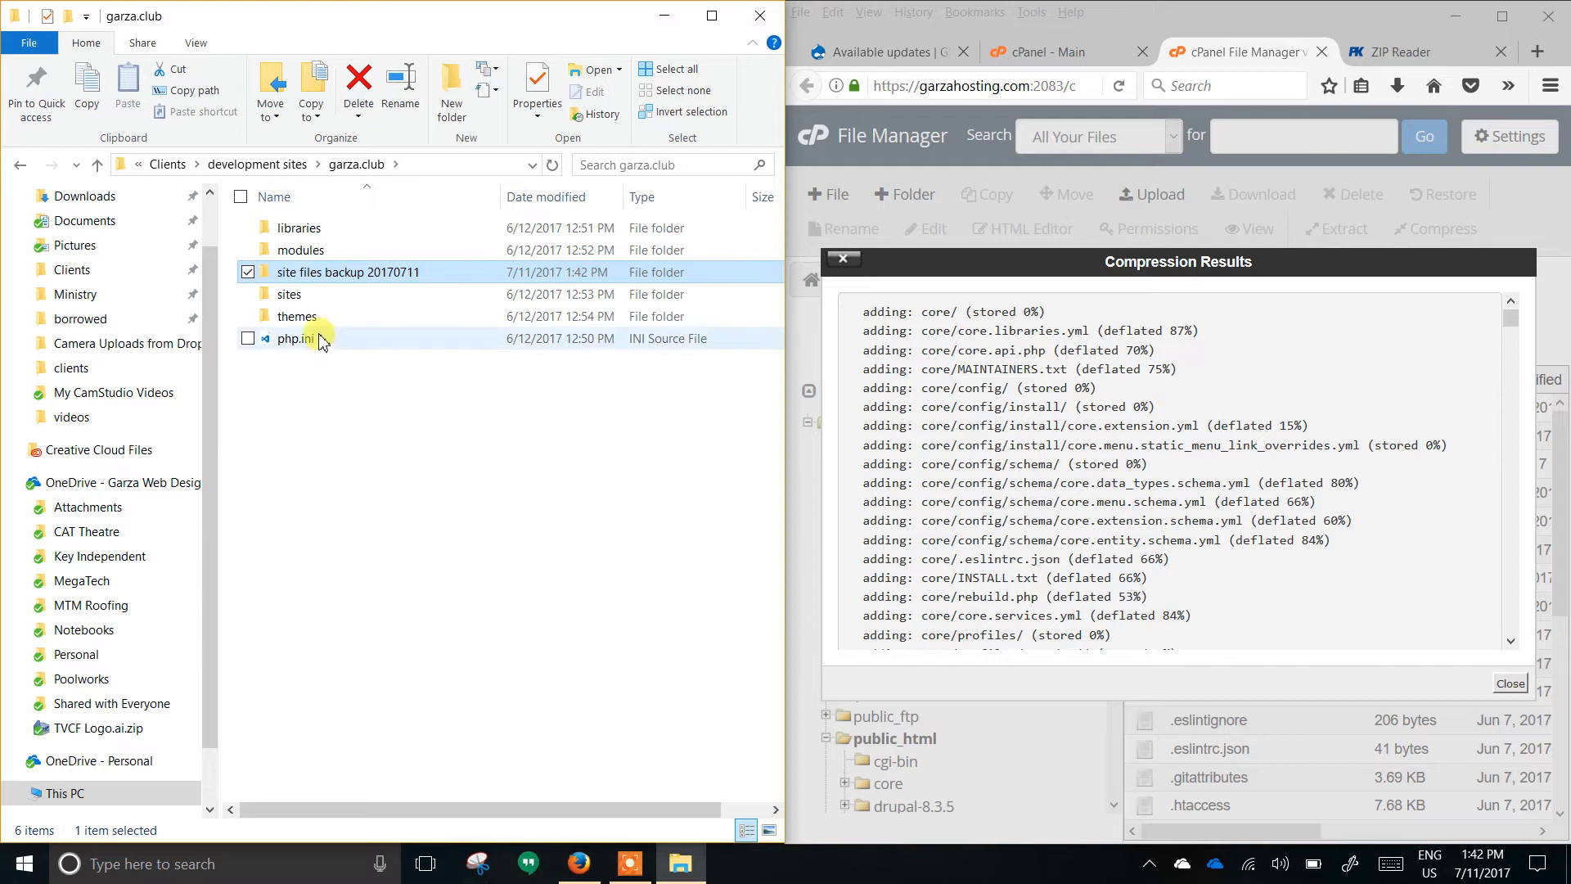
Dismiss the compression results and download core.zip from public_html, saving the file to the computer.
left_click(1512, 685)
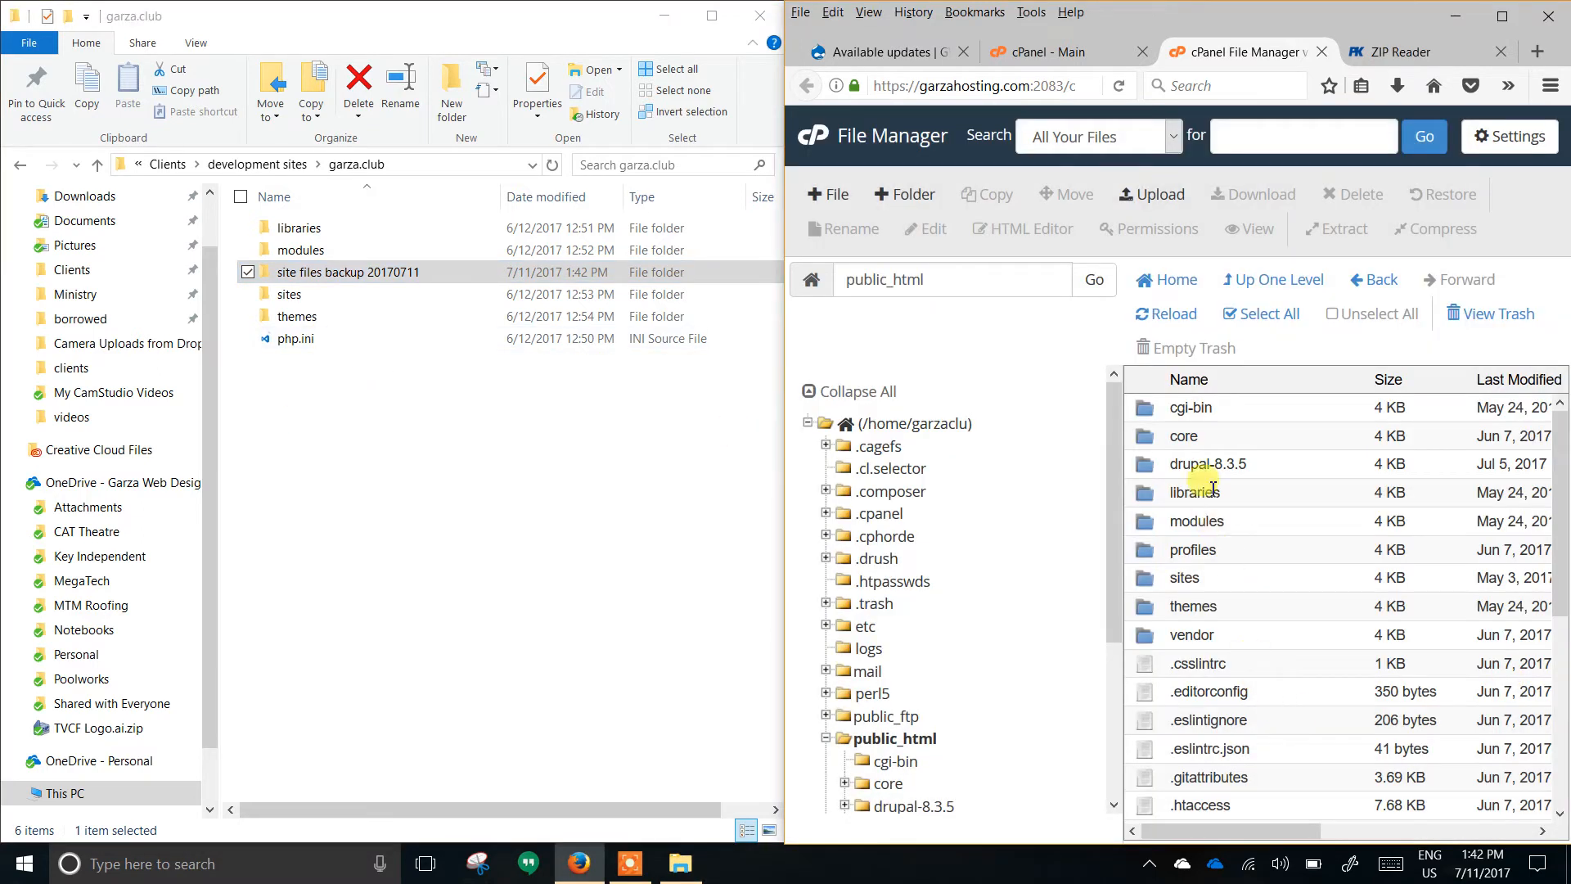
scroll(1309, 663, "down", 4)
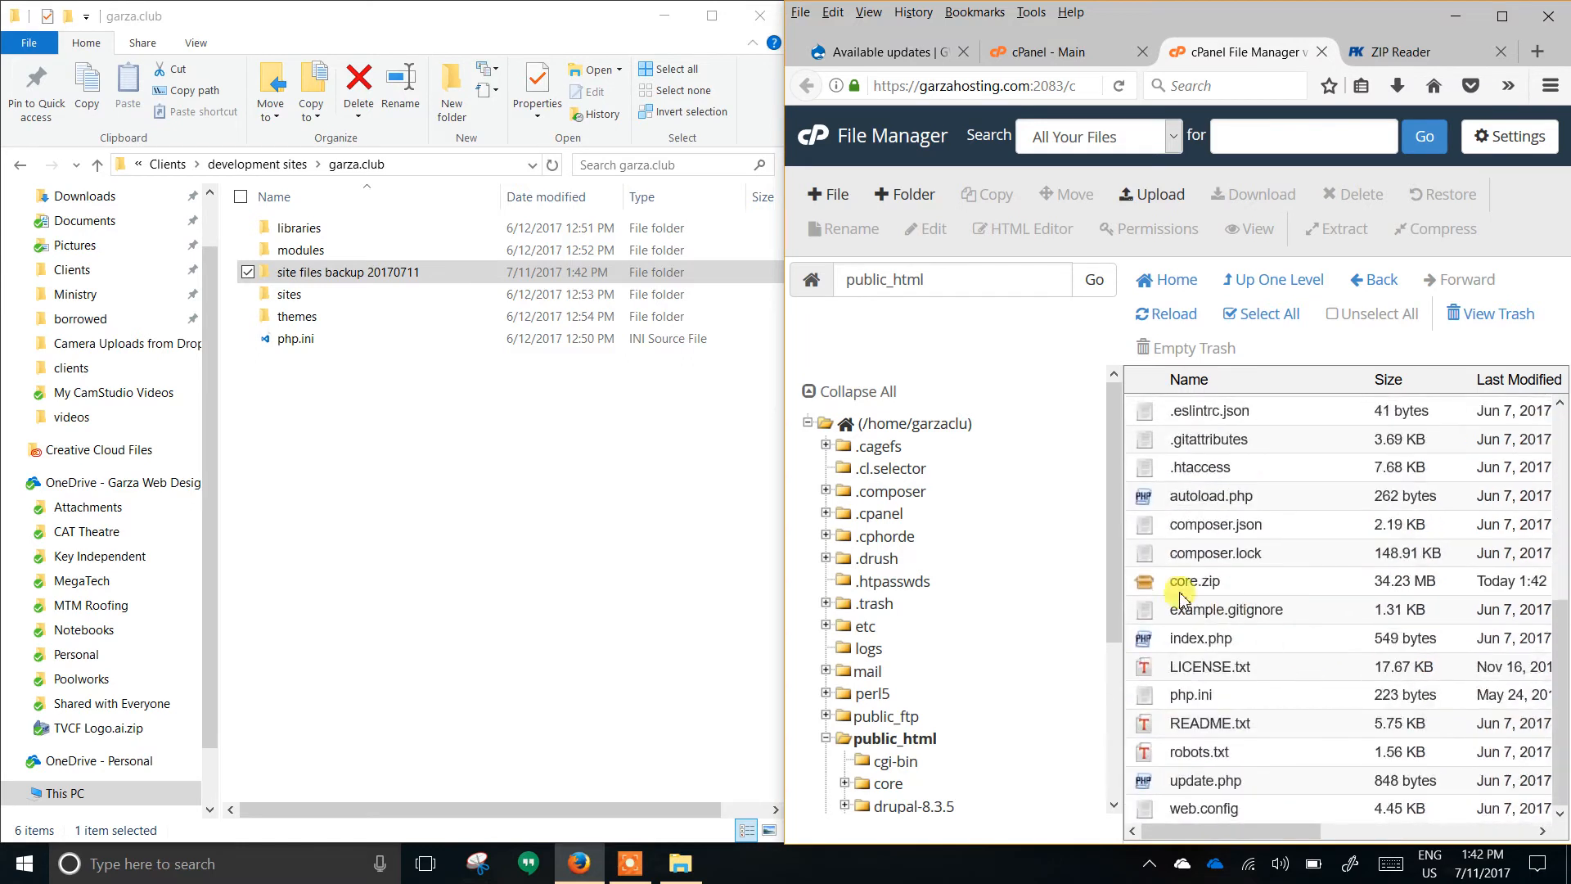
left_click(1181, 590)
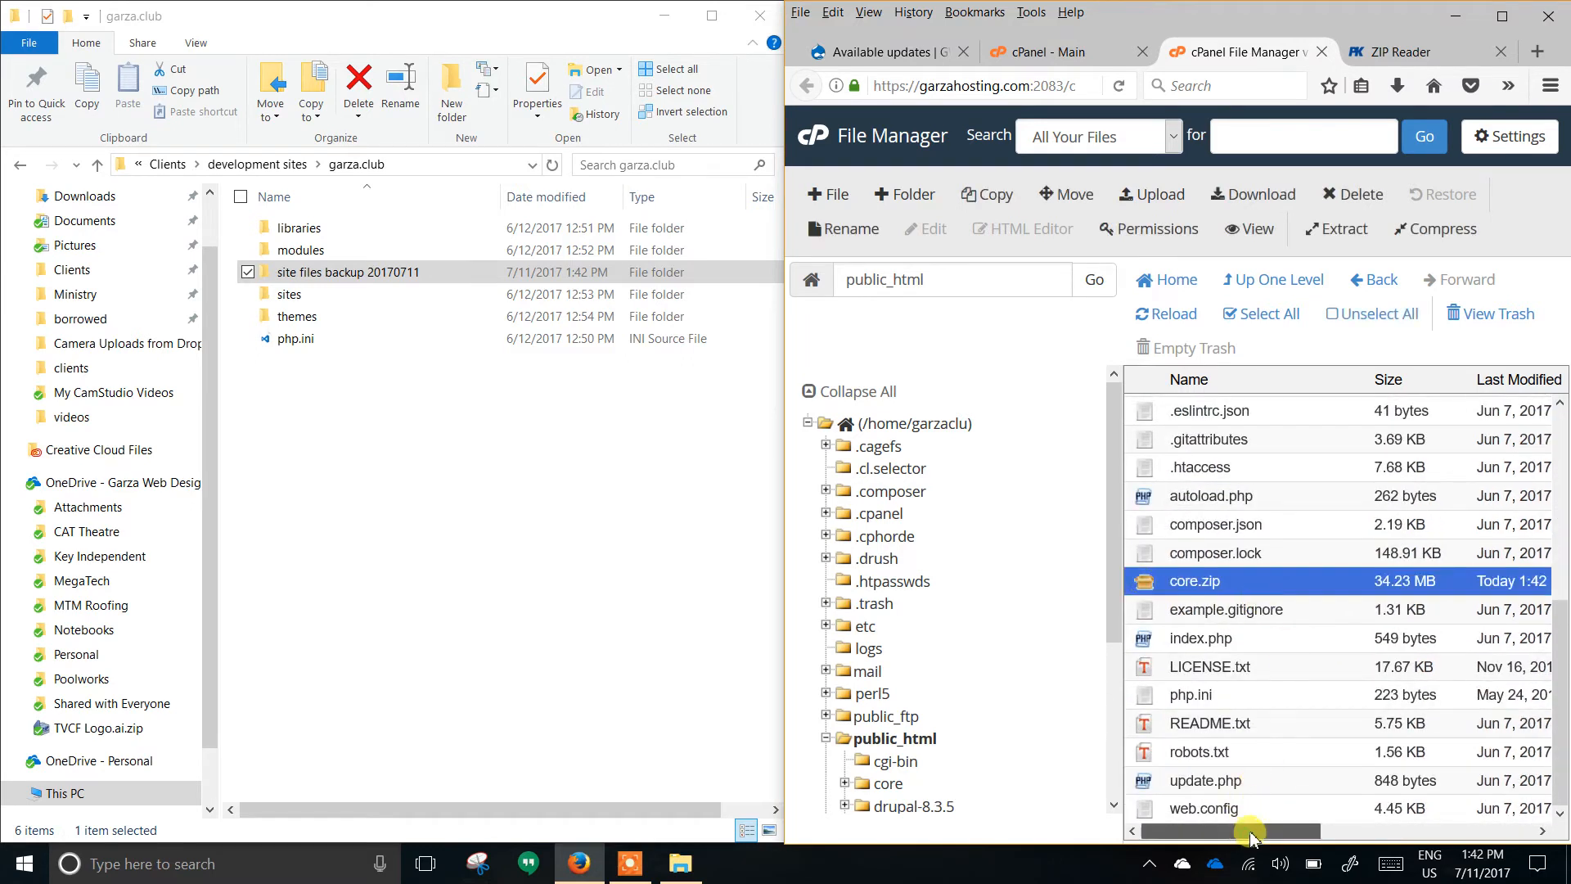
scroll(1250, 833, "right", 2)
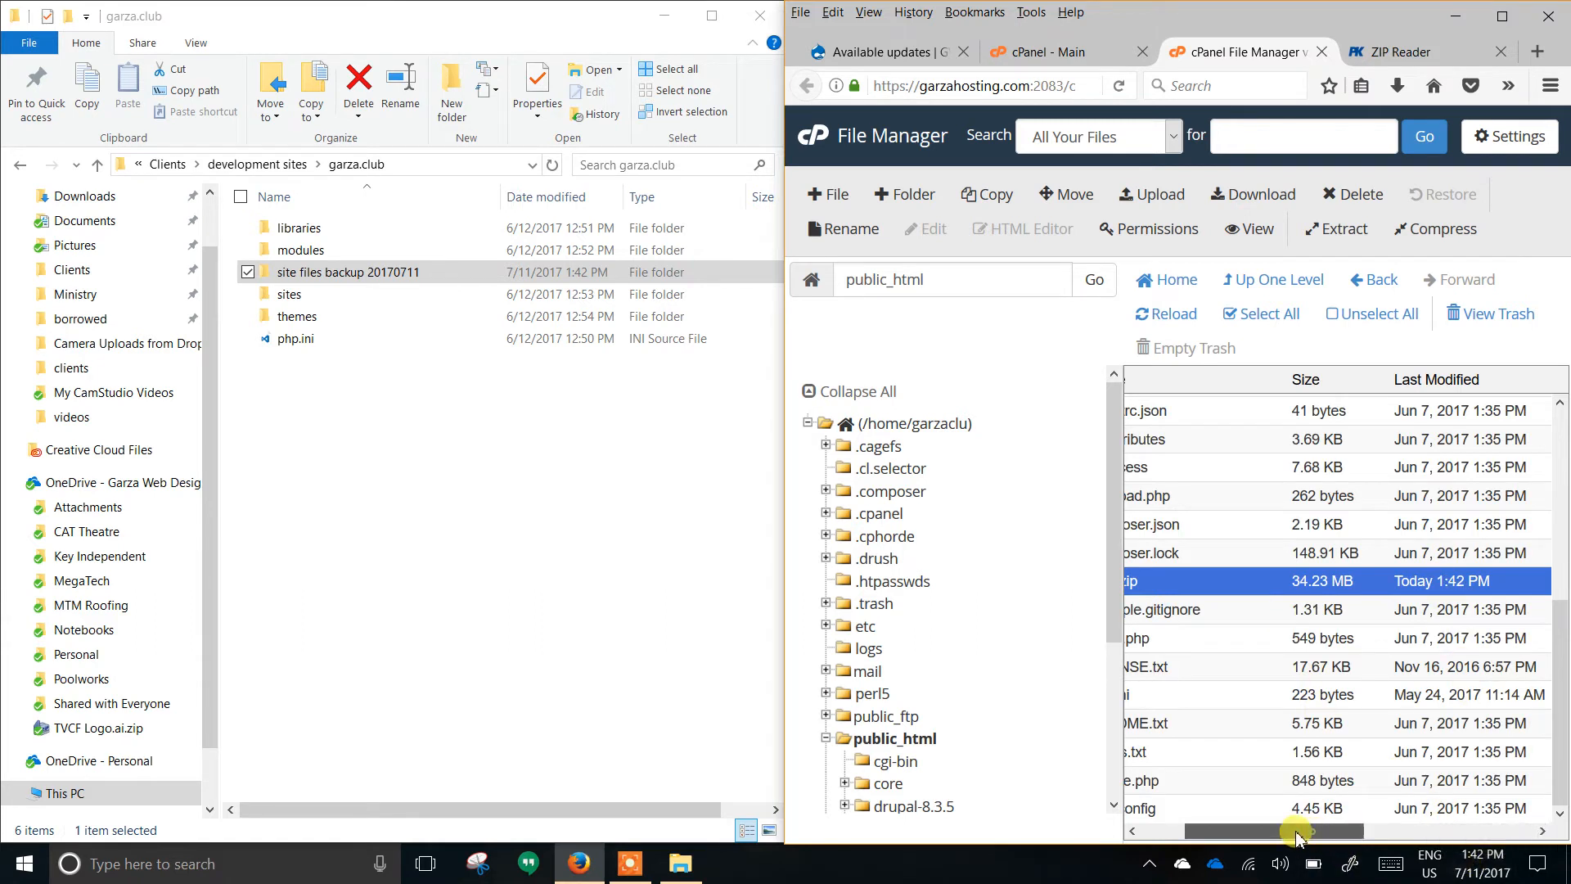
left_click_drag(1299, 835, 1253, 833)
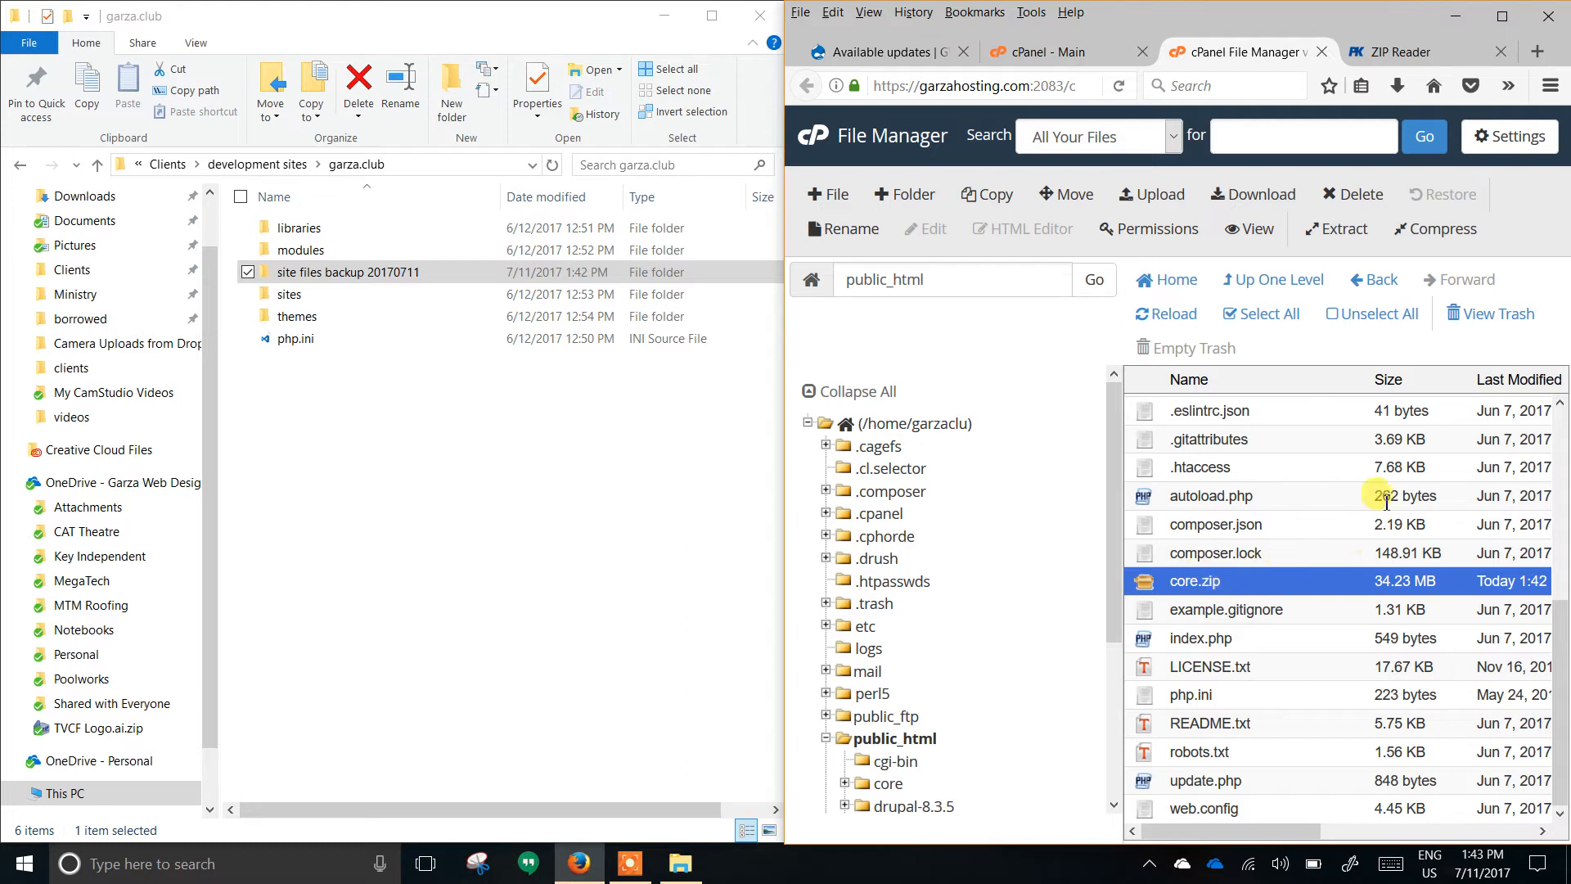
left_click(1249, 197)
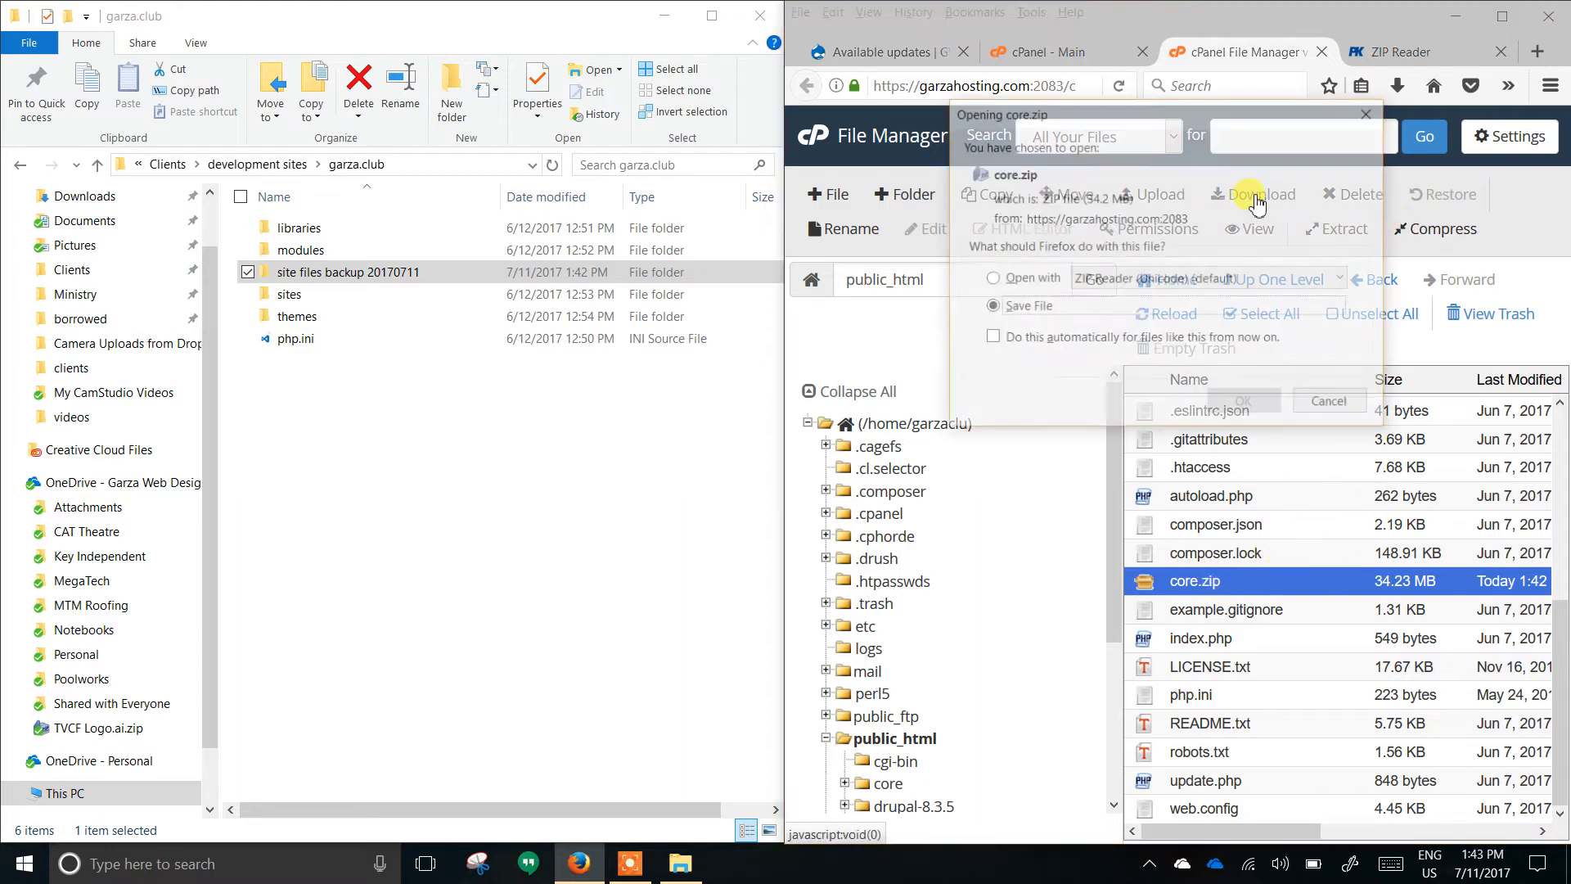
left_click(1245, 404)
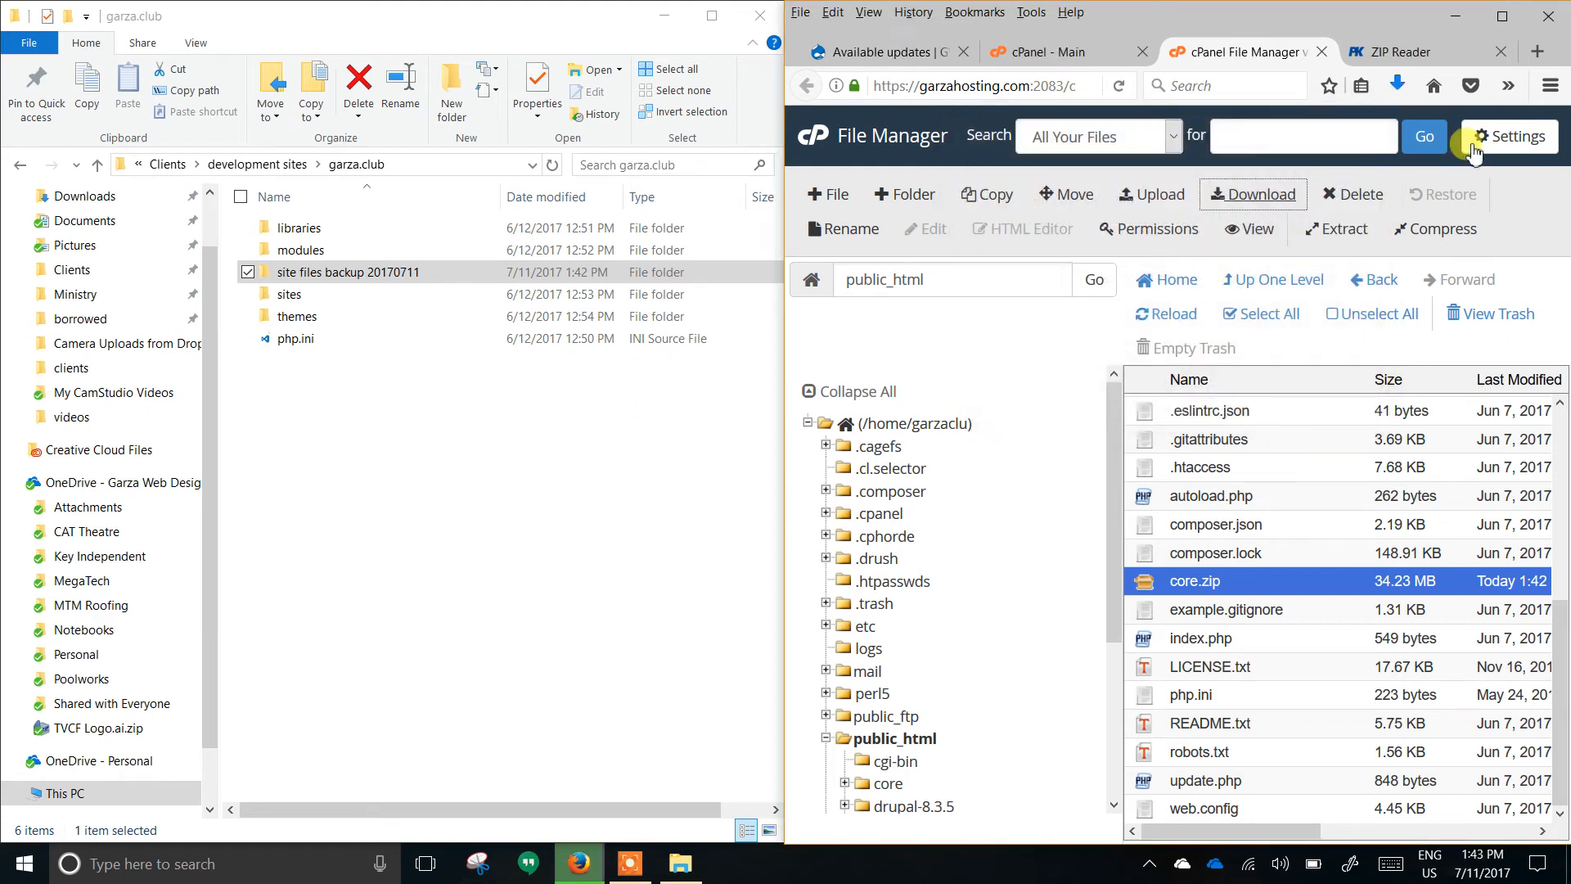
Move the downloaded core.zip from the Downloads folder into the site files backup 20170711 folder.
left_click(1398, 87)
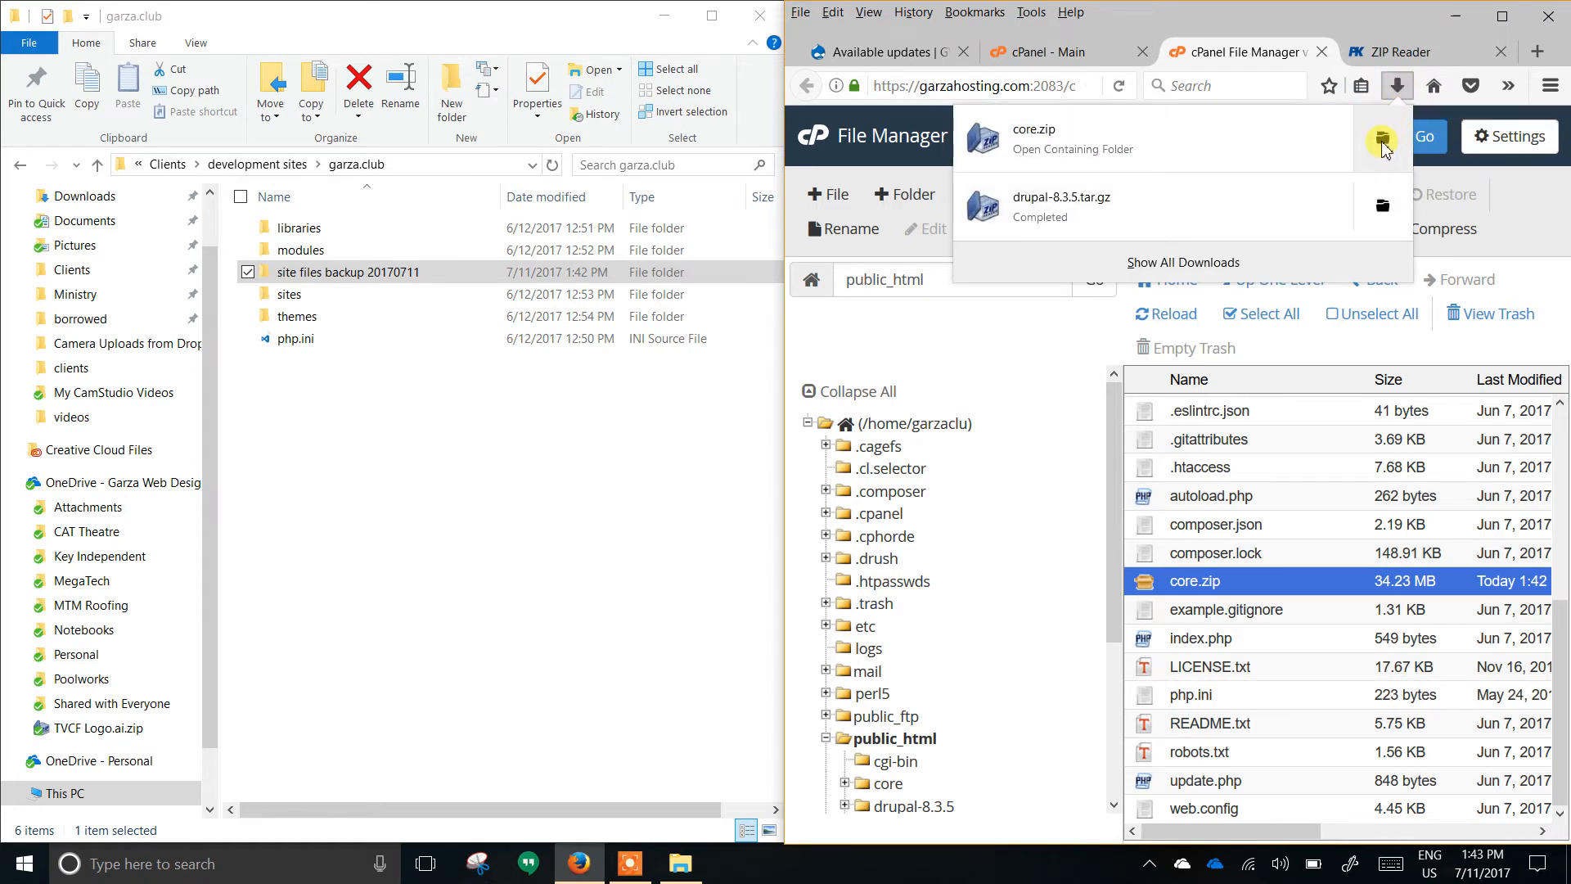
left_click(1382, 140)
right_click(340, 517)
left_click(170, 364)
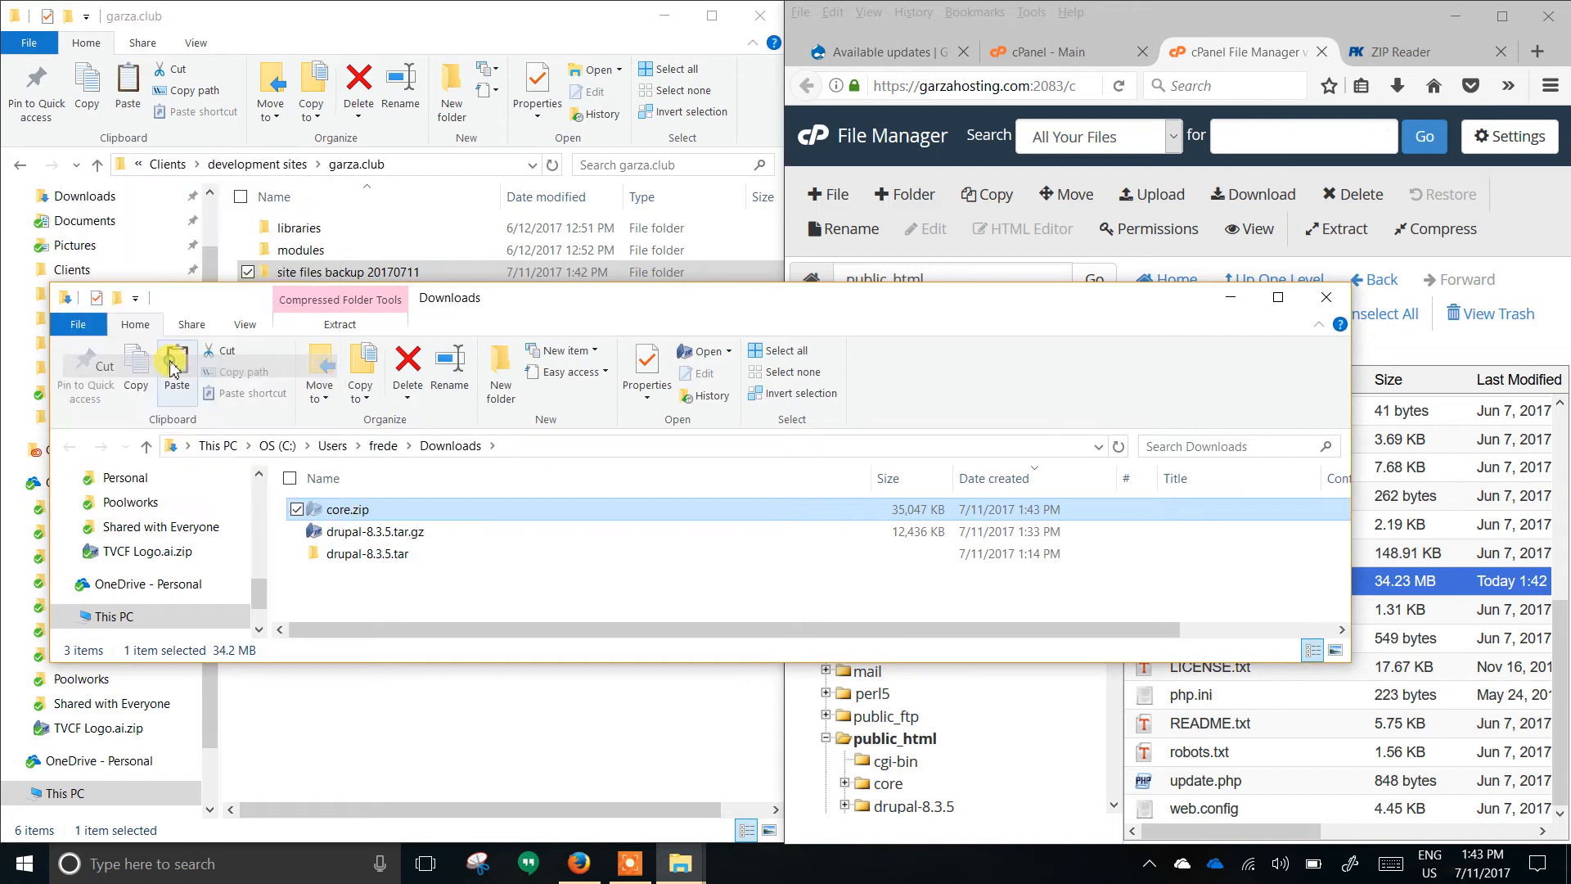
left_click(454, 26)
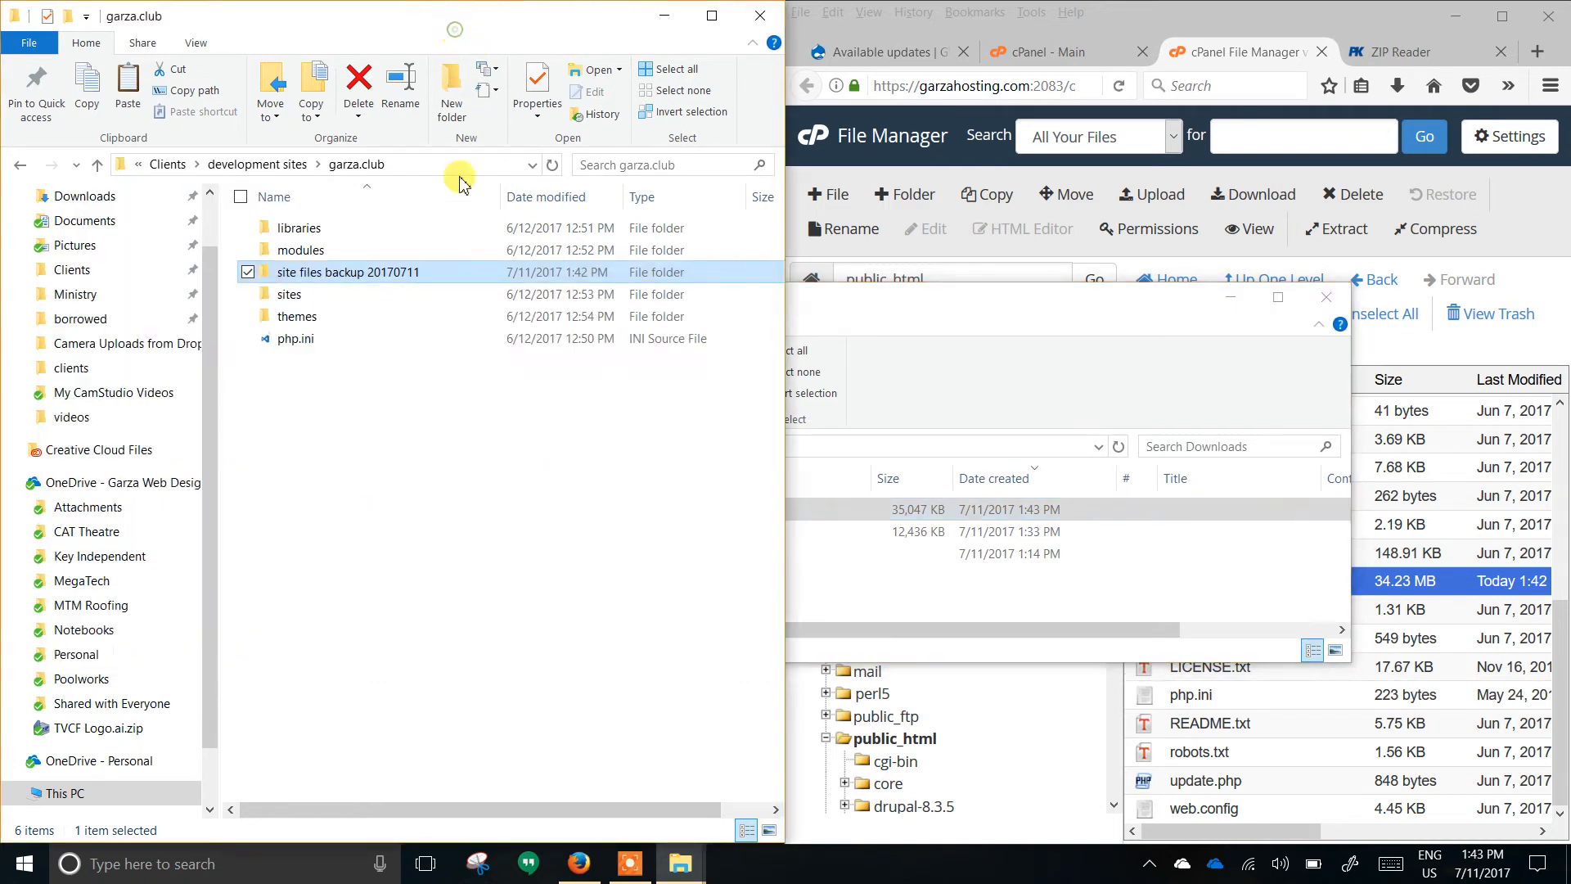
double_click(288, 273)
right_click(355, 349)
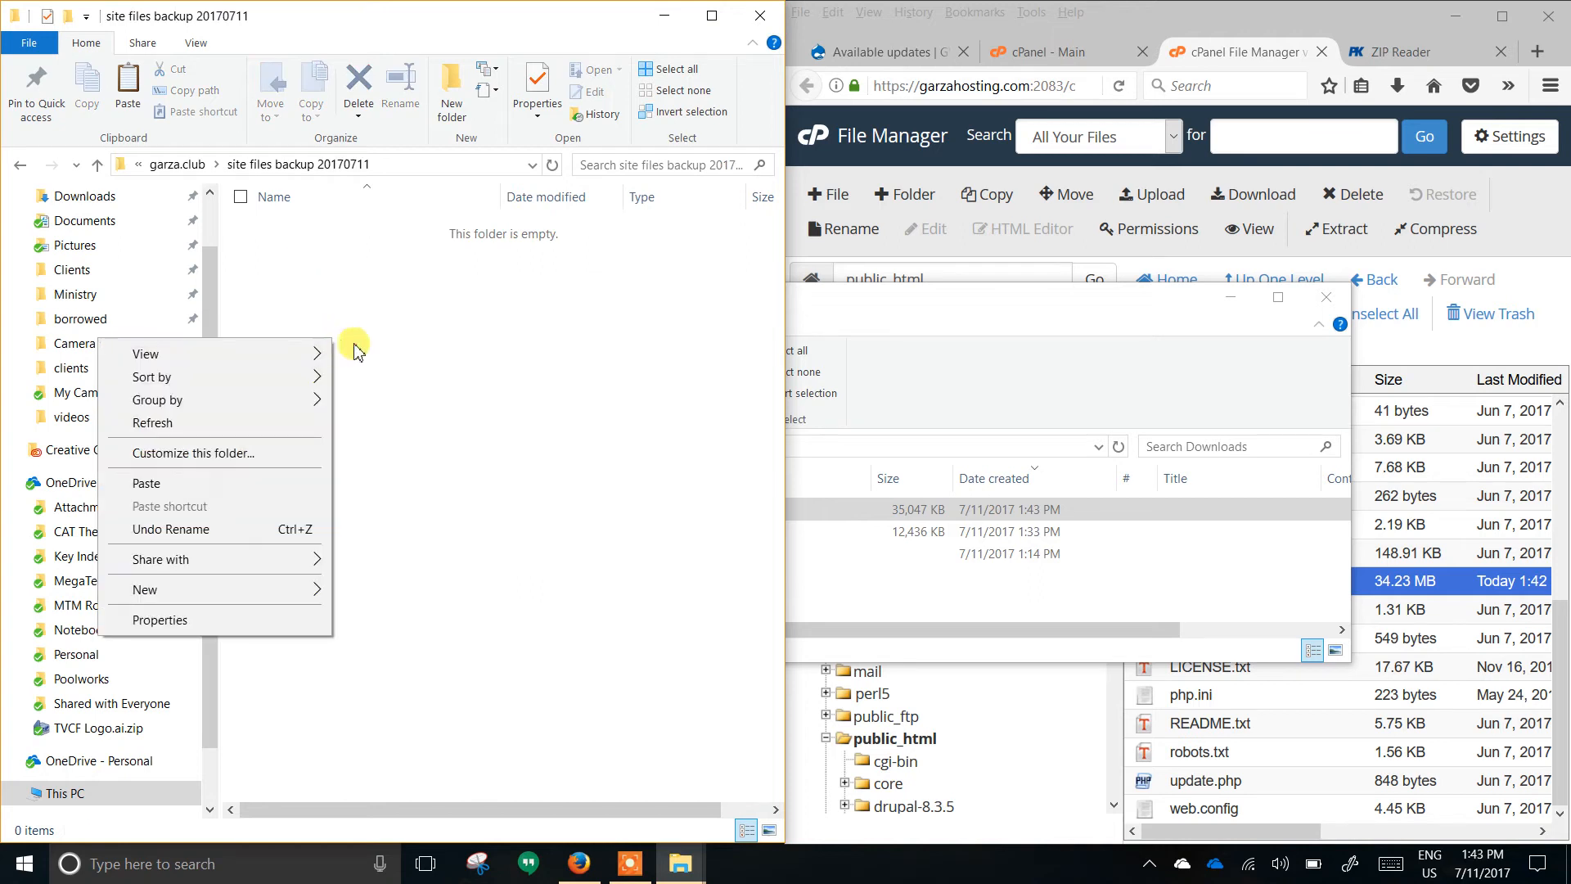
left_click(185, 484)
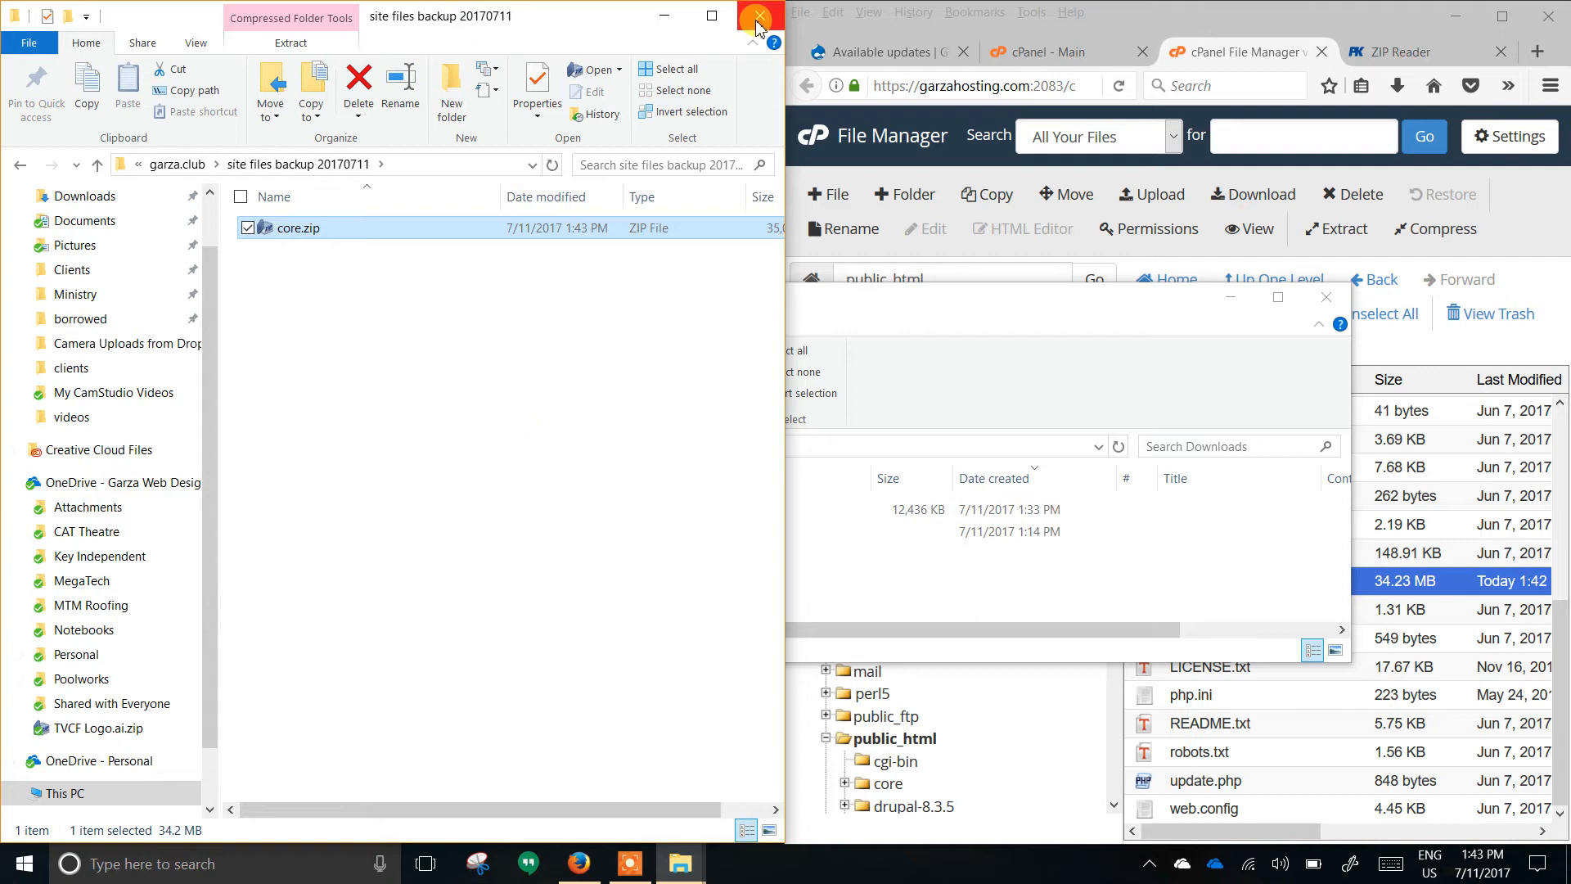
Return to the Drupal site's Available updates page in the browser and collapse the administration menu.
left_click(1025, 319)
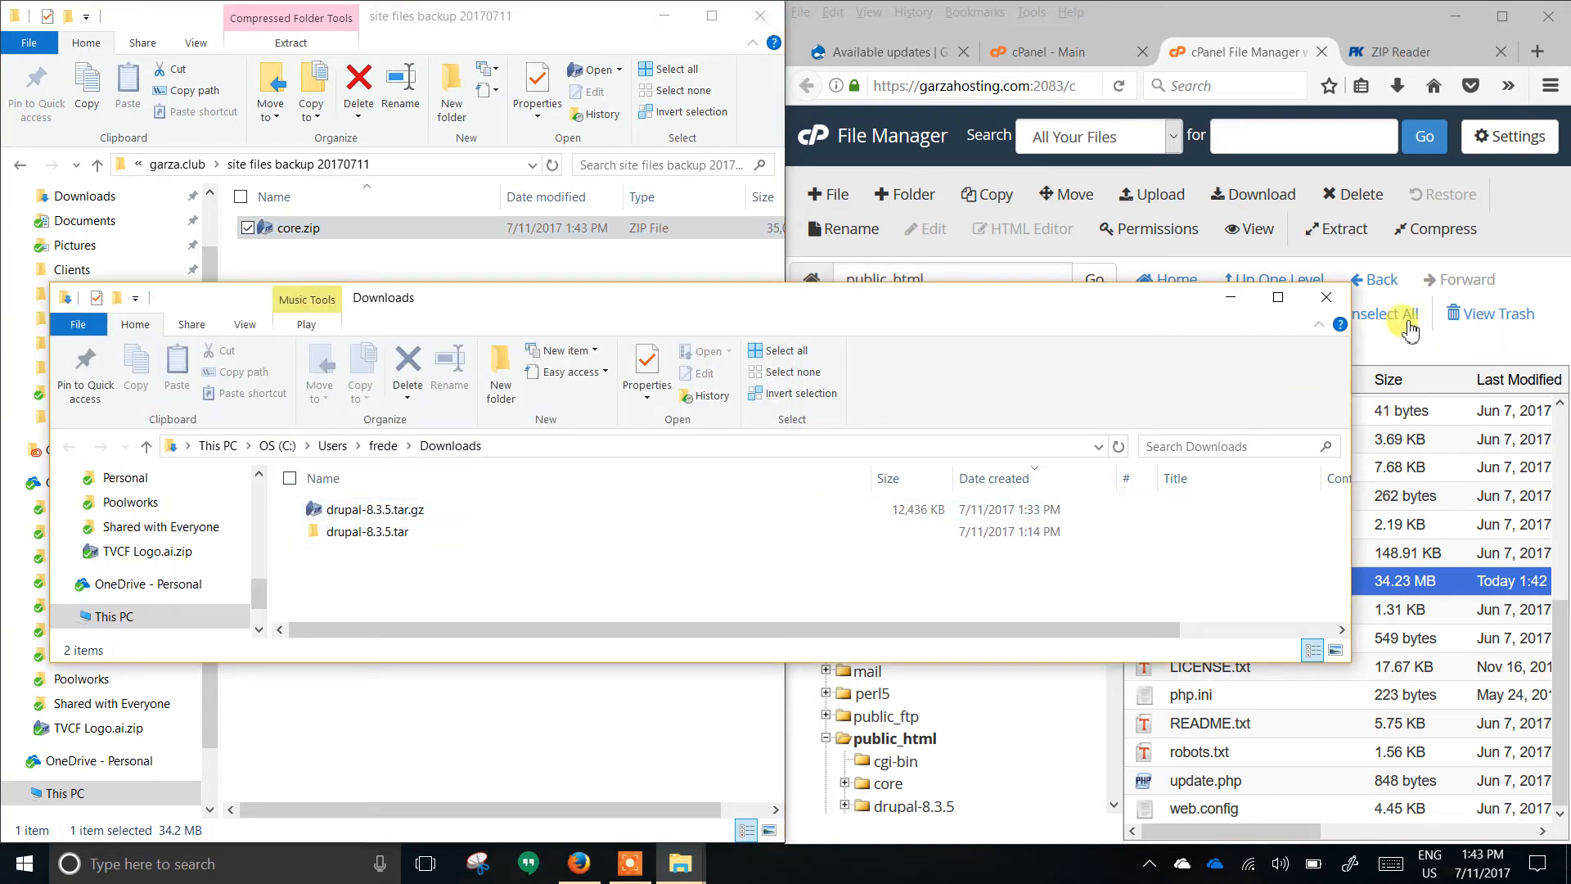
left_click(1214, 63)
left_click(842, 50)
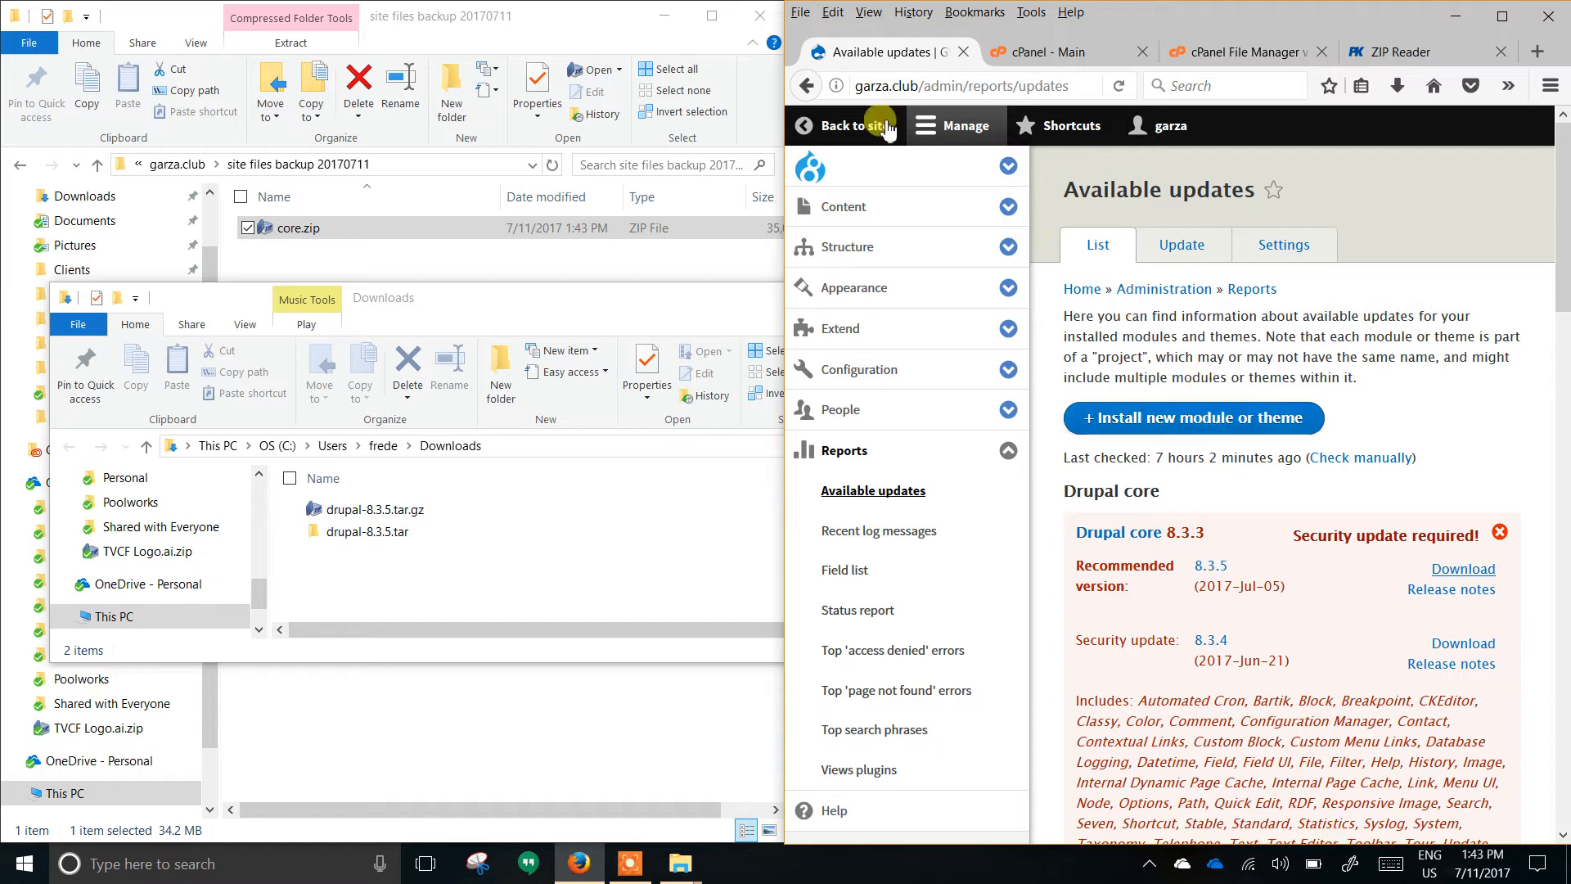
left_click(965, 126)
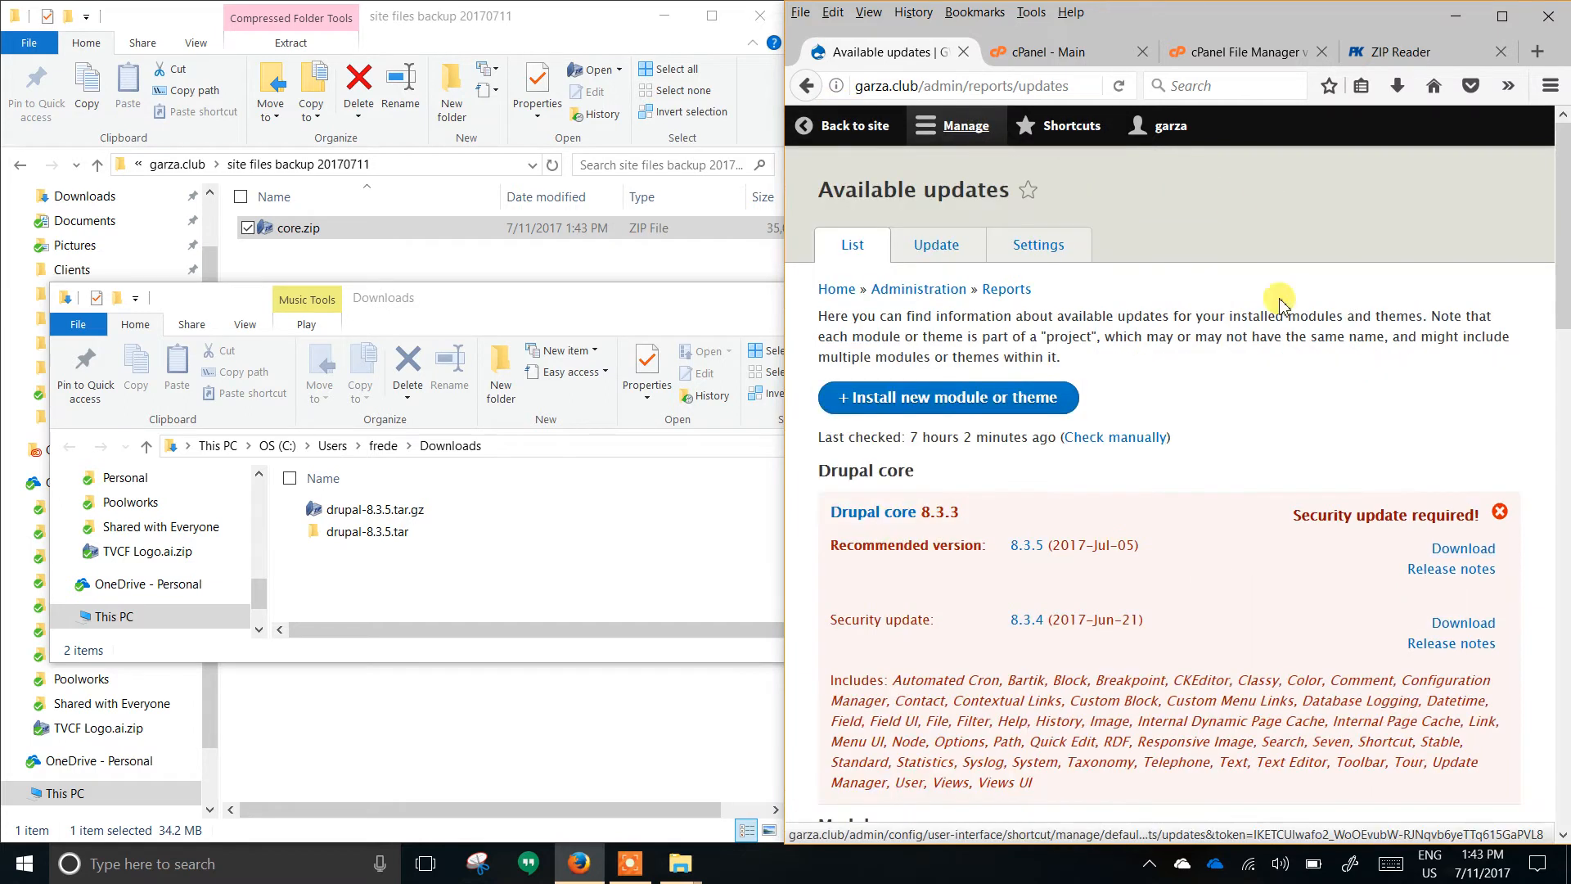
Maximize the browser window, expand the administration menu and open the Backup and Migrate page from the Development configuration.
left_click(1517, 22)
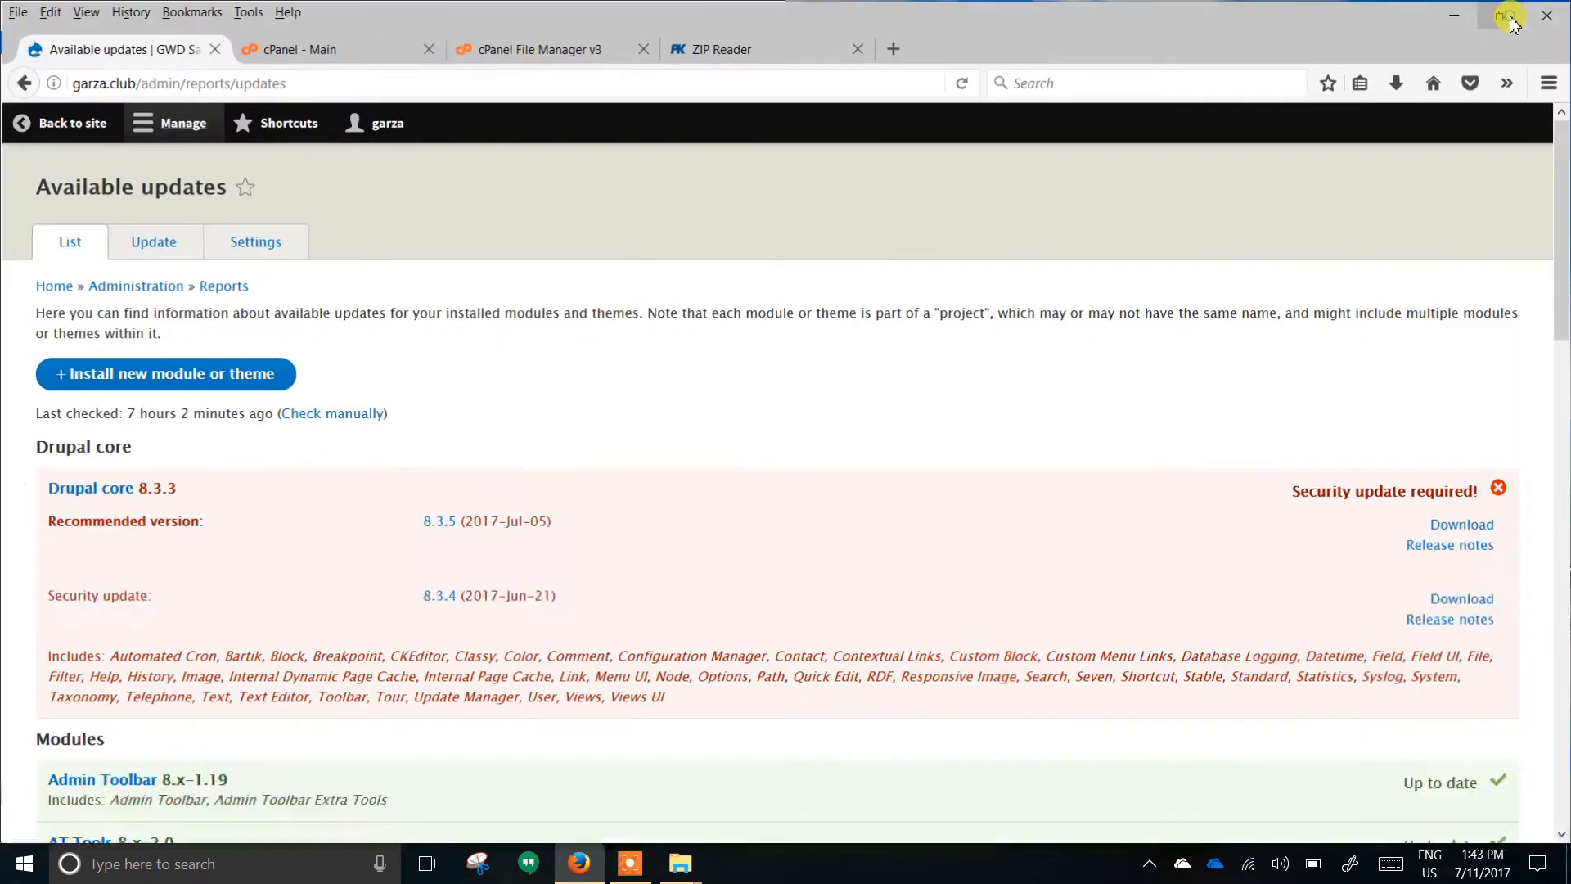
left_click(176, 121)
mouse_move(717, 152)
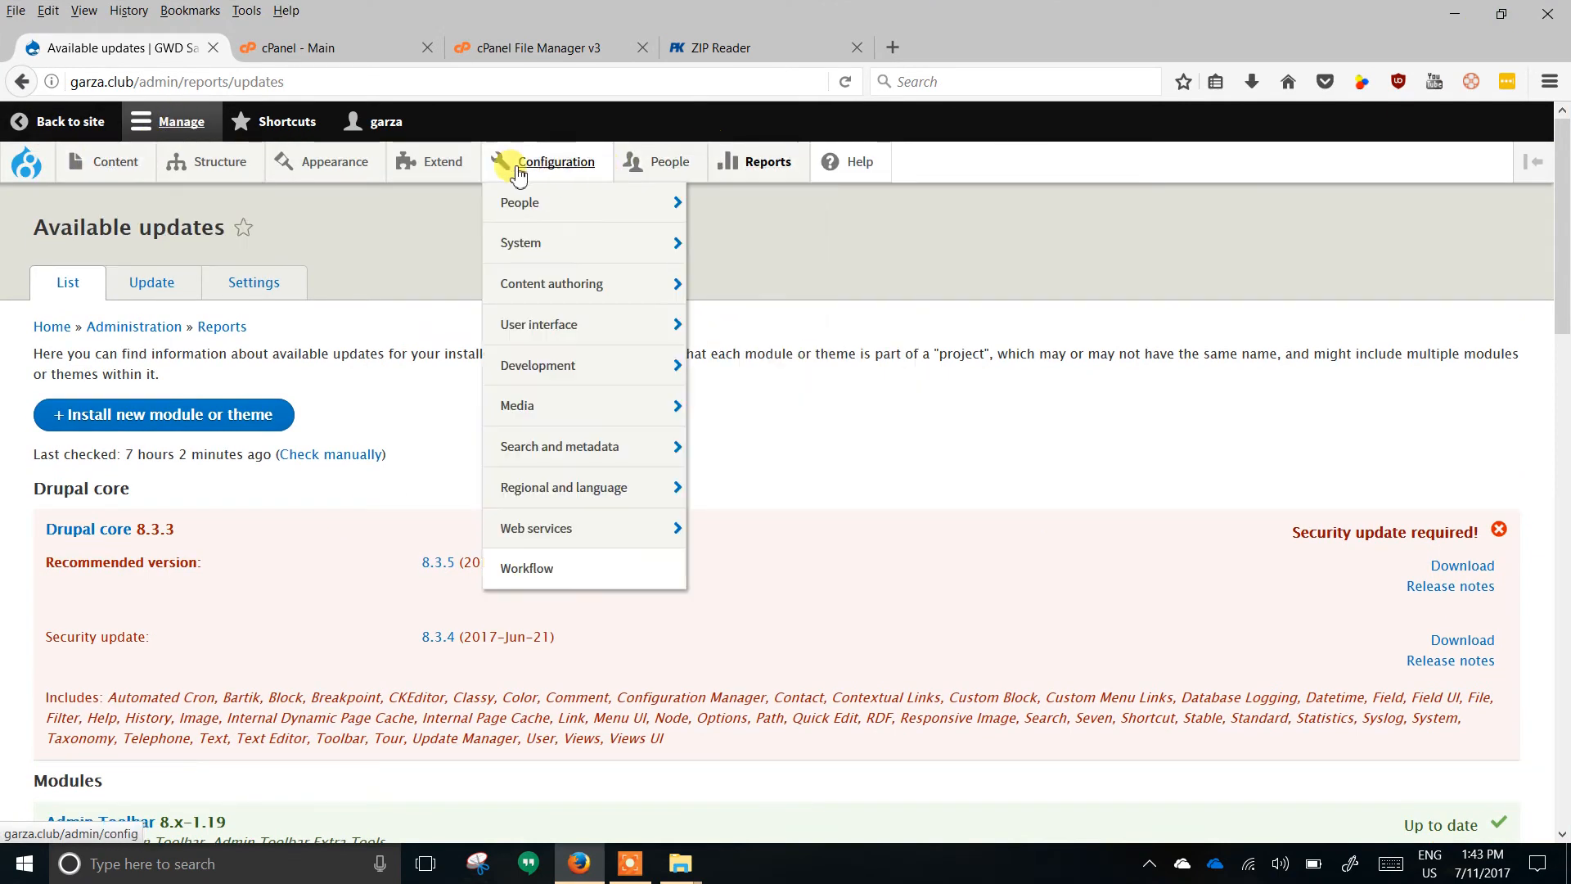
mouse_move(572, 176)
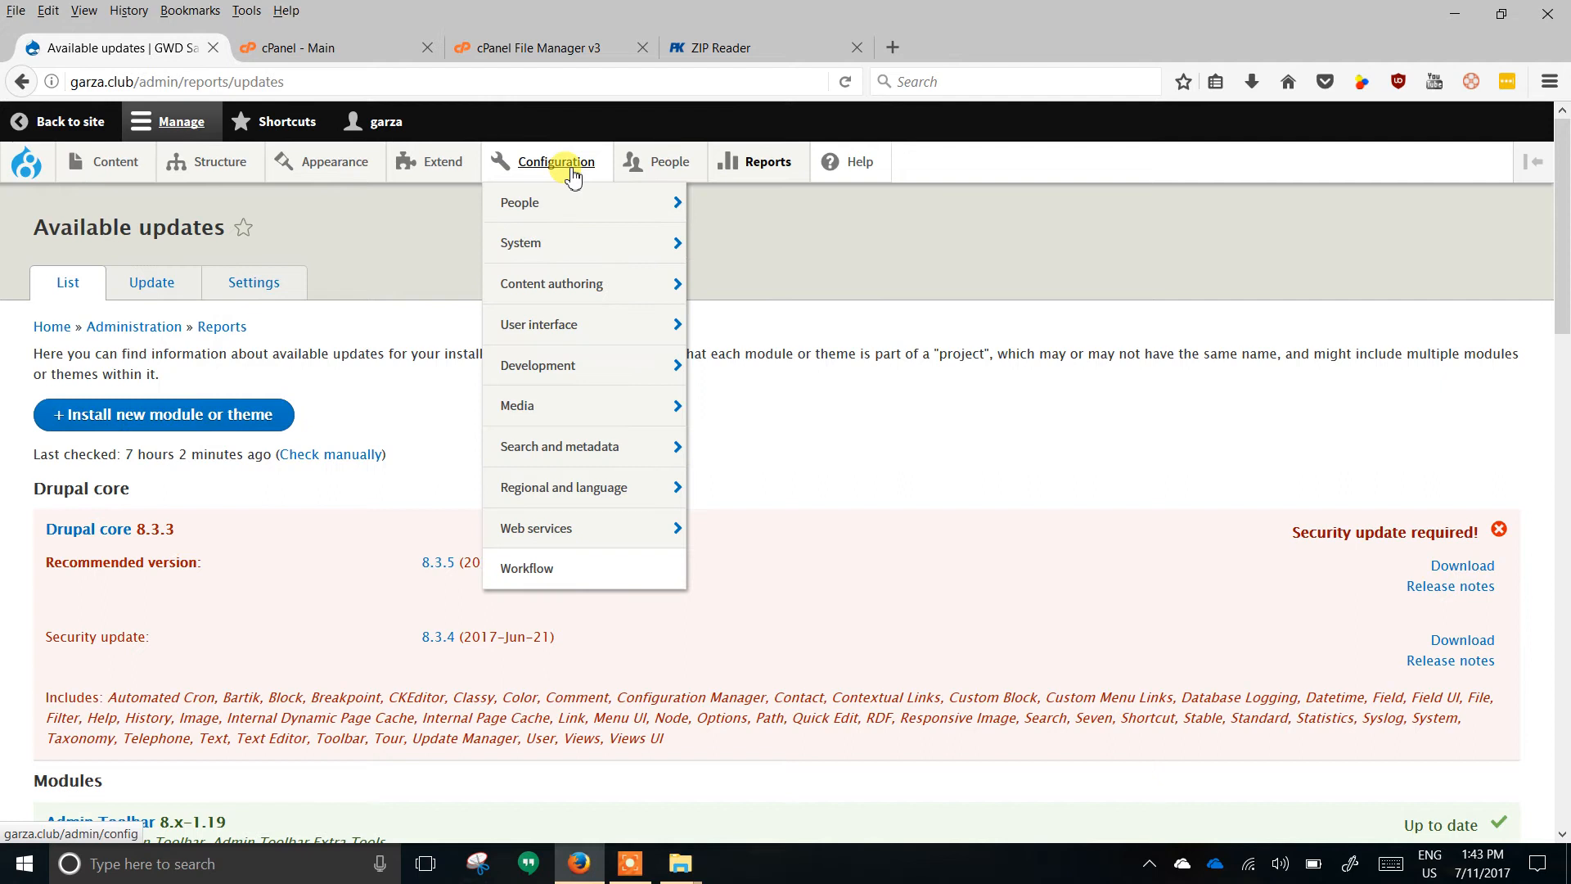
mouse_move(576, 364)
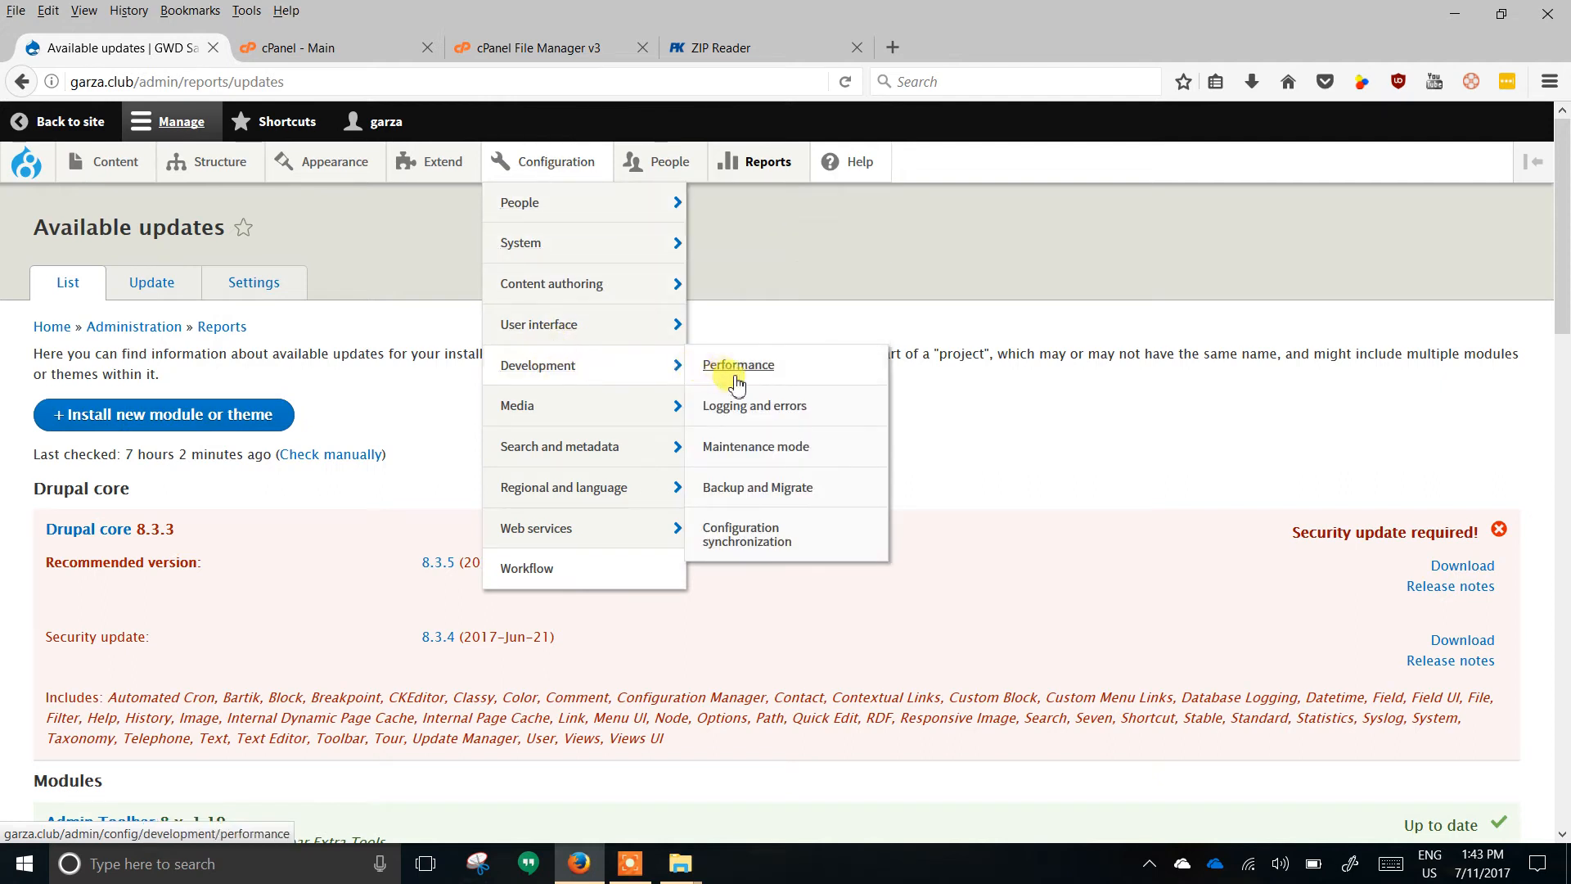
left_click(746, 490)
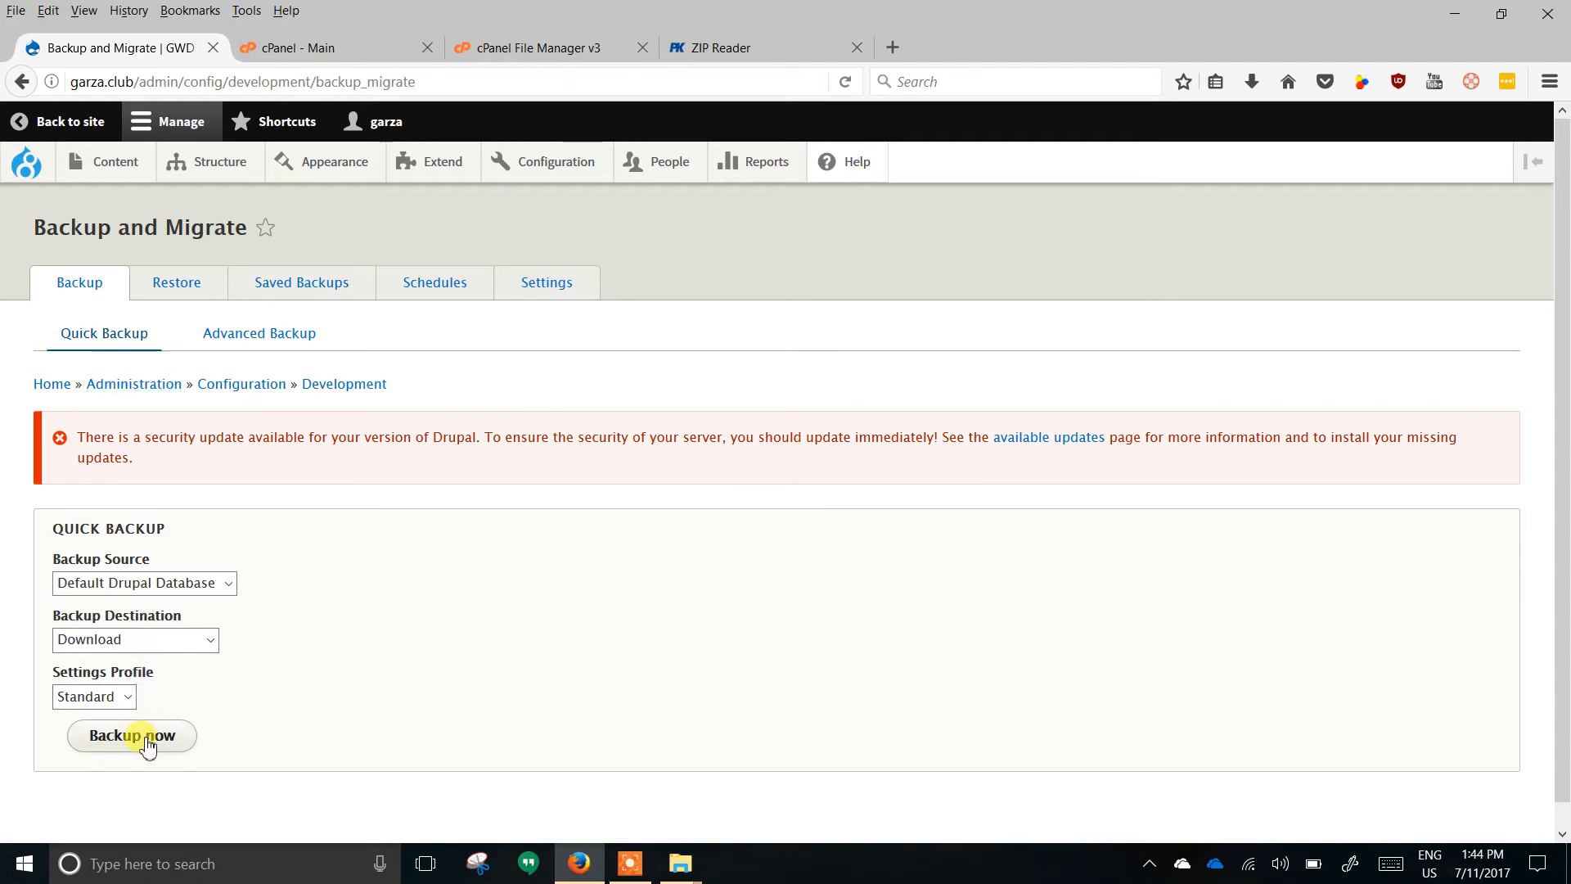
Flush all site caches, then run a quick backup of the Default Drupal Database with the Standard profile and save the file to the computer.
mouse_move(28, 163)
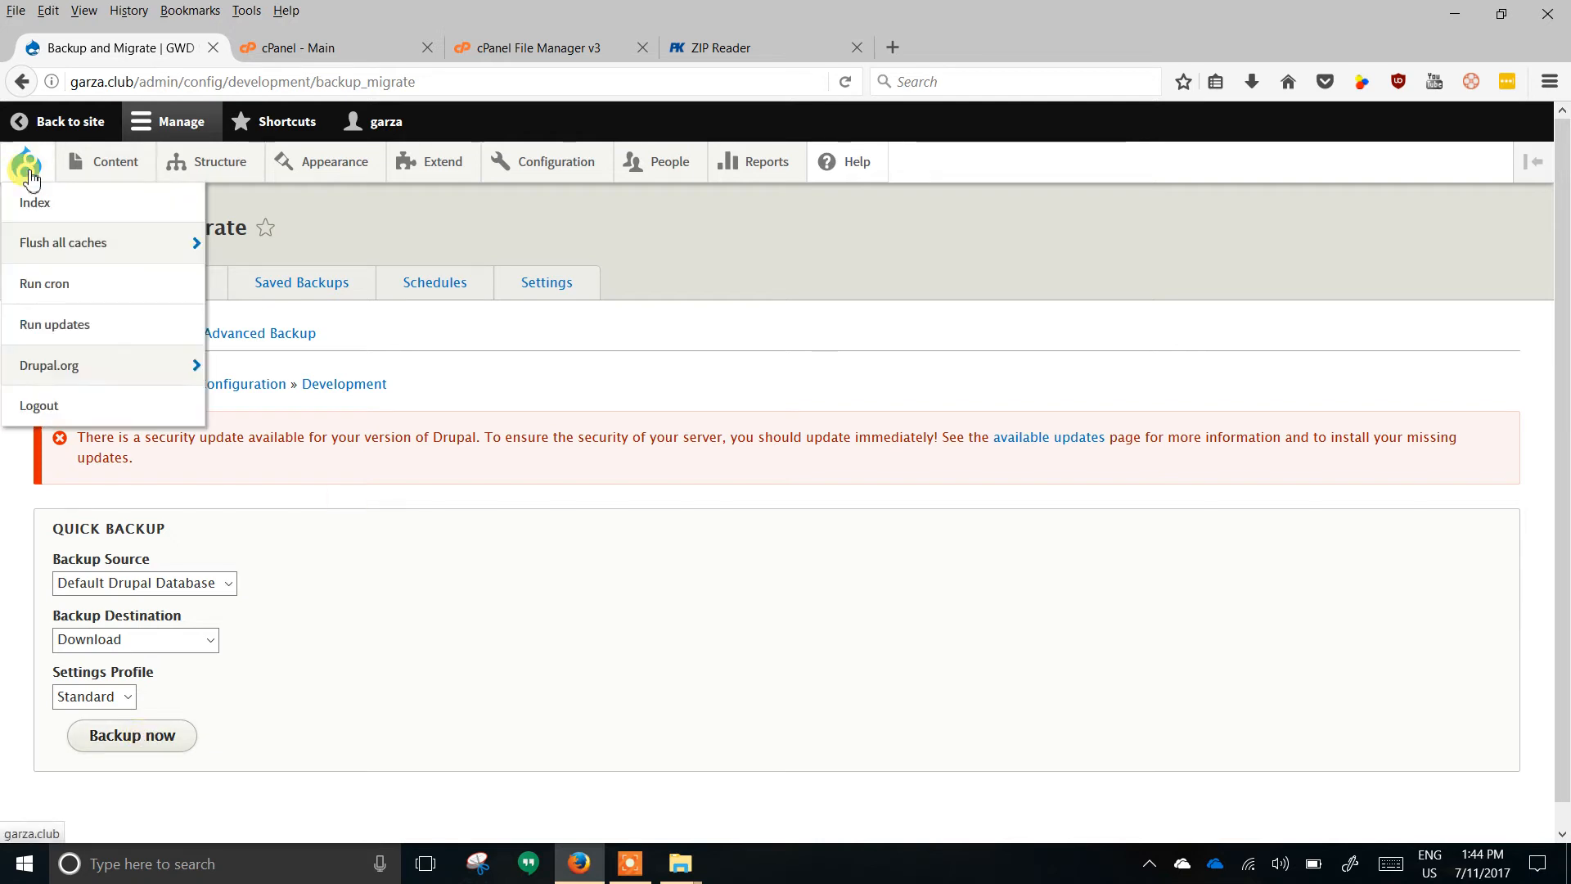
left_click(60, 245)
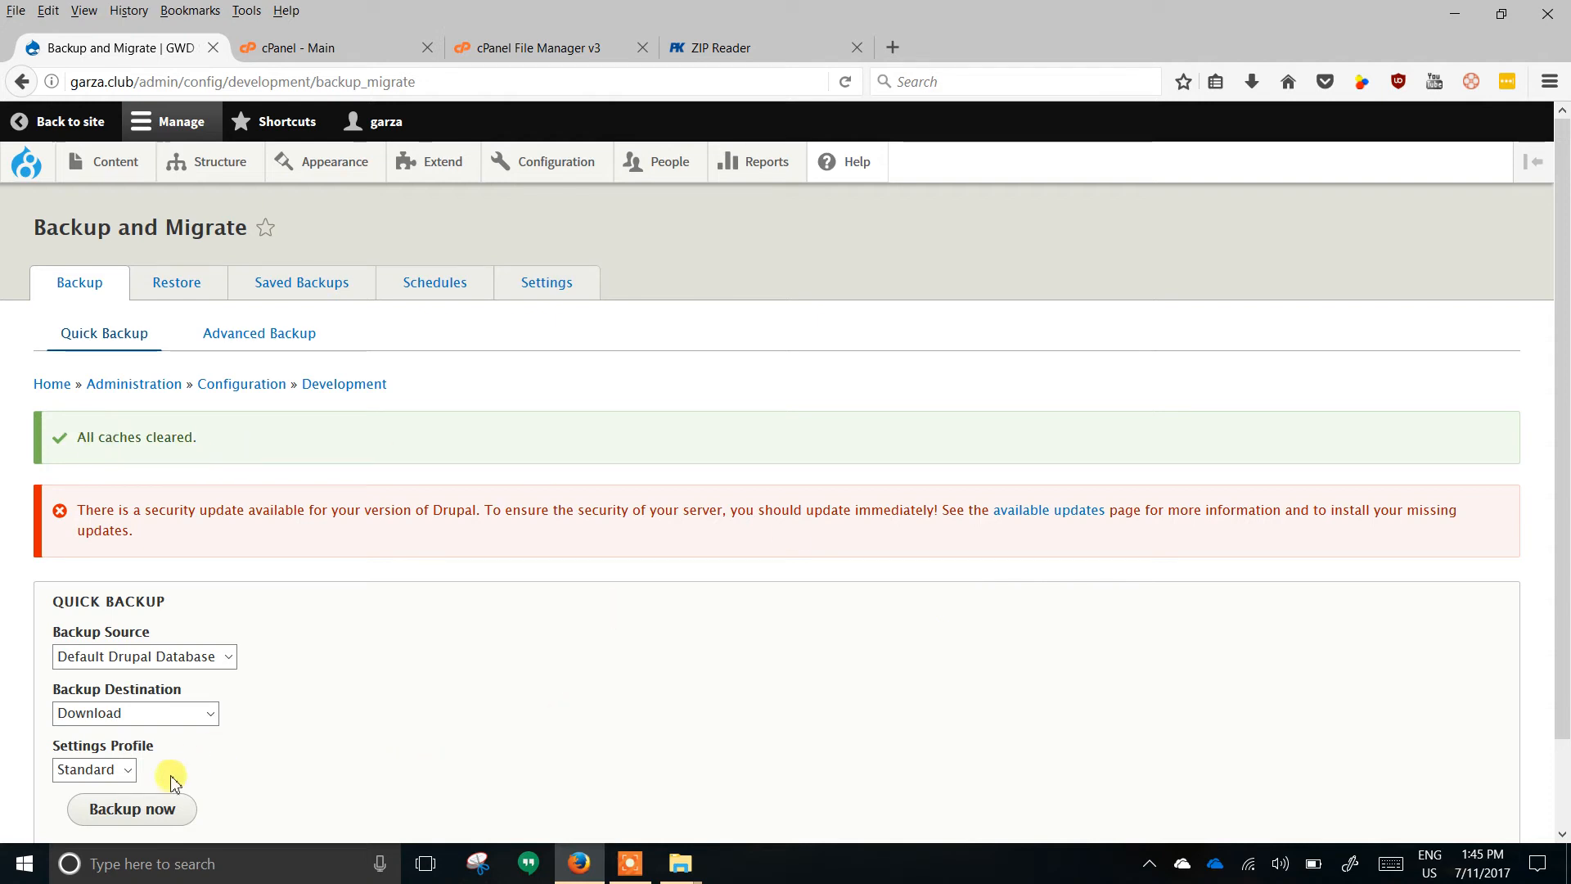
left_click(132, 810)
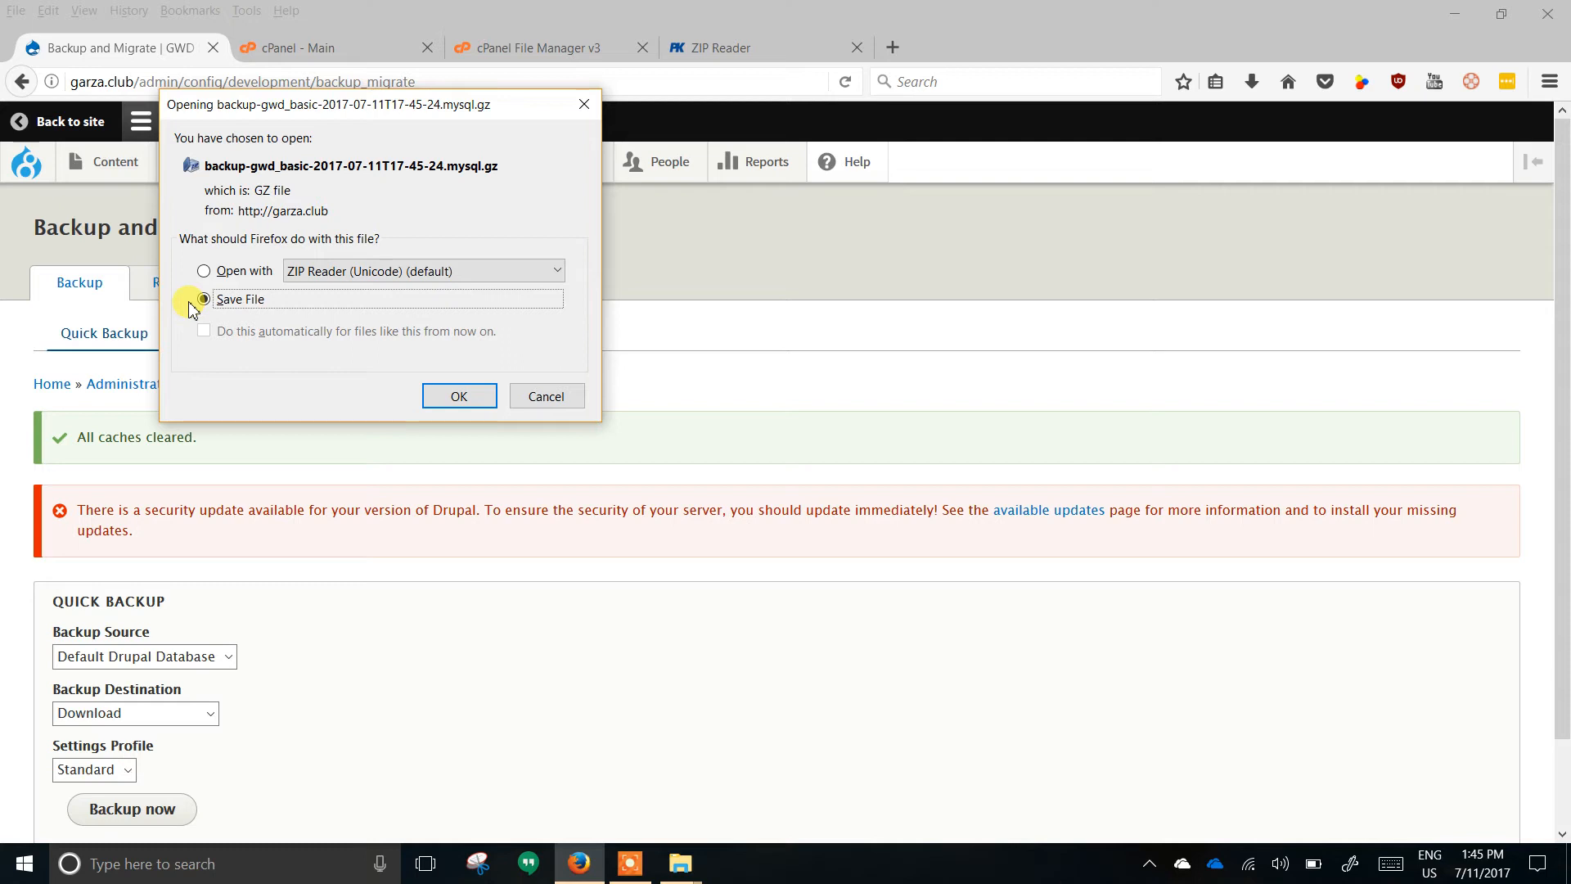
left_click(469, 401)
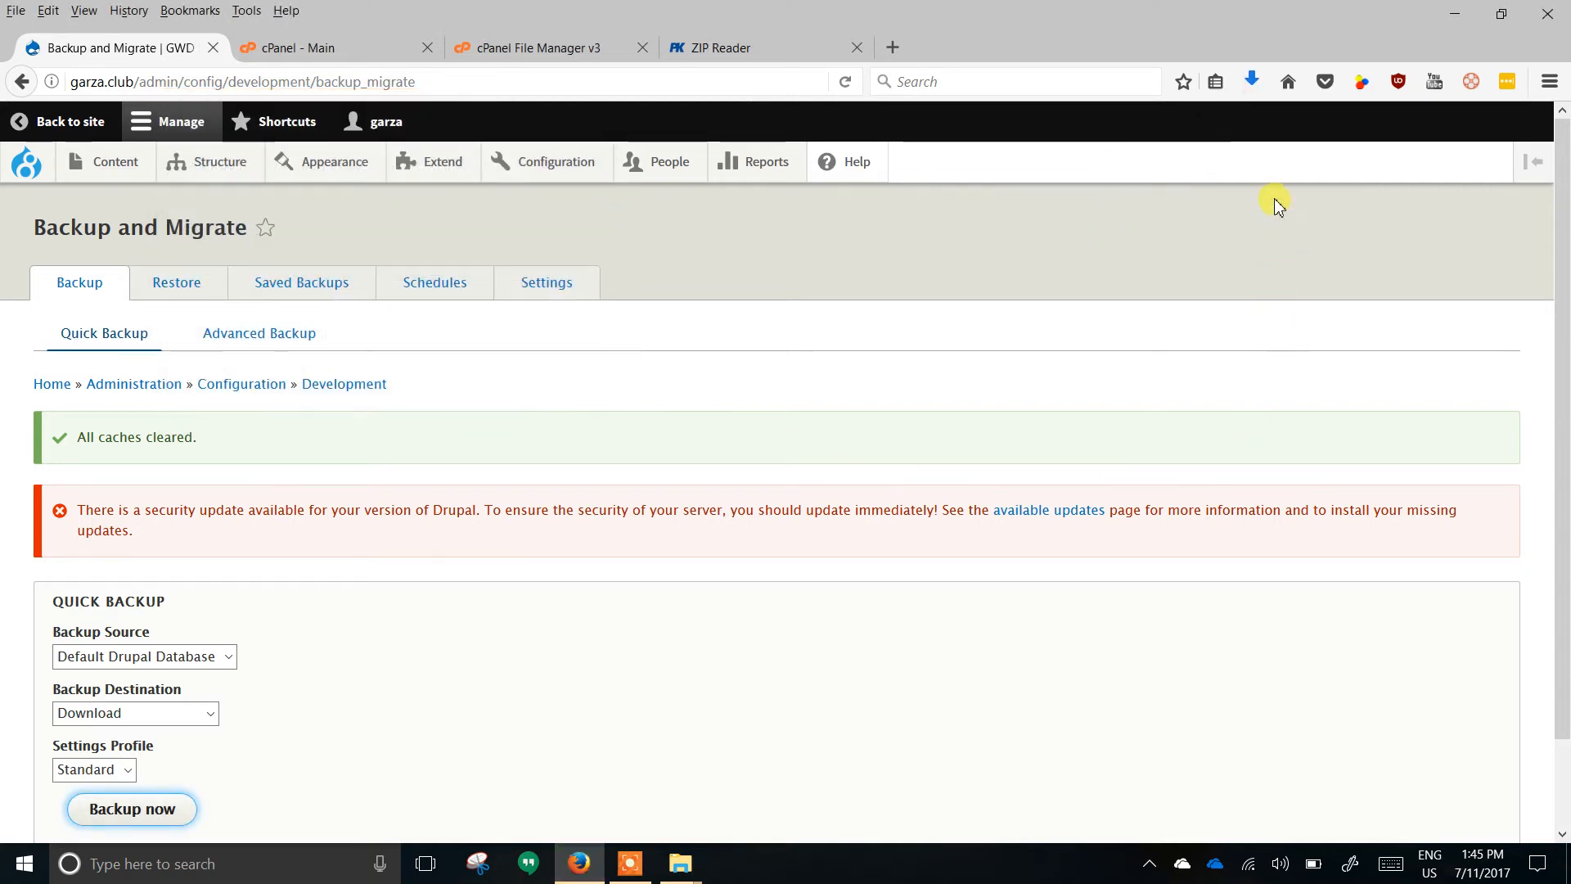
Show the downloaded backup-gwd_basic mysql.gz file in its containing folder and cut it.
left_click(1251, 83)
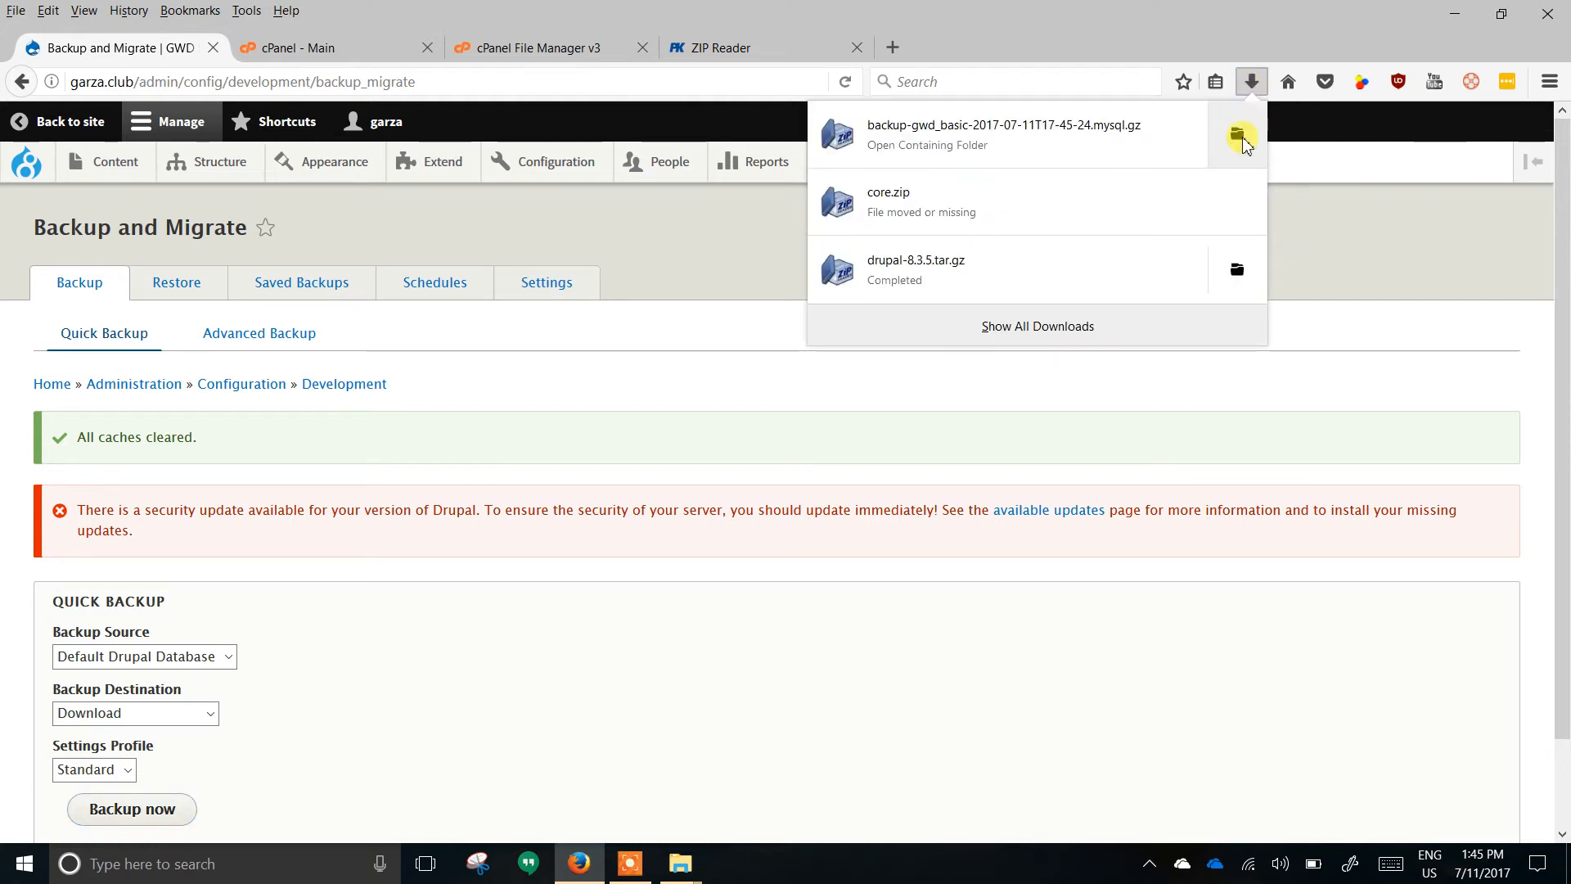
left_click(1241, 139)
right_click(389, 513)
left_click(298, 358)
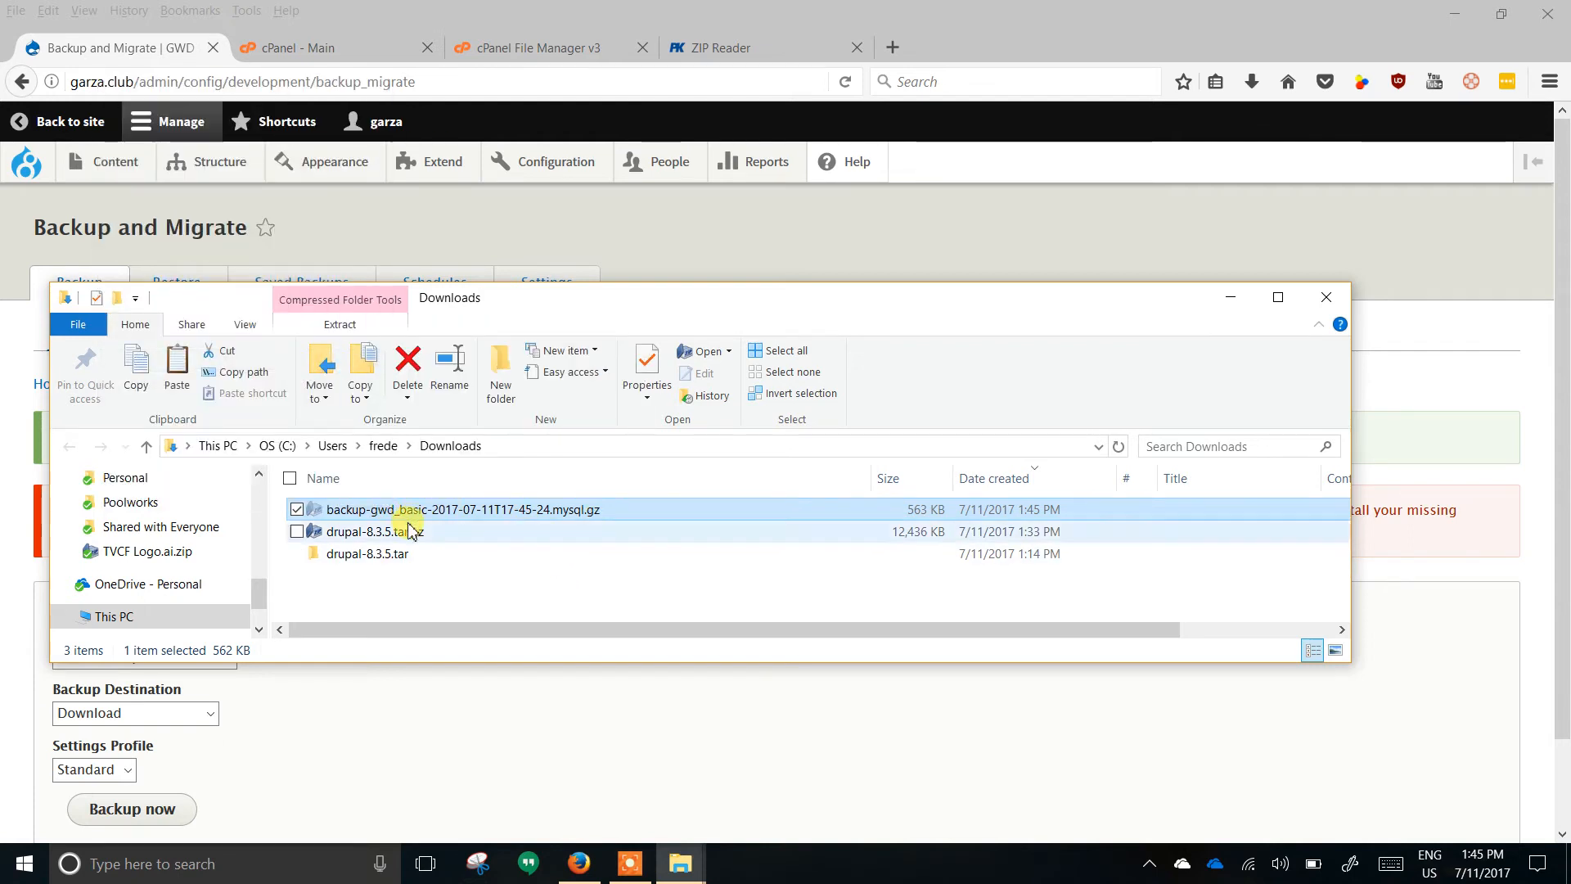
Browse from Clients through development sites to the local garza.club folder.
left_click_drag(260, 603, 256, 509)
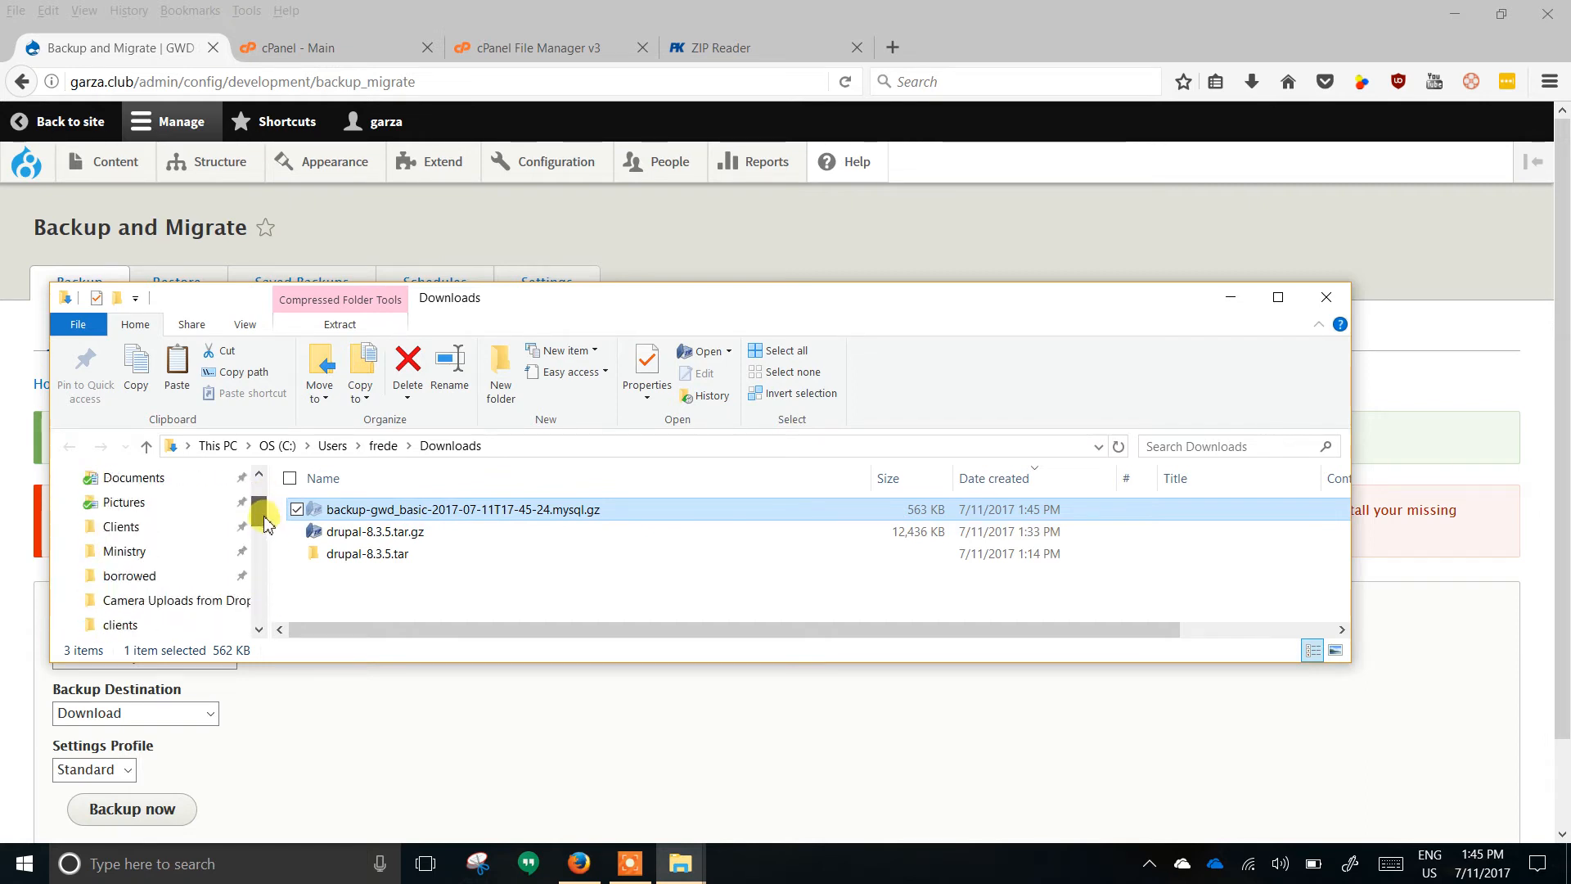
left_click(117, 528)
scroll(532, 570, "down", 4)
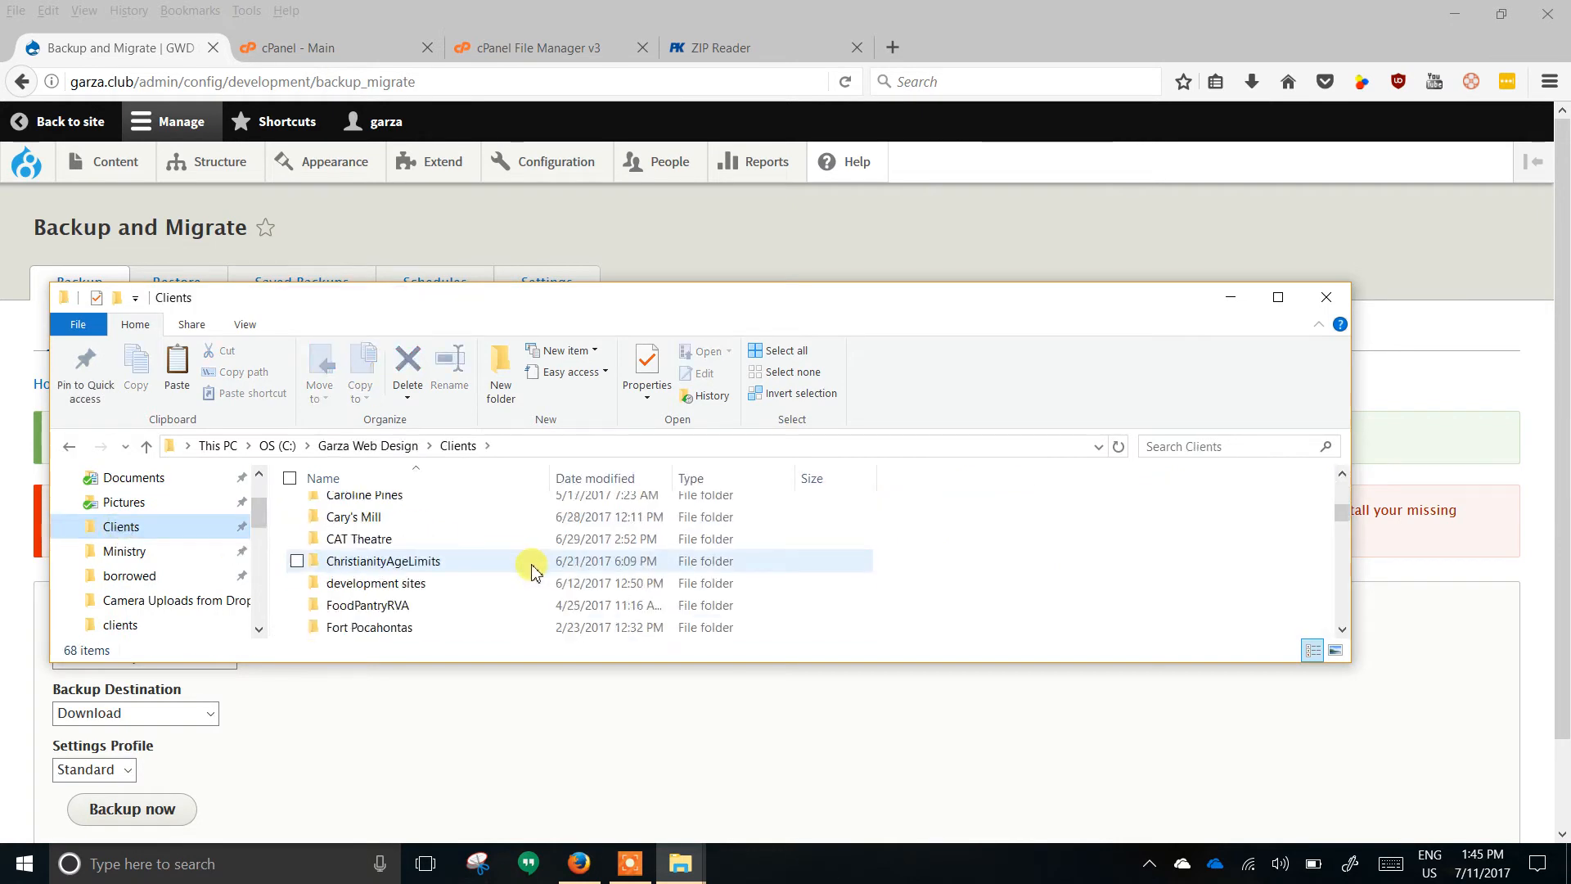
scroll(532, 570, "down", 1)
scroll(508, 585, "down", 1)
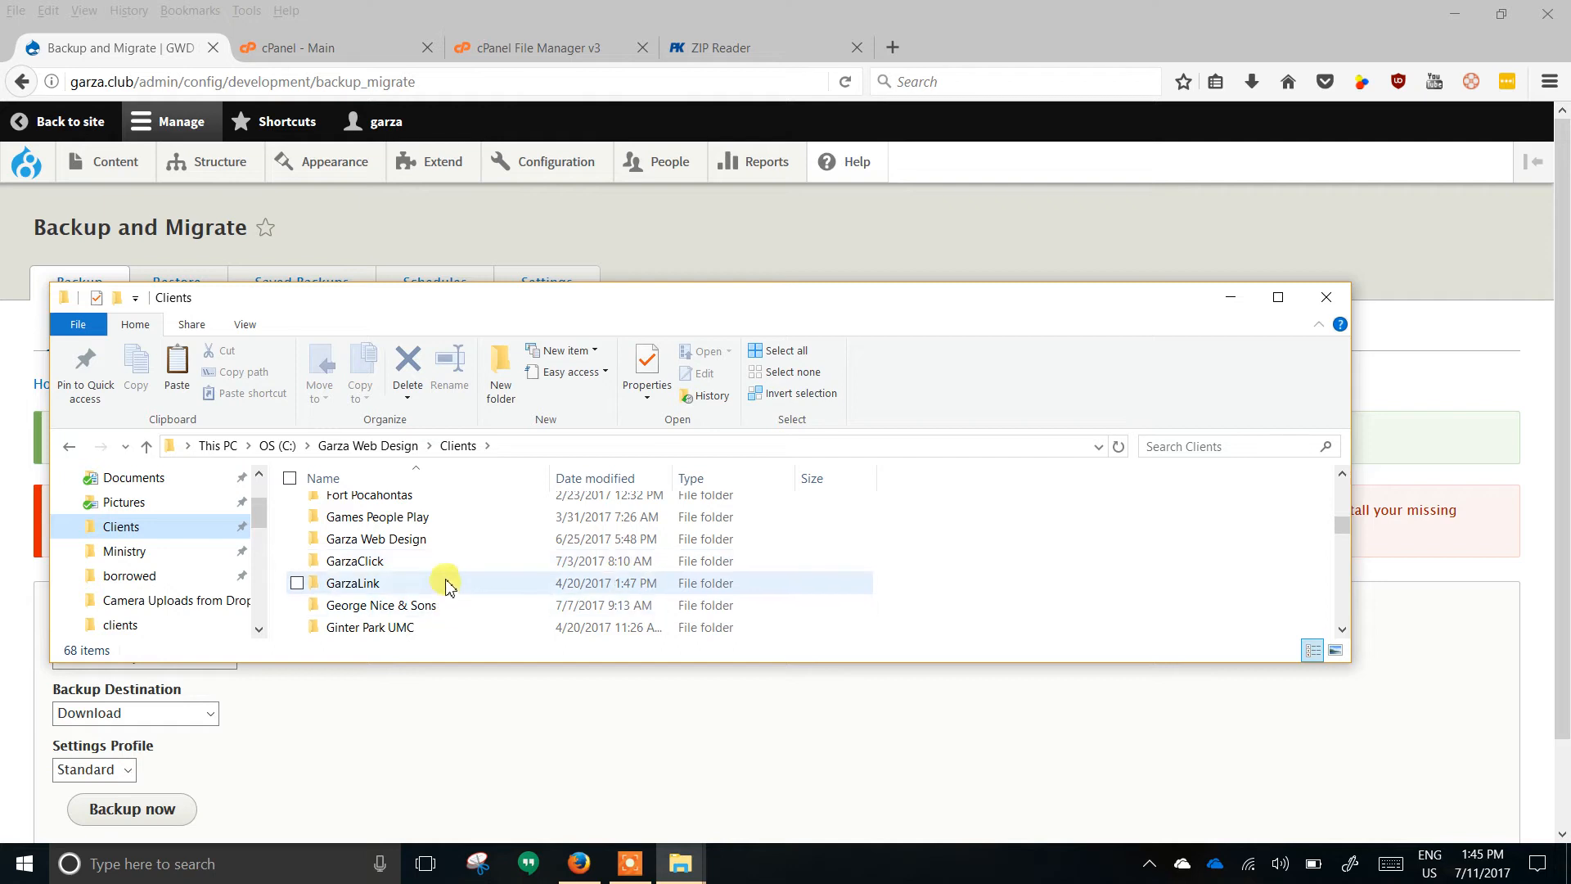
scroll(442, 575, "up", 2)
double_click(421, 571)
left_click(394, 514)
double_click(396, 514)
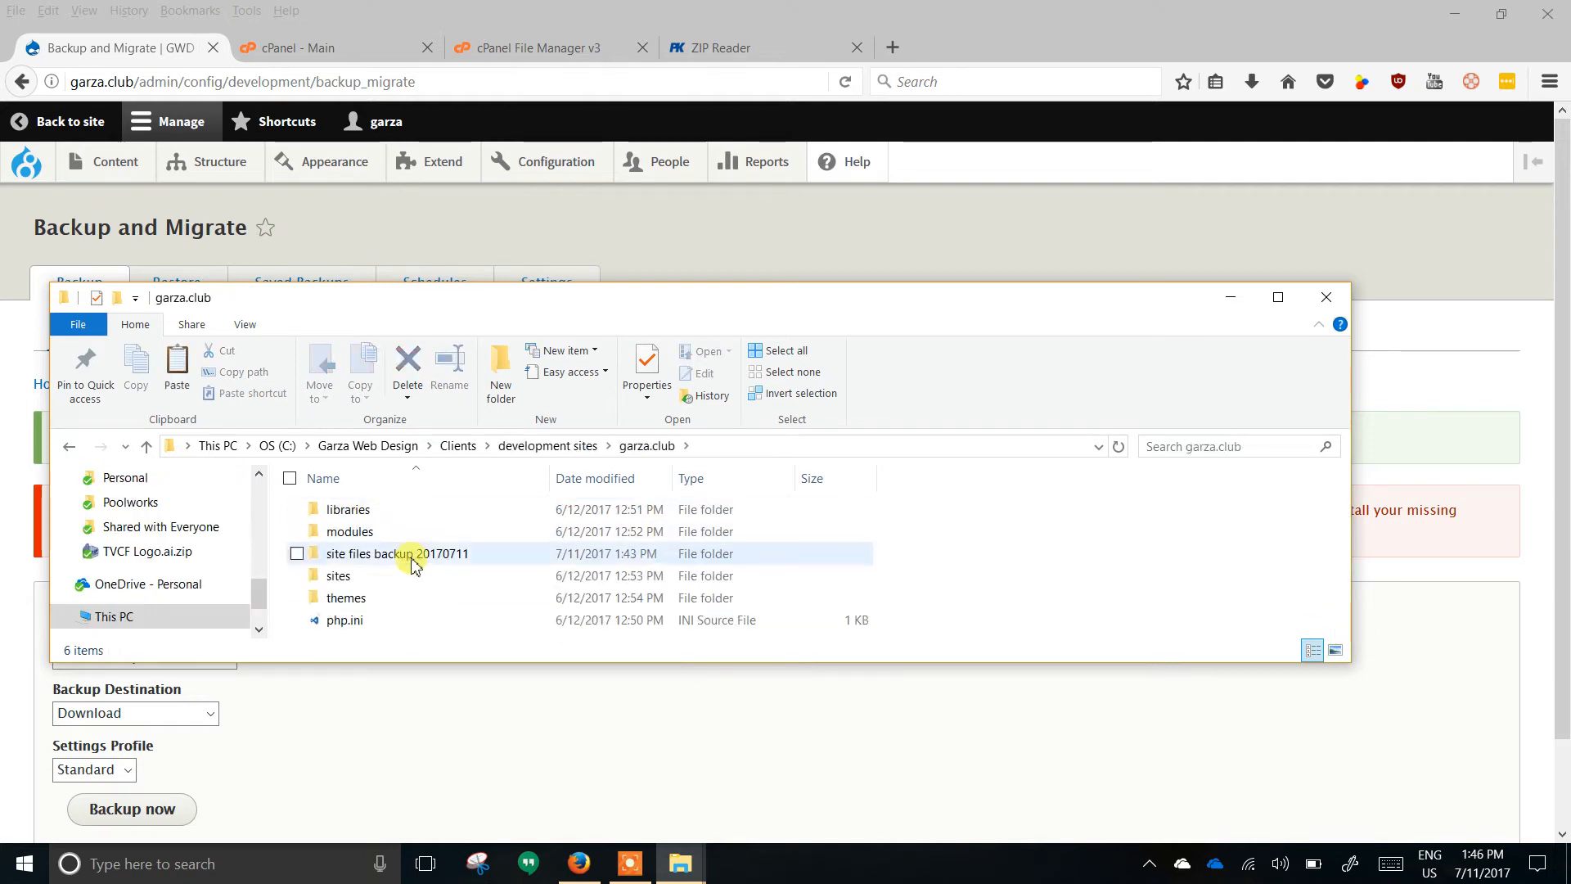
Create a folder named "database backups" inside the garza.club folder.
left_click(461, 641)
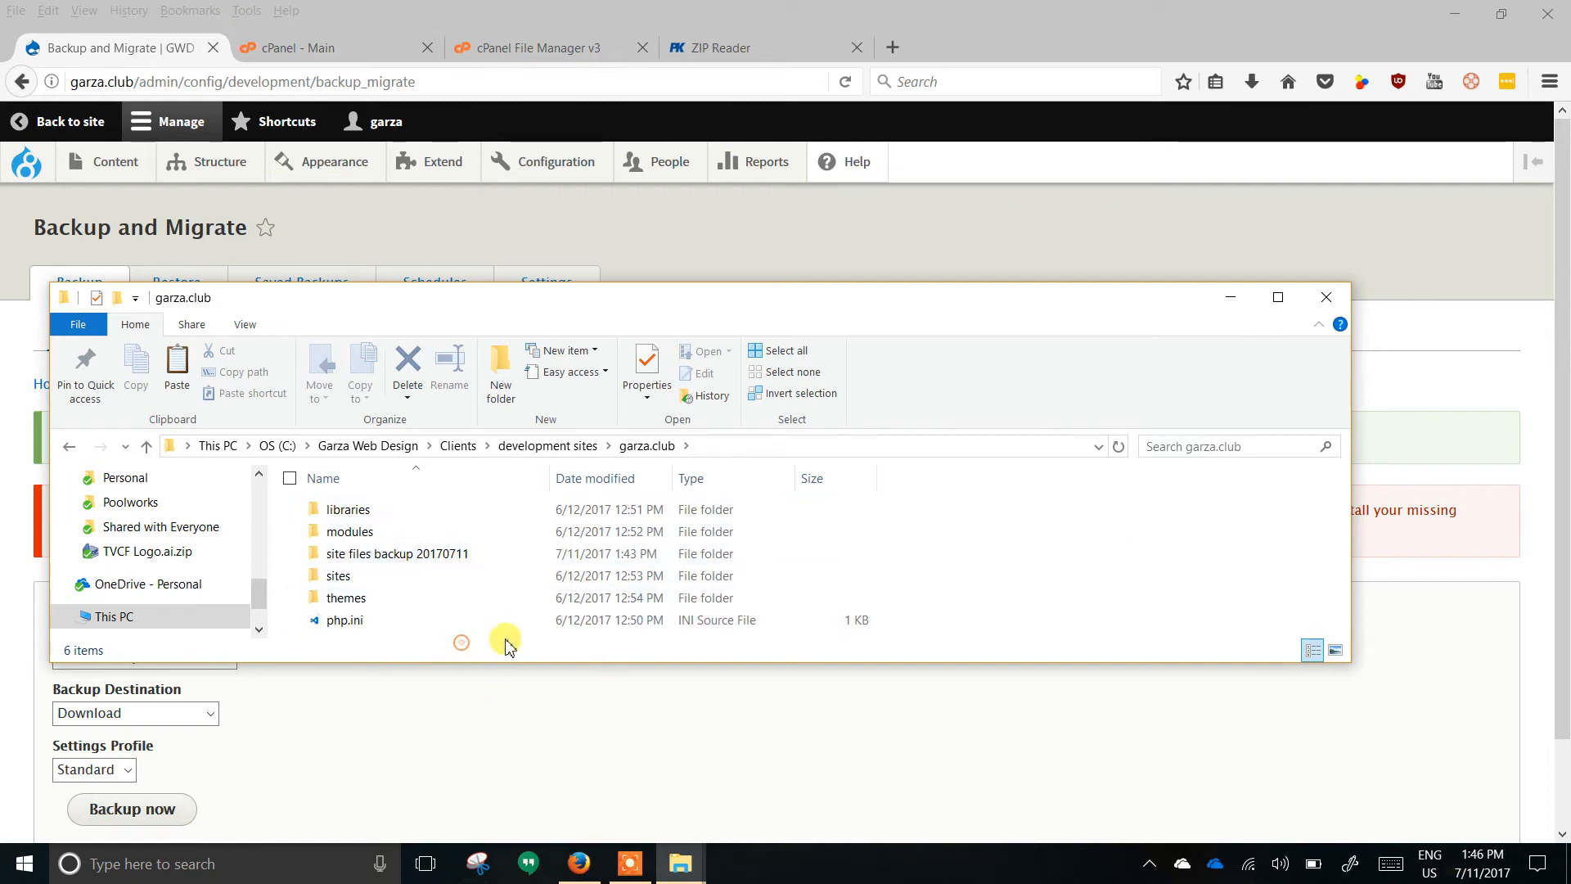
right_click(996, 615)
mouse_move(945, 577)
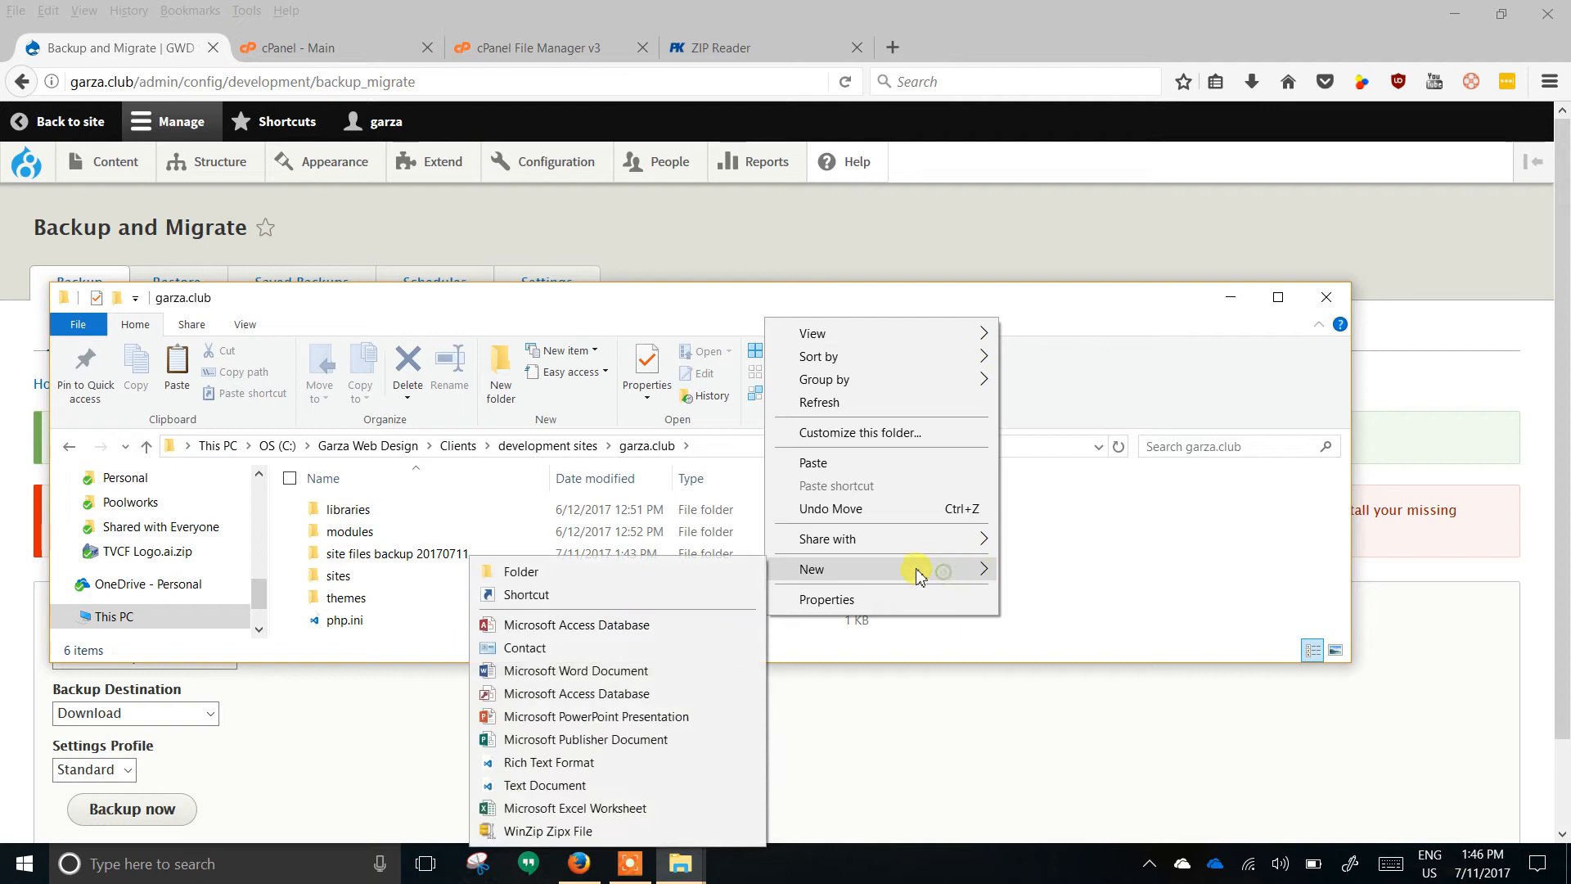
left_click(633, 573)
type("data")
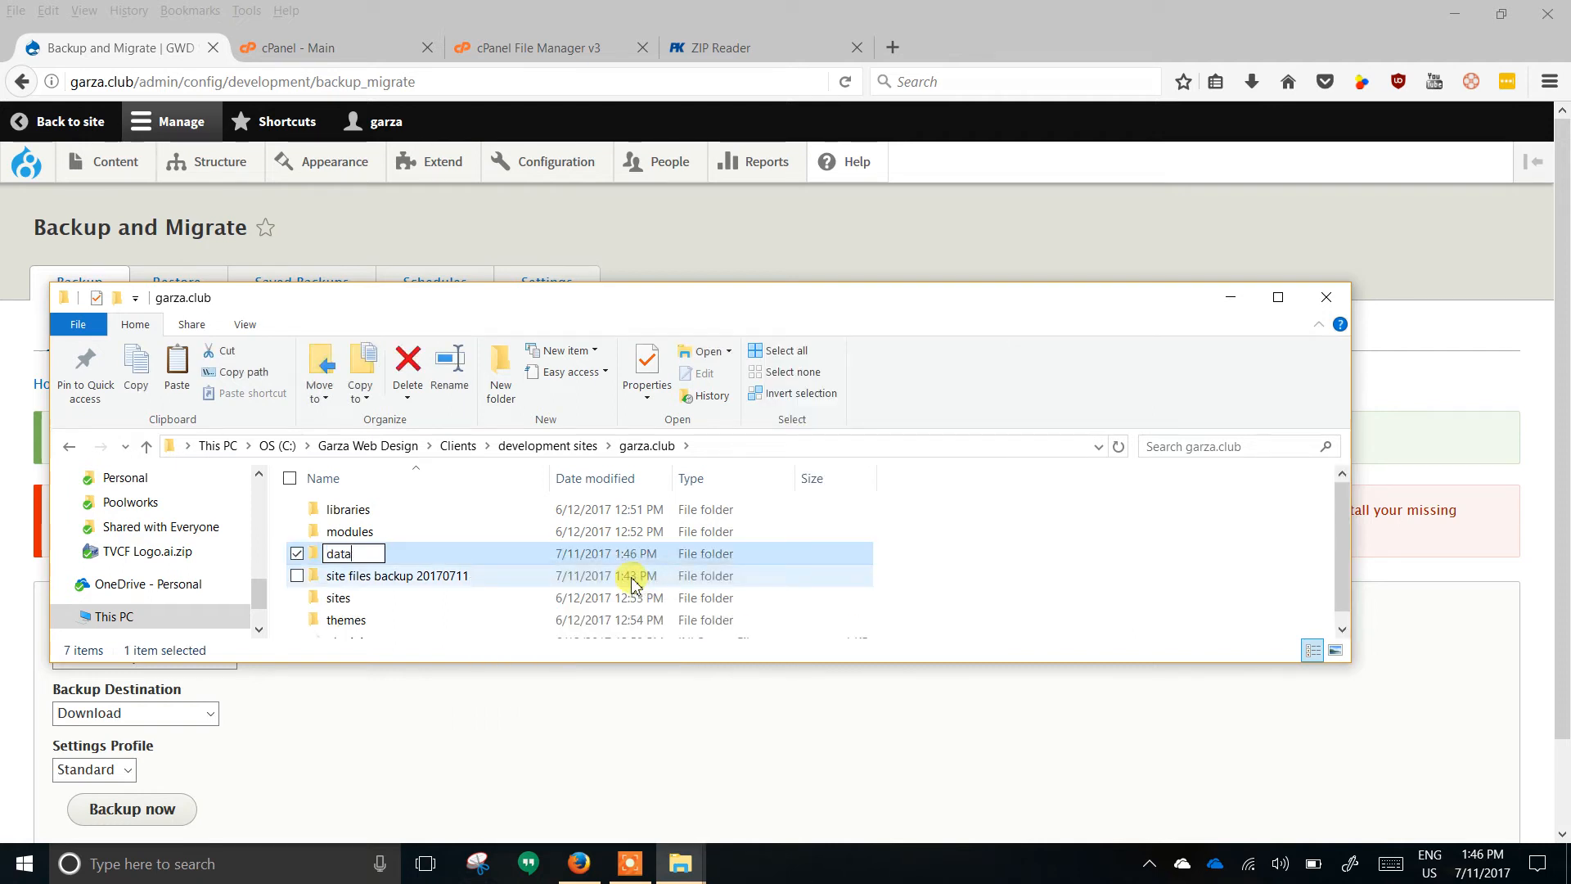
type("base backsup")
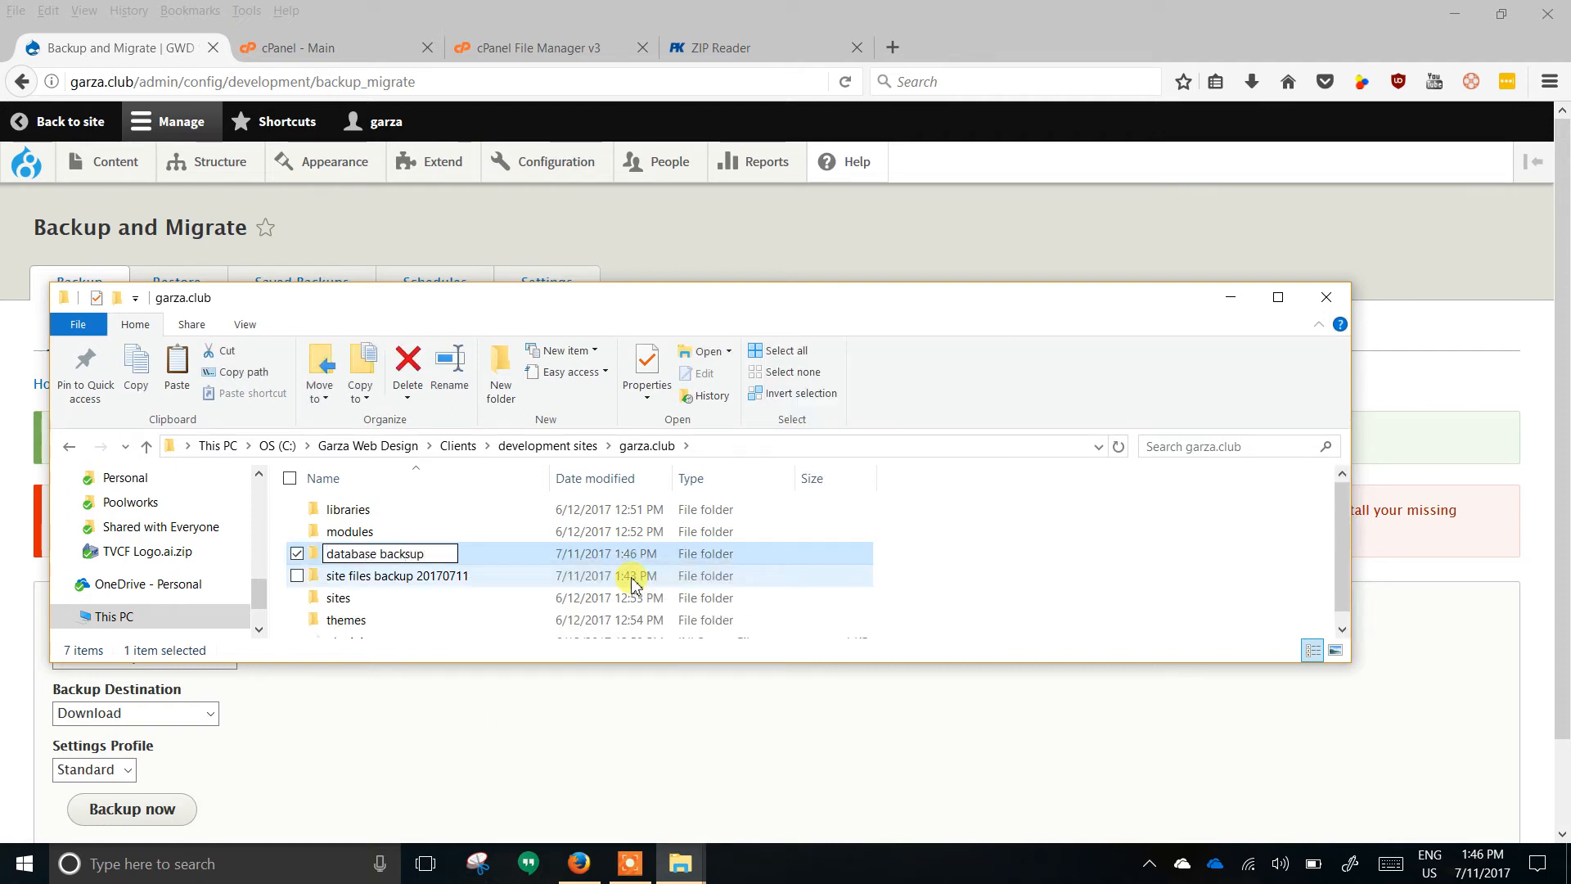
type("s")
key("Return")
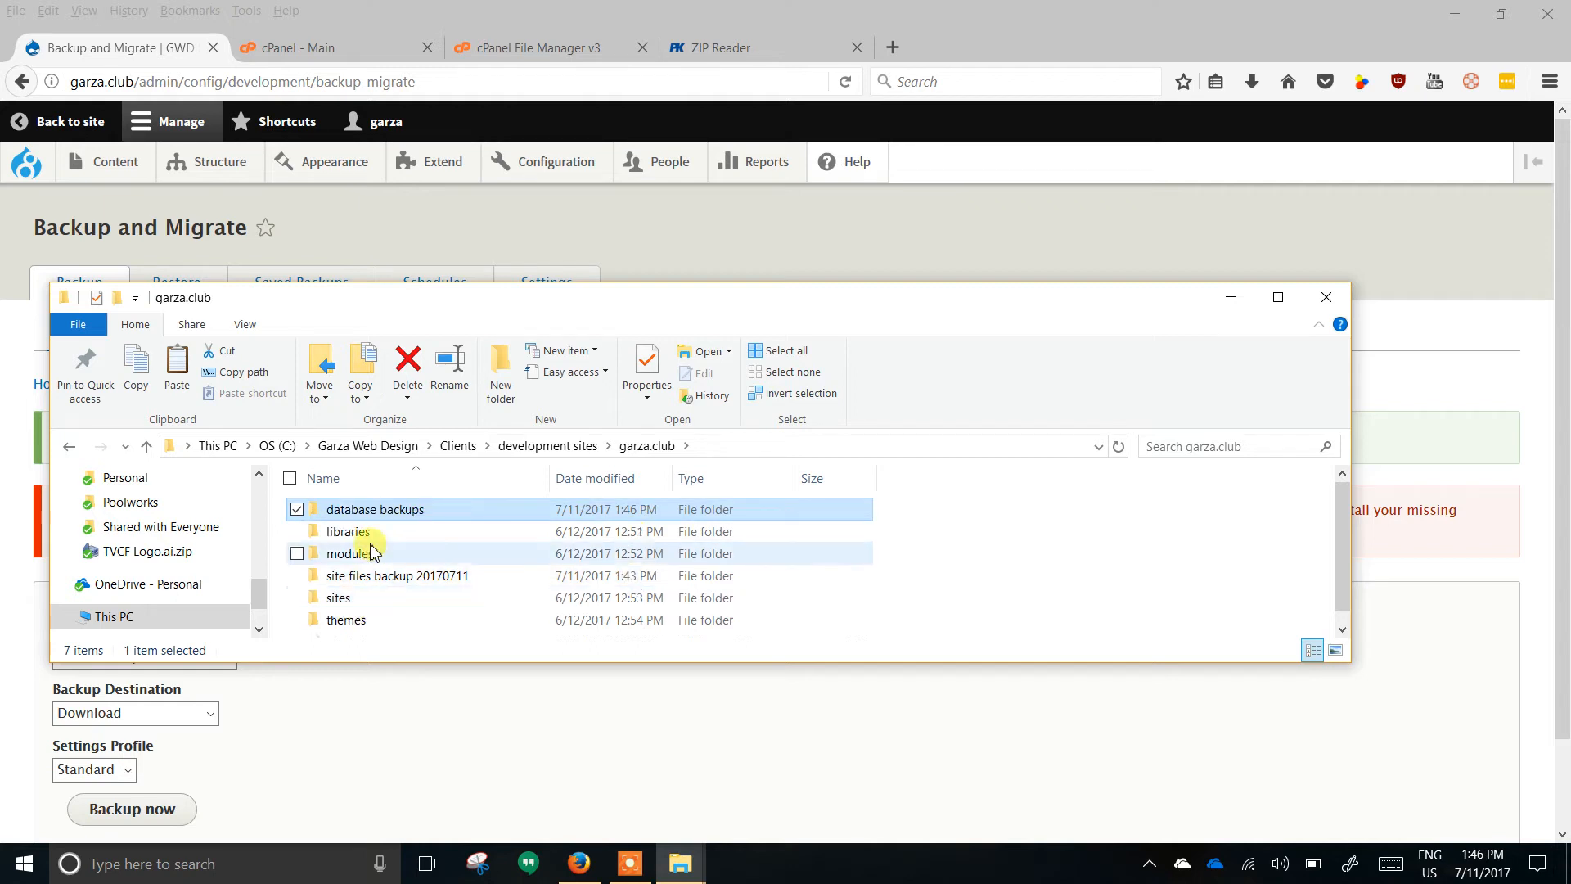
Paste the cut database backup into the database backups folder, fit the Name column to the full file name, and close the window.
double_click(305, 516)
right_click(440, 536)
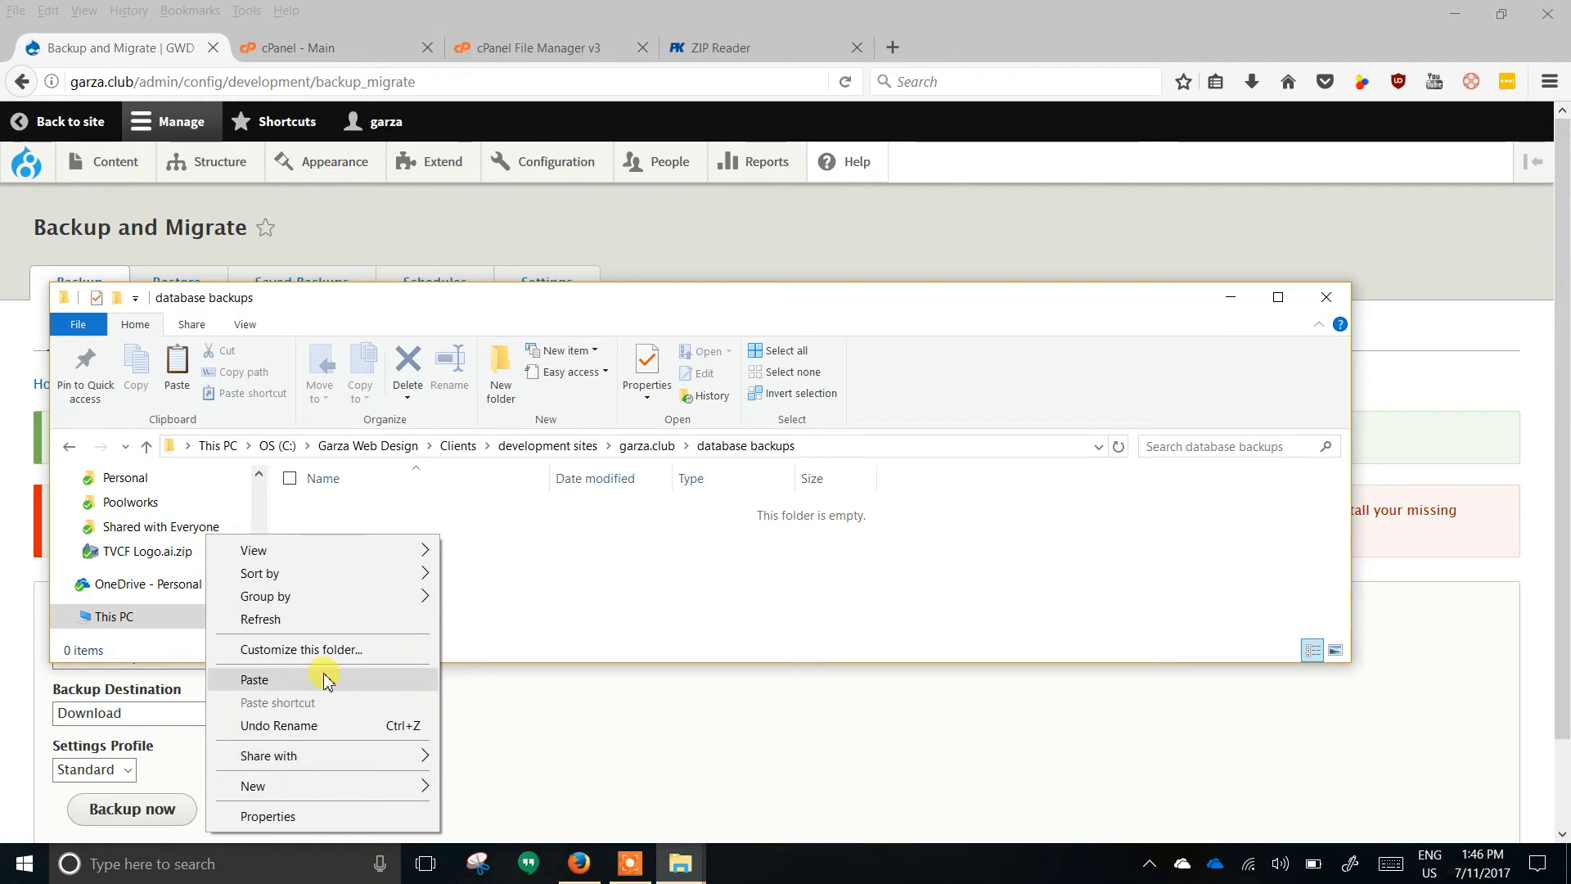
left_click(353, 679)
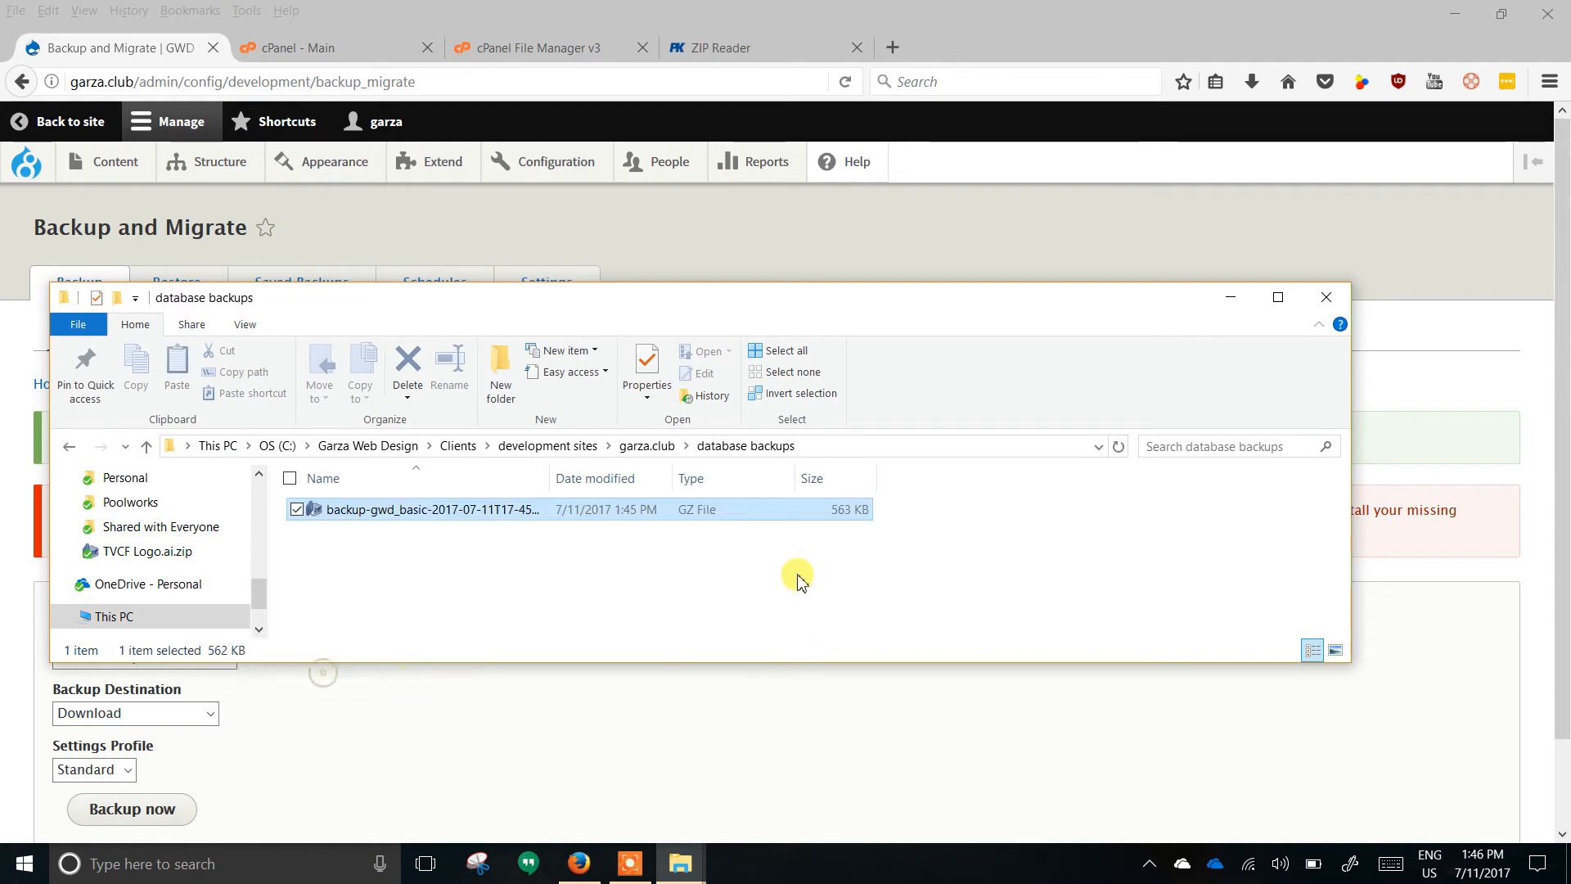
double_click(551, 481)
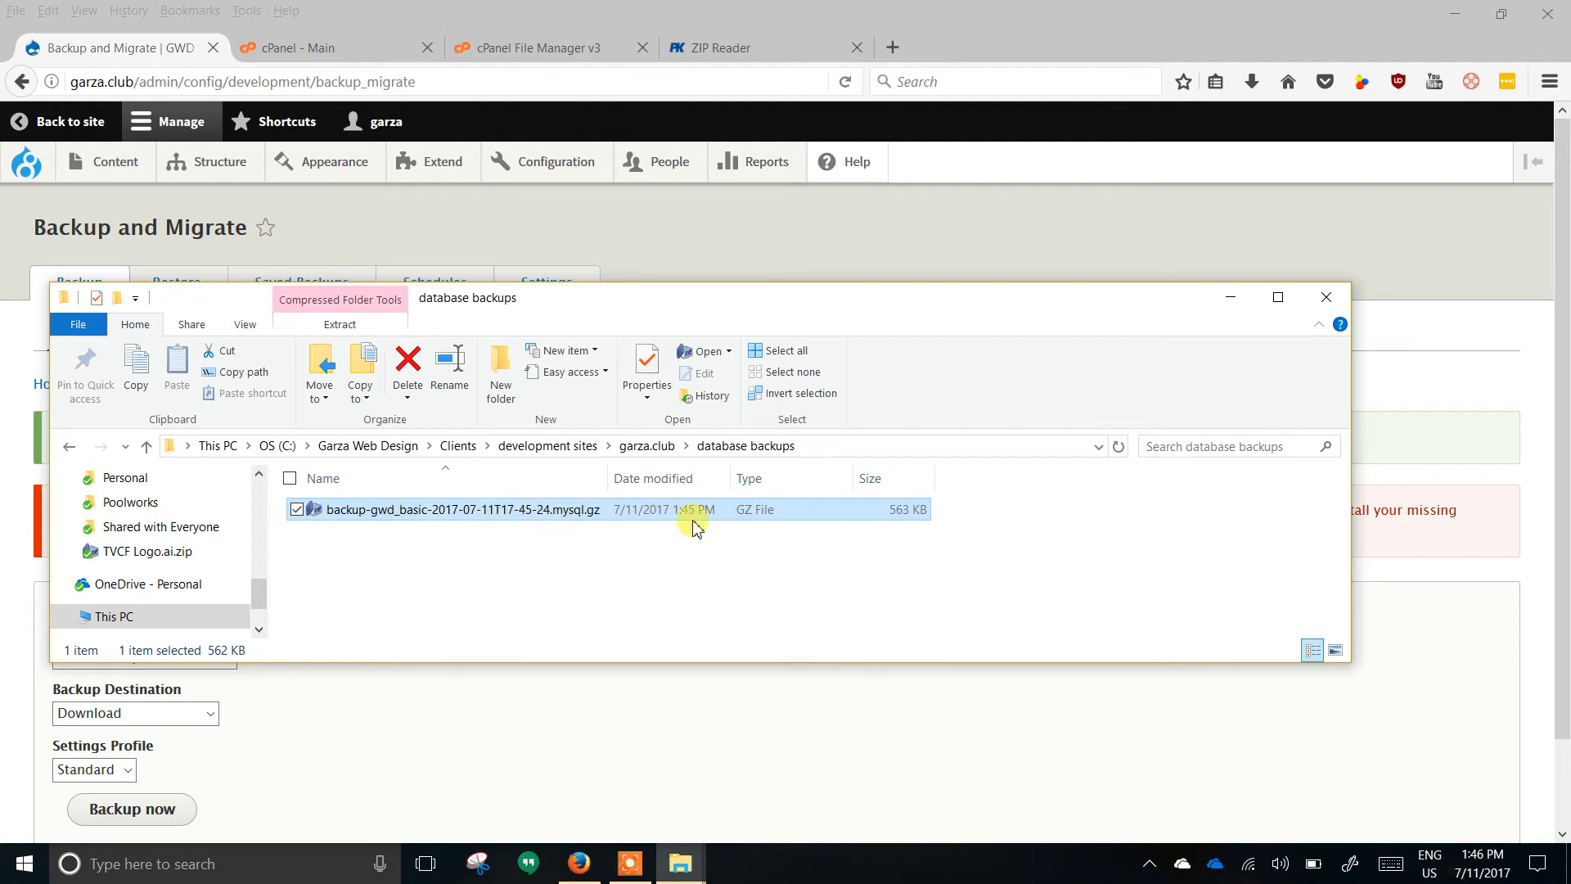
left_click(1326, 302)
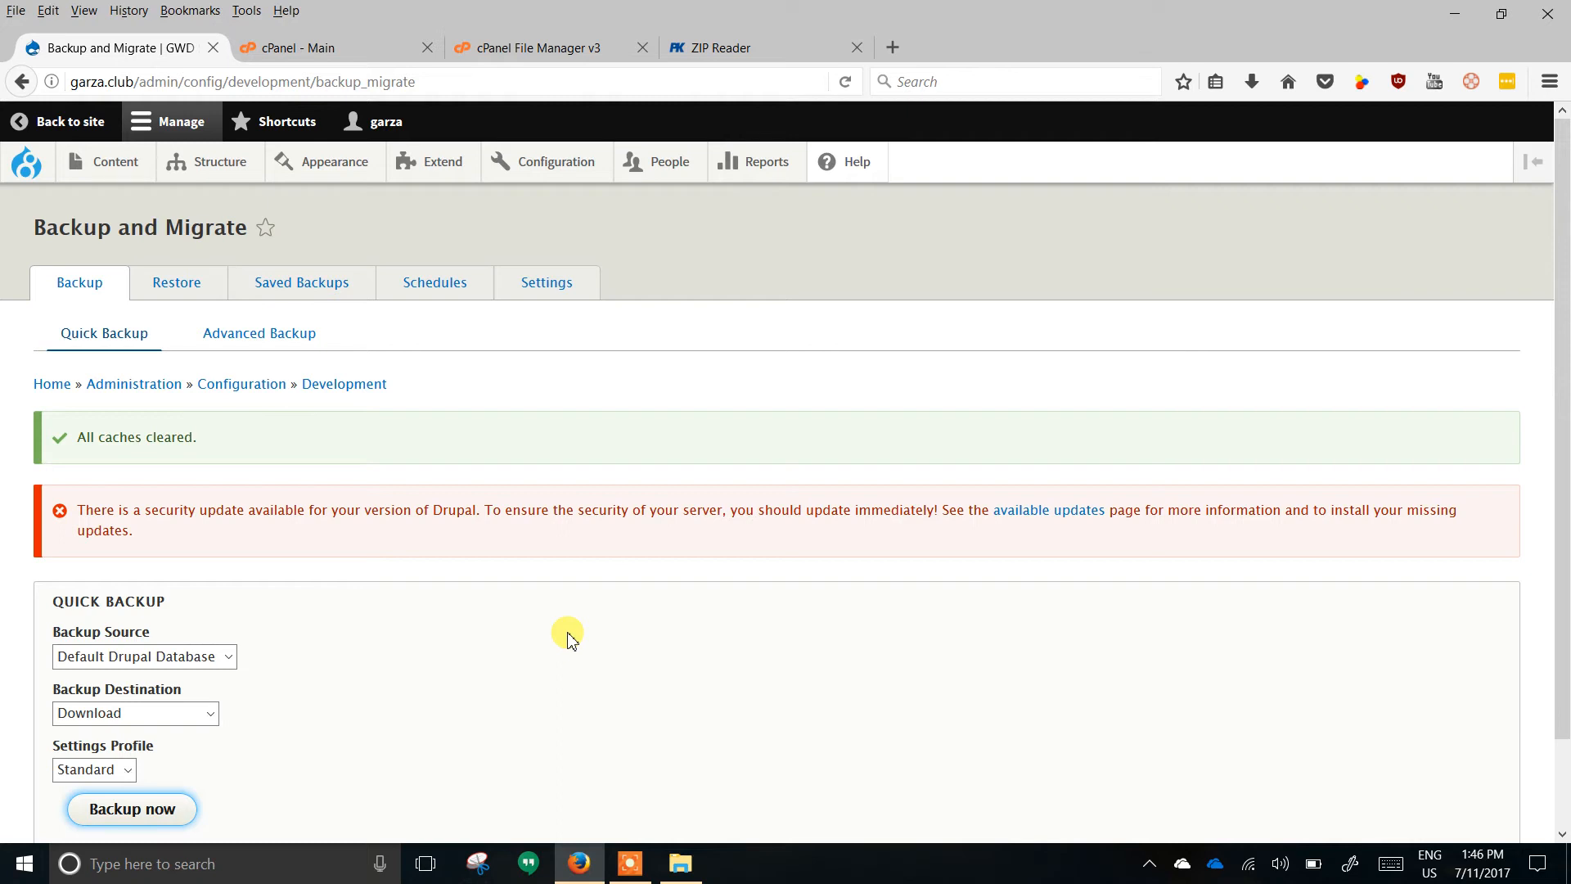
Open the site's Maintenance mode settings and enable the option to put the site into maintenance mode.
mouse_move(551, 161)
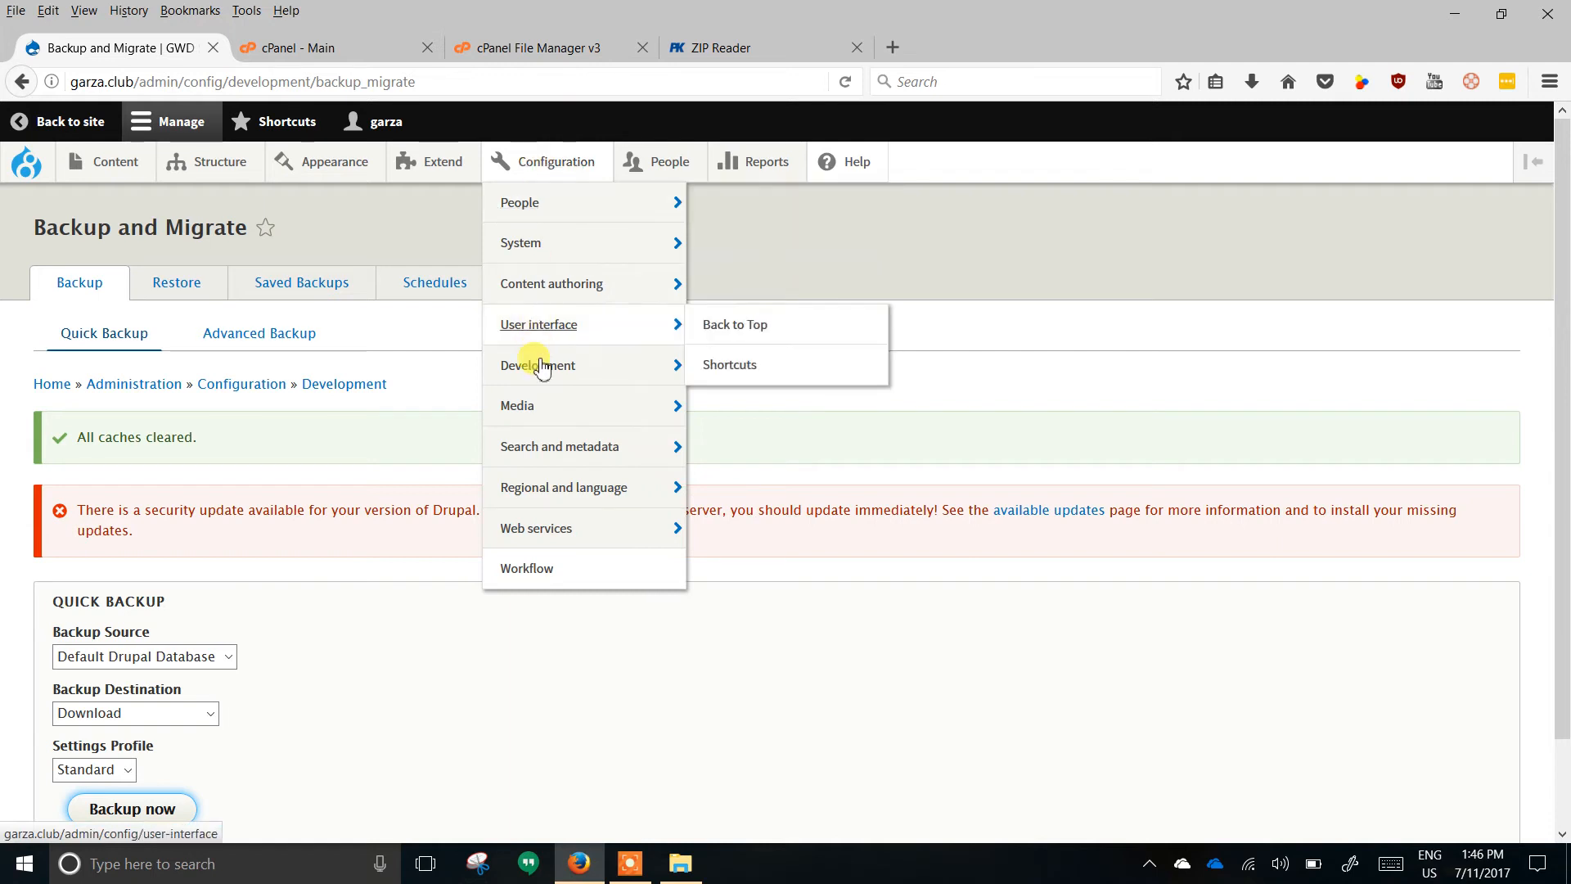
mouse_move(622, 365)
left_click(777, 449)
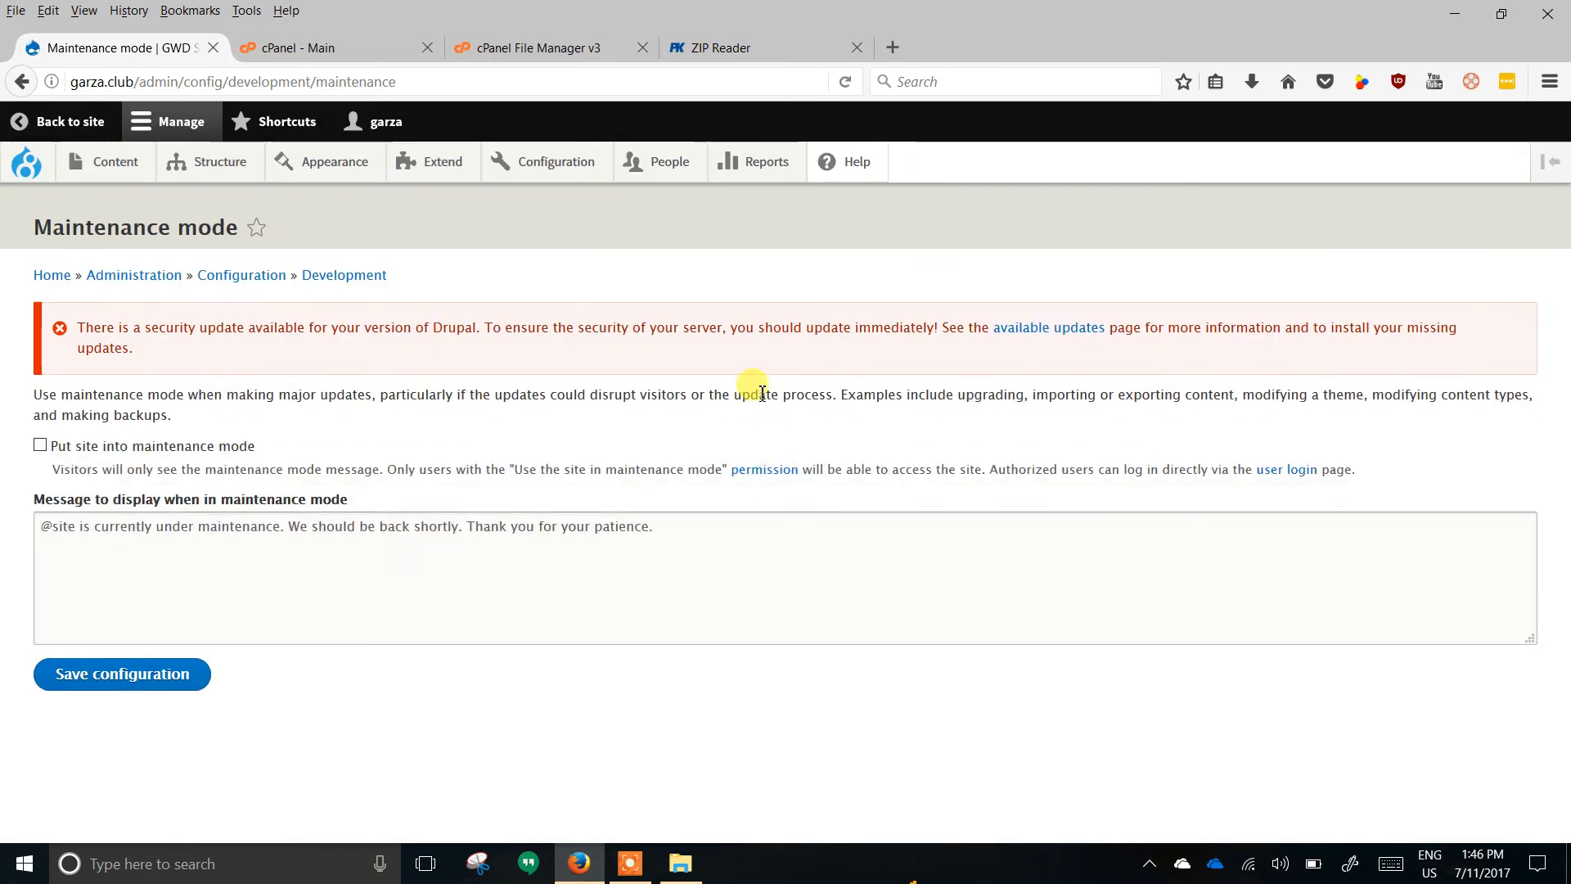
left_click(39, 447)
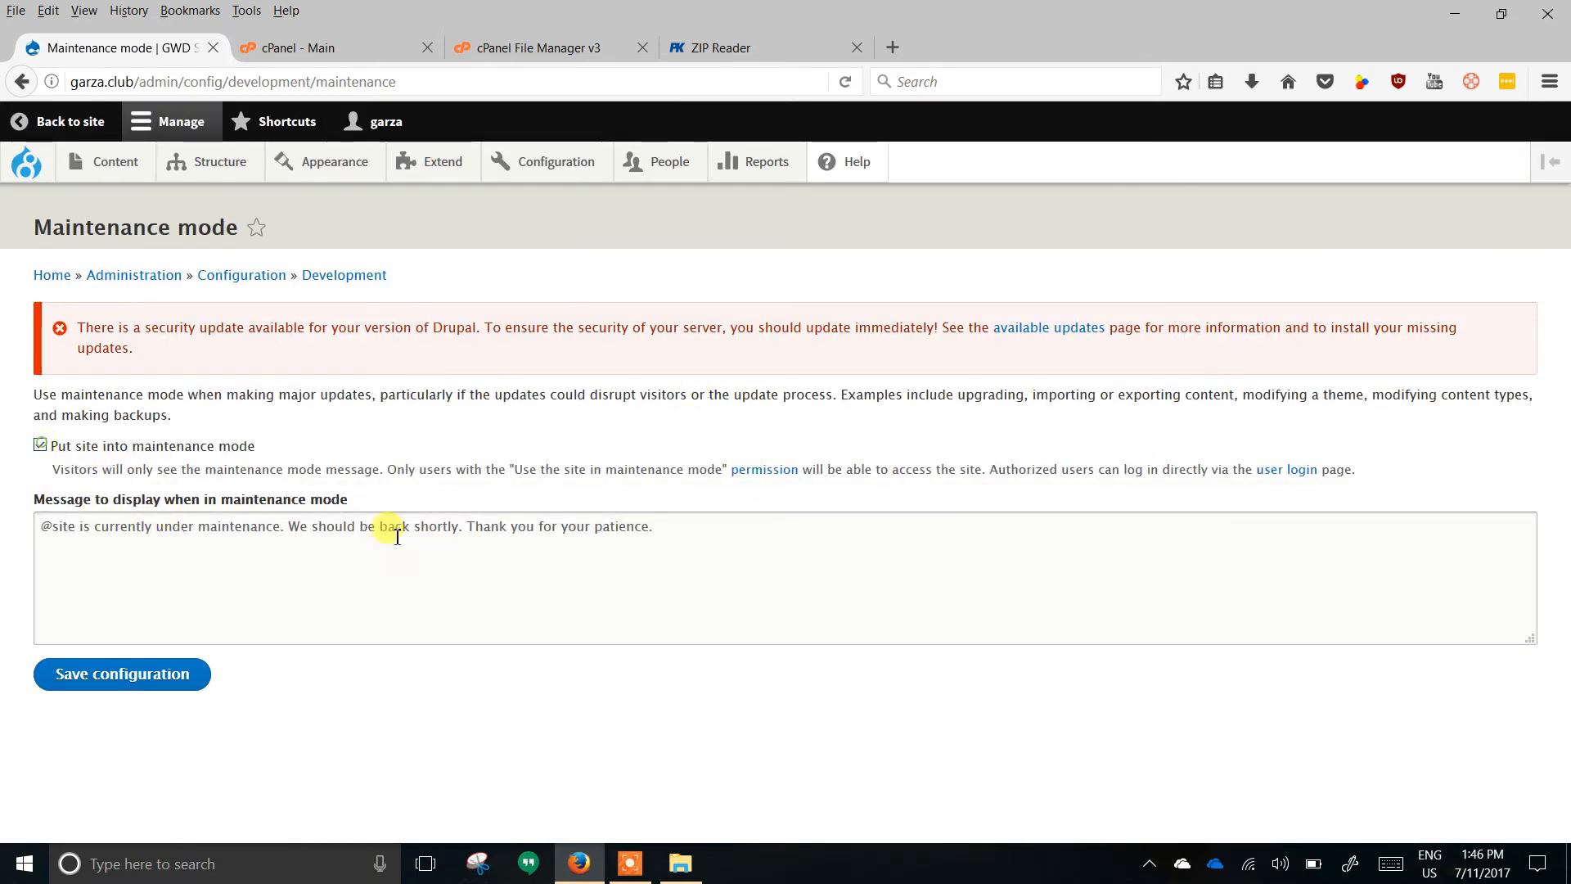
Replace "maintenance" with "security updates" in the maintenance mode message and save the configuration.
double_click(234, 528)
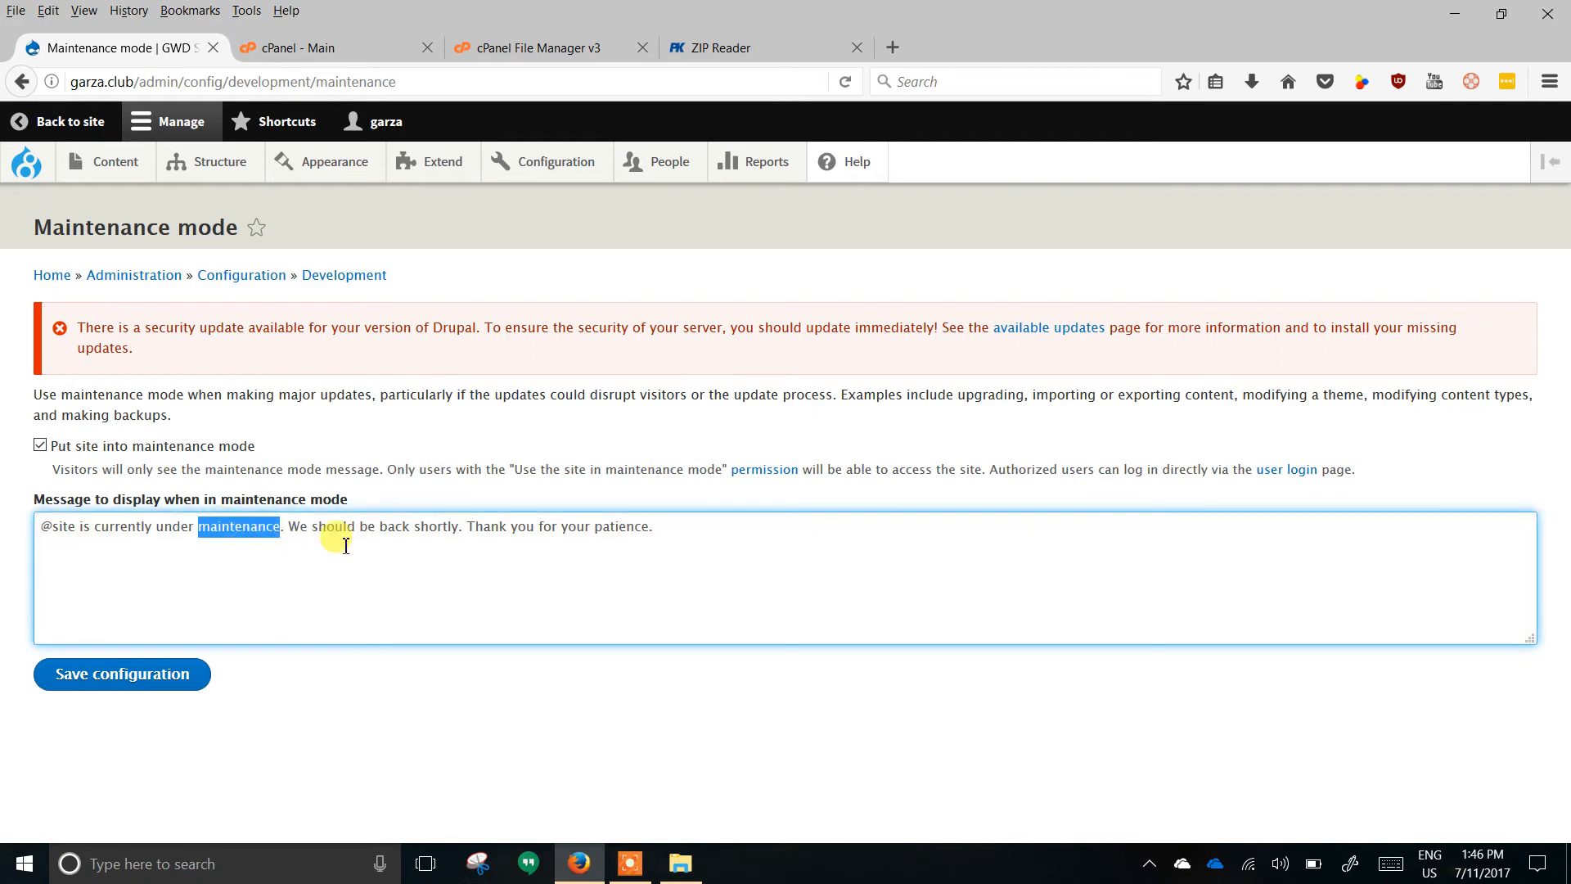
type("security")
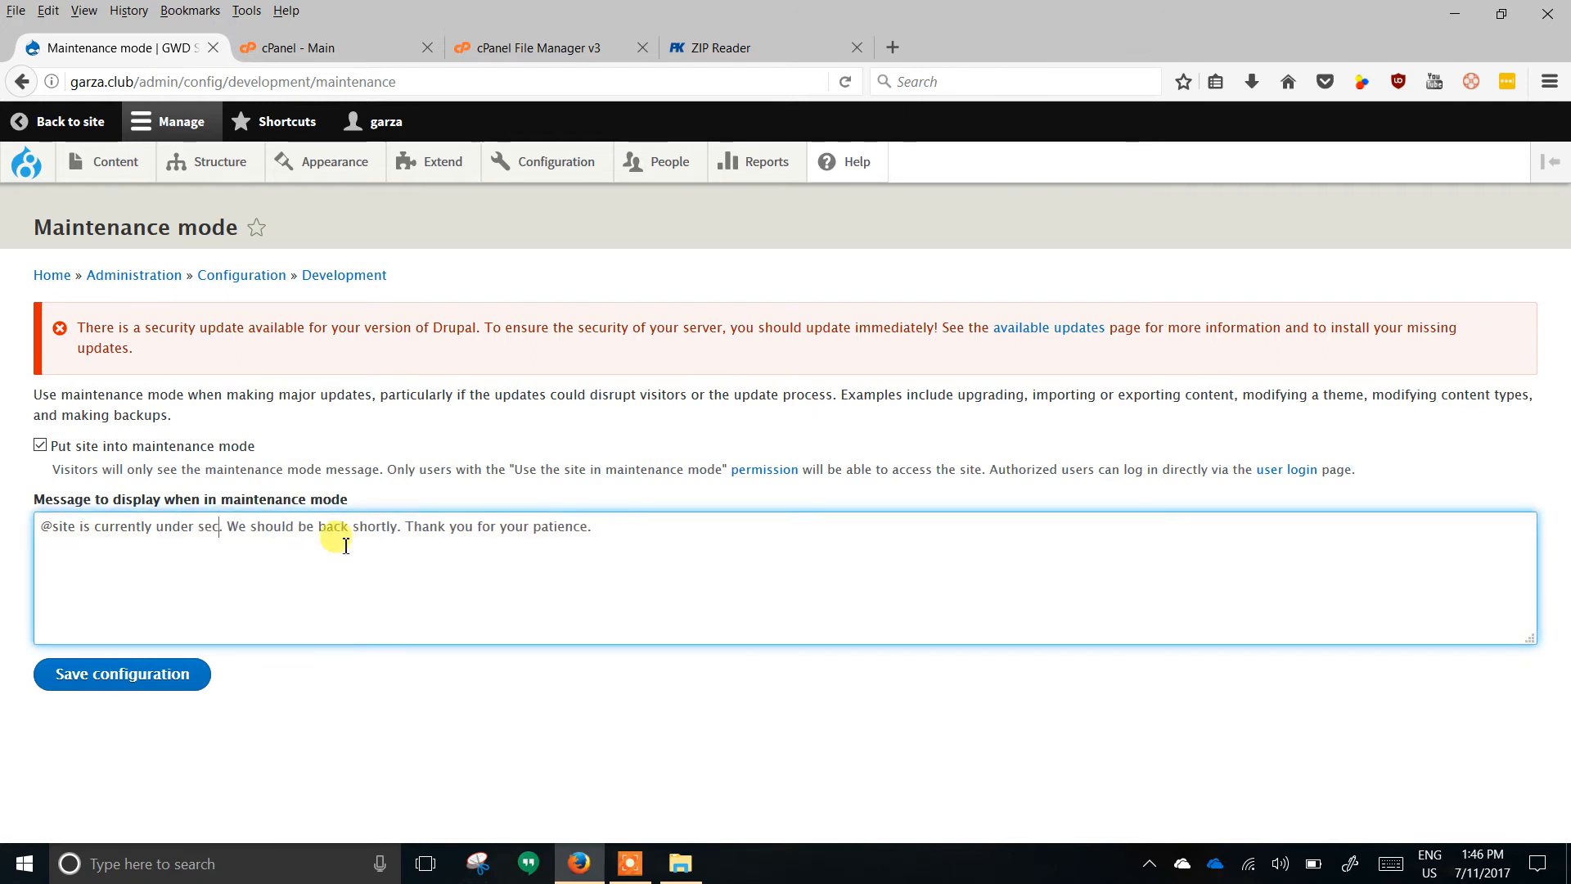
type(" updates")
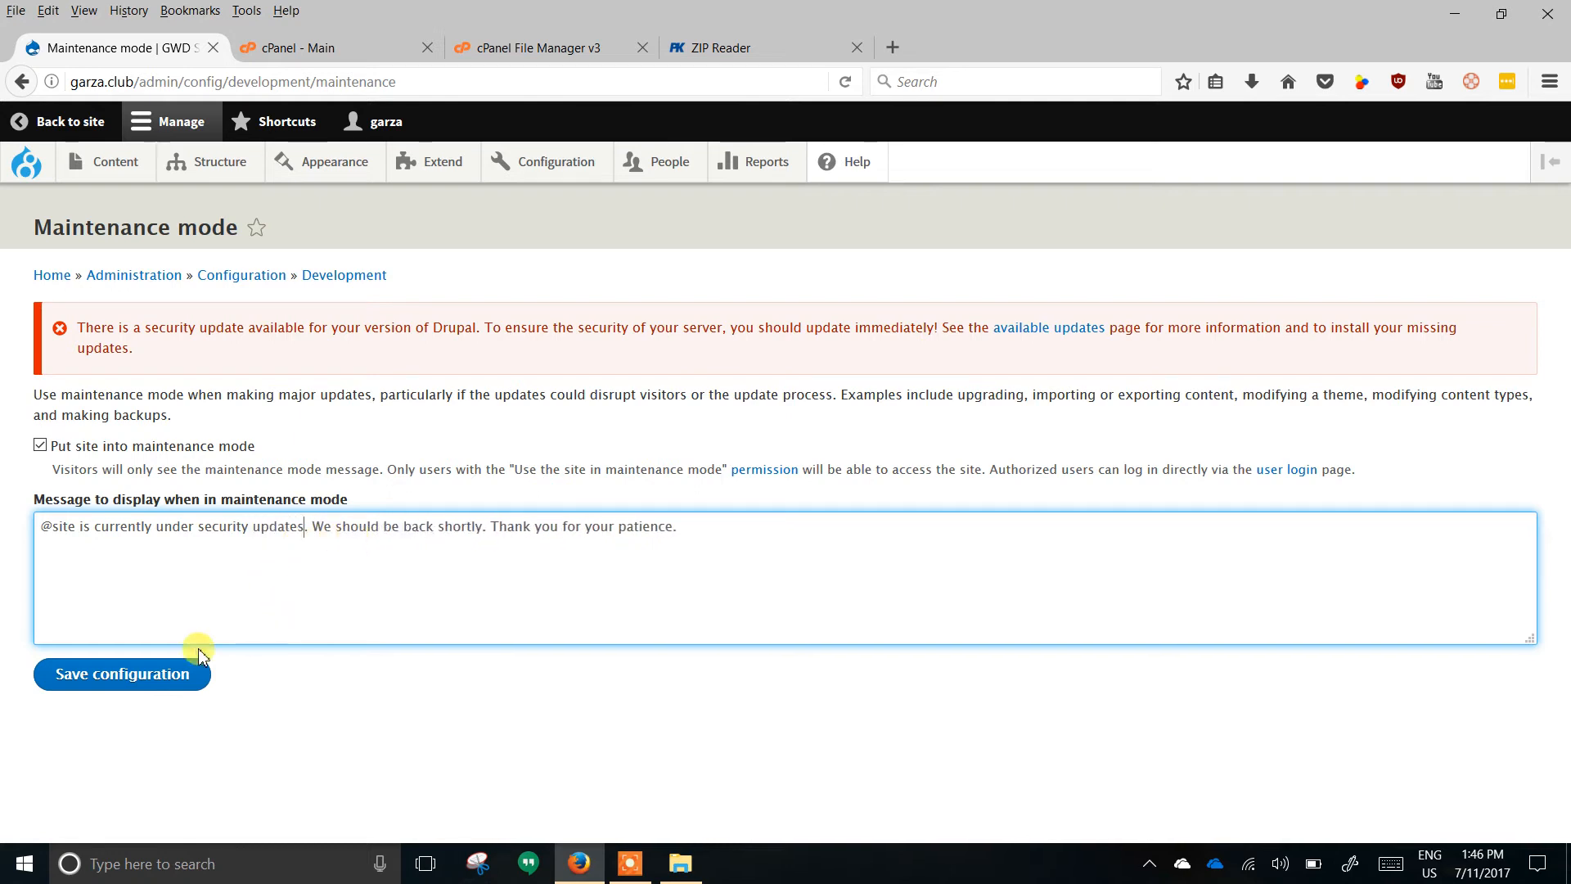
left_click(124, 682)
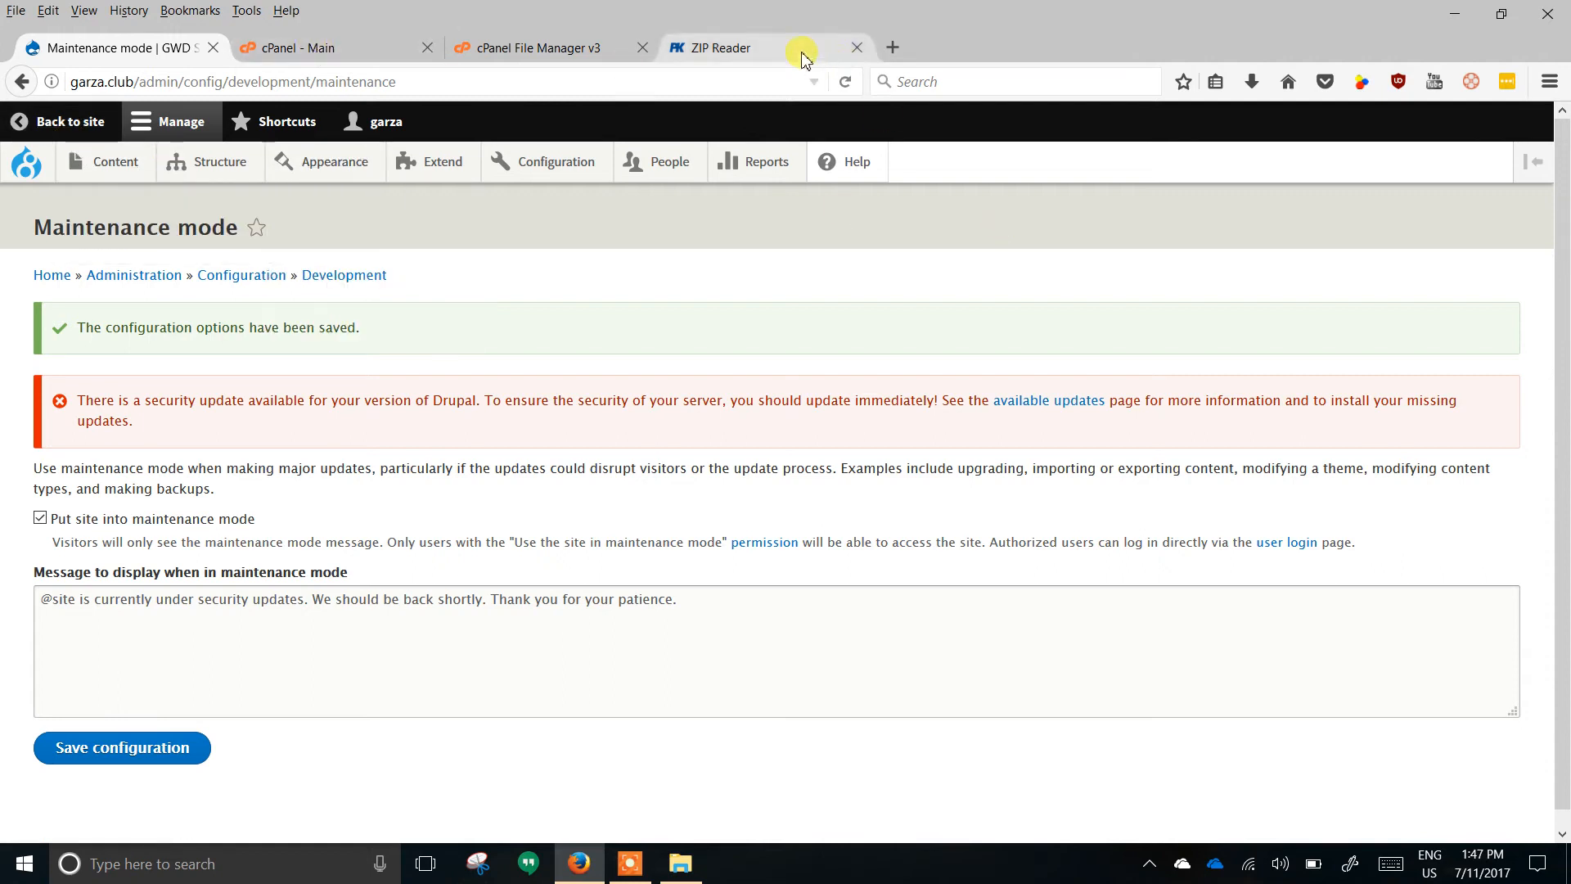
Return to cPanel's File Manager, place the browser beside the file explorer window, and show the local Downloads folder there.
left_click(558, 51)
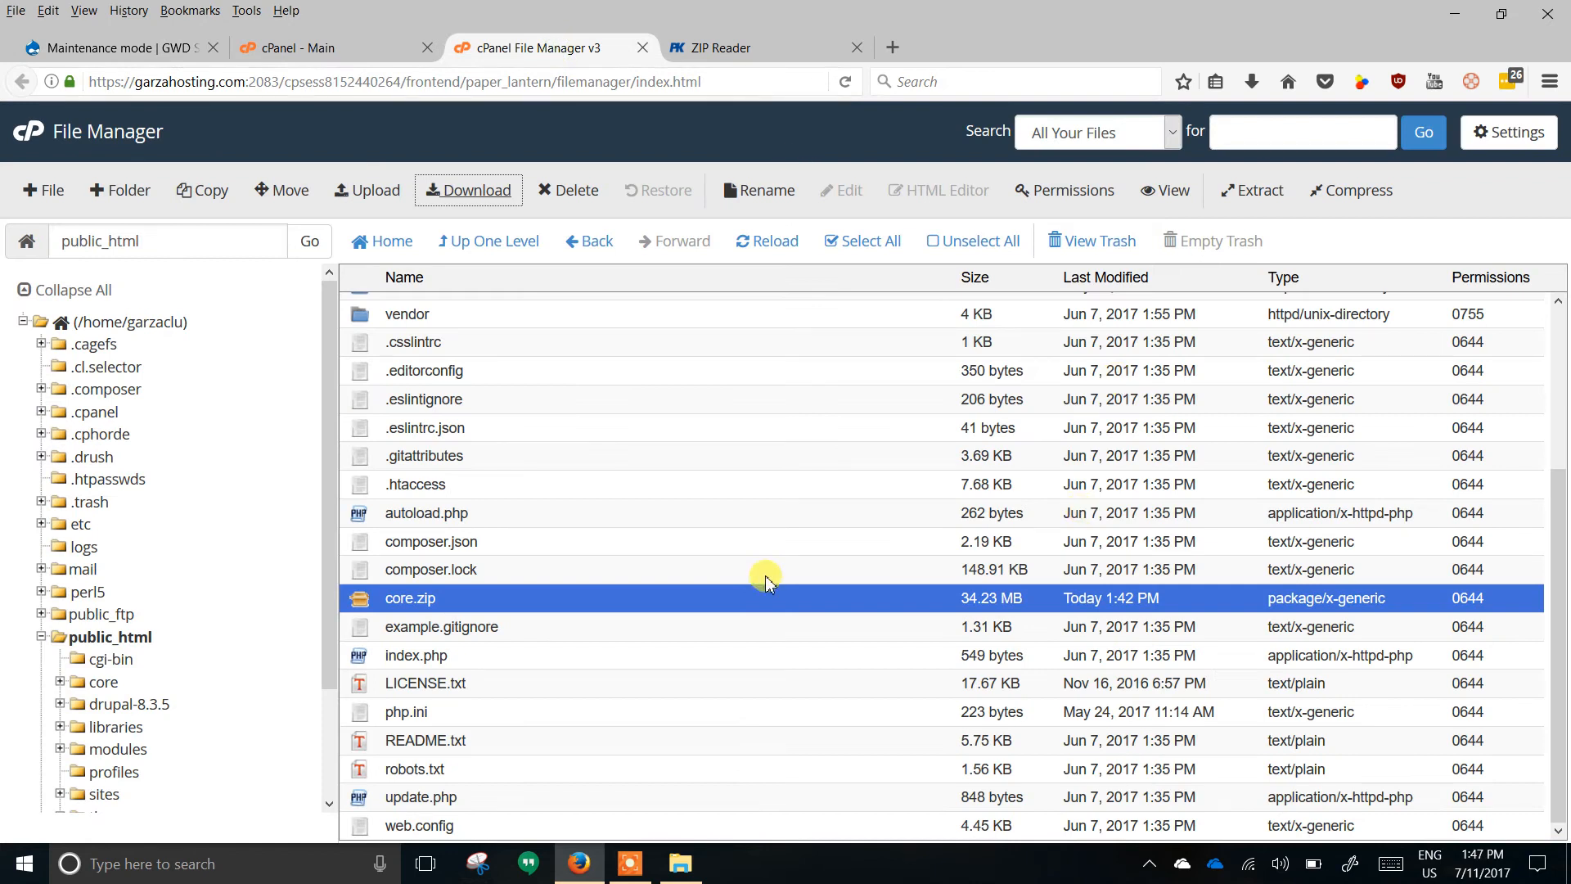
scroll(778, 556, "up", 3)
left_click_drag(1003, 54, 1570, 139)
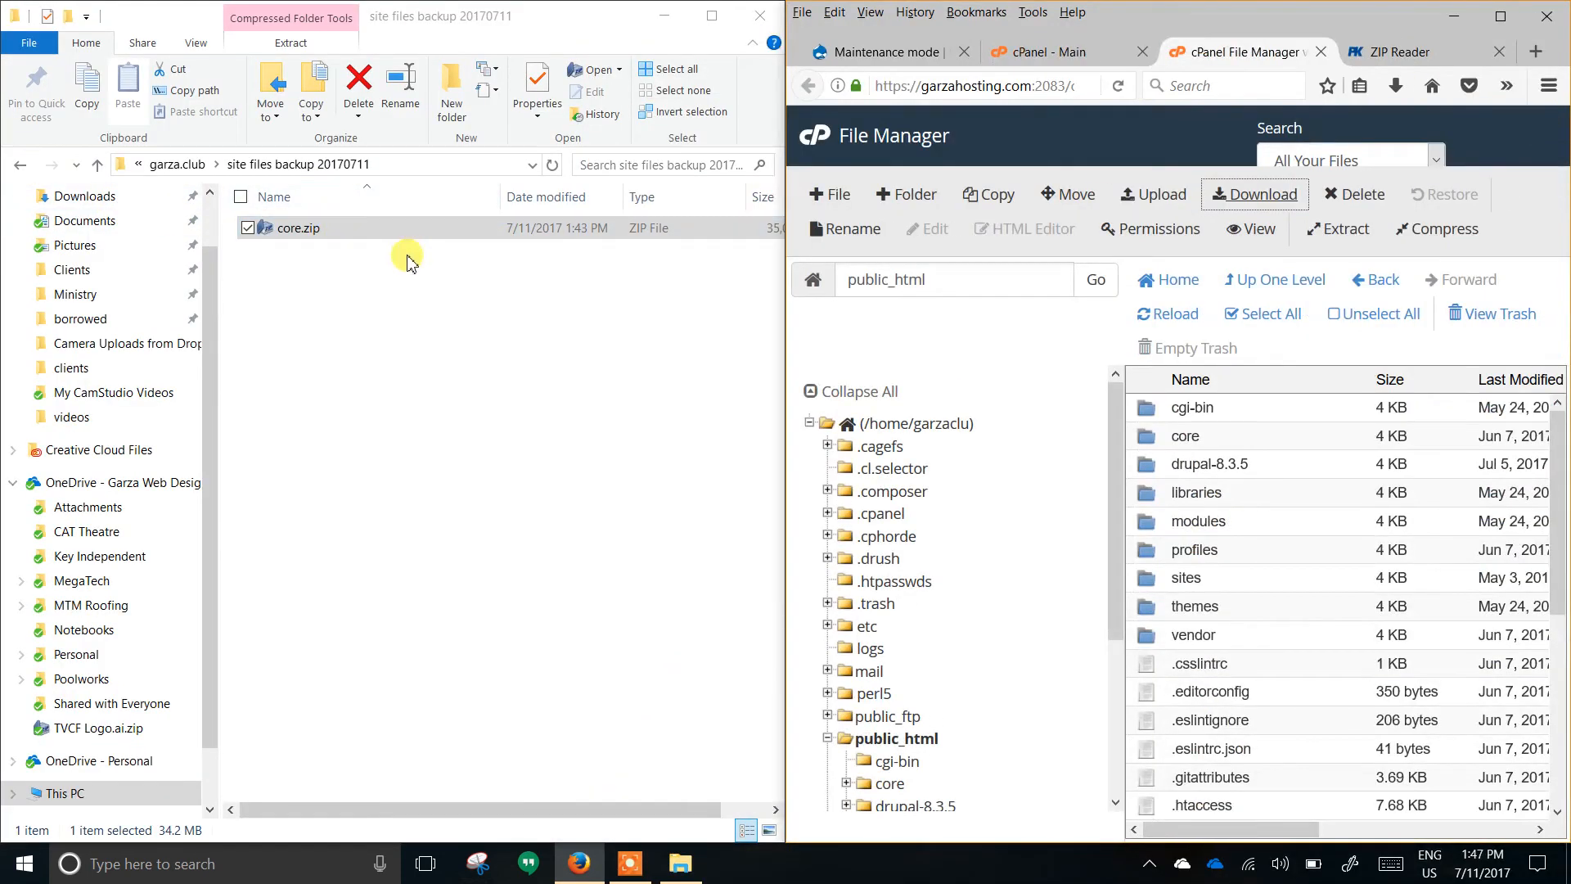
left_click(392, 300)
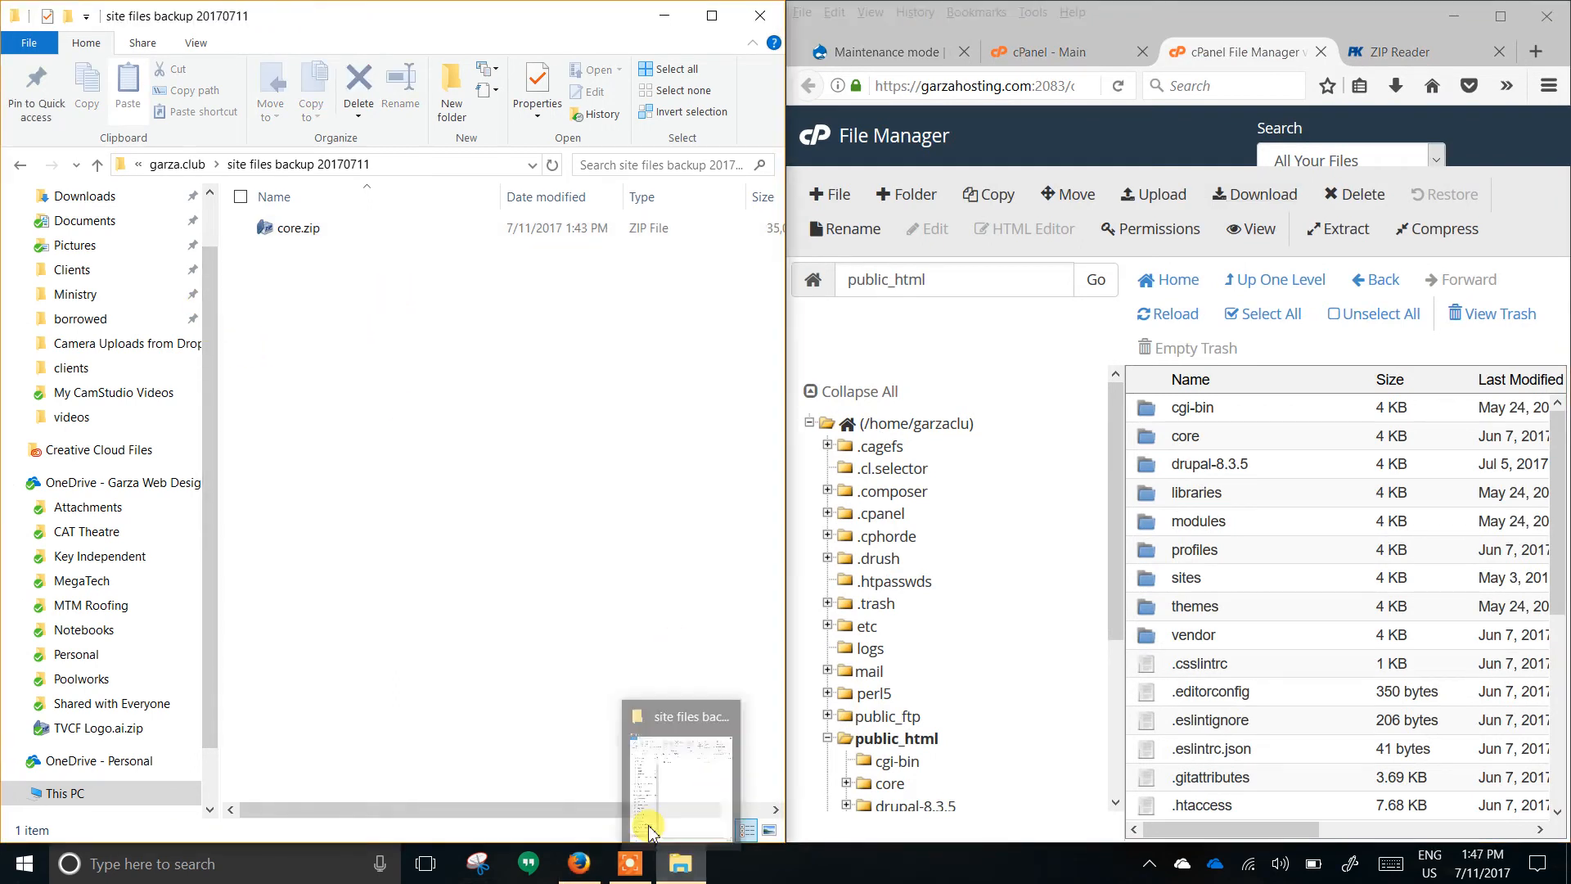
left_click(89, 196)
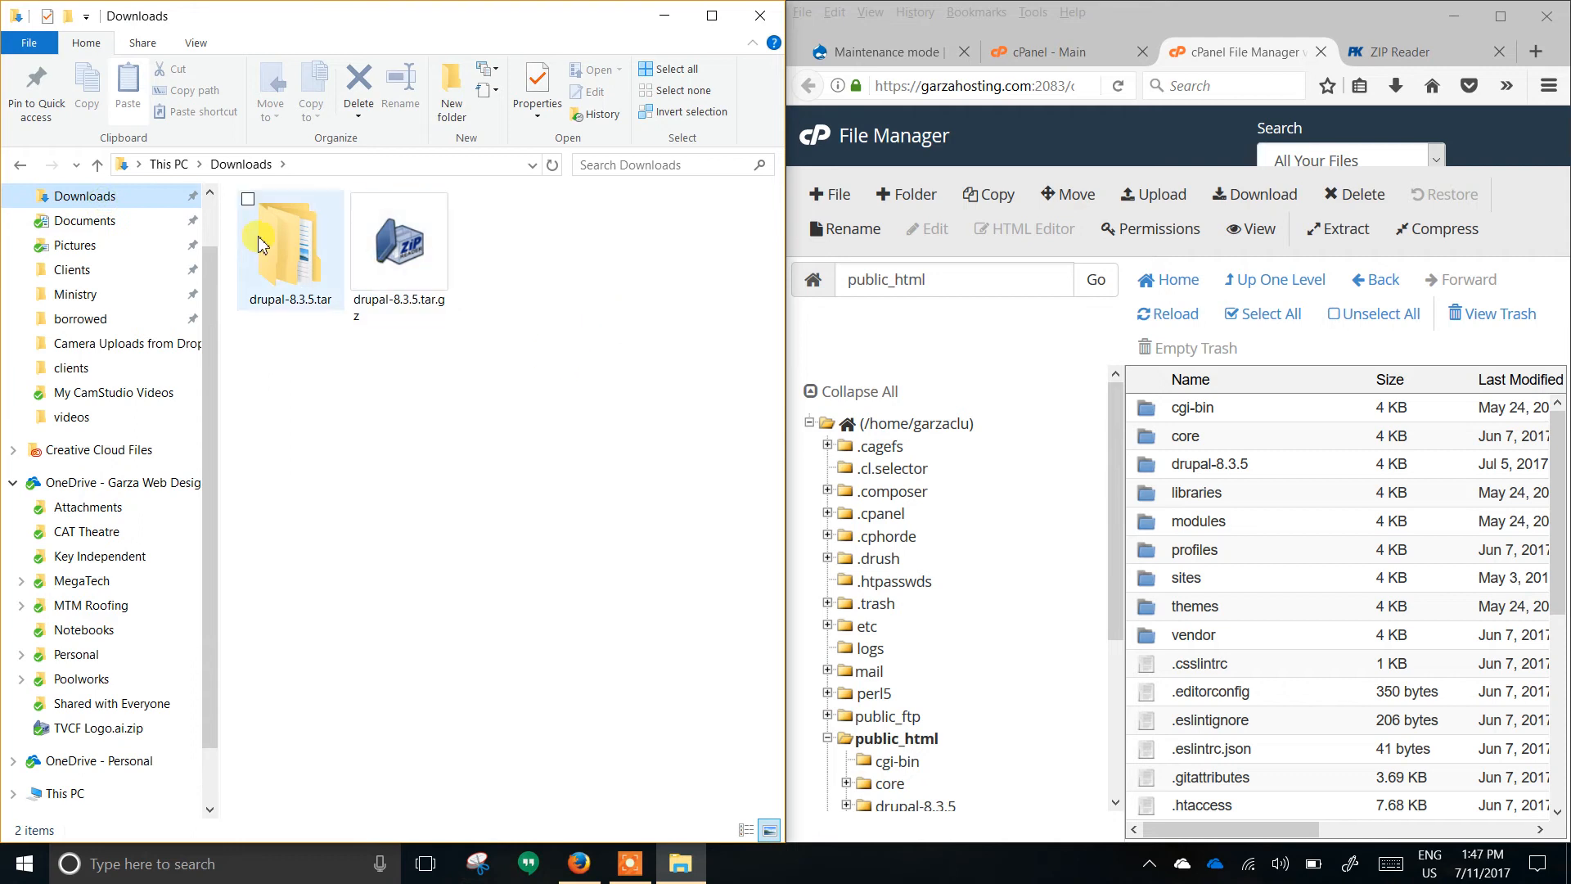
Open the extracted drupal-8.3.5 folder inside drupal-8.3.5.tar in the local Downloads folder.
double_click(286, 238)
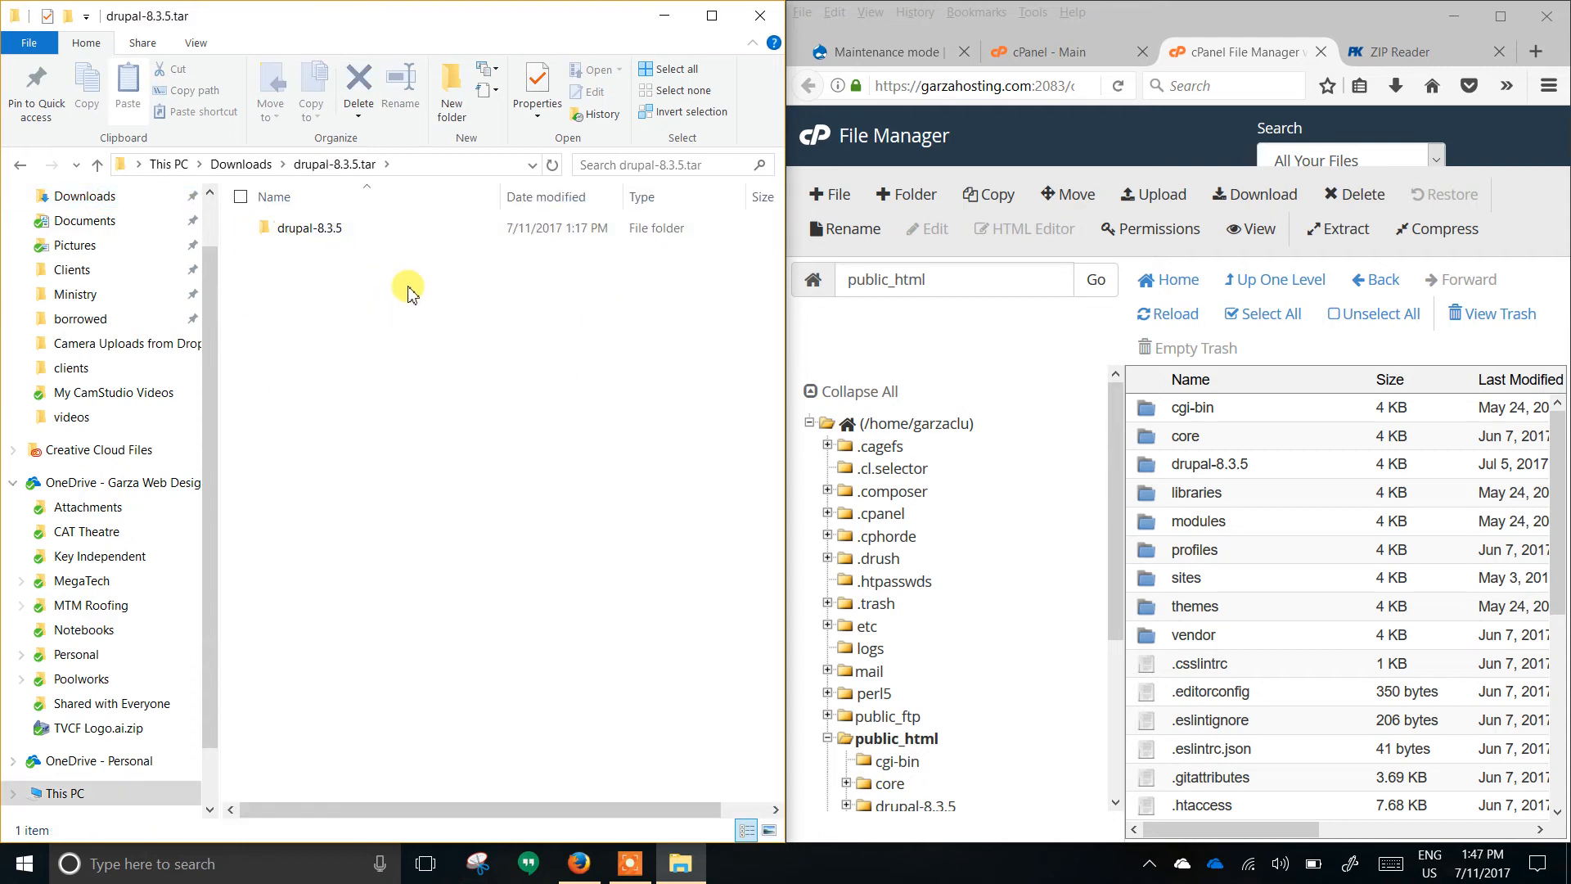
double_click(323, 228)
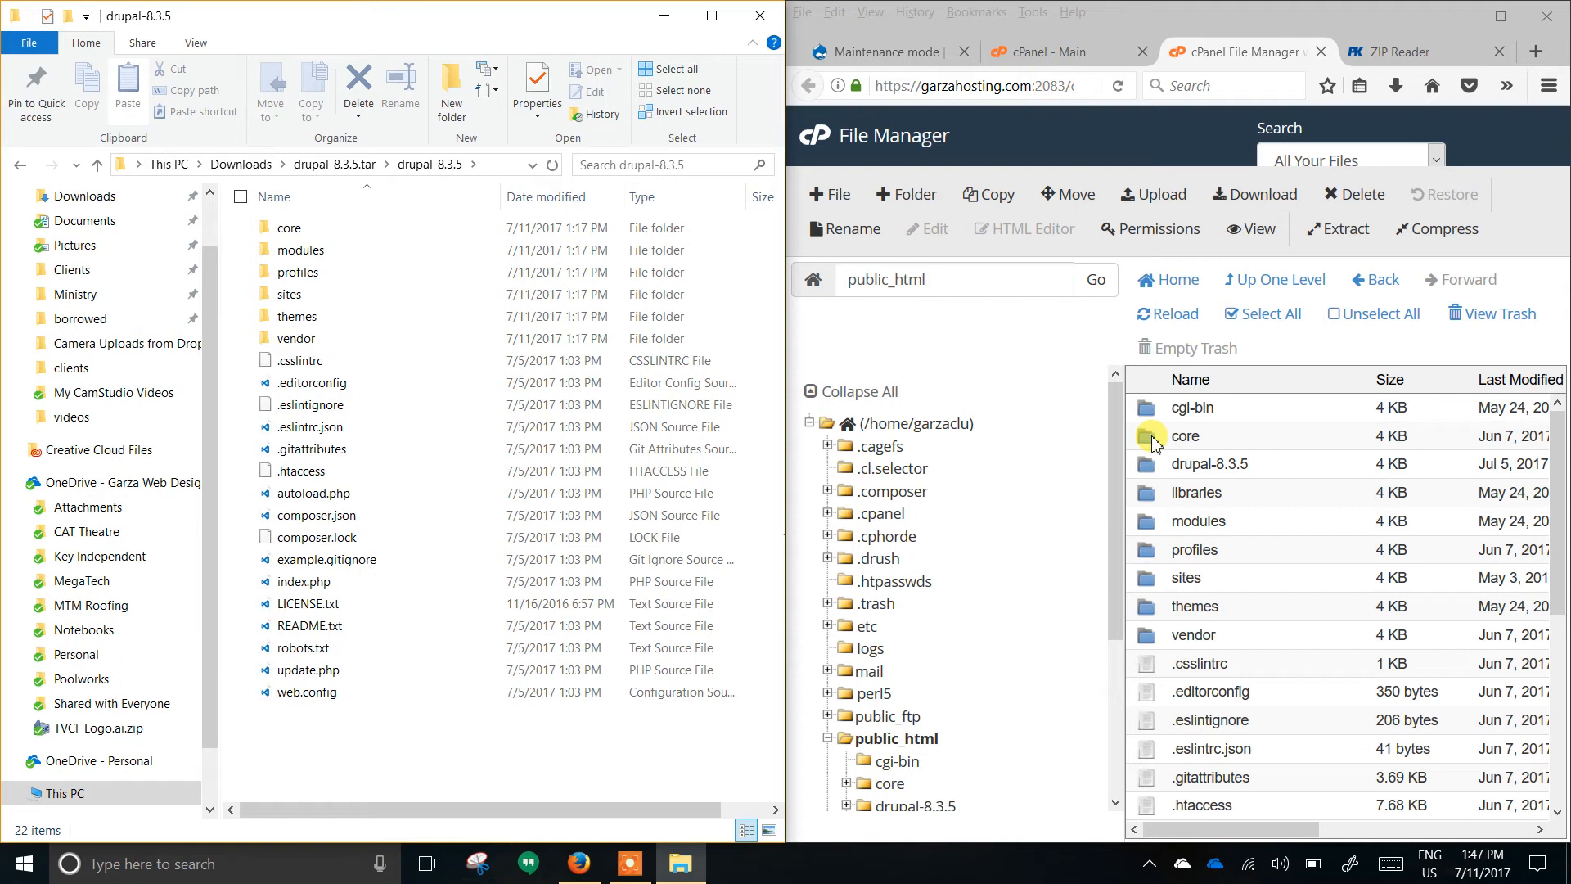
left_click(249, 165)
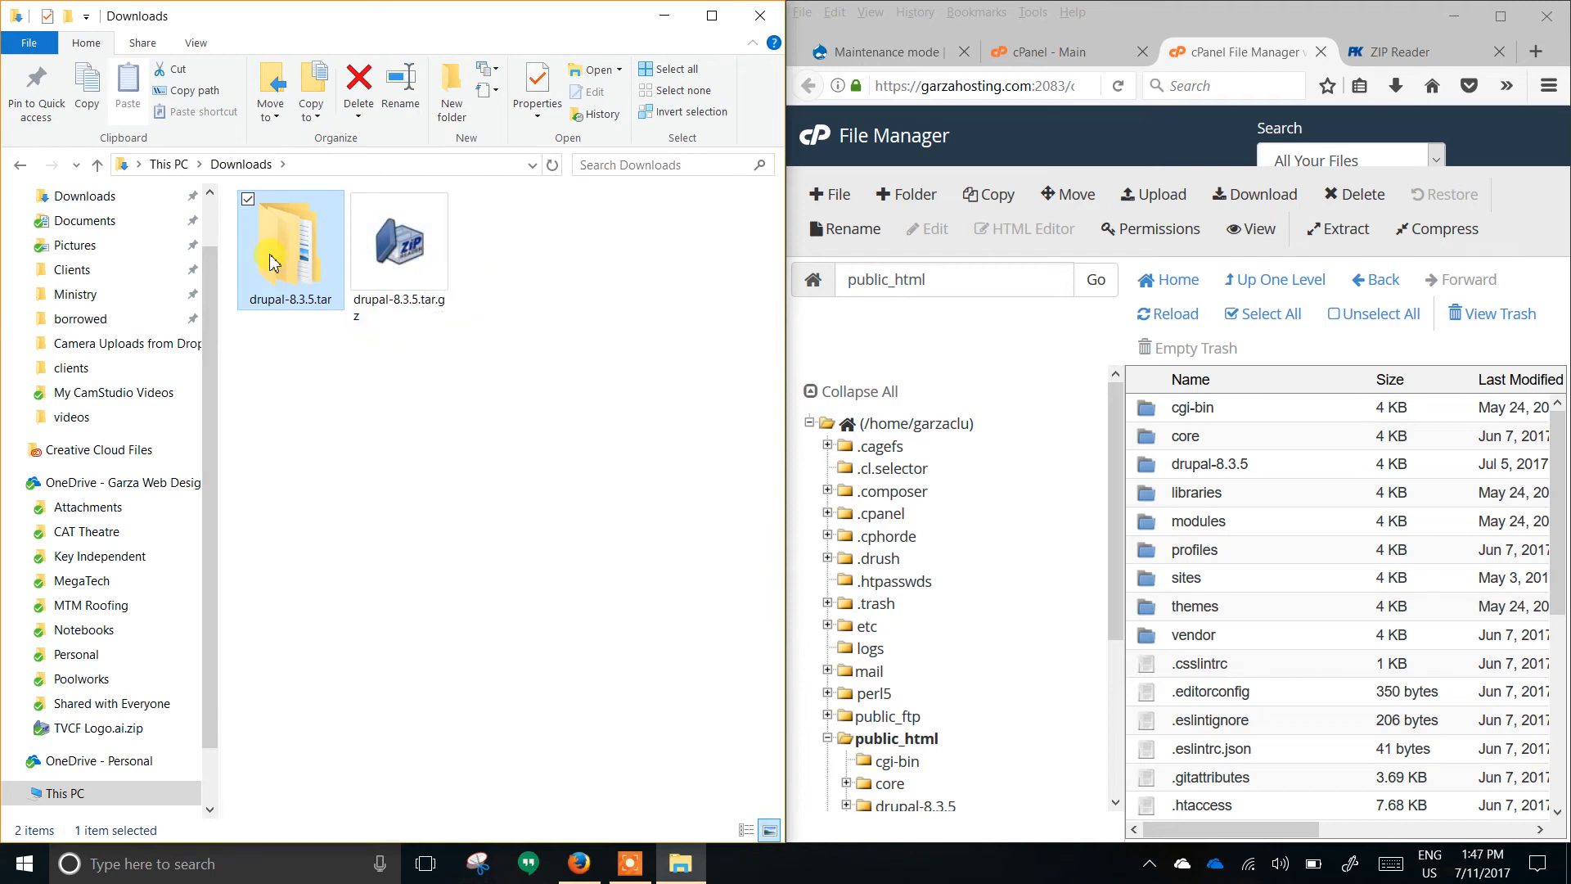
double_click(273, 256)
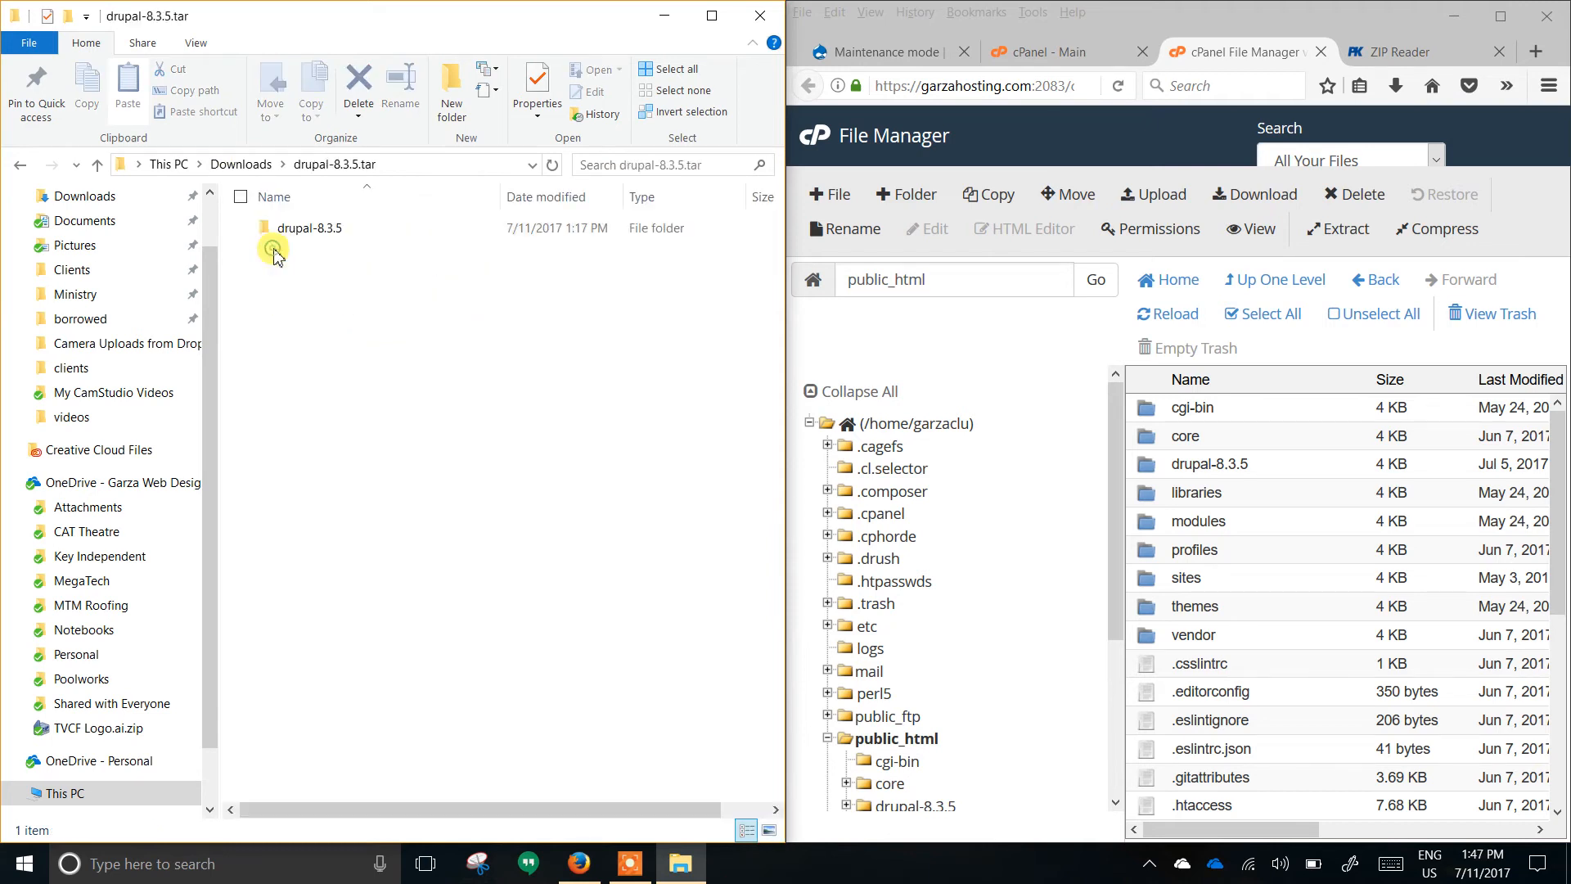
double_click(281, 232)
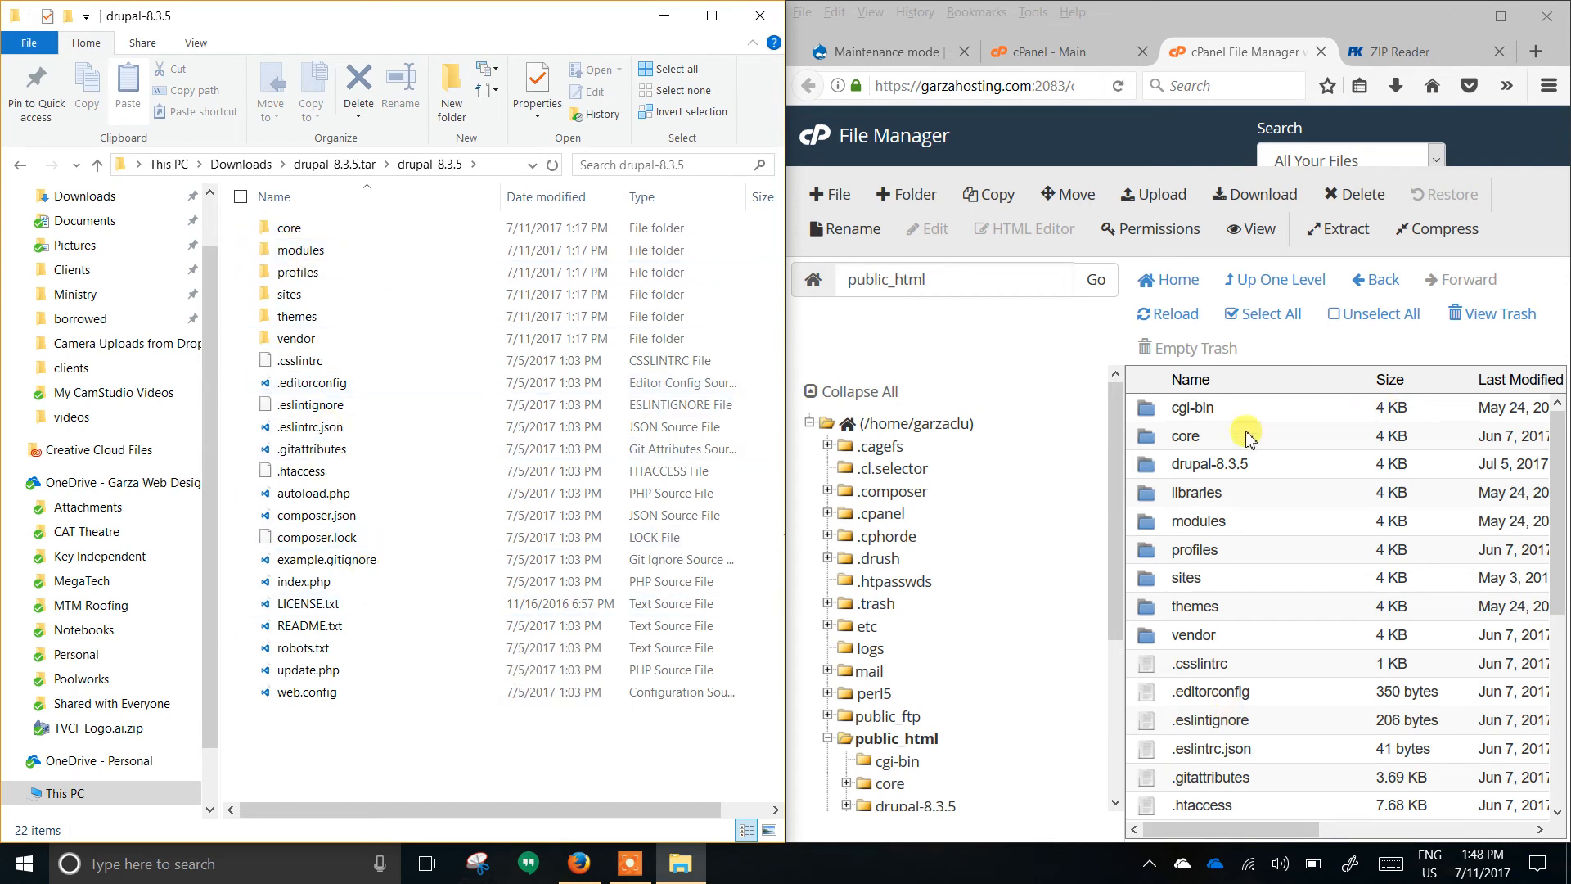
Look inside the server's profiles folder for custom content and return to public_html.
left_click(1144, 444)
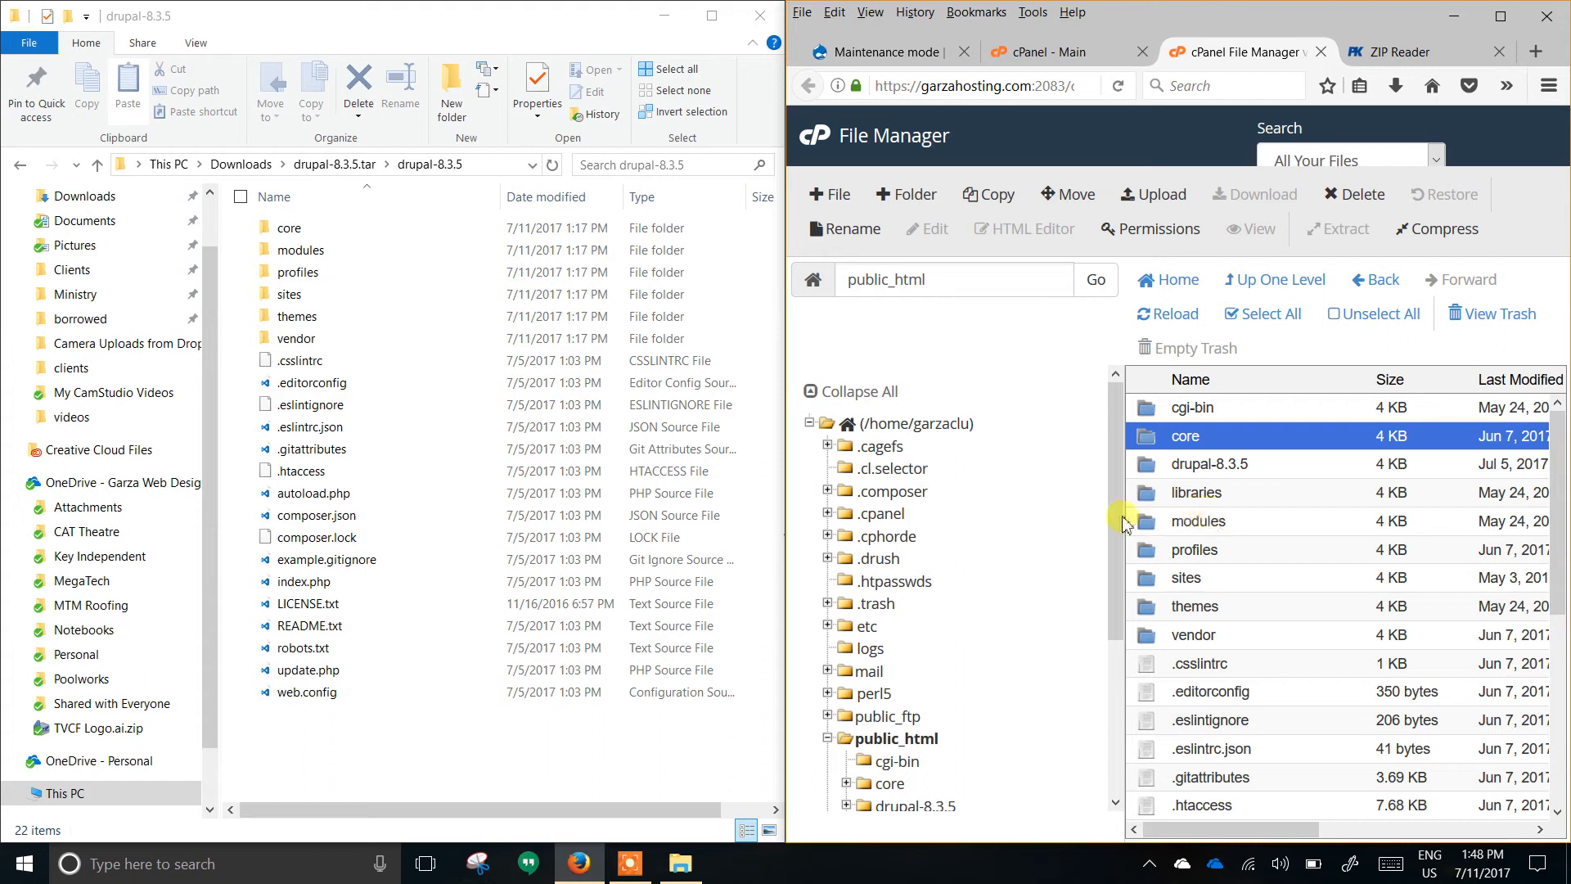
double_click(1149, 555)
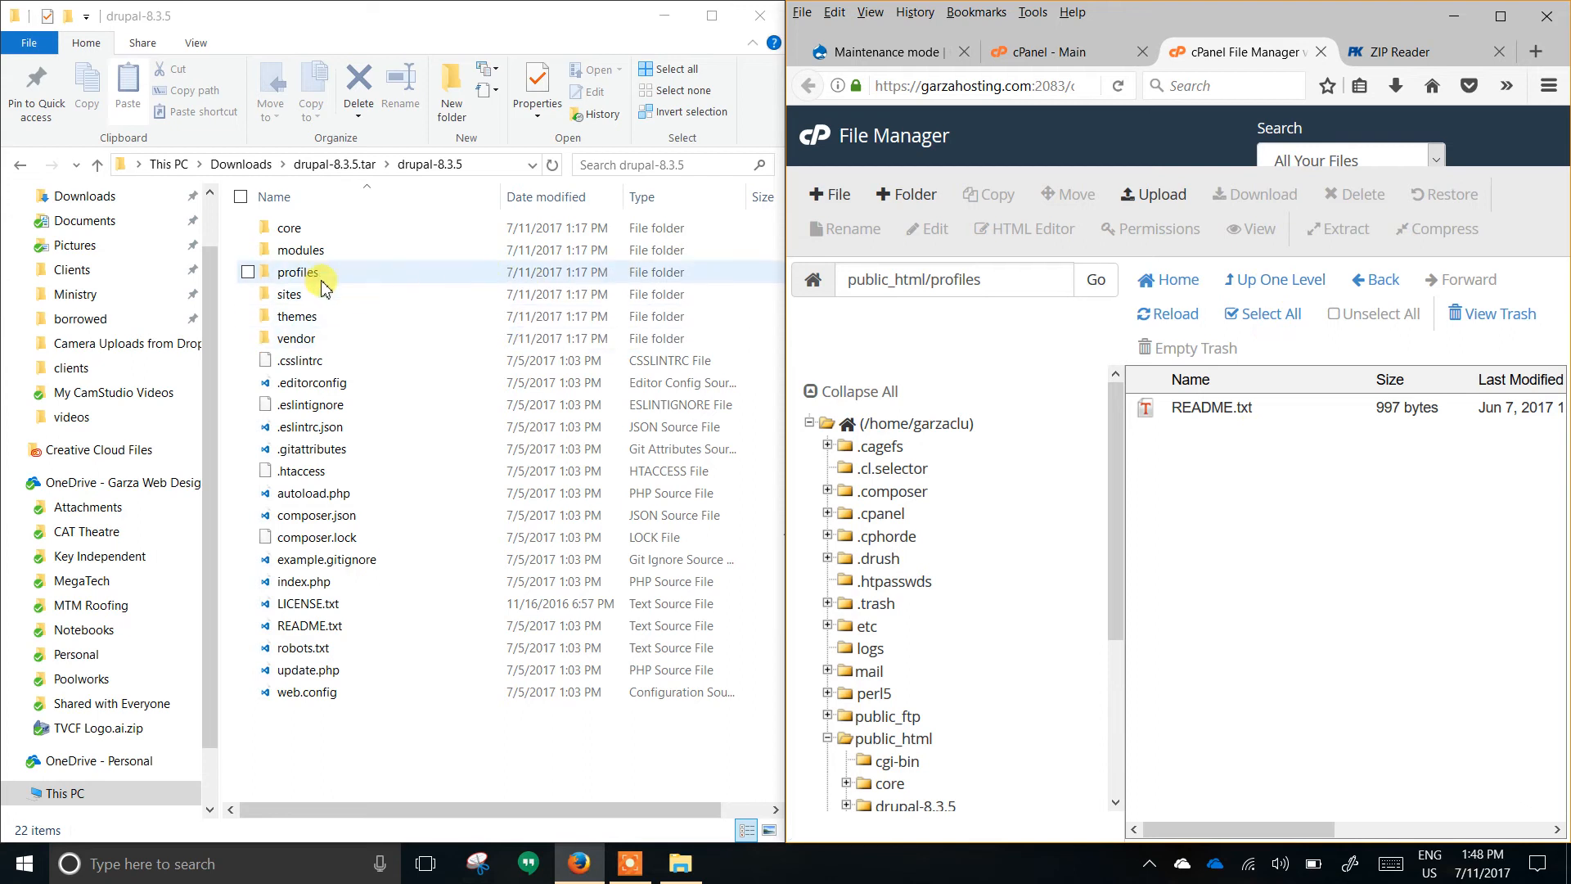
left_click(1297, 282)
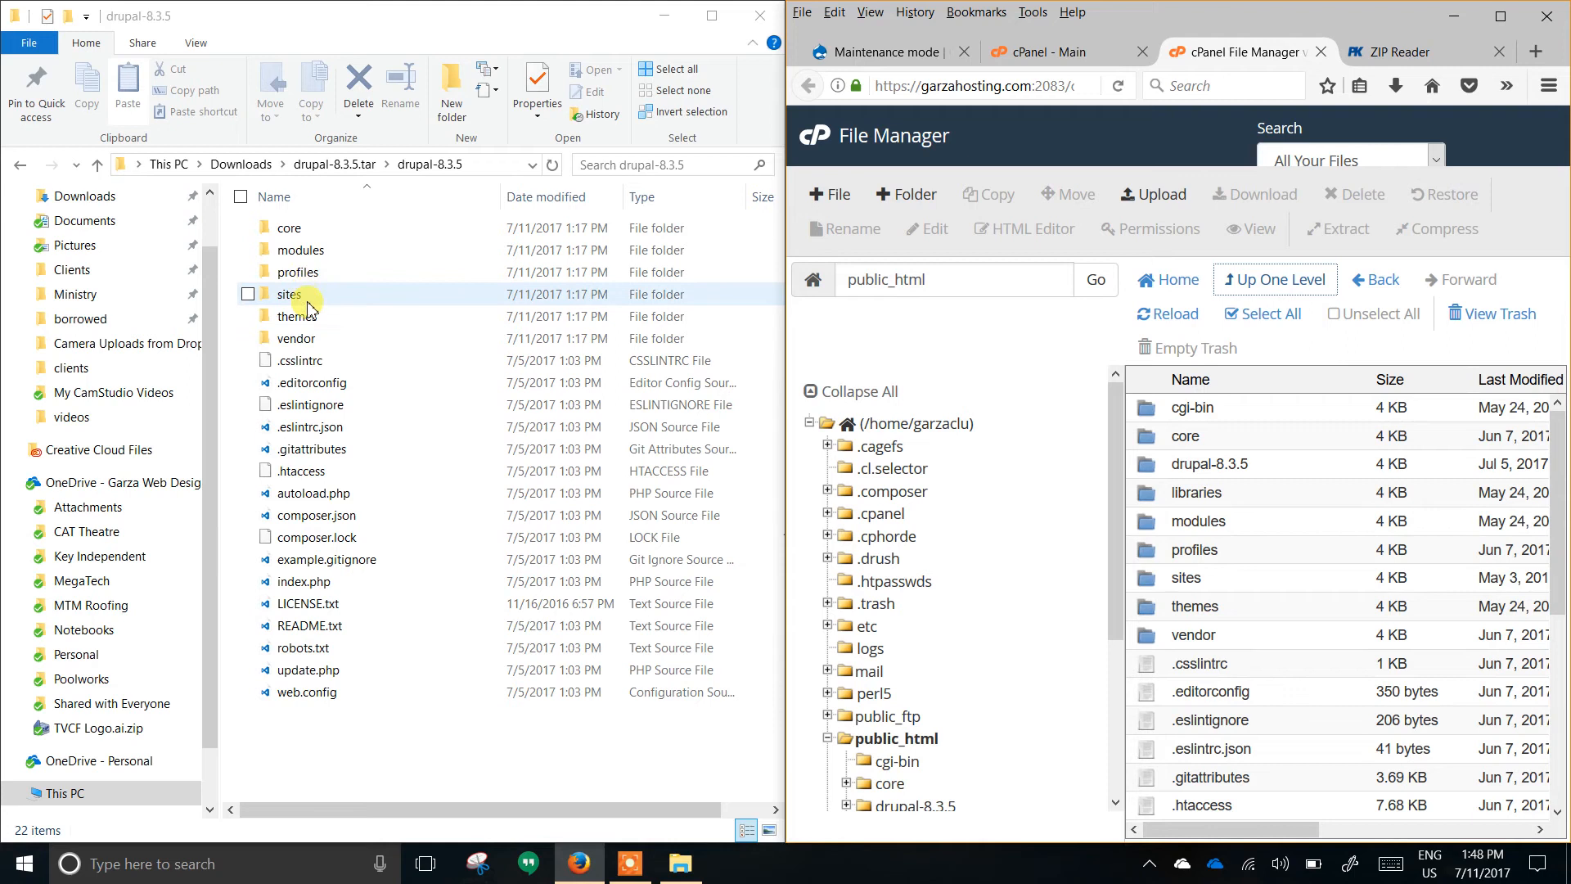
left_click(1170, 468)
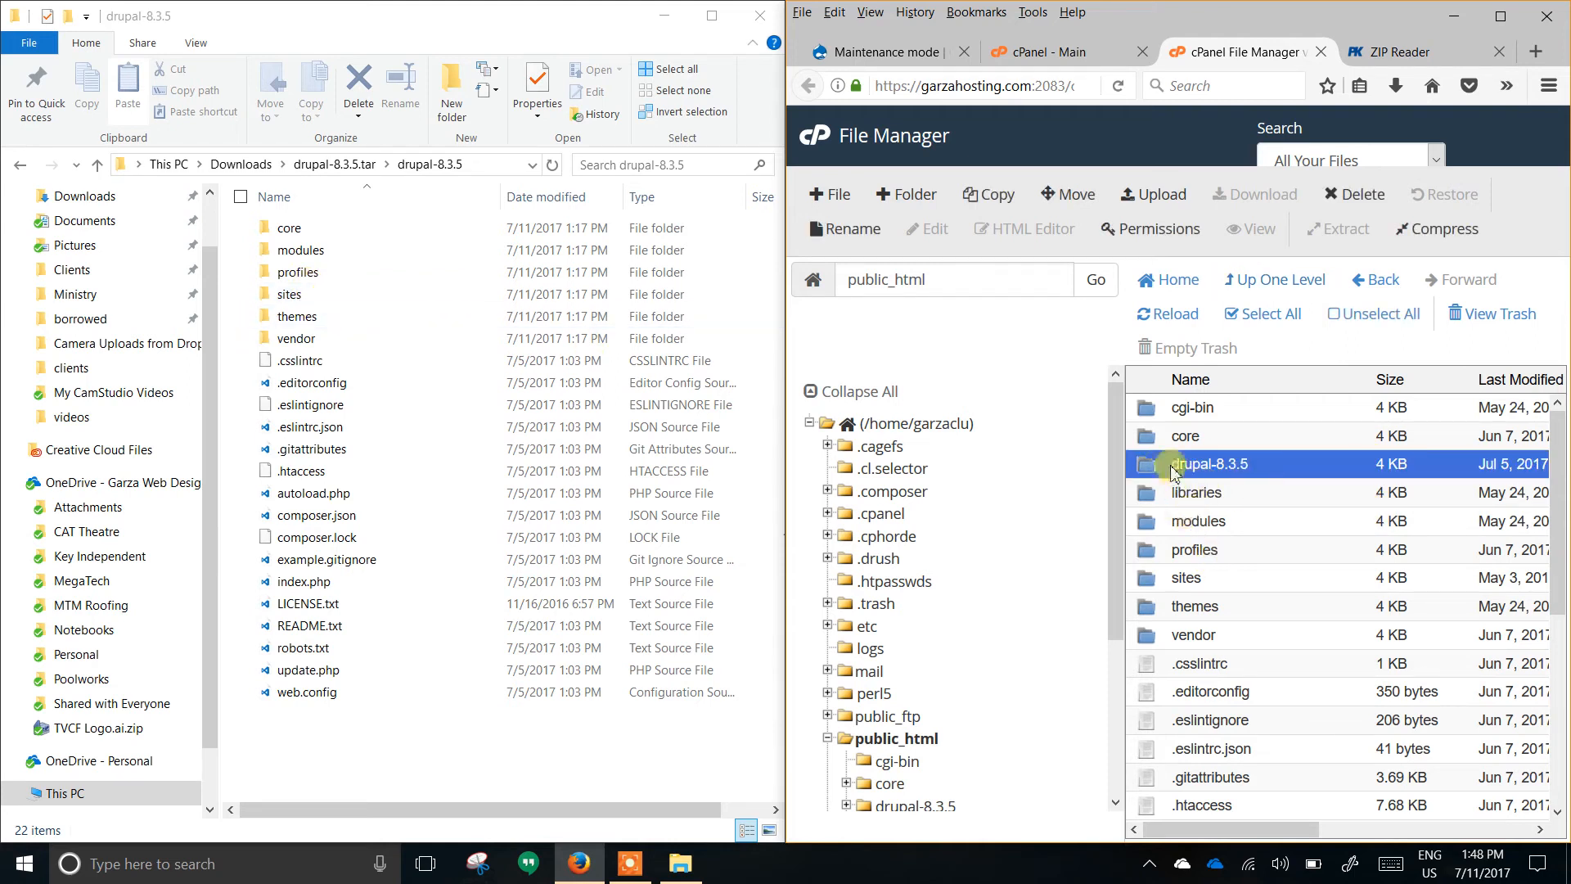
Permanently delete the core and vendor folders and all loose files except core.zip and php.ini from public_html, skipping the trash.
left_click(1149, 440)
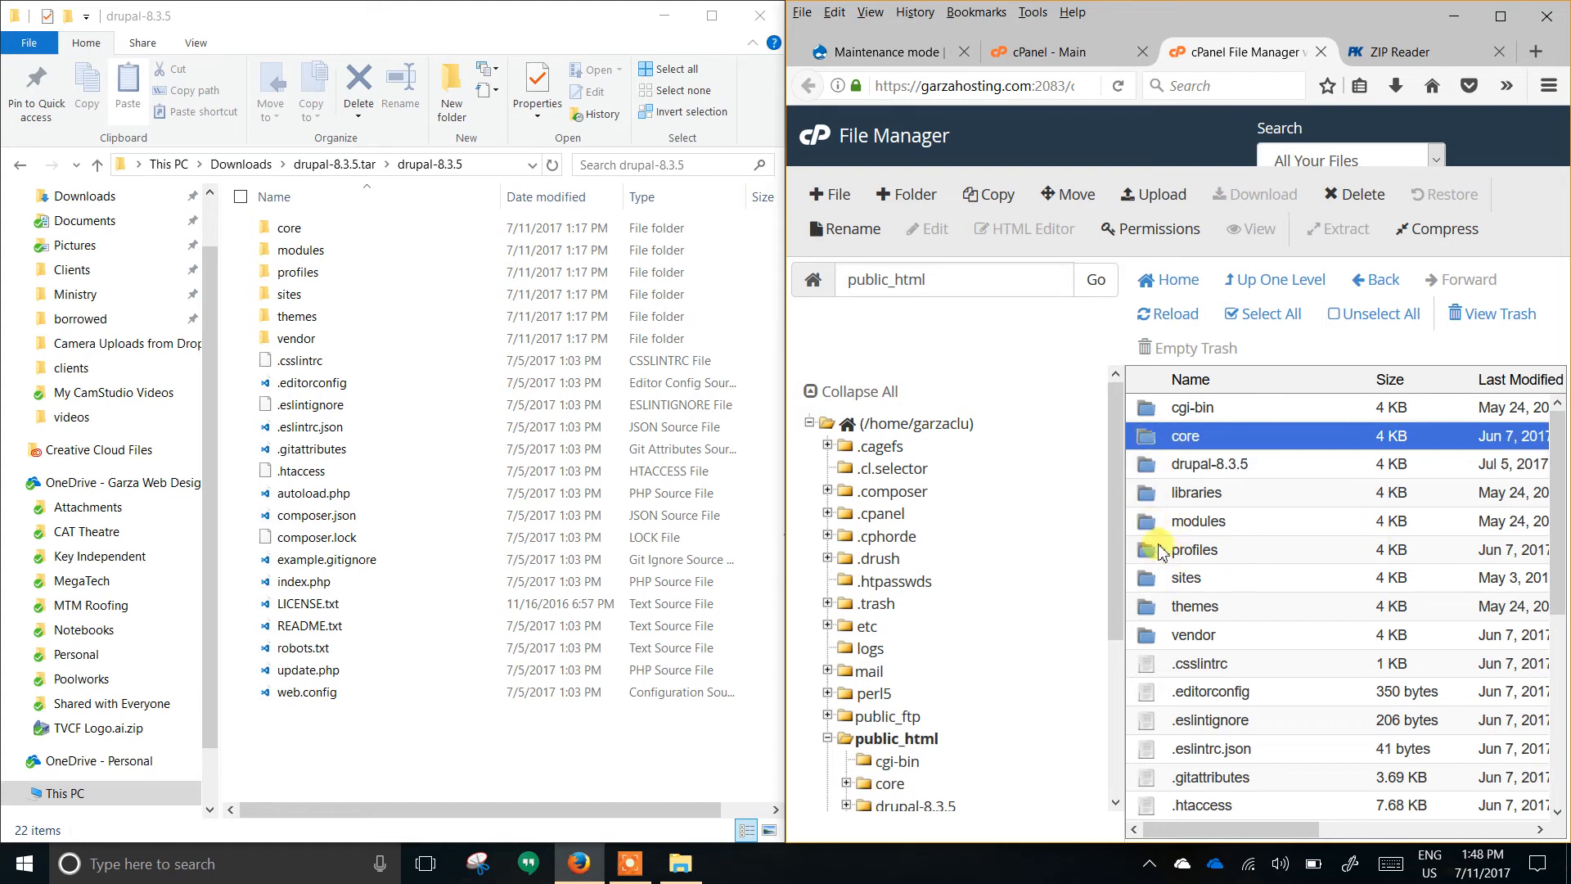
left_click(1154, 646, "ctrl")
scroll(1268, 663, "down", 3)
scroll(1269, 663, "down", 3)
scroll(1268, 652, "up", 3)
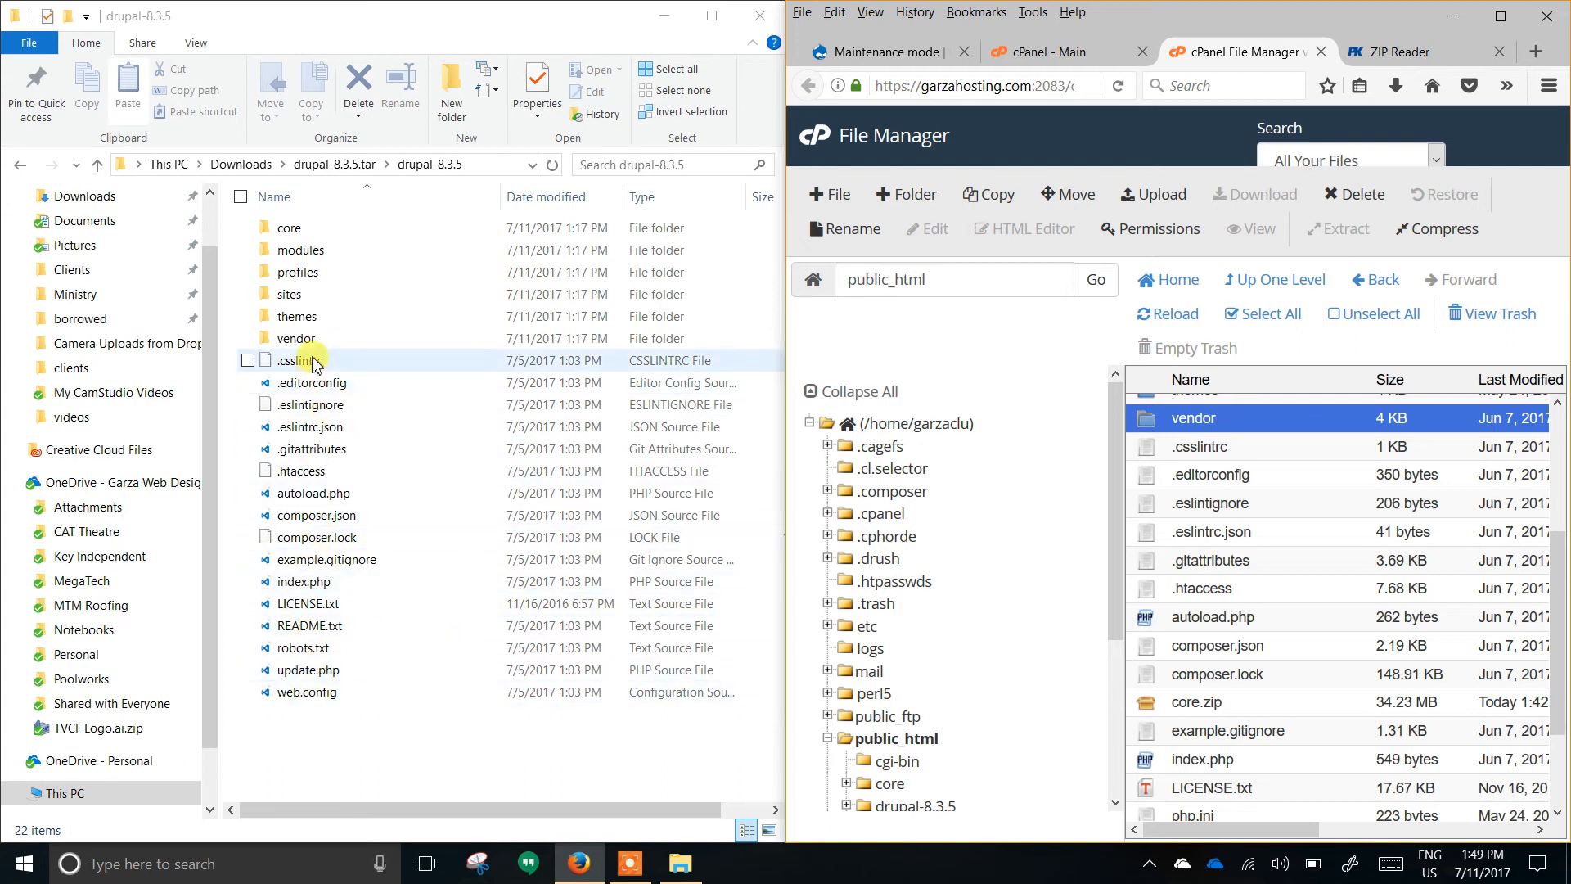
left_click(1154, 452, "ctrl")
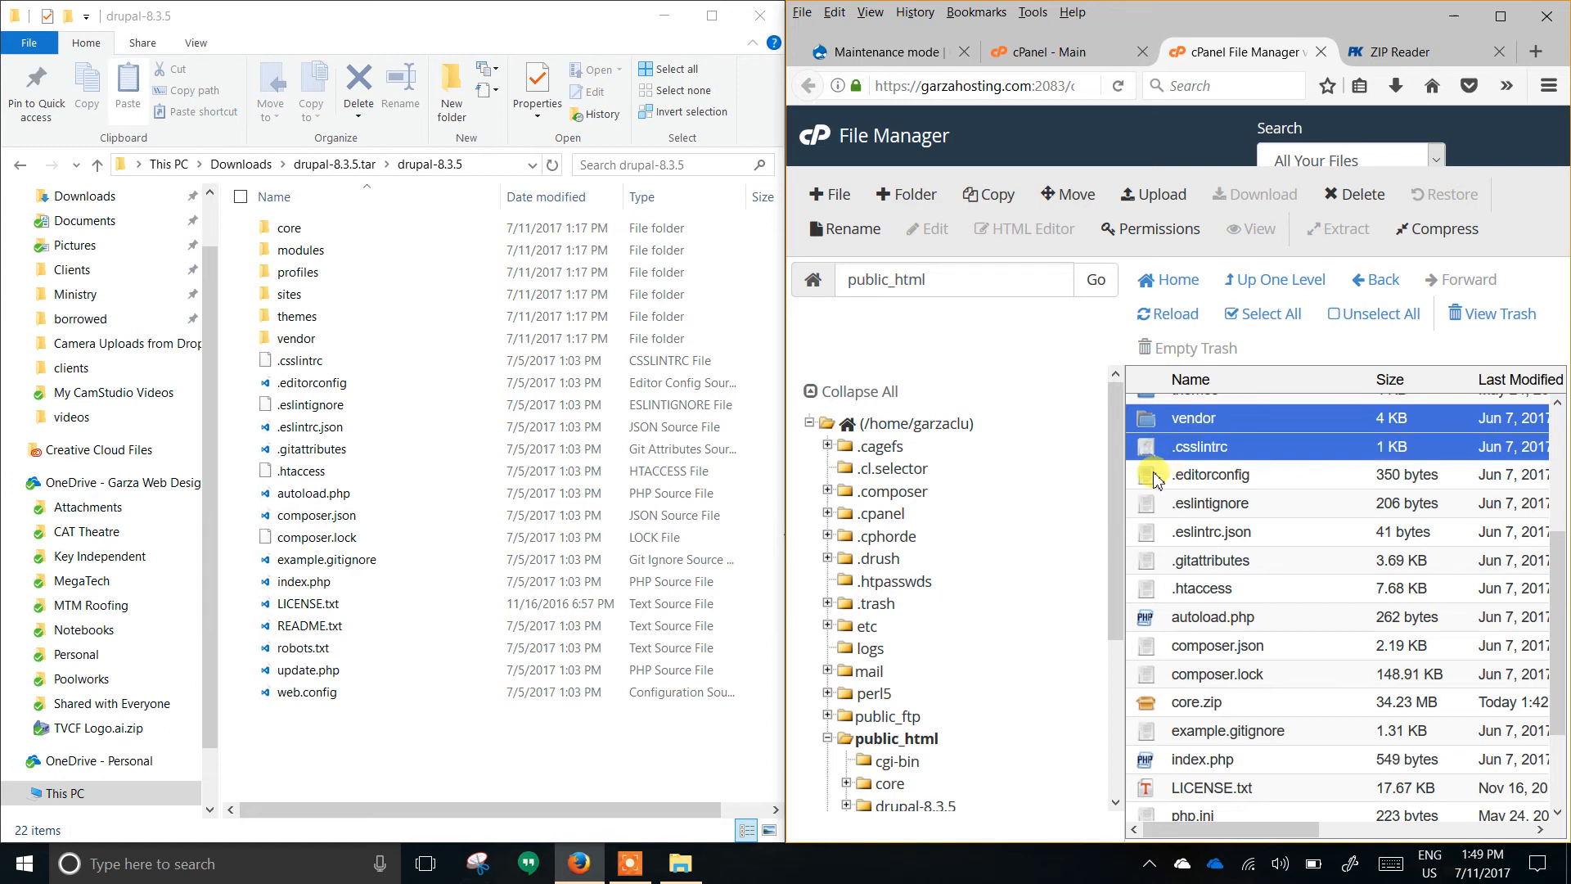
left_click(1156, 479, "ctrl")
left_click(1151, 506, "ctrl")
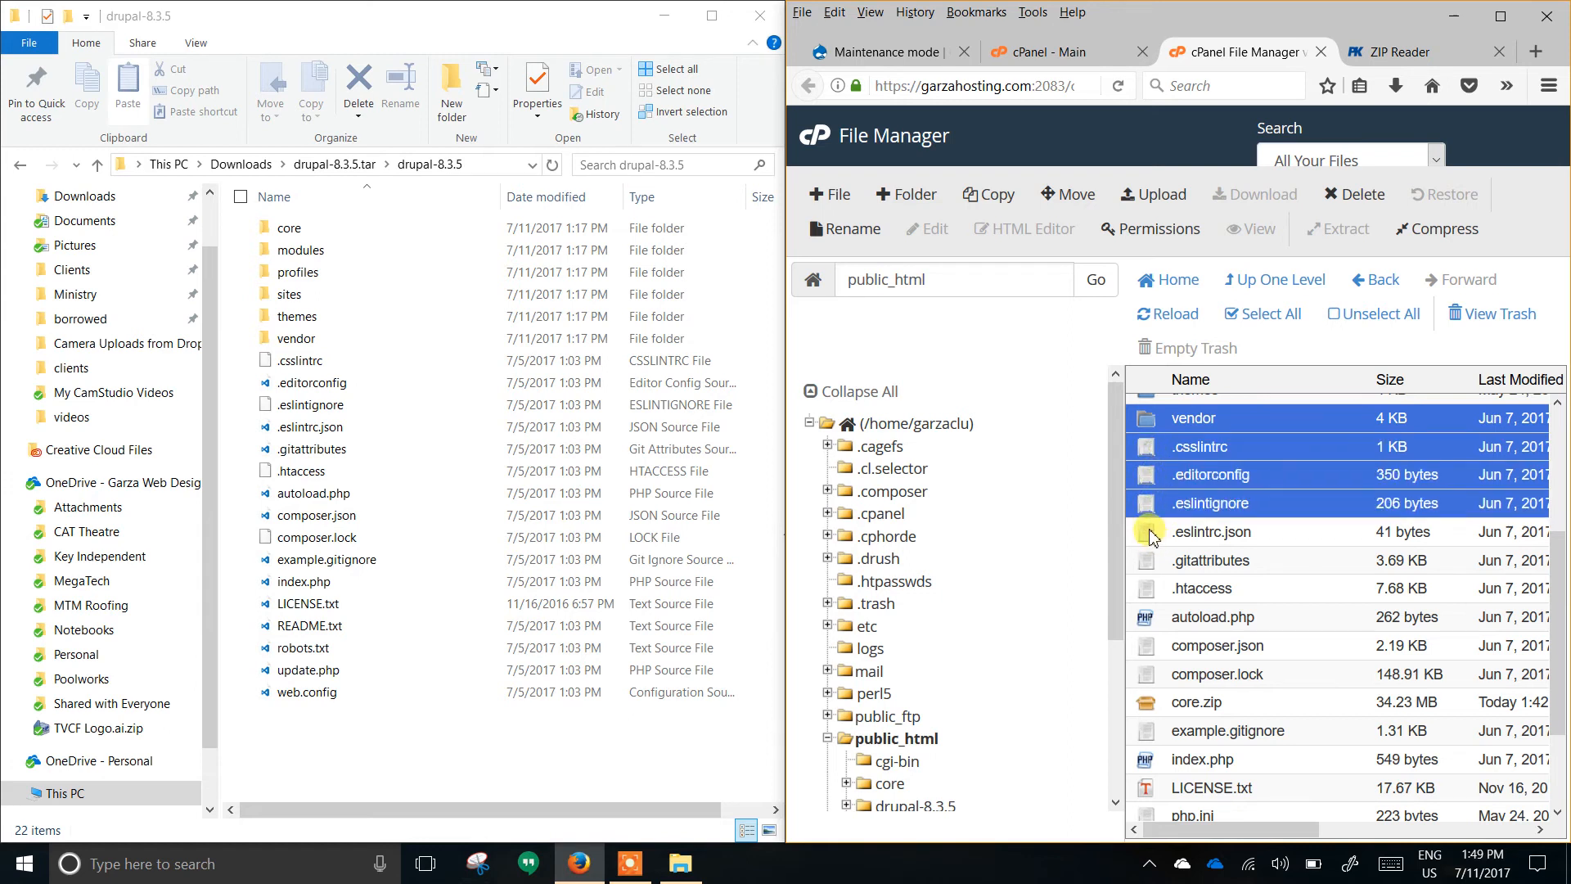
left_click(1158, 535, "ctrl")
left_click(1155, 563, "ctrl")
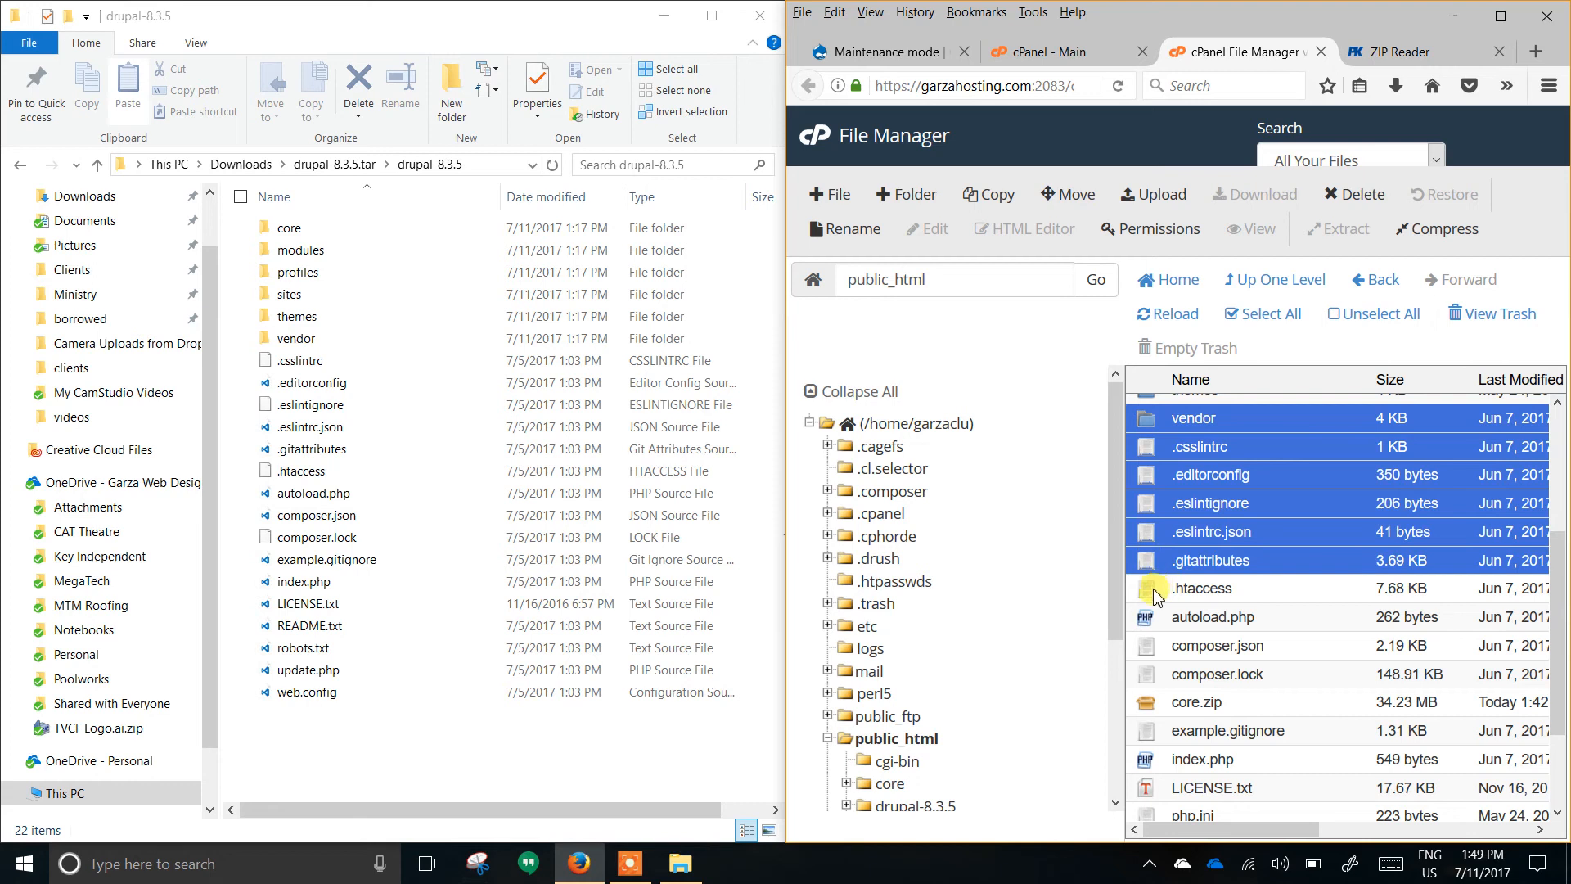
left_click(1151, 593, "ctrl")
left_click(1144, 626, "ctrl")
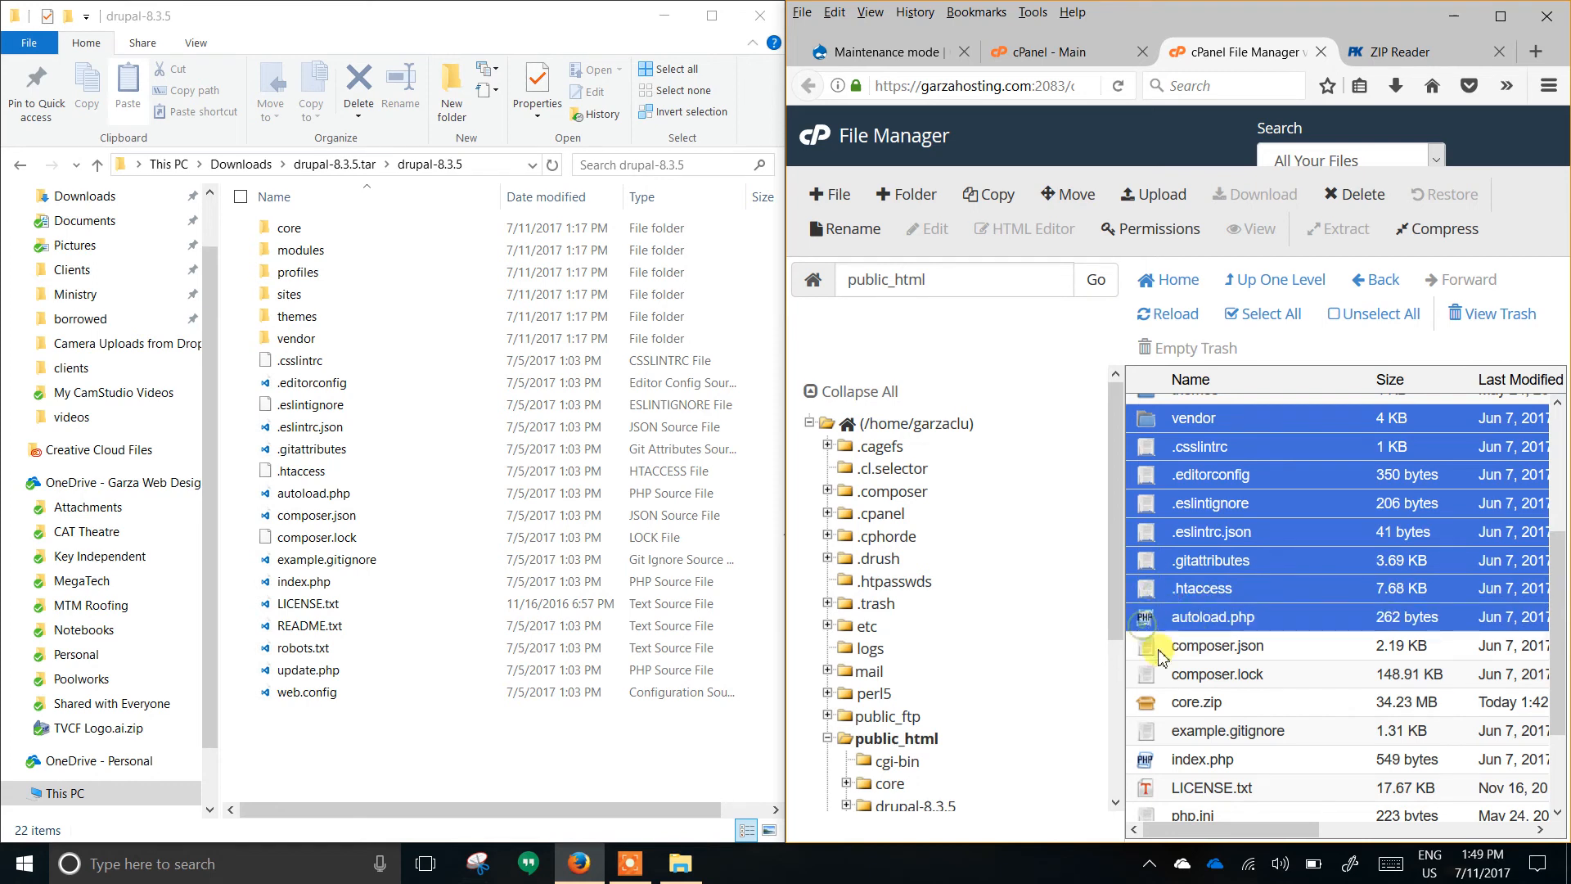
left_click(1160, 650, "ctrl")
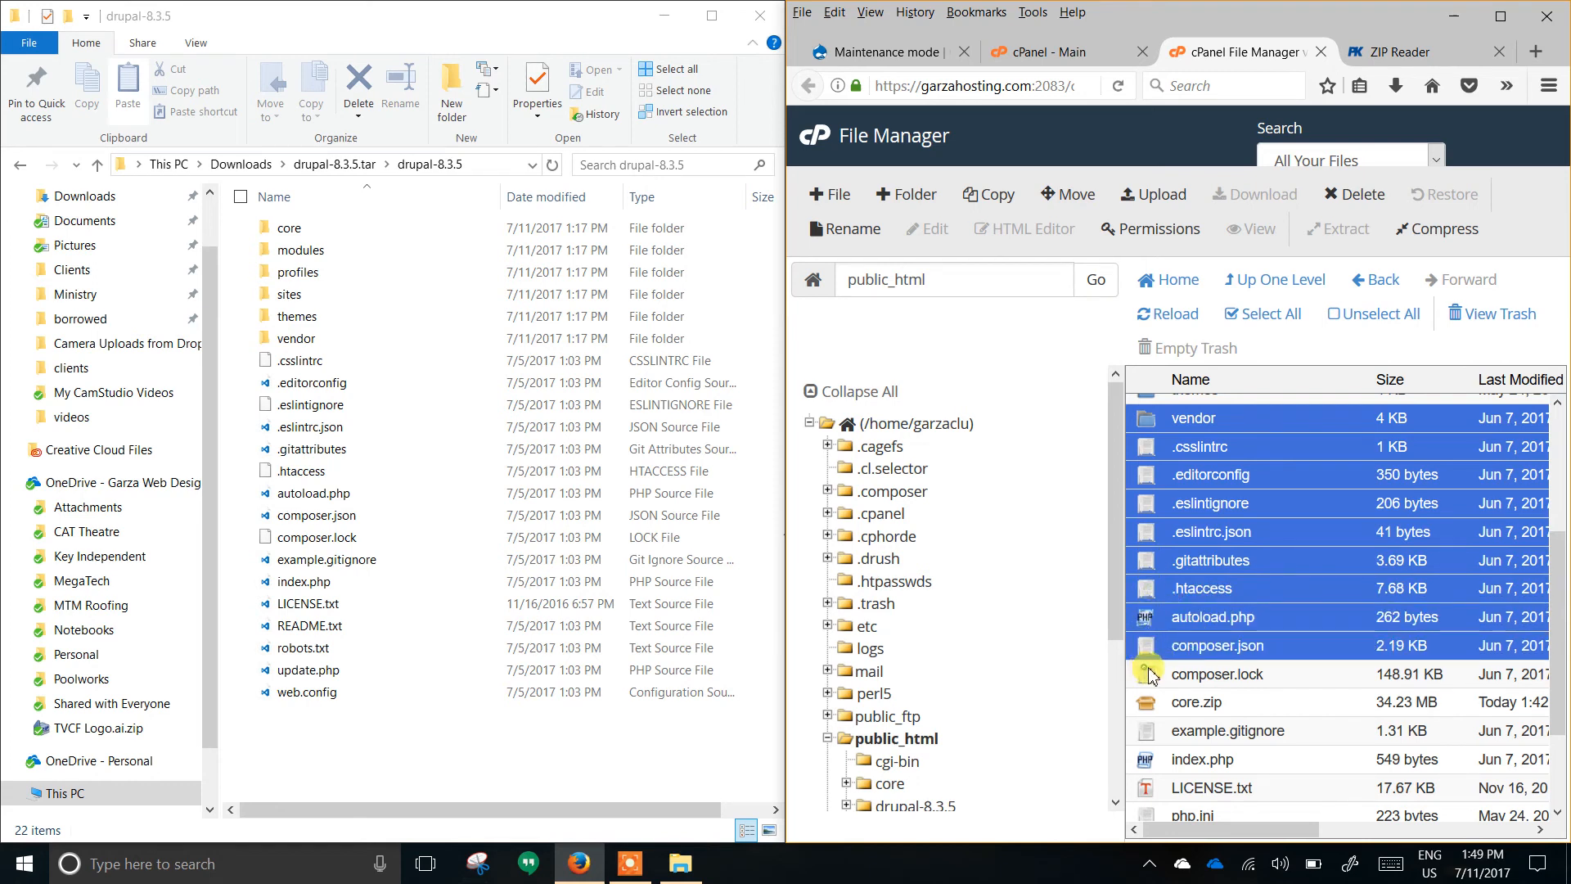
left_click(1151, 674, "ctrl")
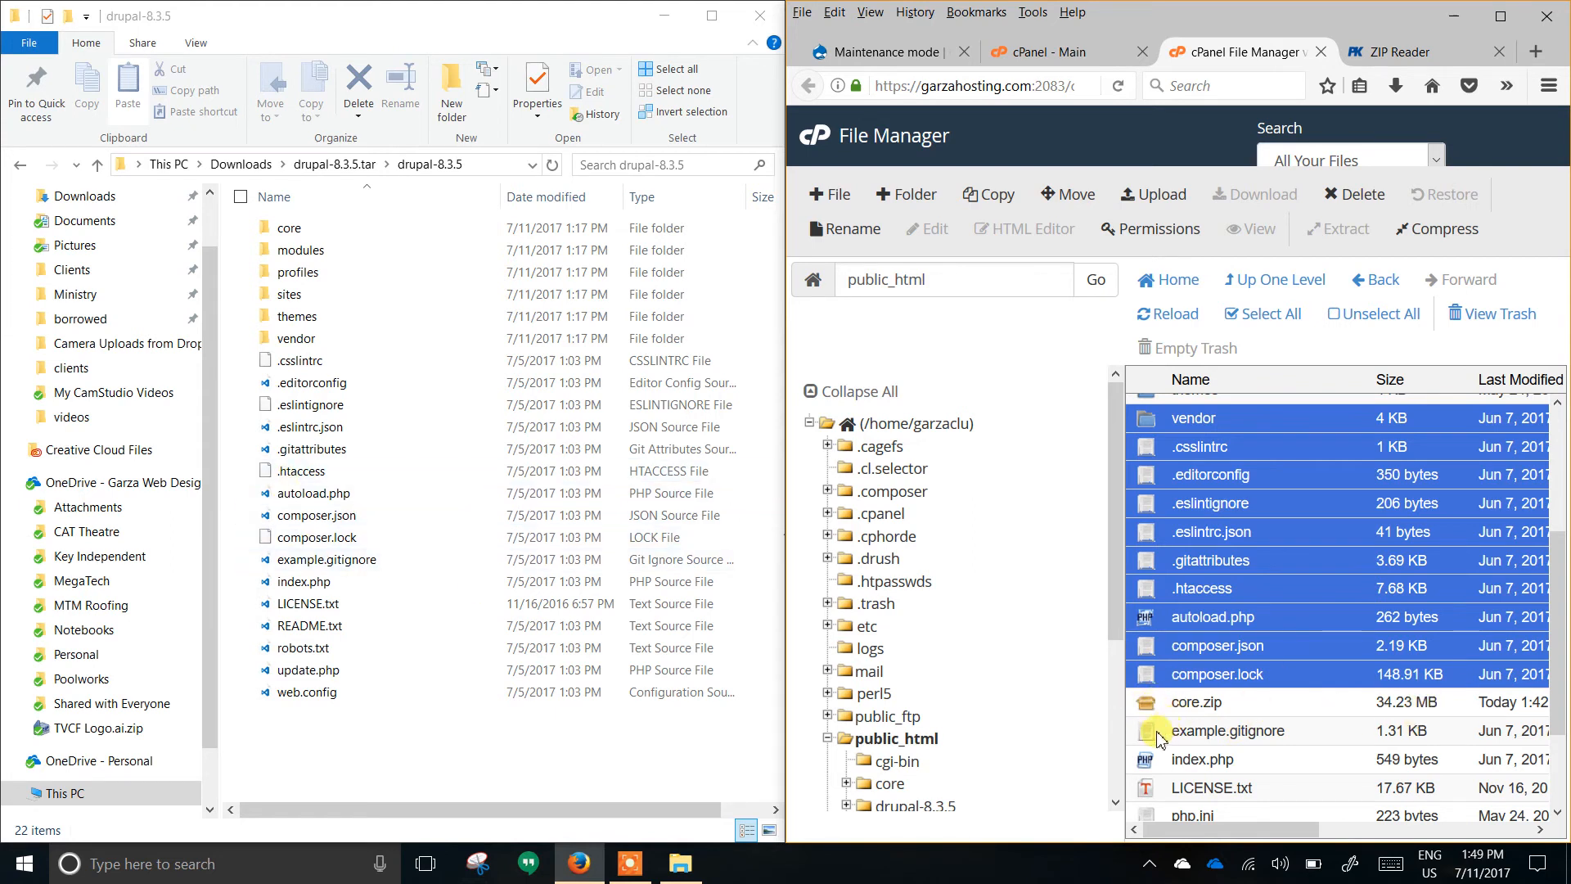
left_click(1154, 736, "ctrl")
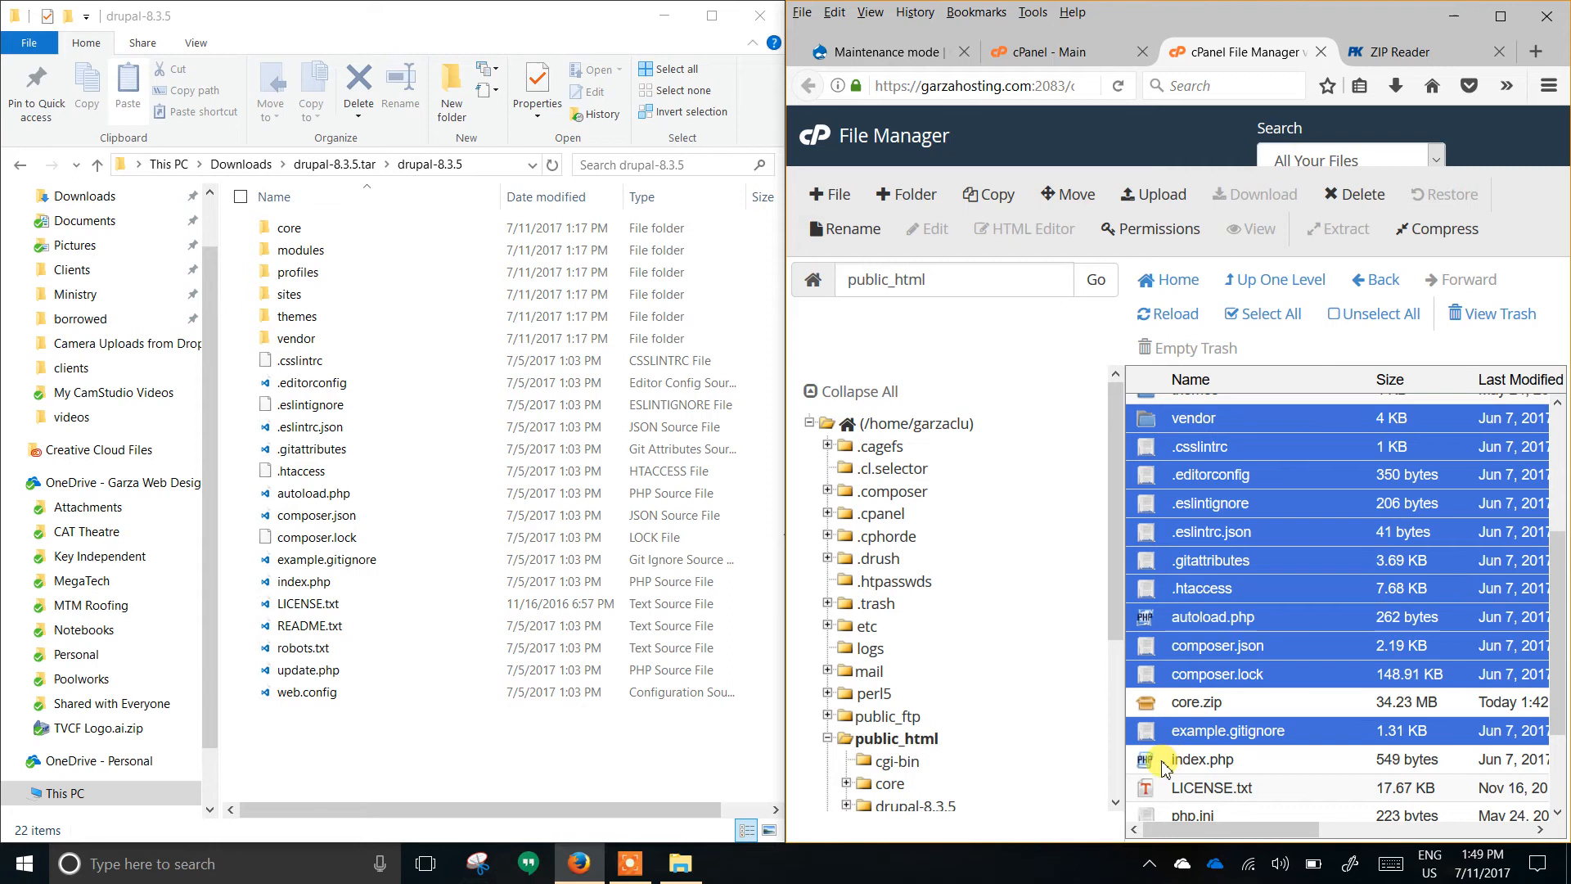
left_click(1156, 765, "ctrl")
left_click(1151, 794, "ctrl")
scroll(1210, 733, "down", 3)
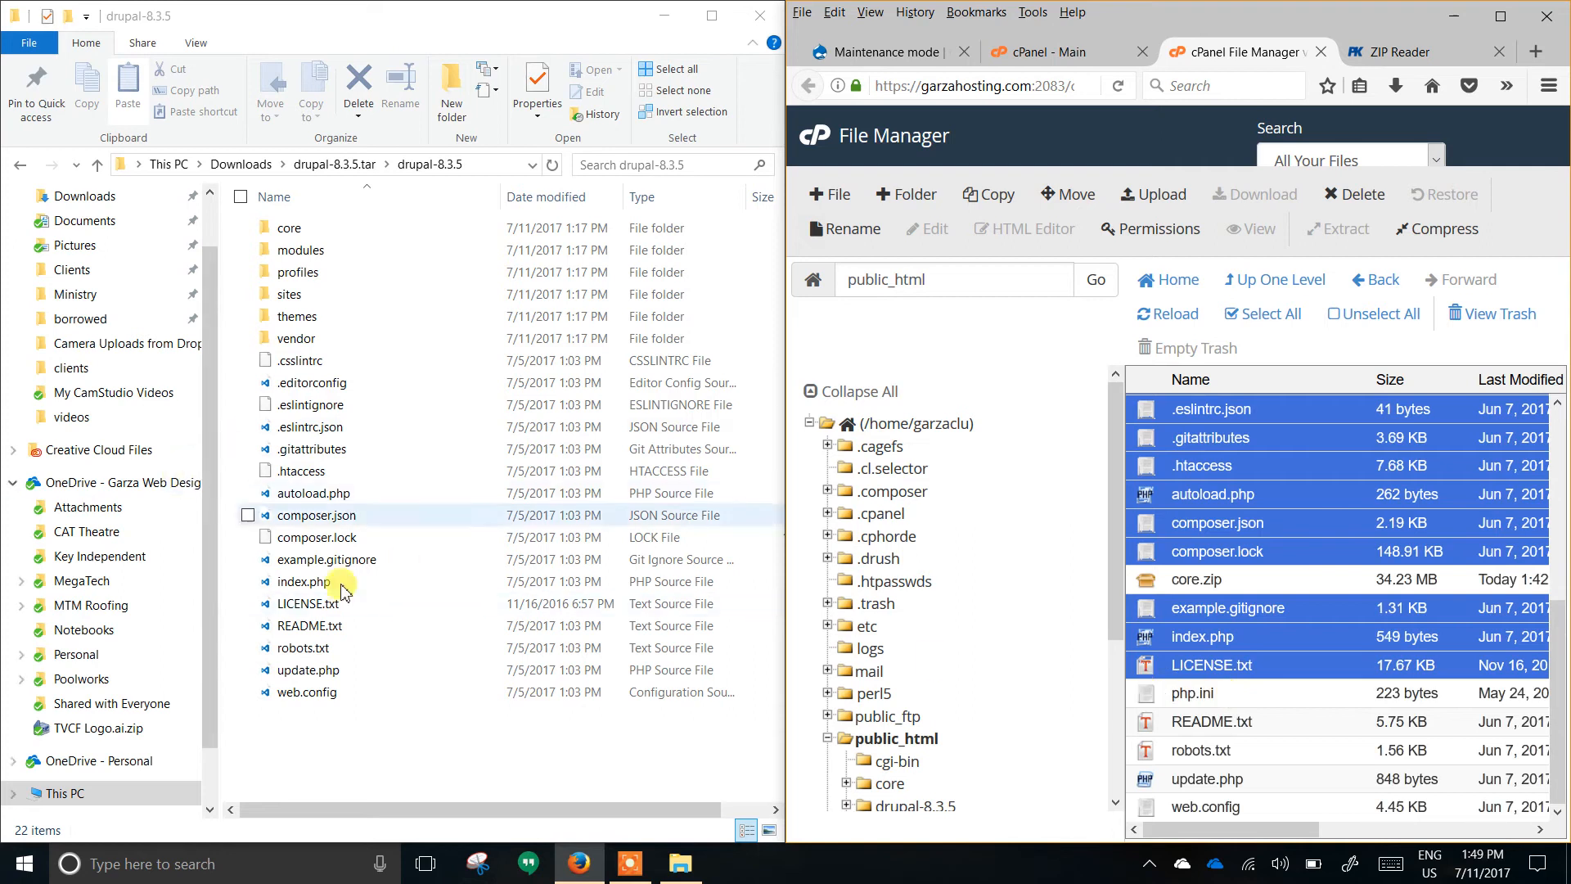
left_click(1146, 724, "ctrl")
left_click(1155, 753, "ctrl")
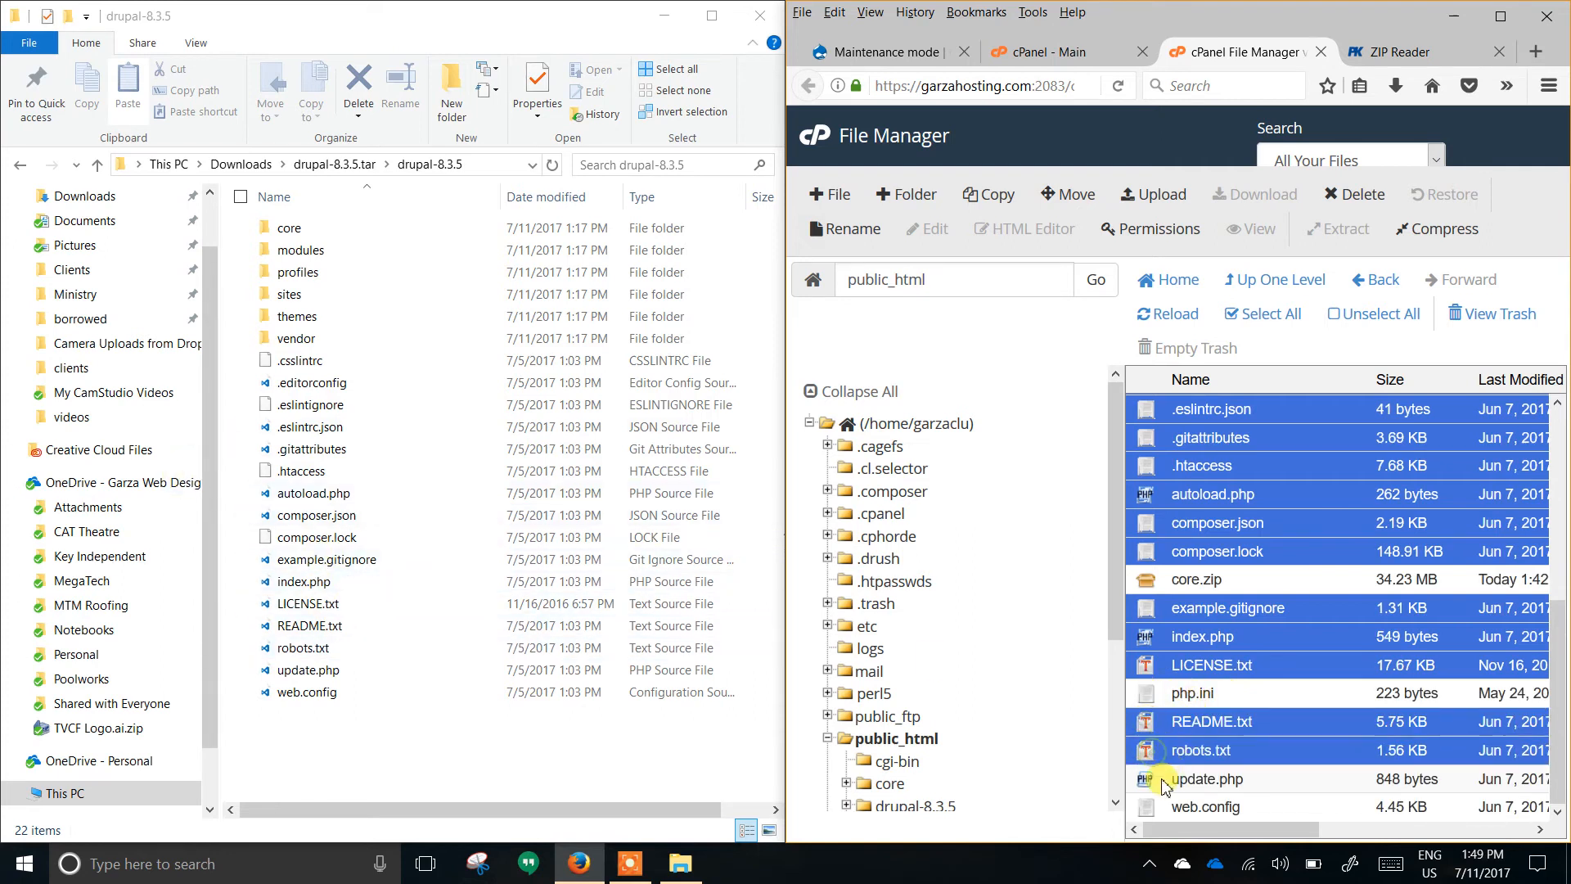
left_click(1162, 779, "ctrl")
left_click(1157, 810, "ctrl")
scroll(1257, 659, "up", 4)
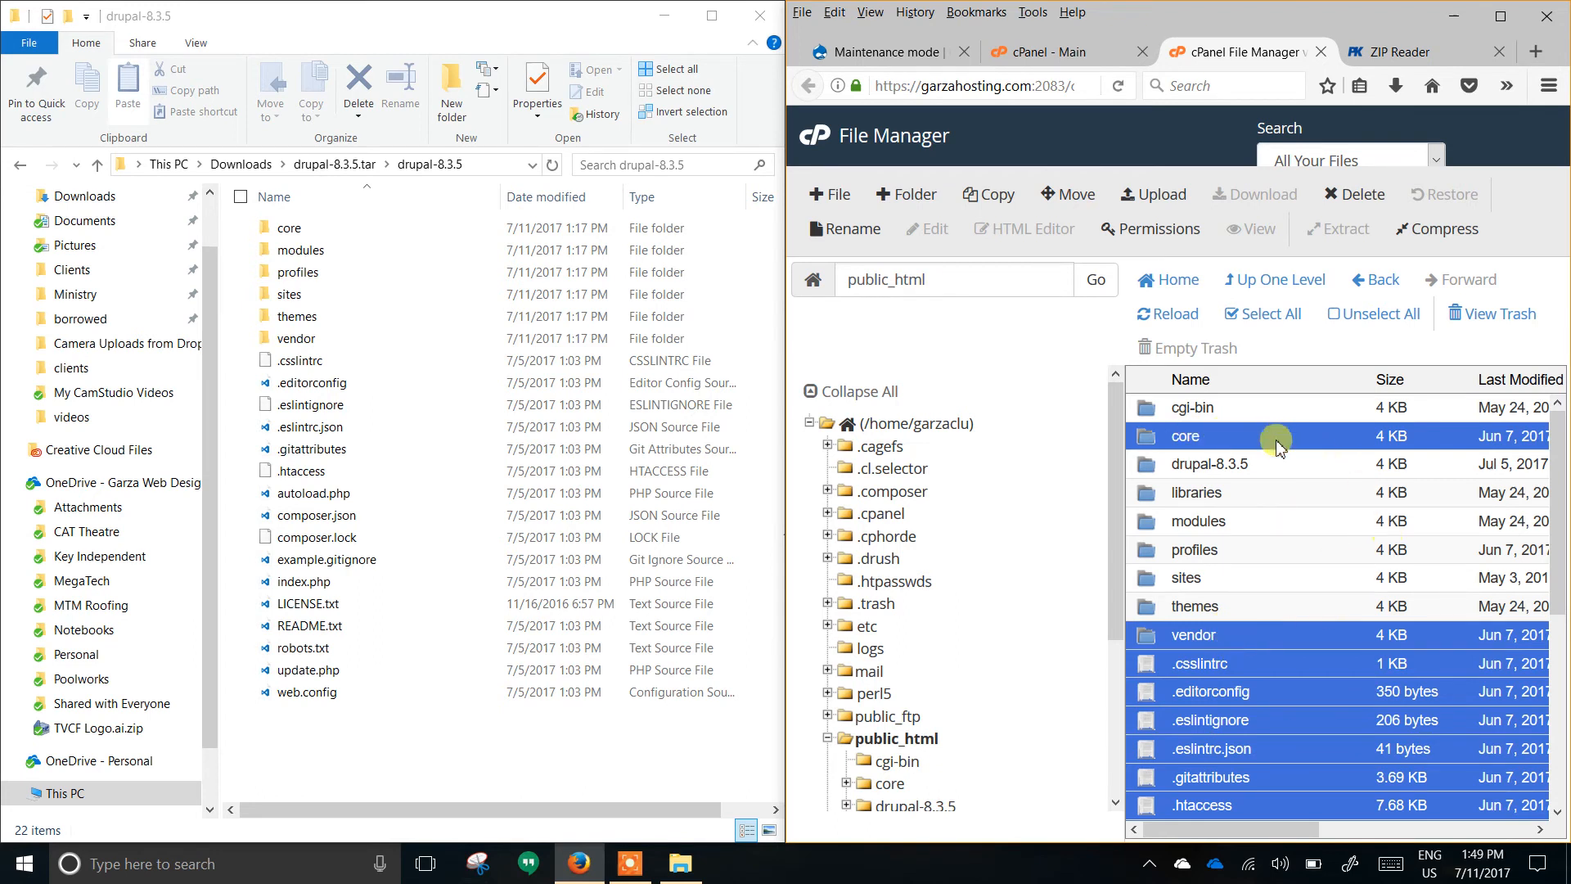
scroll(1225, 687, "down", 5)
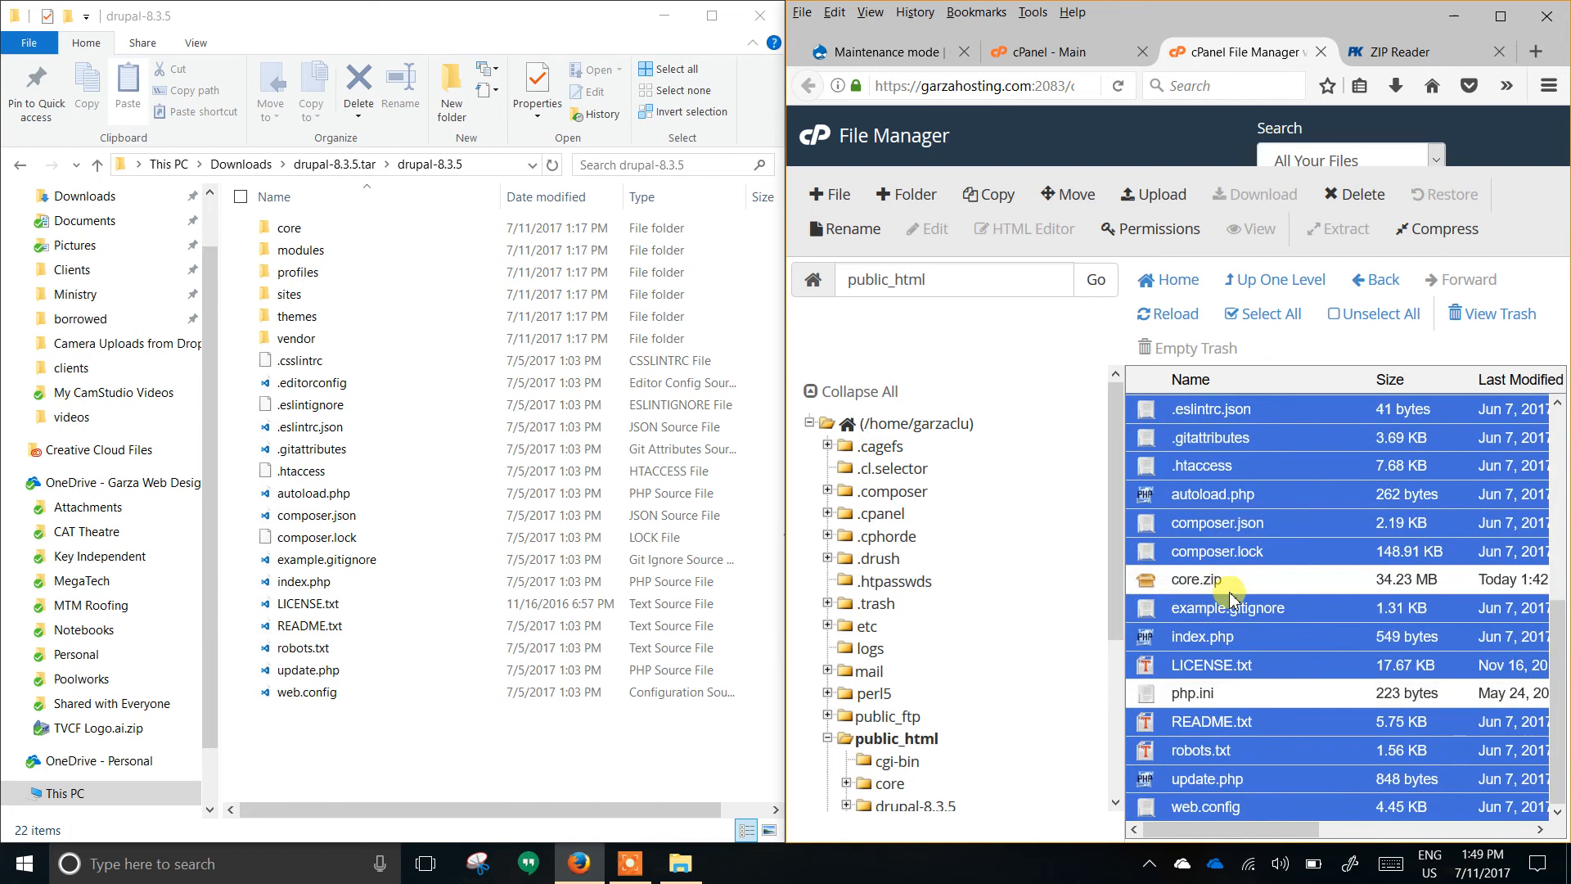
scroll(1237, 573, "up", 3)
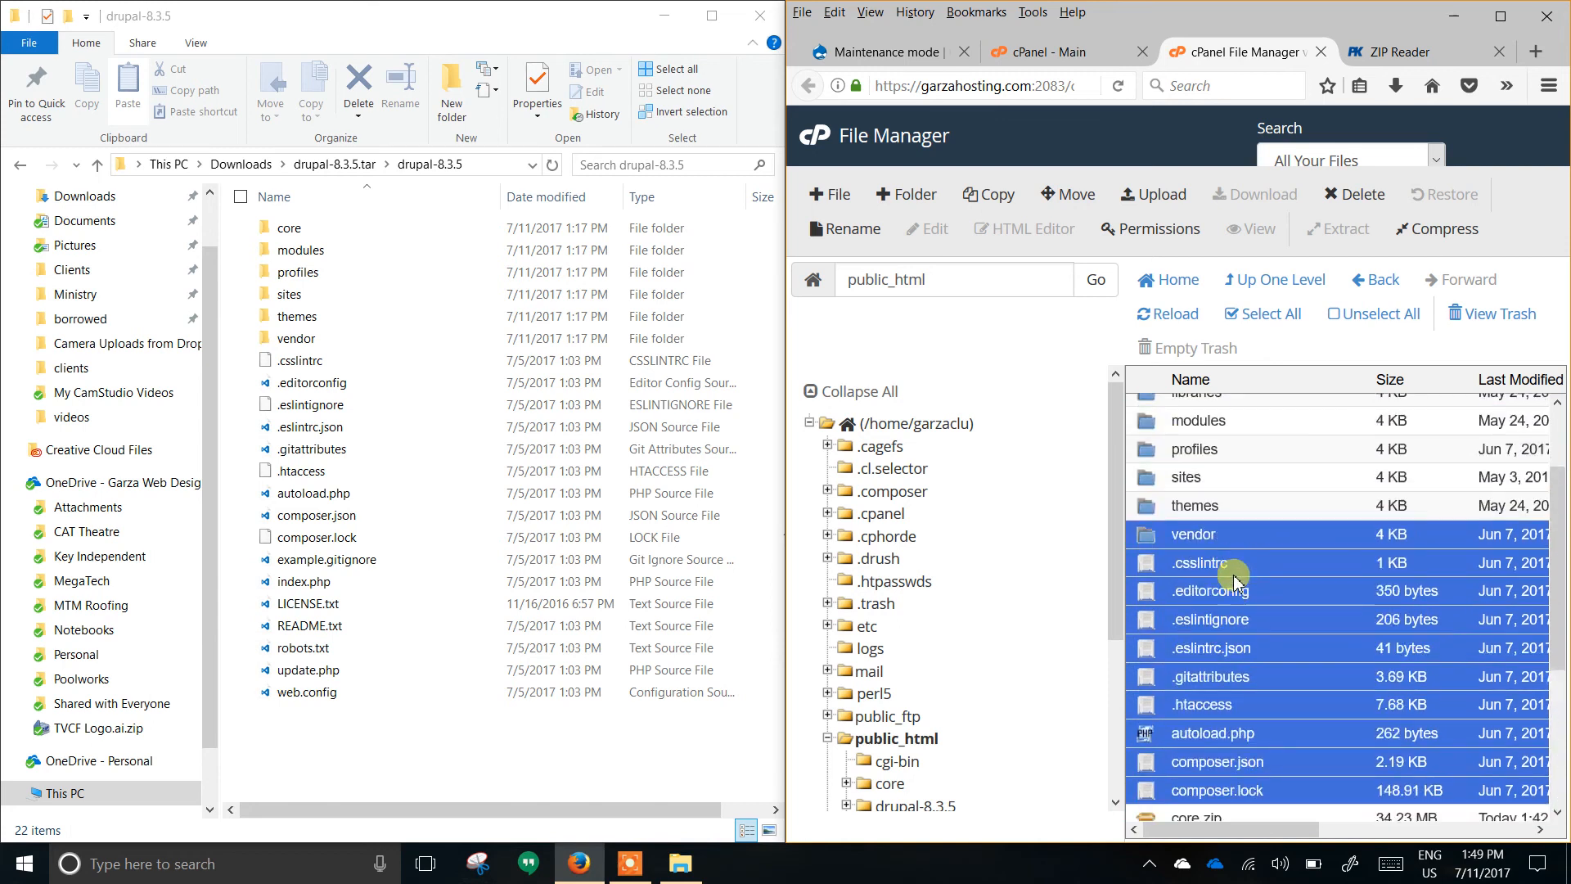
scroll(1236, 577, "down", 5)
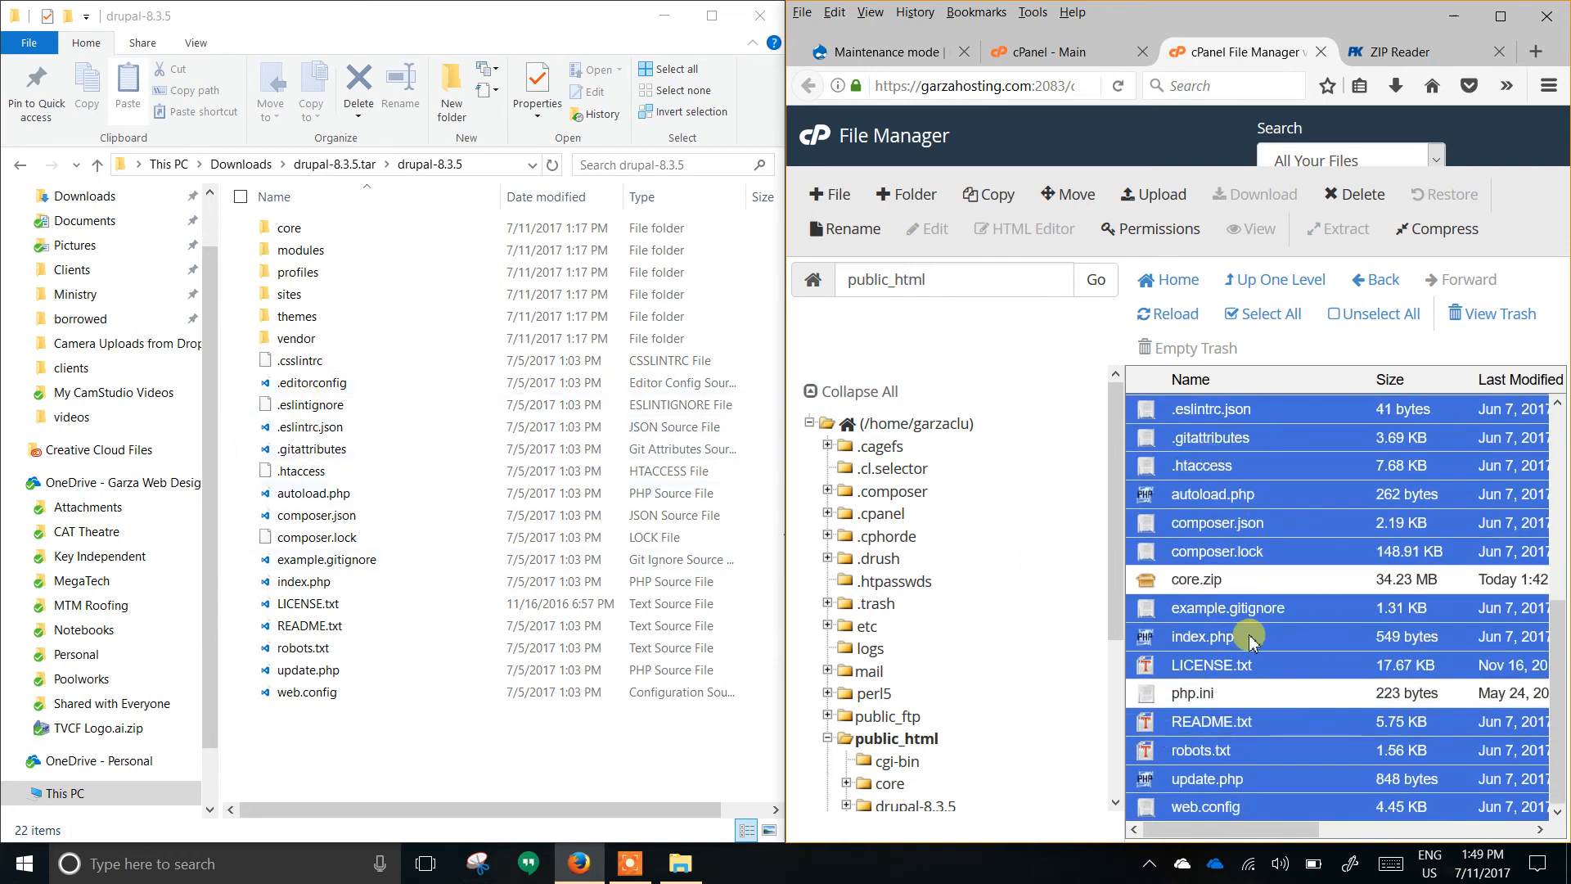
scroll(1239, 646, "up", 5)
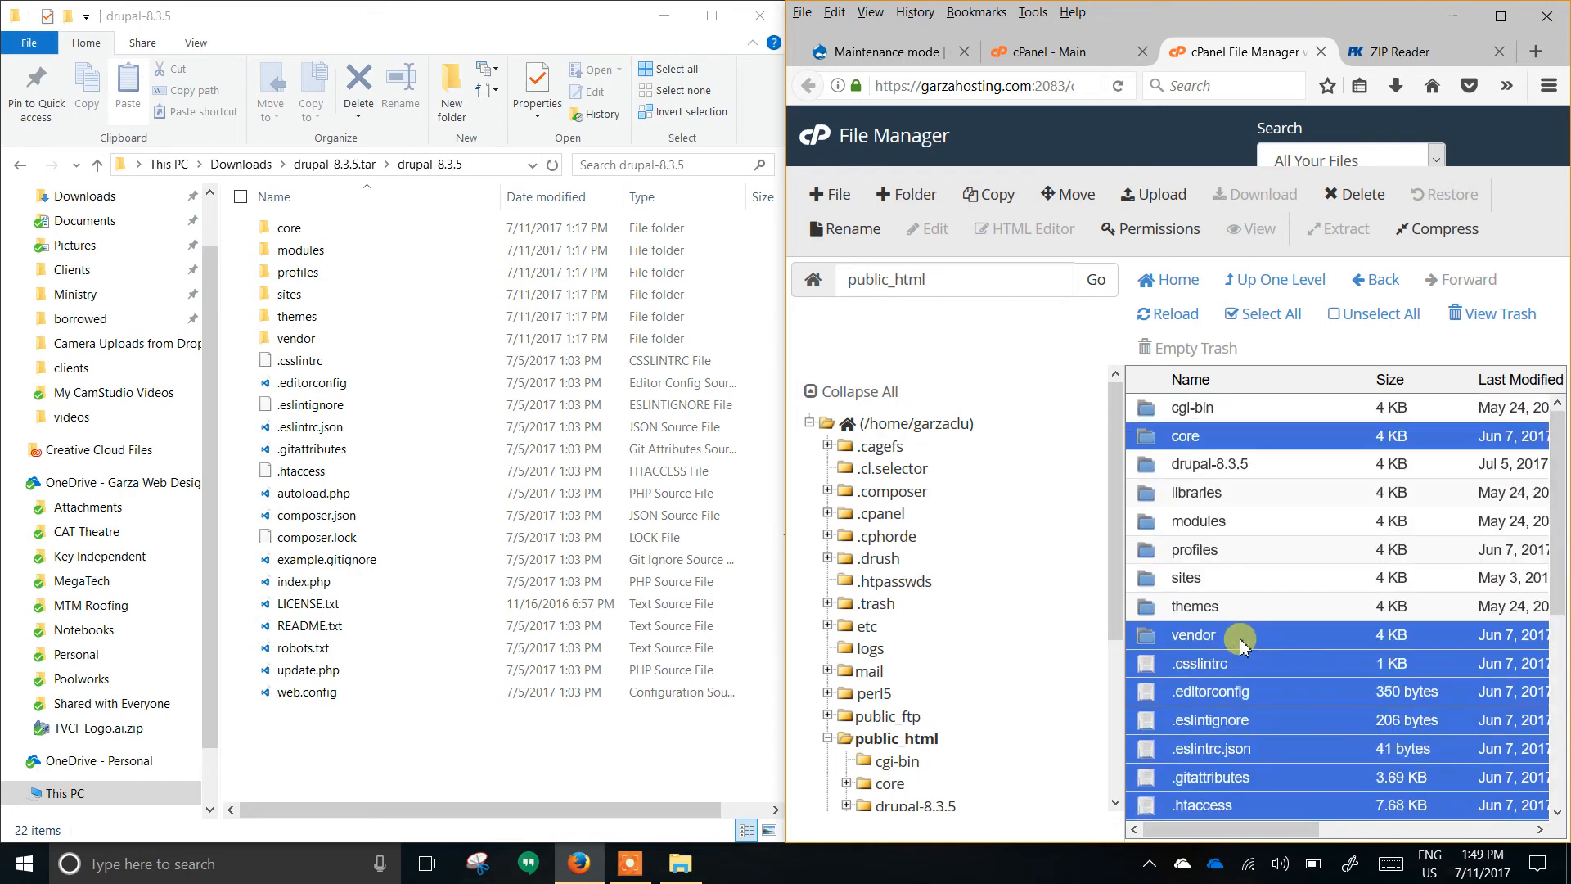
left_click(1364, 200)
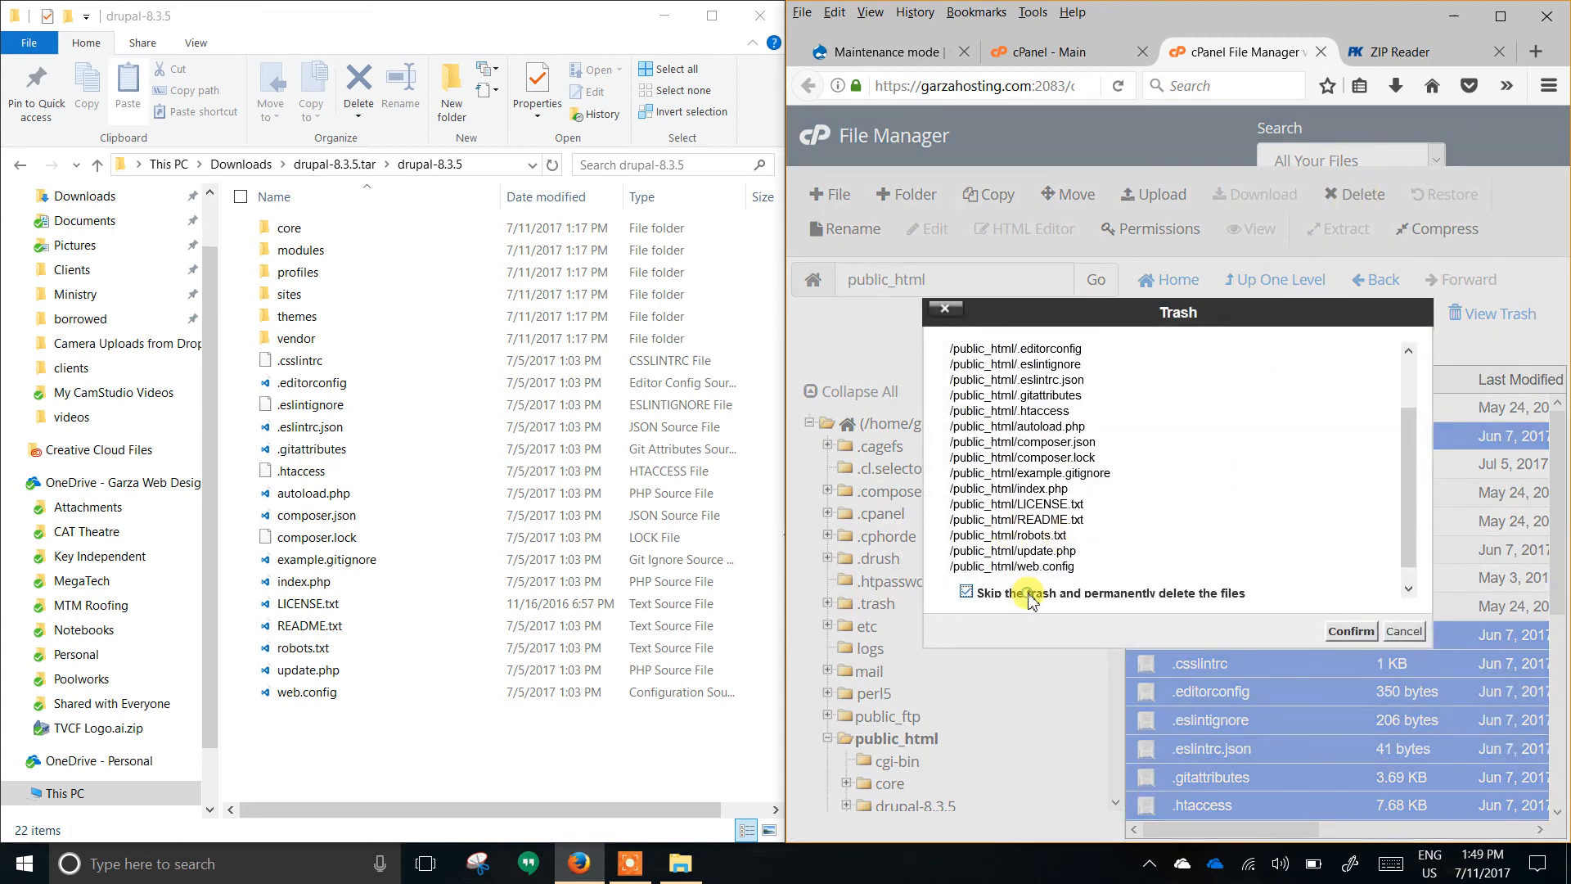
left_click(1351, 631)
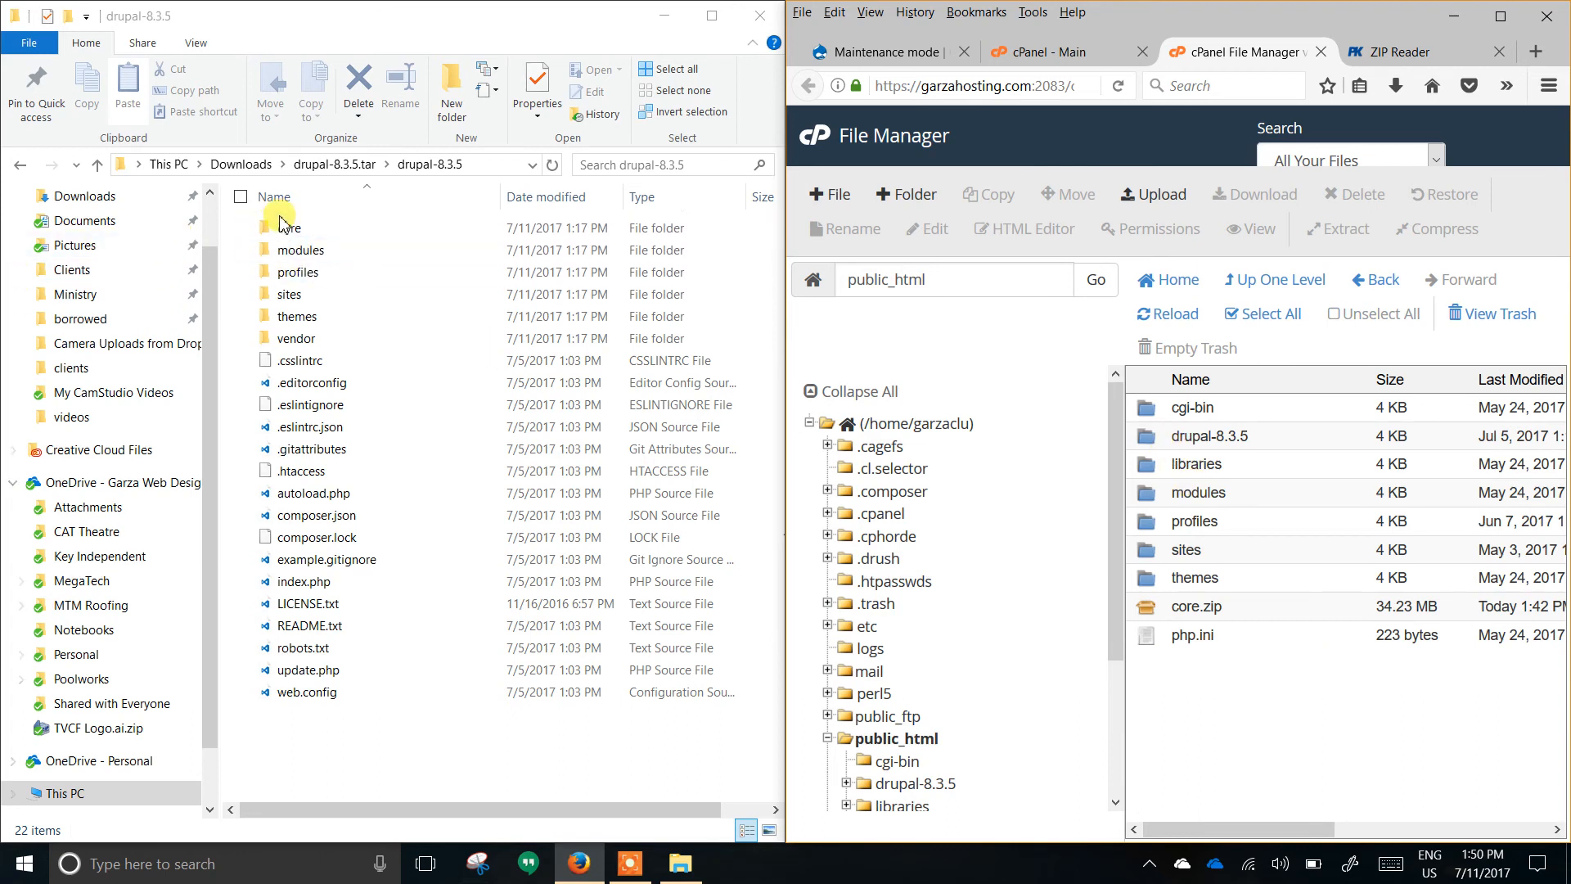
Select the core and vendor folders plus all loose files from .csslintrc to web.config in the local drupal-8.3.5 folder.
left_click(326, 234)
left_click(365, 341, "ctrl")
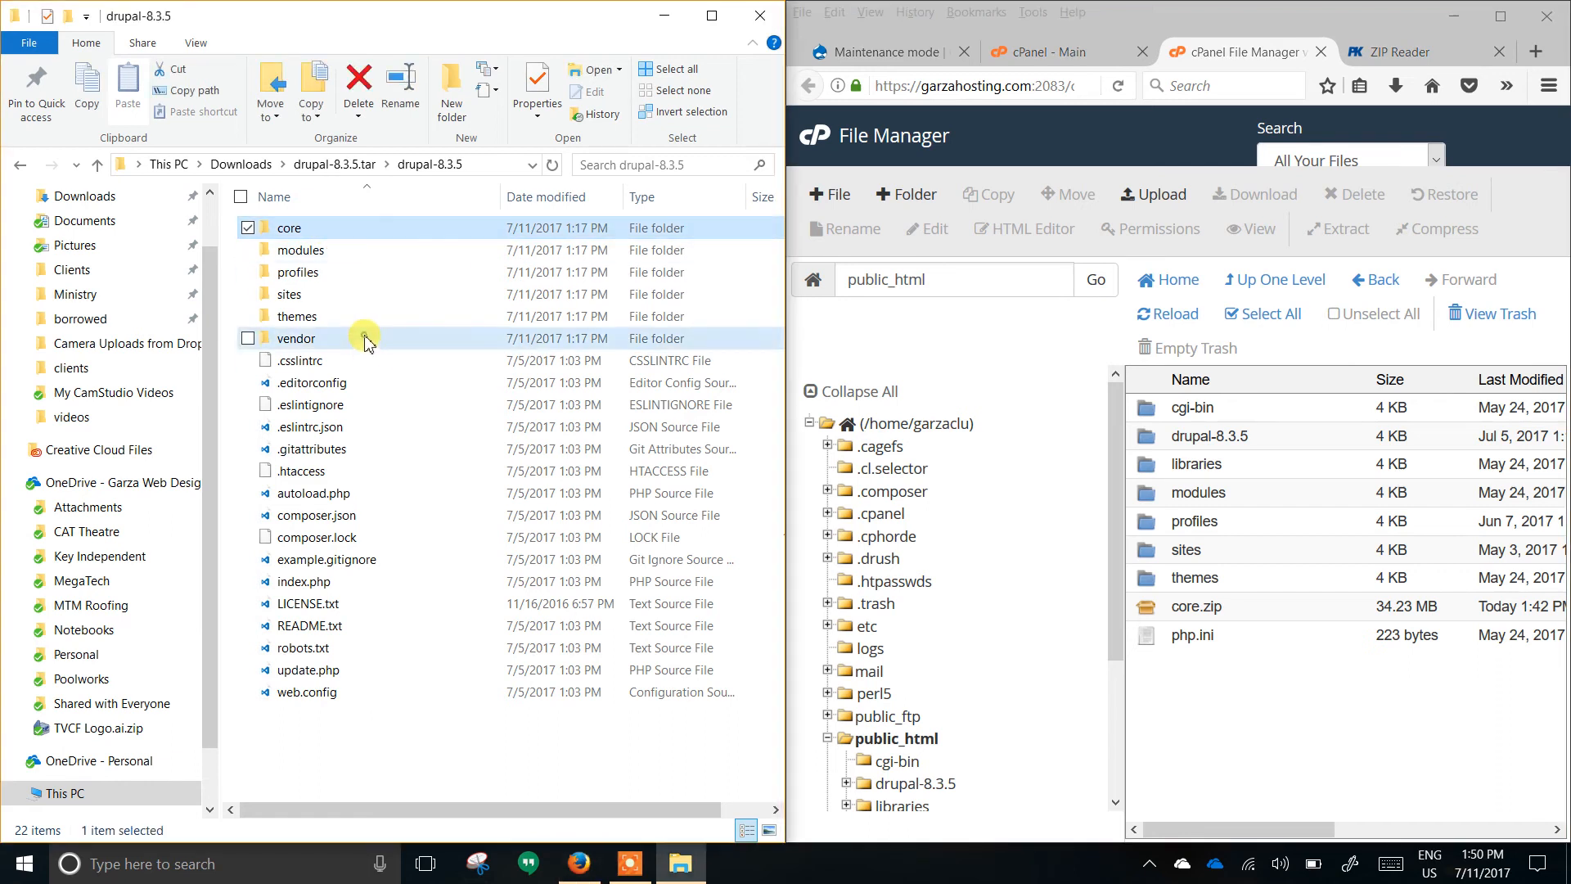
left_click(396, 364, "ctrl")
left_click(401, 385, "ctrl")
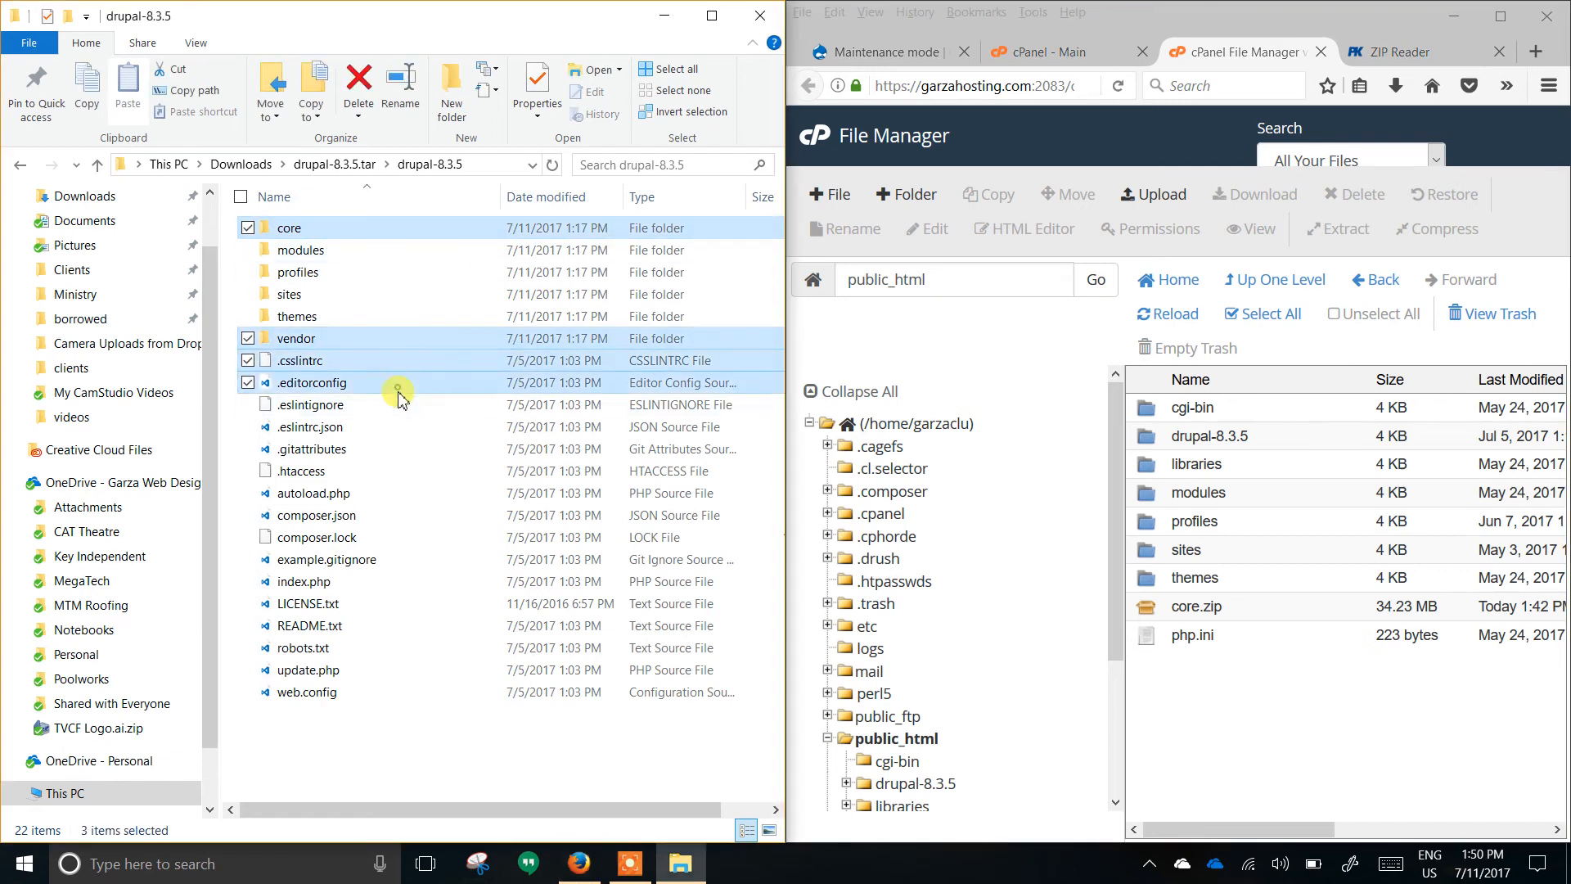
left_click(405, 406, "ctrl")
left_click(412, 429, "ctrl")
left_click(414, 451, "ctrl")
left_click(416, 473, "ctrl")
left_click(419, 495, "ctrl")
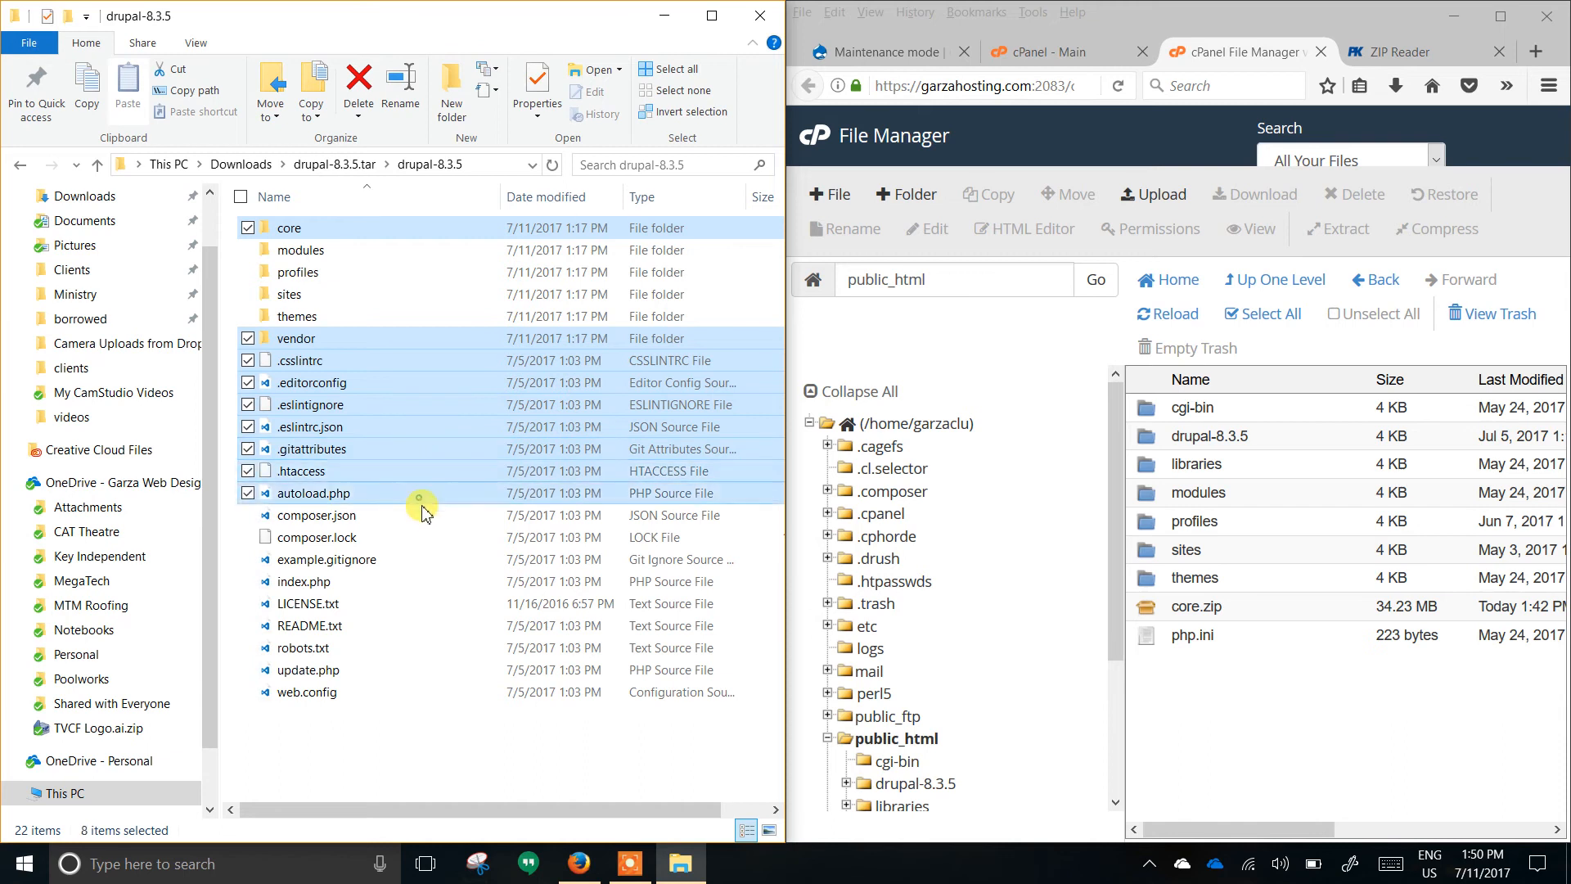
left_click(422, 517, "ctrl")
left_click(427, 539, "ctrl")
left_click(432, 562, "ctrl")
left_click(434, 584, "ctrl")
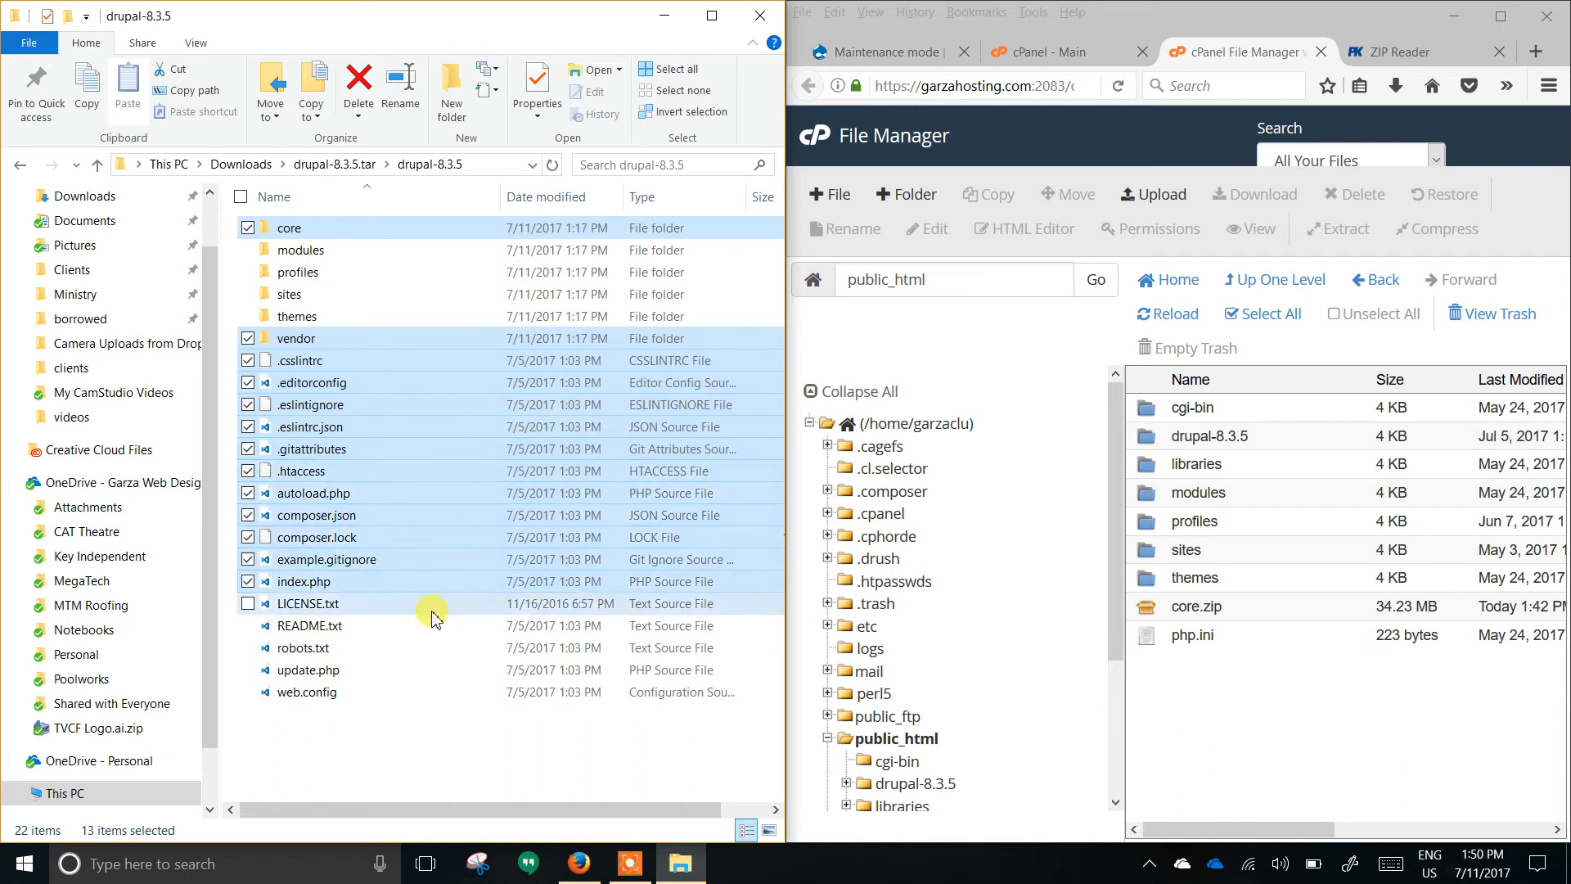
left_click(435, 606, "ctrl")
left_click(438, 628, "ctrl")
left_click(440, 653, "ctrl")
left_click(442, 670, "ctrl")
left_click(442, 691, "ctrl")
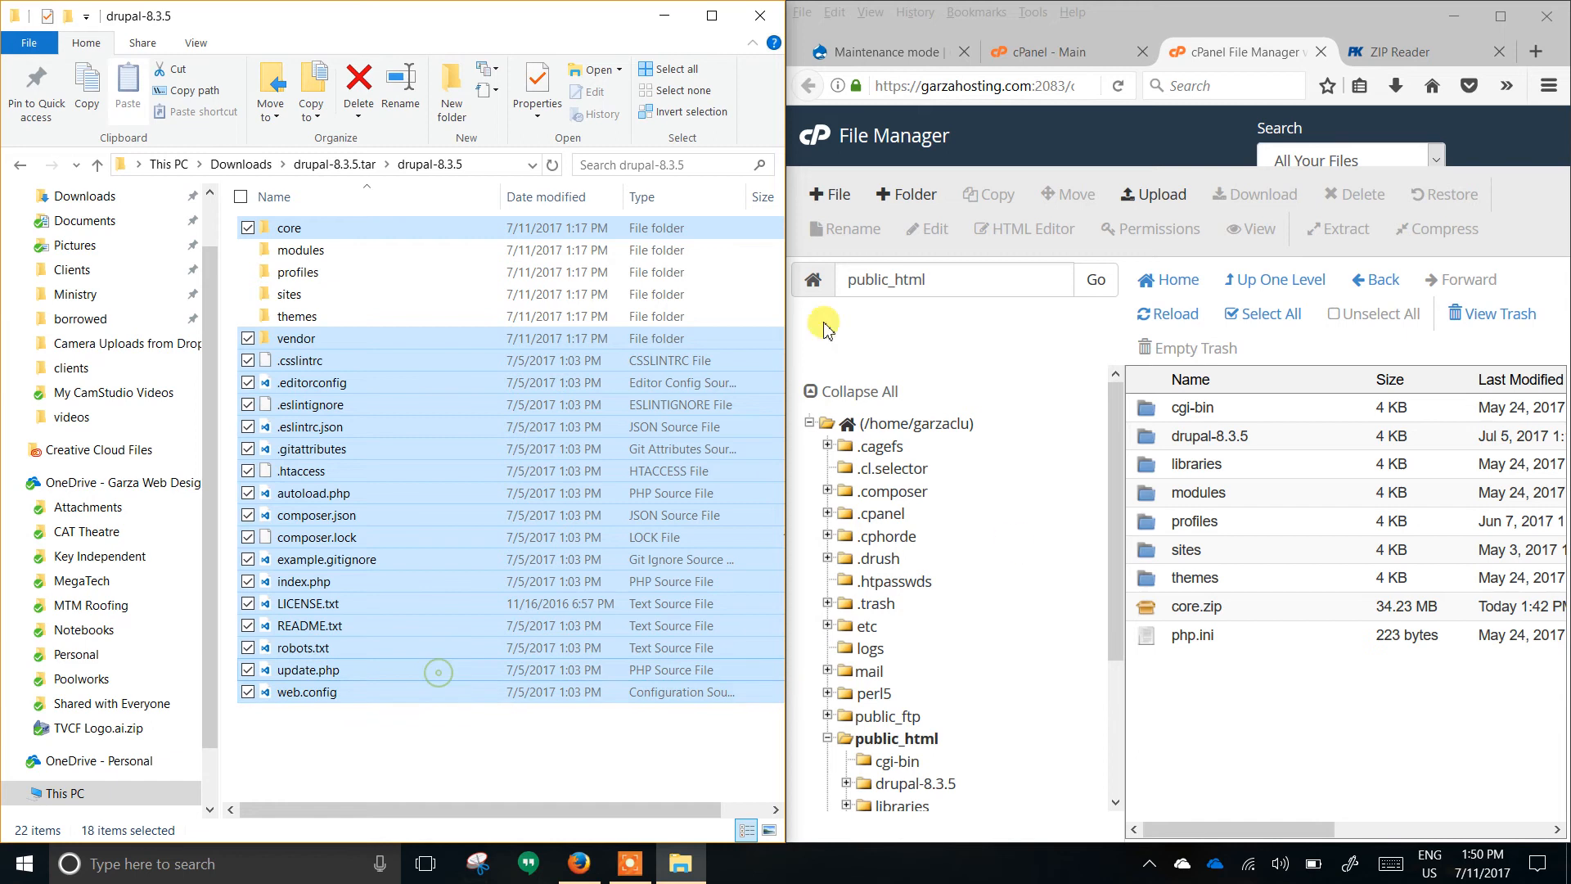
Move the core and vendor folders and all loose files from .csslintrc to web.config out of the server's drupal-8.3.5 folder into /public_html.
double_click(1149, 440)
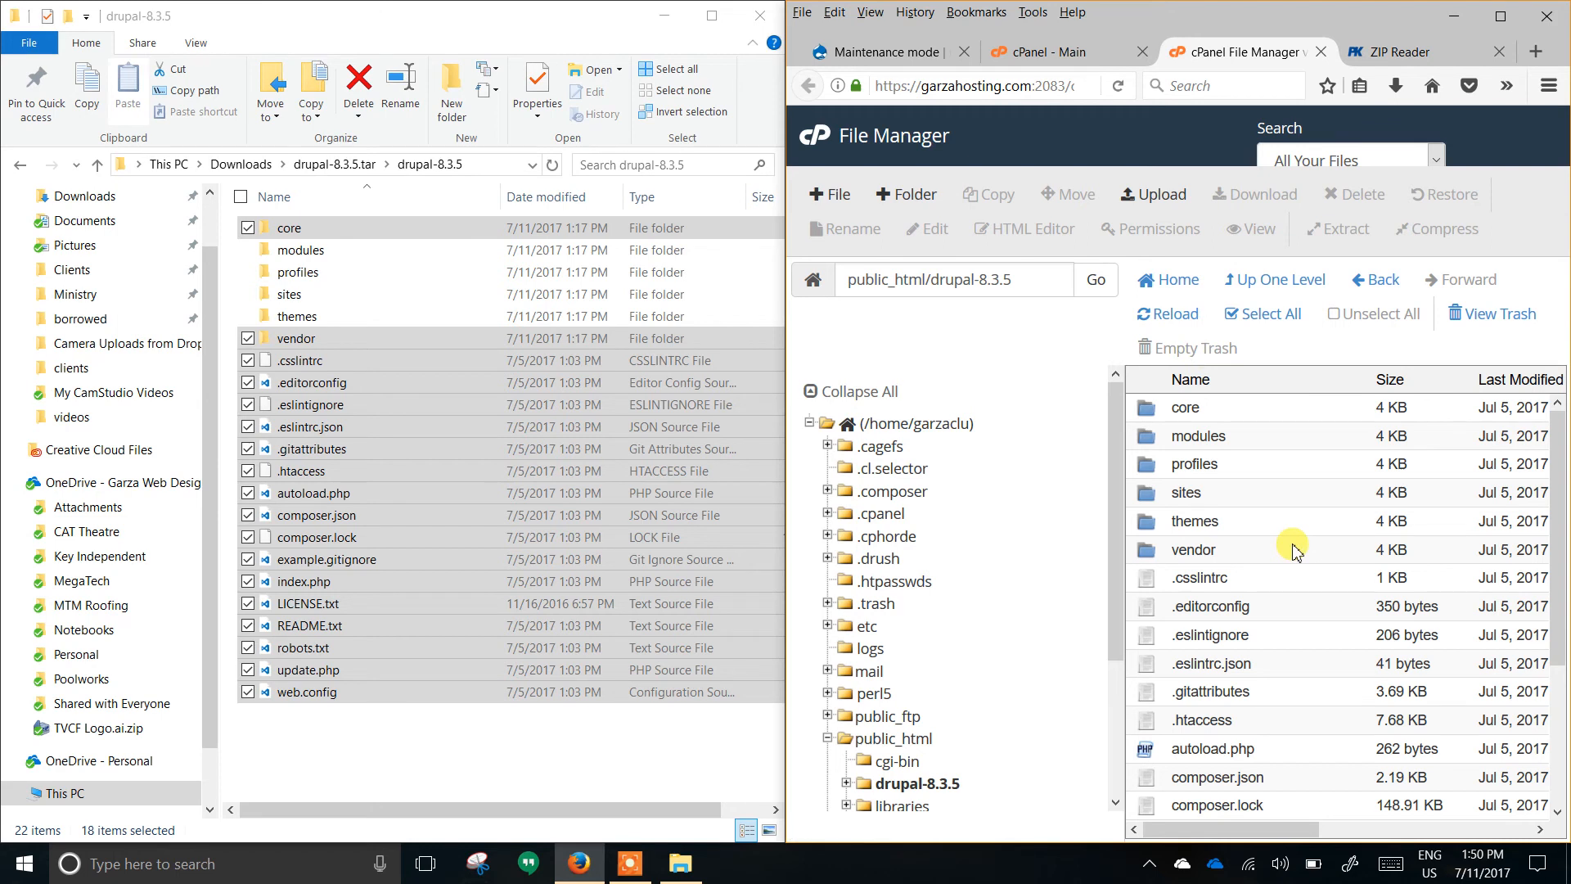
left_click(1149, 411)
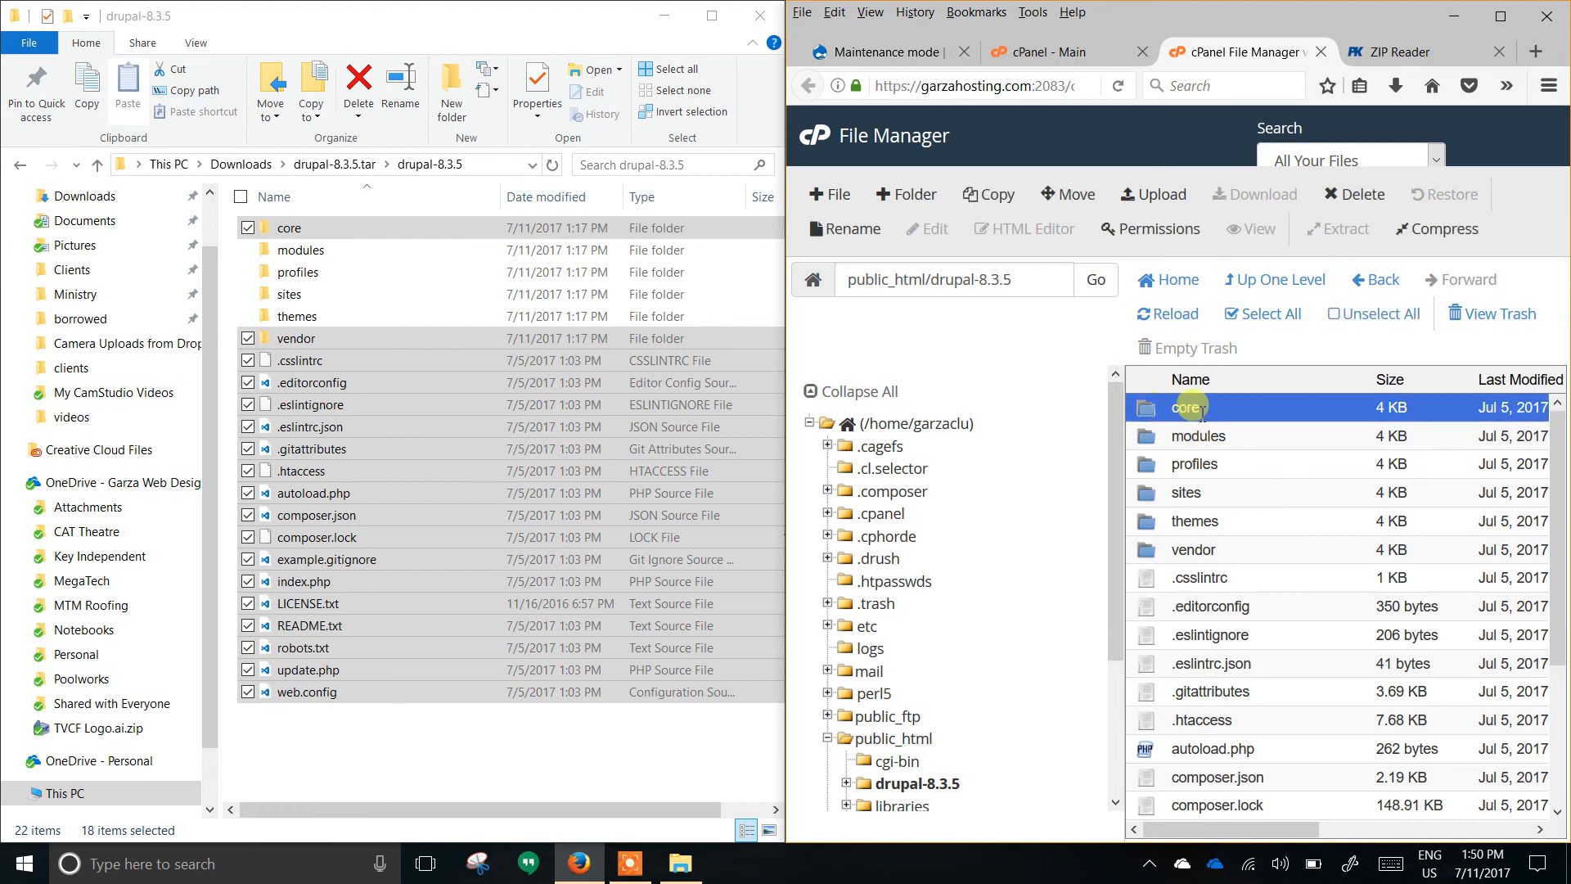
left_click(1156, 554, "ctrl")
left_click(1154, 580, "ctrl")
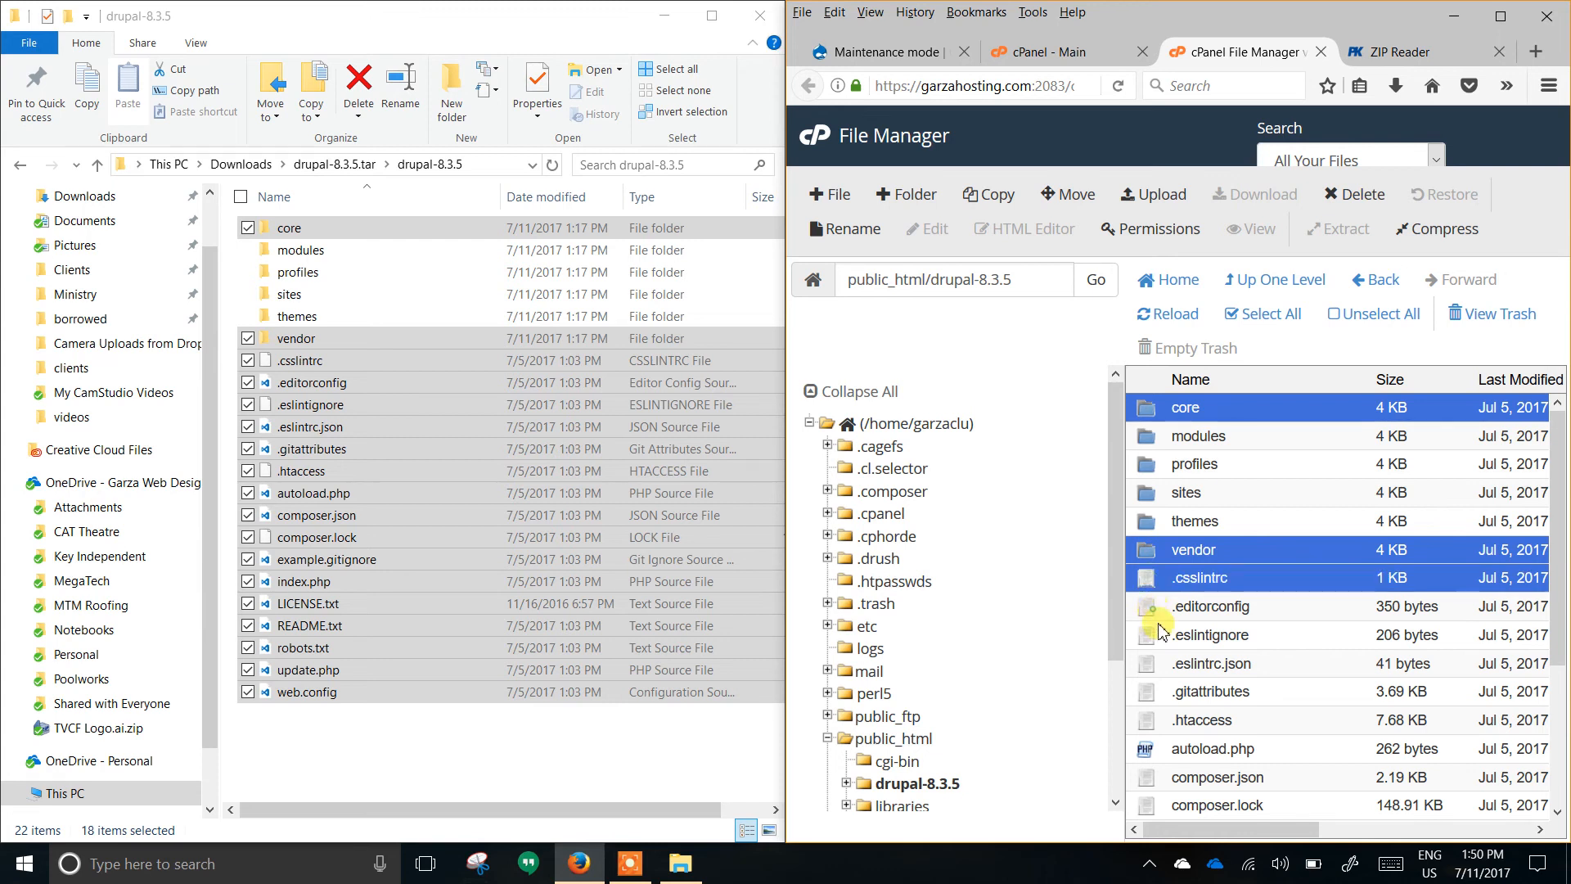
left_click(1153, 607, "ctrl")
left_click(1157, 634, "ctrl")
left_click(1155, 663, "ctrl")
left_click(1155, 691, "ctrl")
left_click(1154, 720, "ctrl")
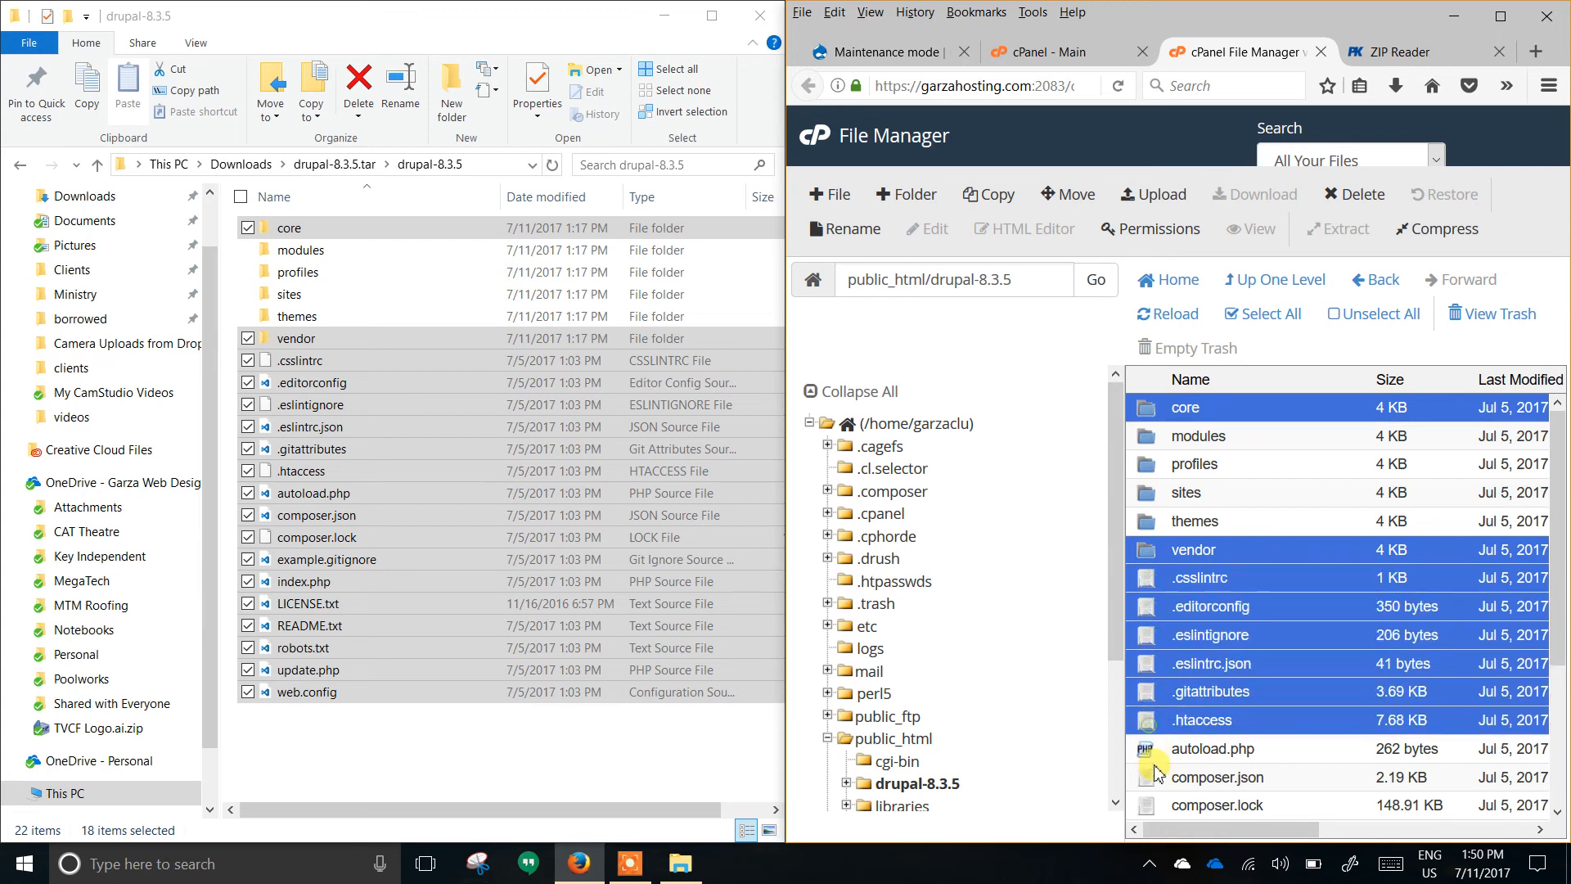
left_click(1152, 757, "ctrl")
scroll(1152, 761, "down", 2)
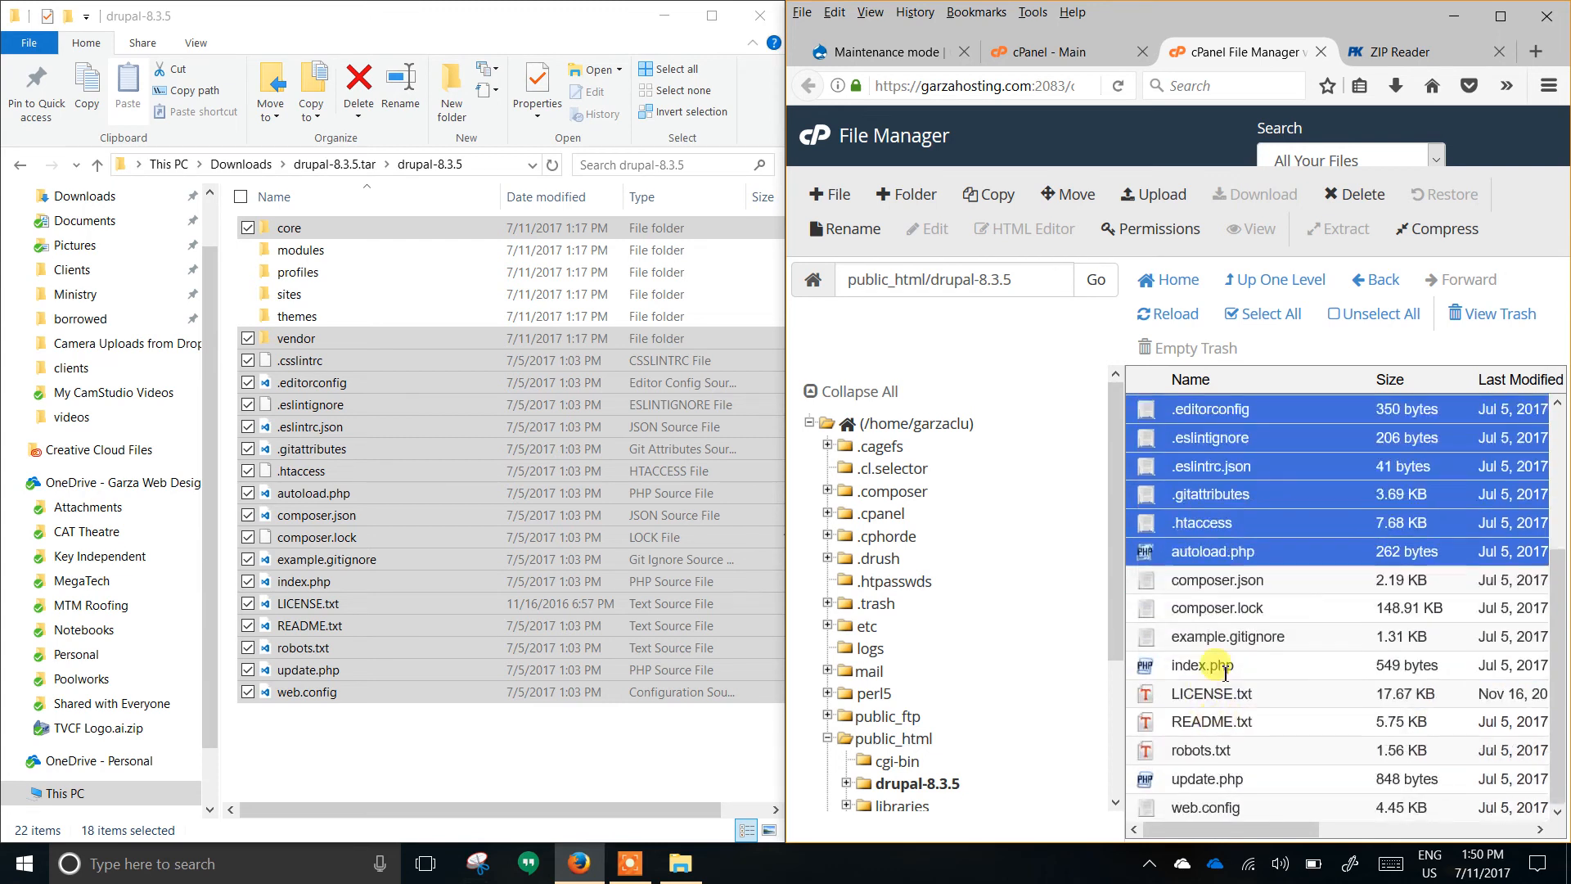
left_click(1151, 582, "ctrl")
left_click(1150, 609, "ctrl")
left_click(1151, 638, "ctrl")
left_click(1151, 665, "ctrl")
left_click(1151, 694, "ctrl")
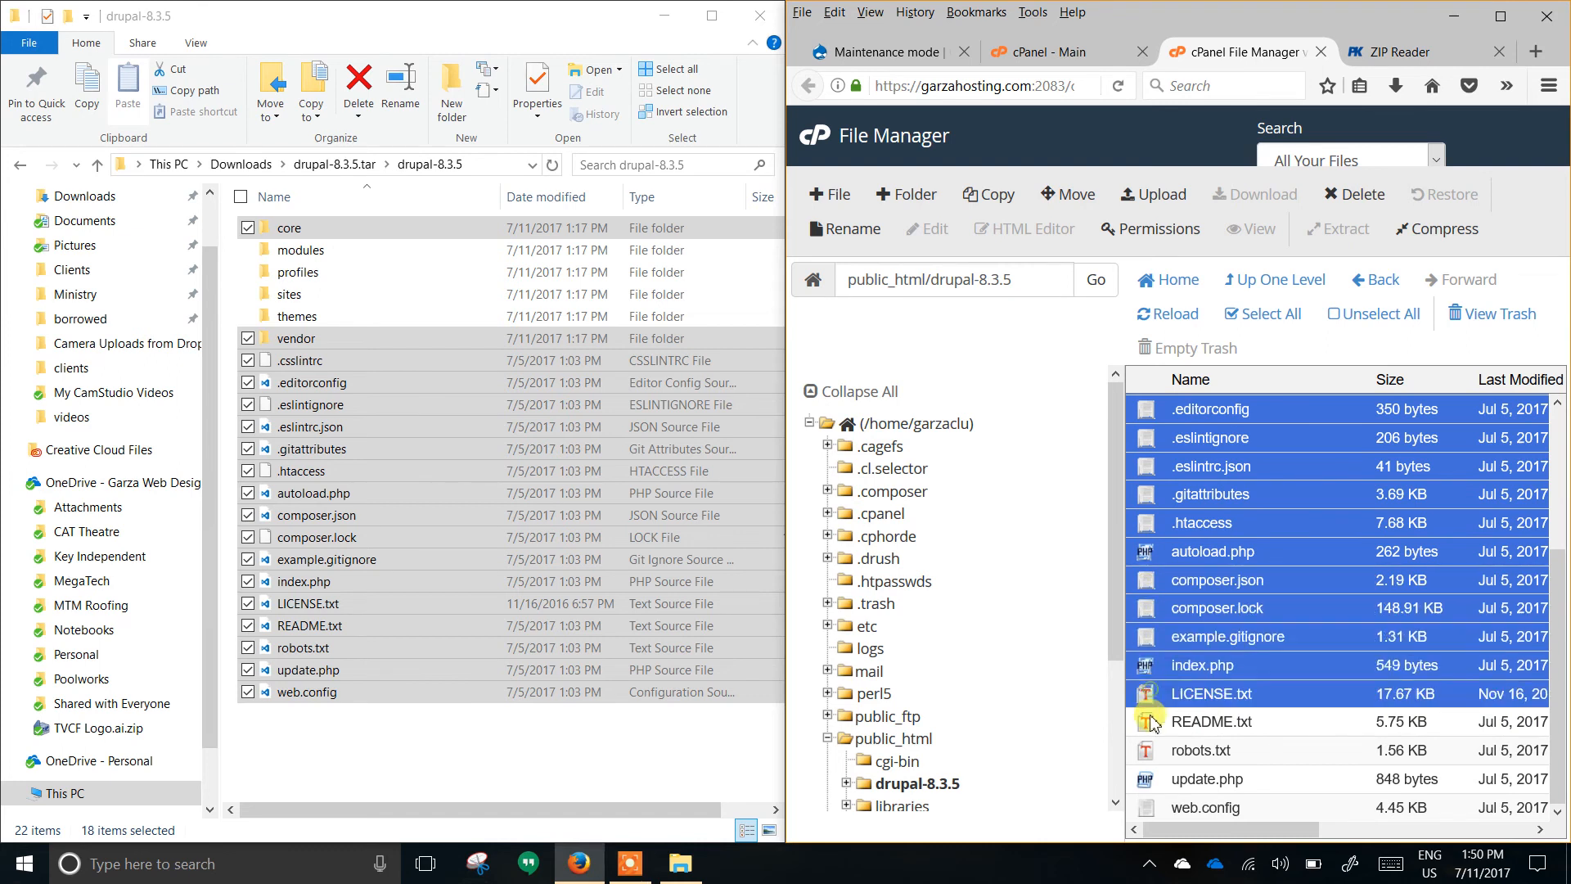
left_click(1152, 722, "ctrl")
left_click(1152, 750, "ctrl")
left_click(1150, 778, "ctrl")
left_click(1149, 807, "ctrl")
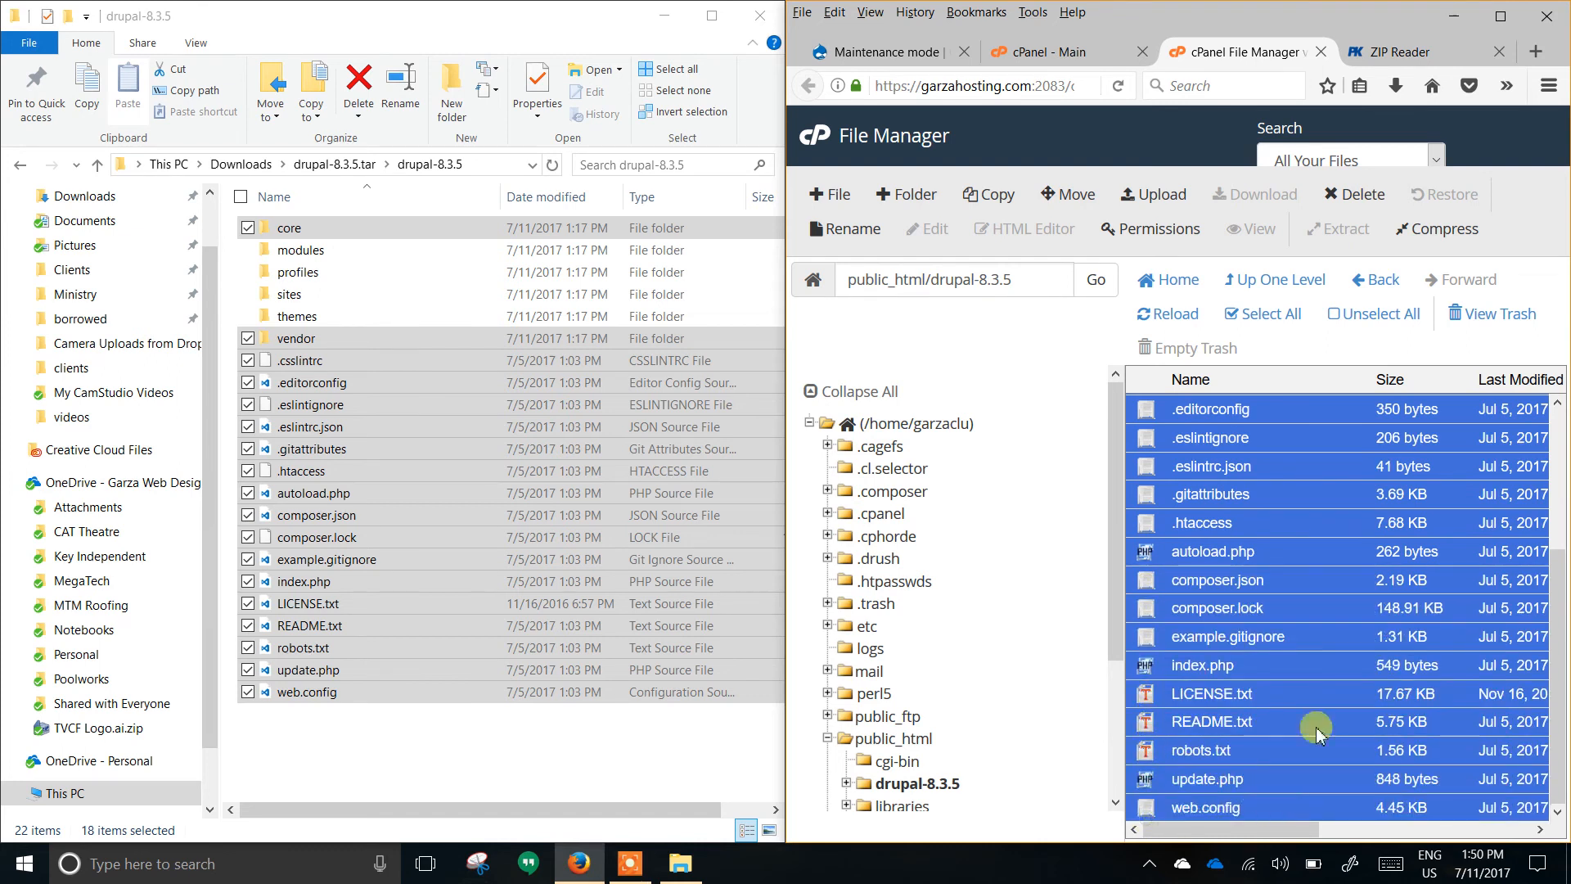
scroll(1309, 688, "up", 3)
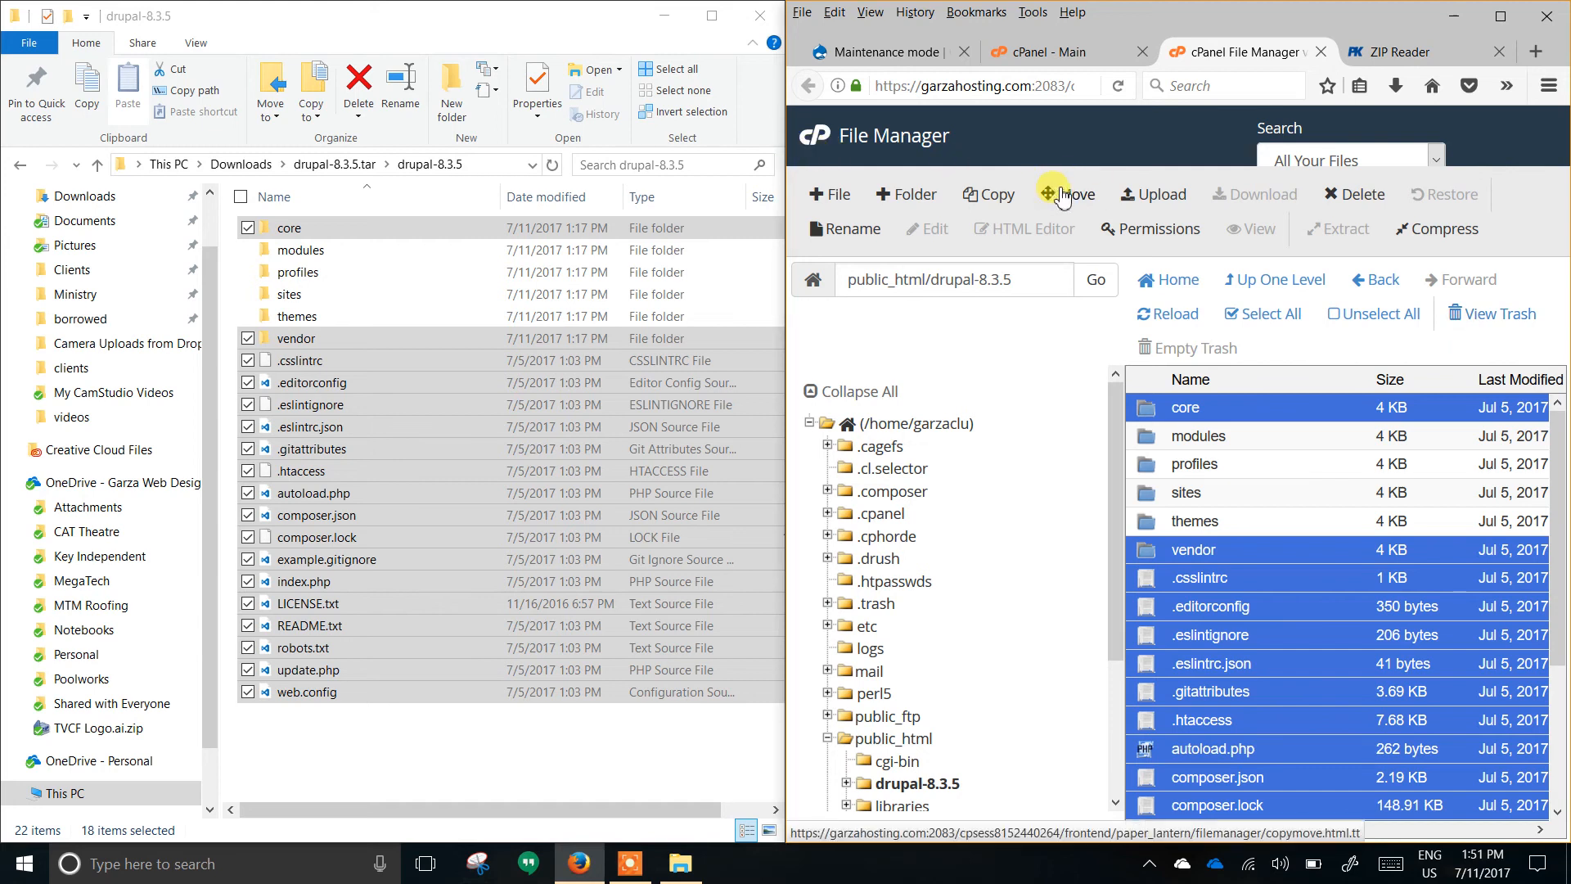
left_click(1500, 15)
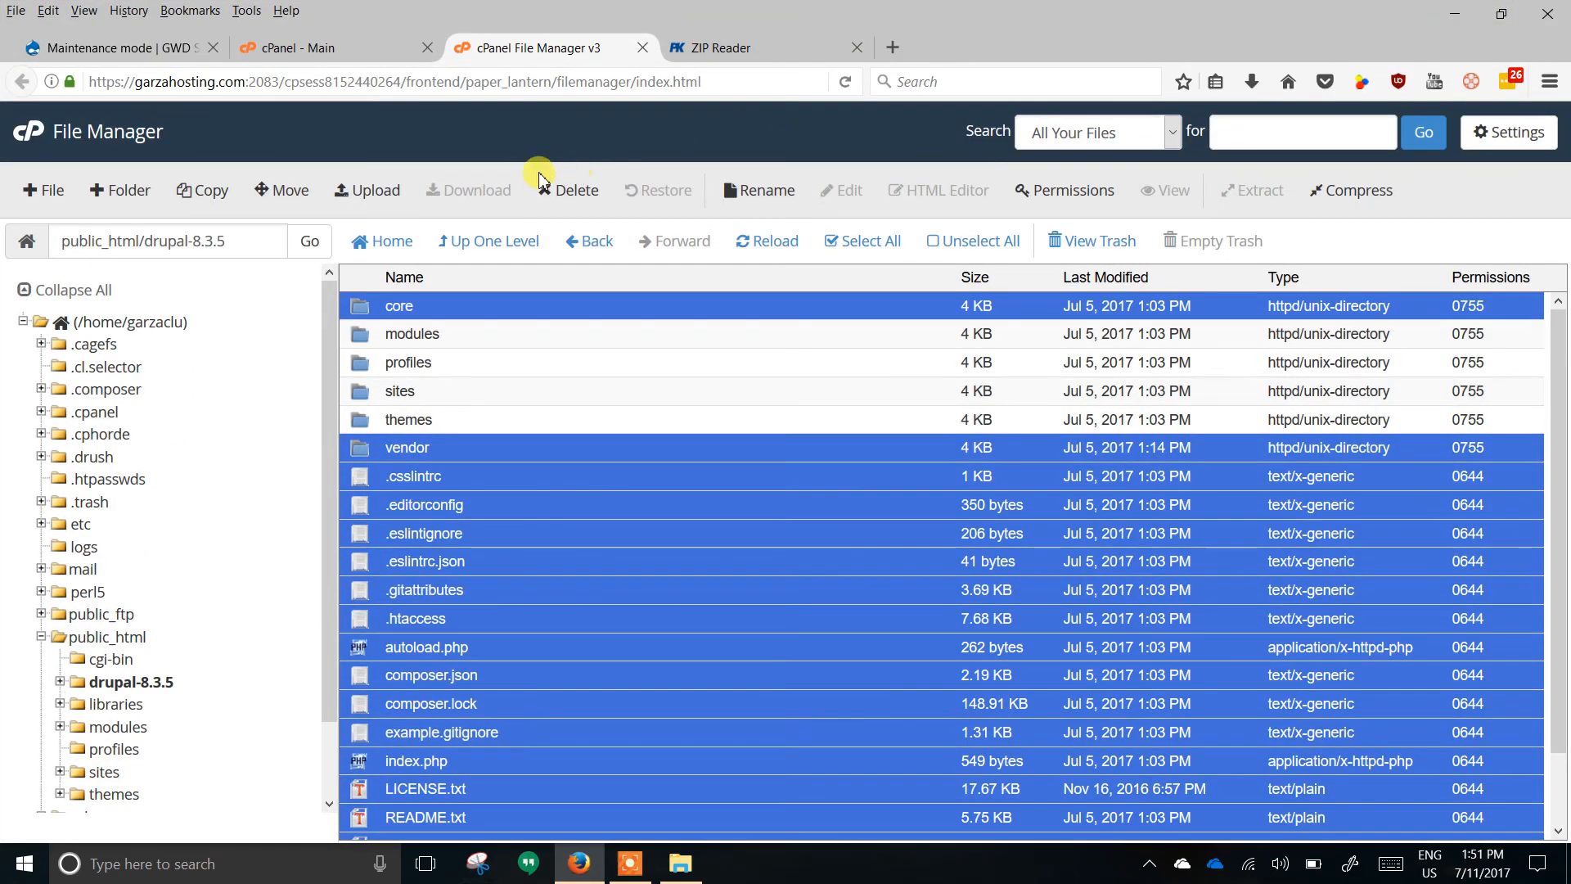
left_click(278, 191)
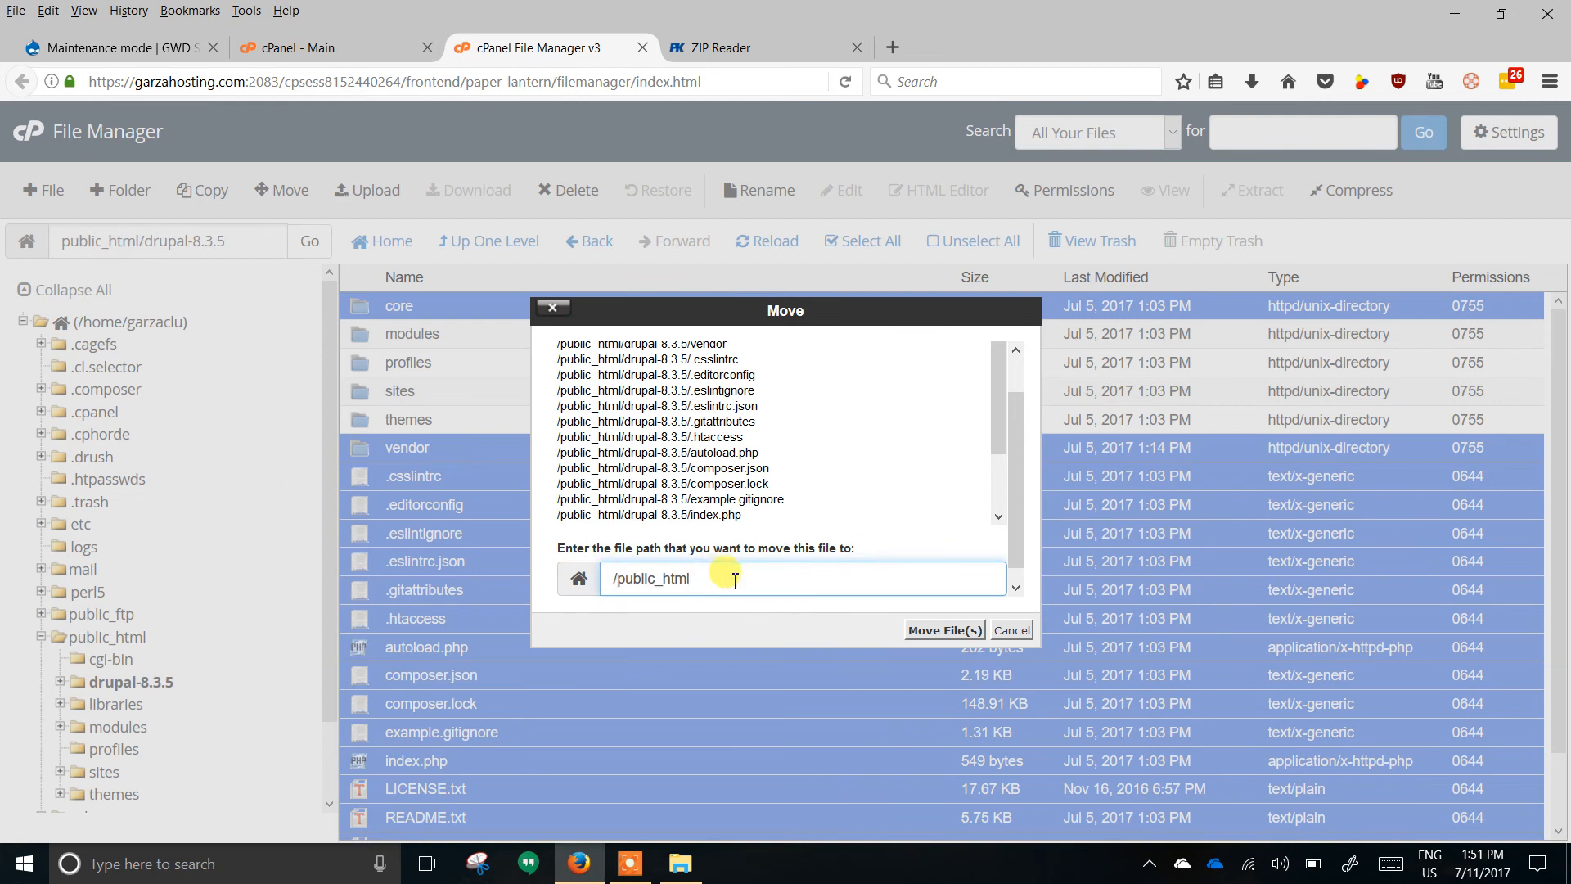
left_click(948, 631)
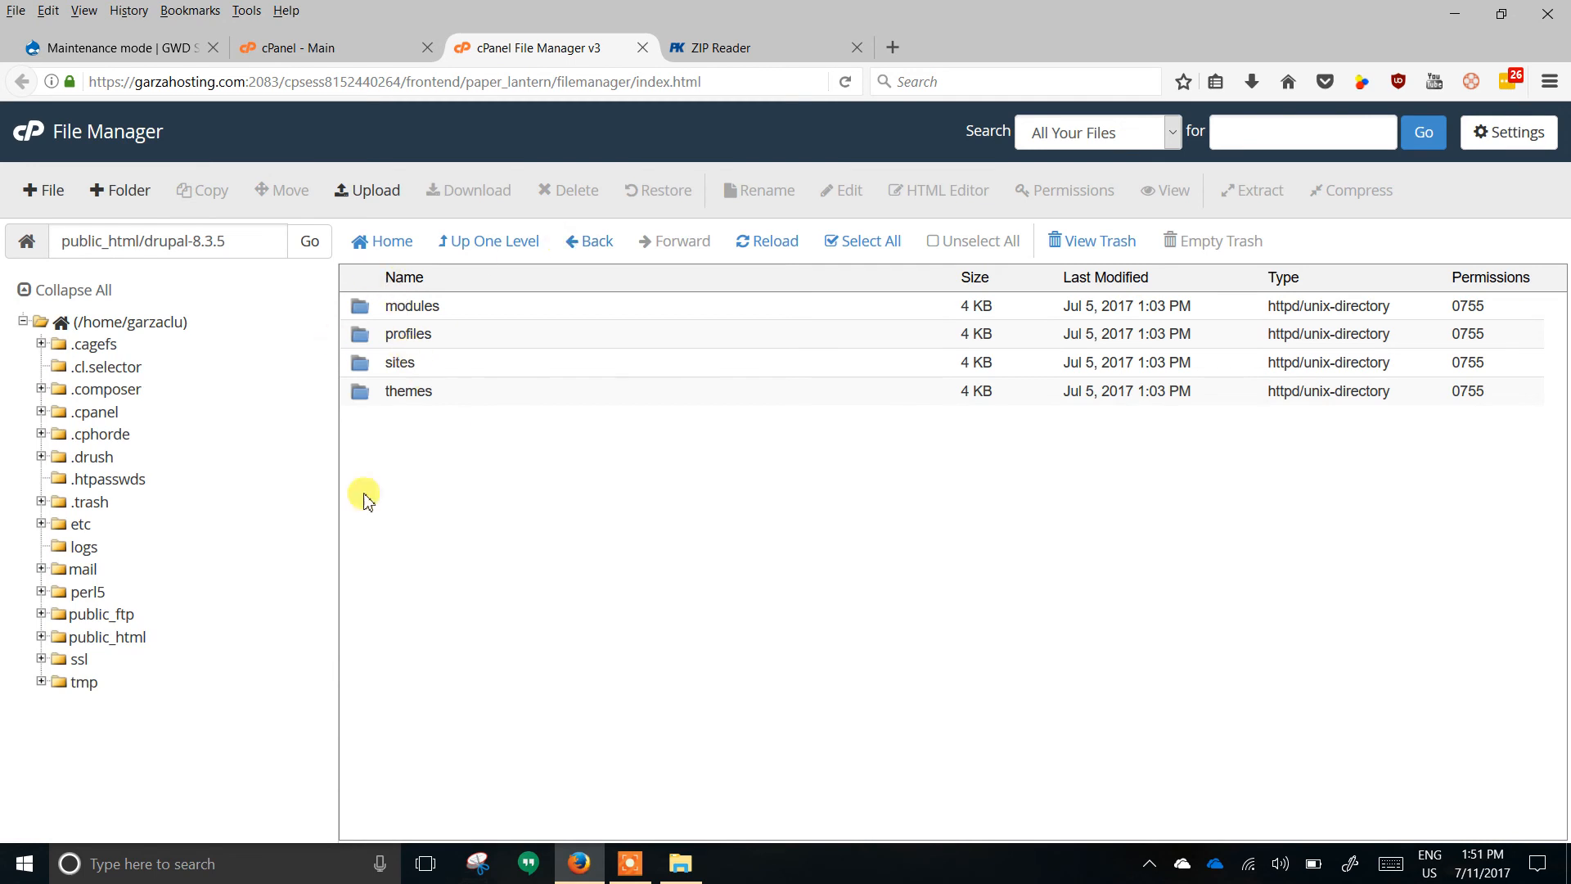
Go back up to public_html and check it for the new core and vendor folders and the loose files.
left_click(487, 243)
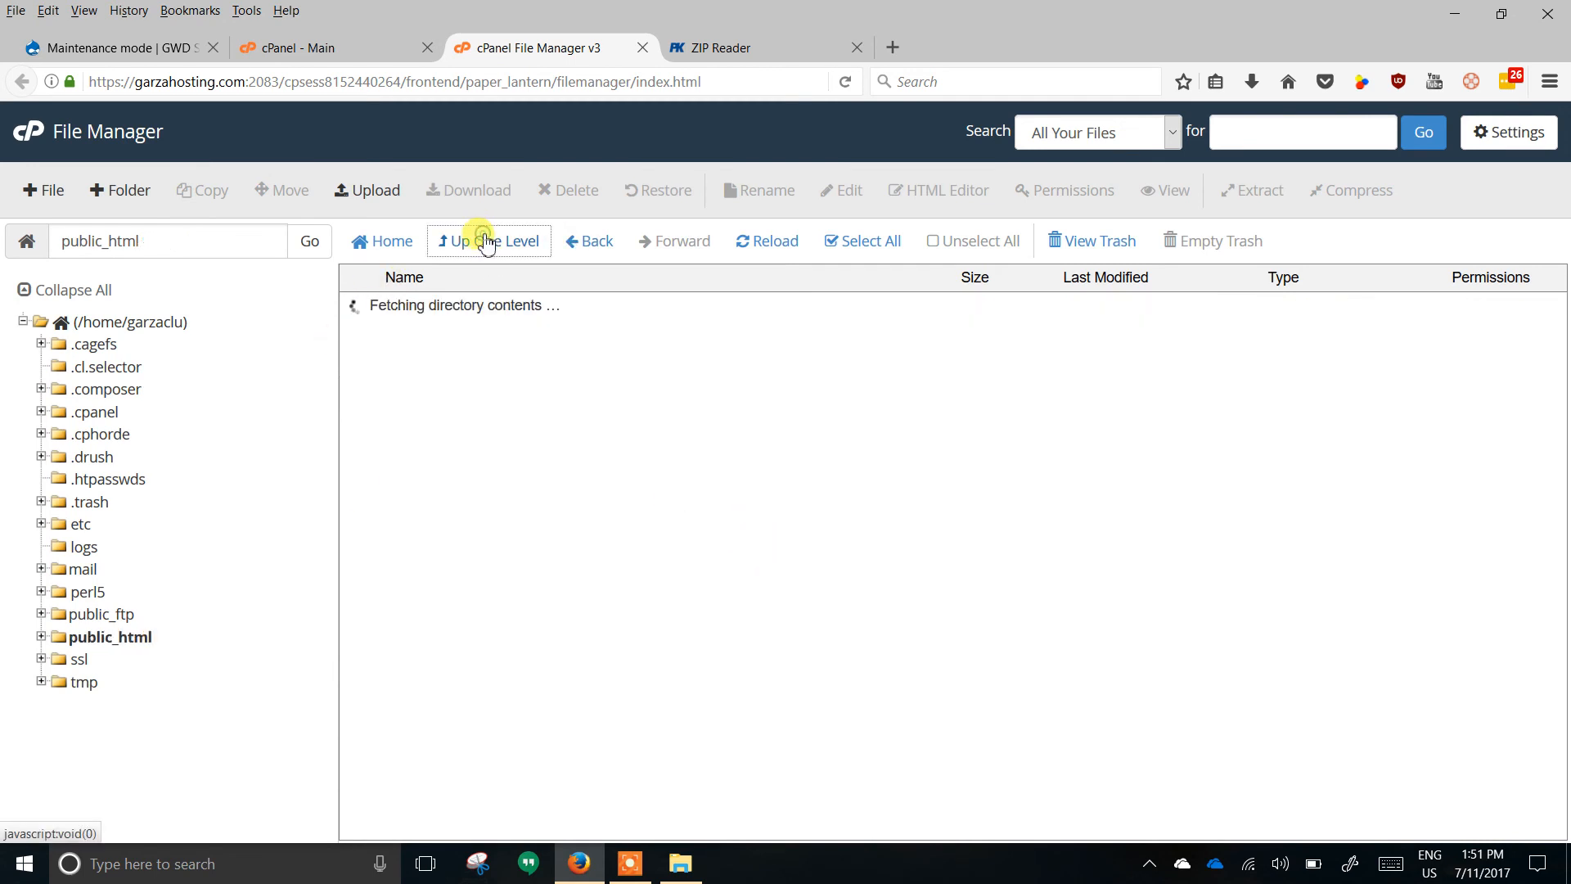
left_click(431, 333)
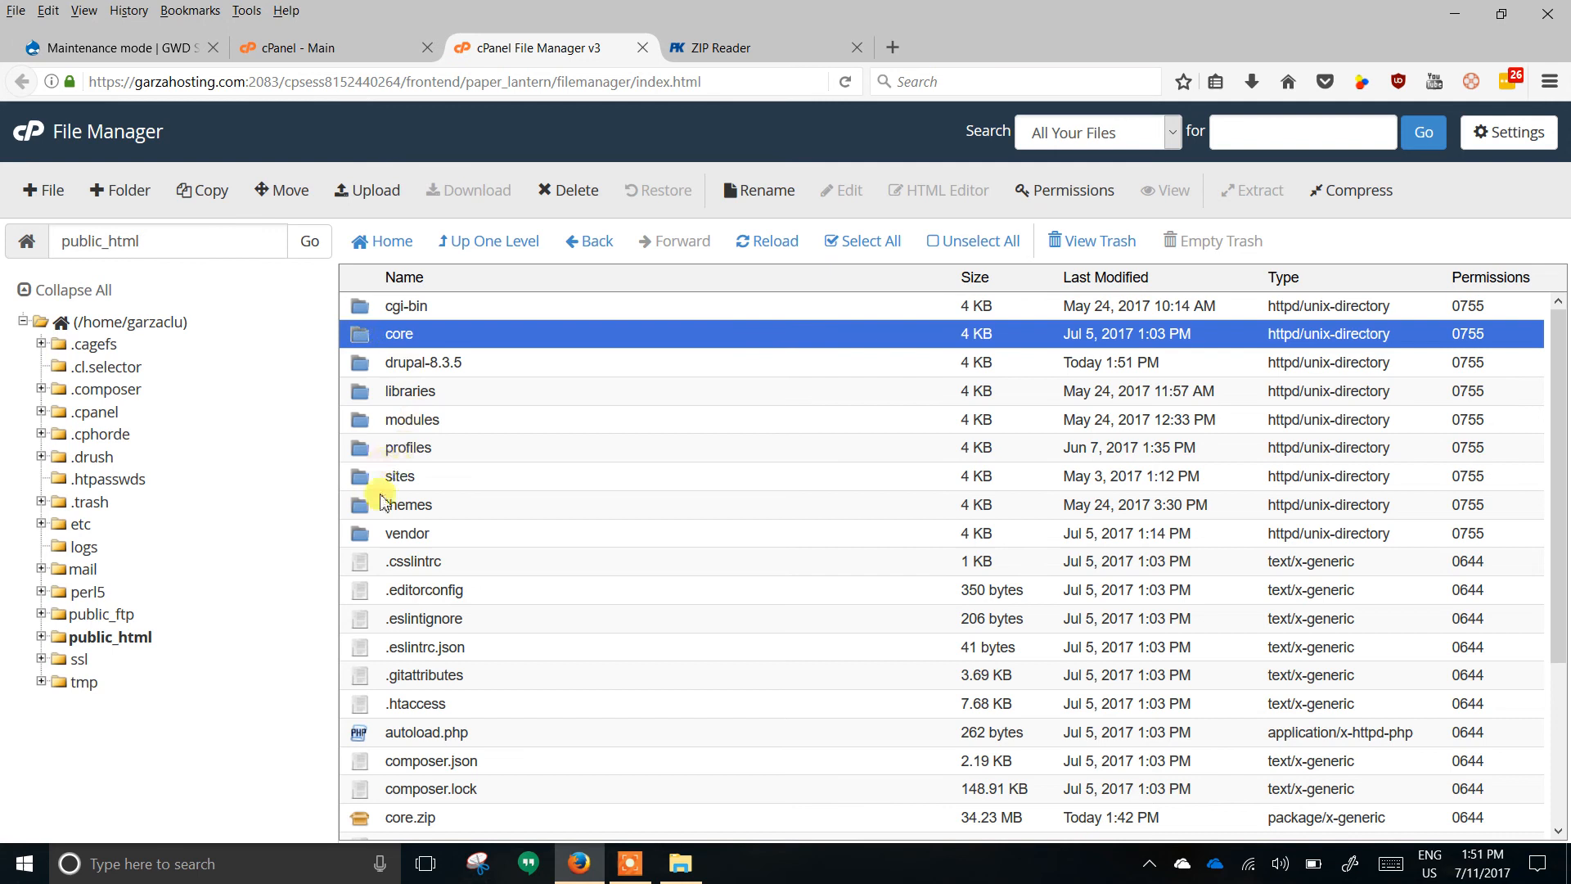
left_click(388, 535)
scroll(434, 645, "down", 3)
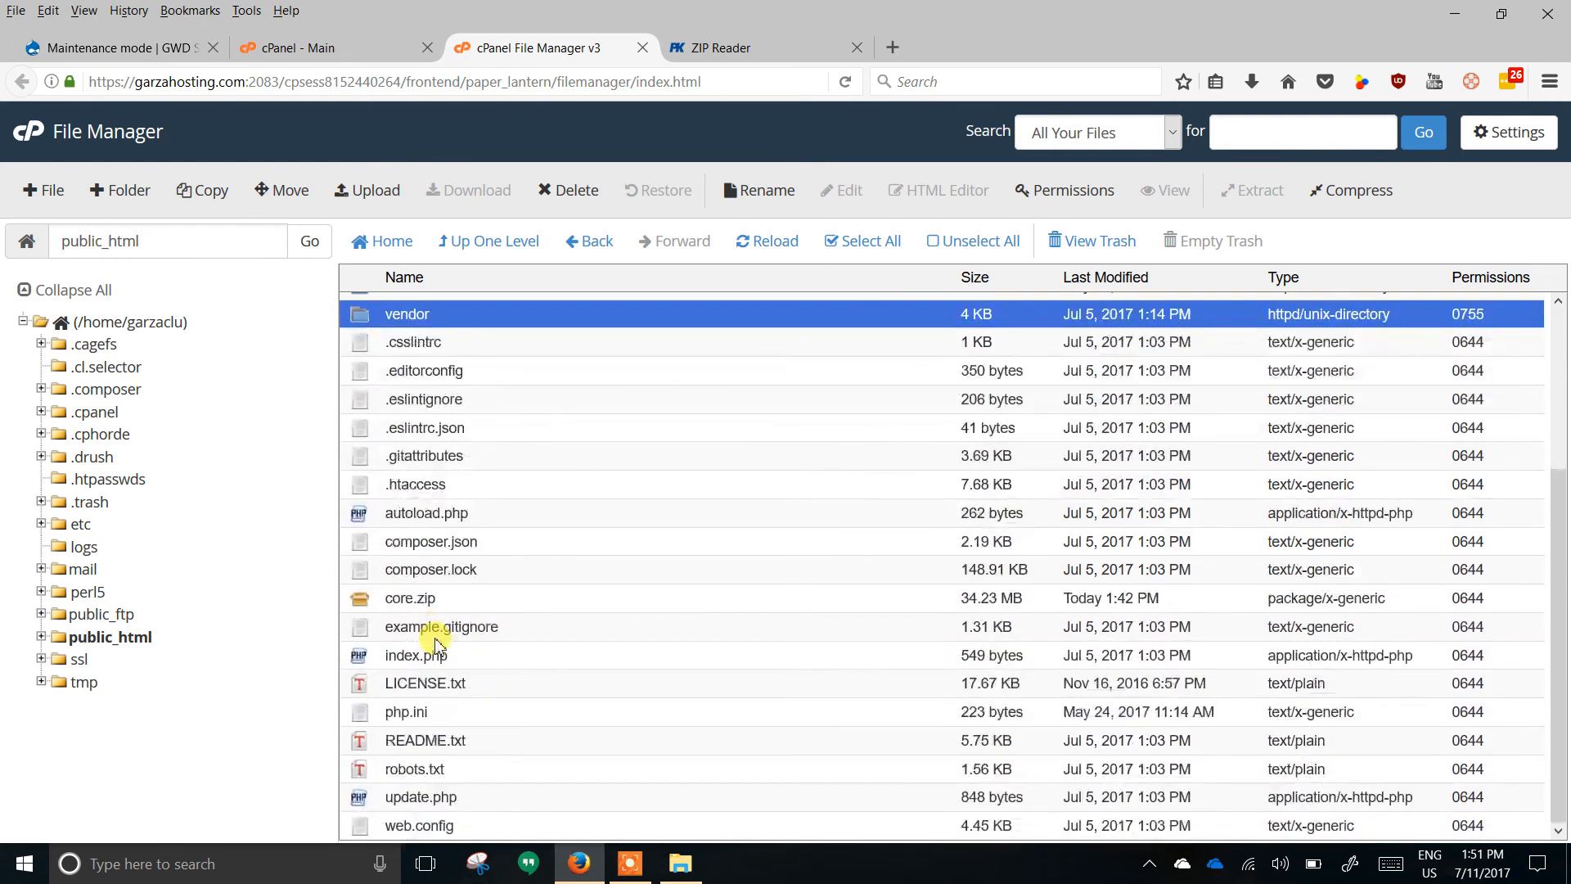
scroll(438, 646, "up", 3)
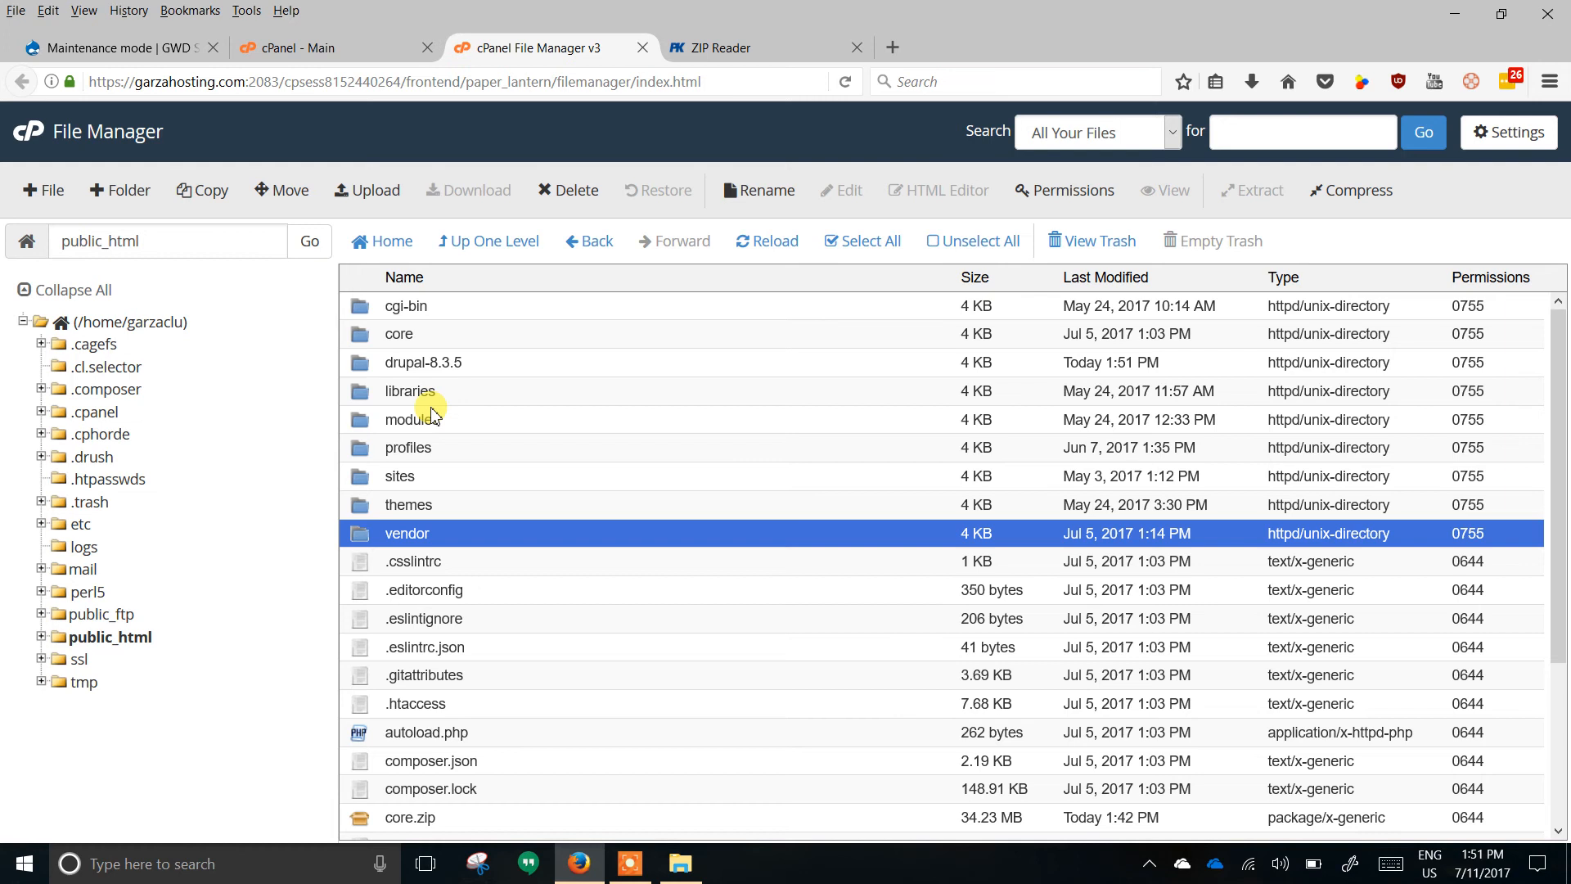
Permanently delete the drupal-8.3.5 folder from public_html, skipping the trash.
left_click(361, 365)
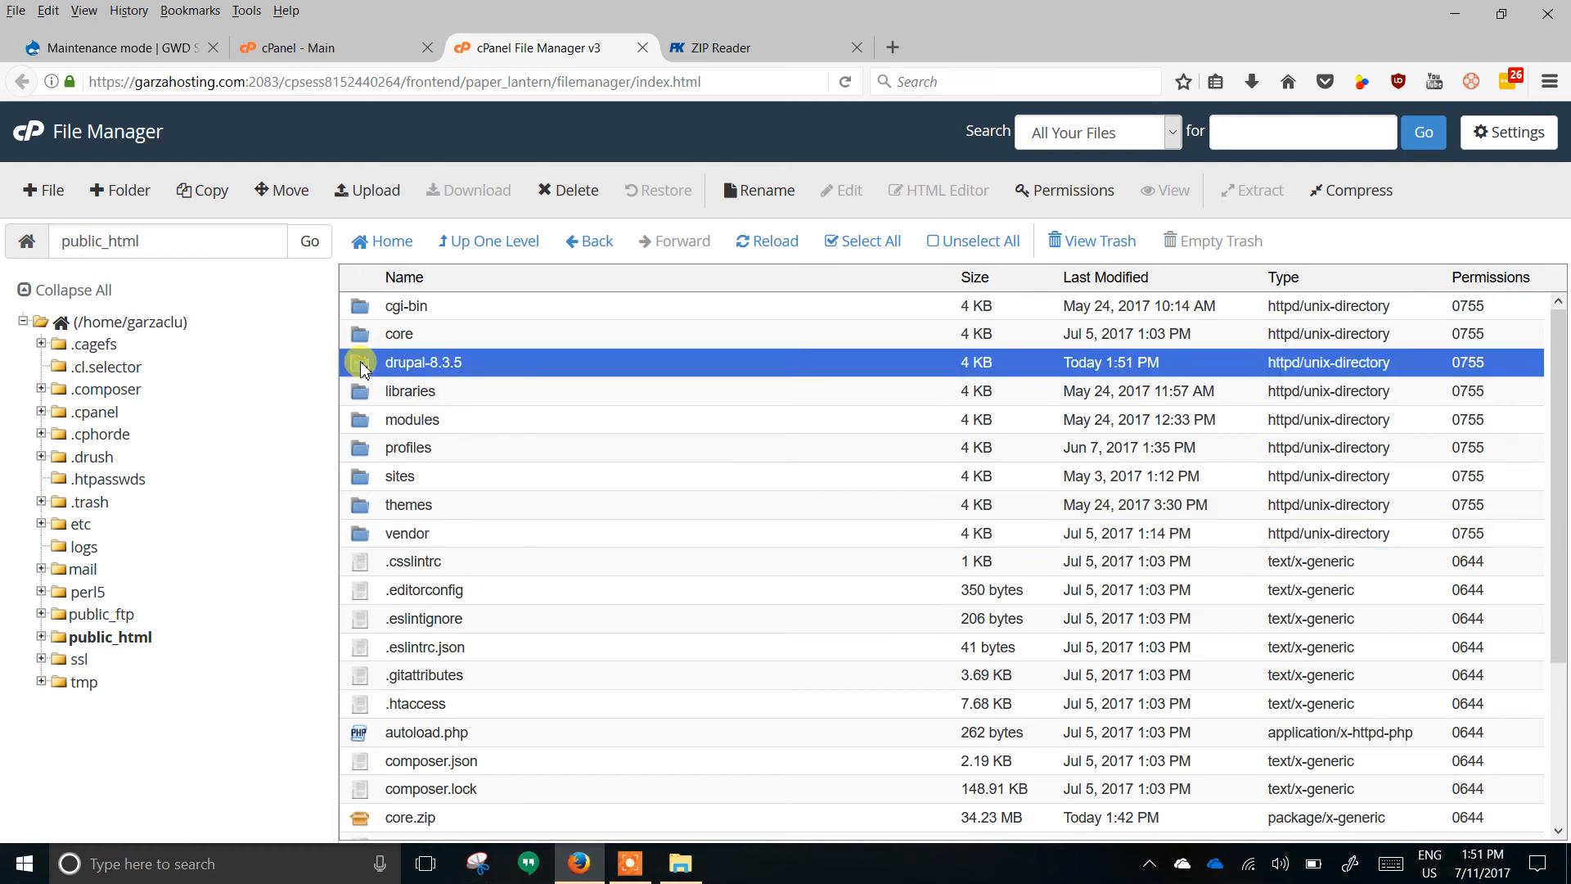
left_click(577, 194)
left_click(798, 483)
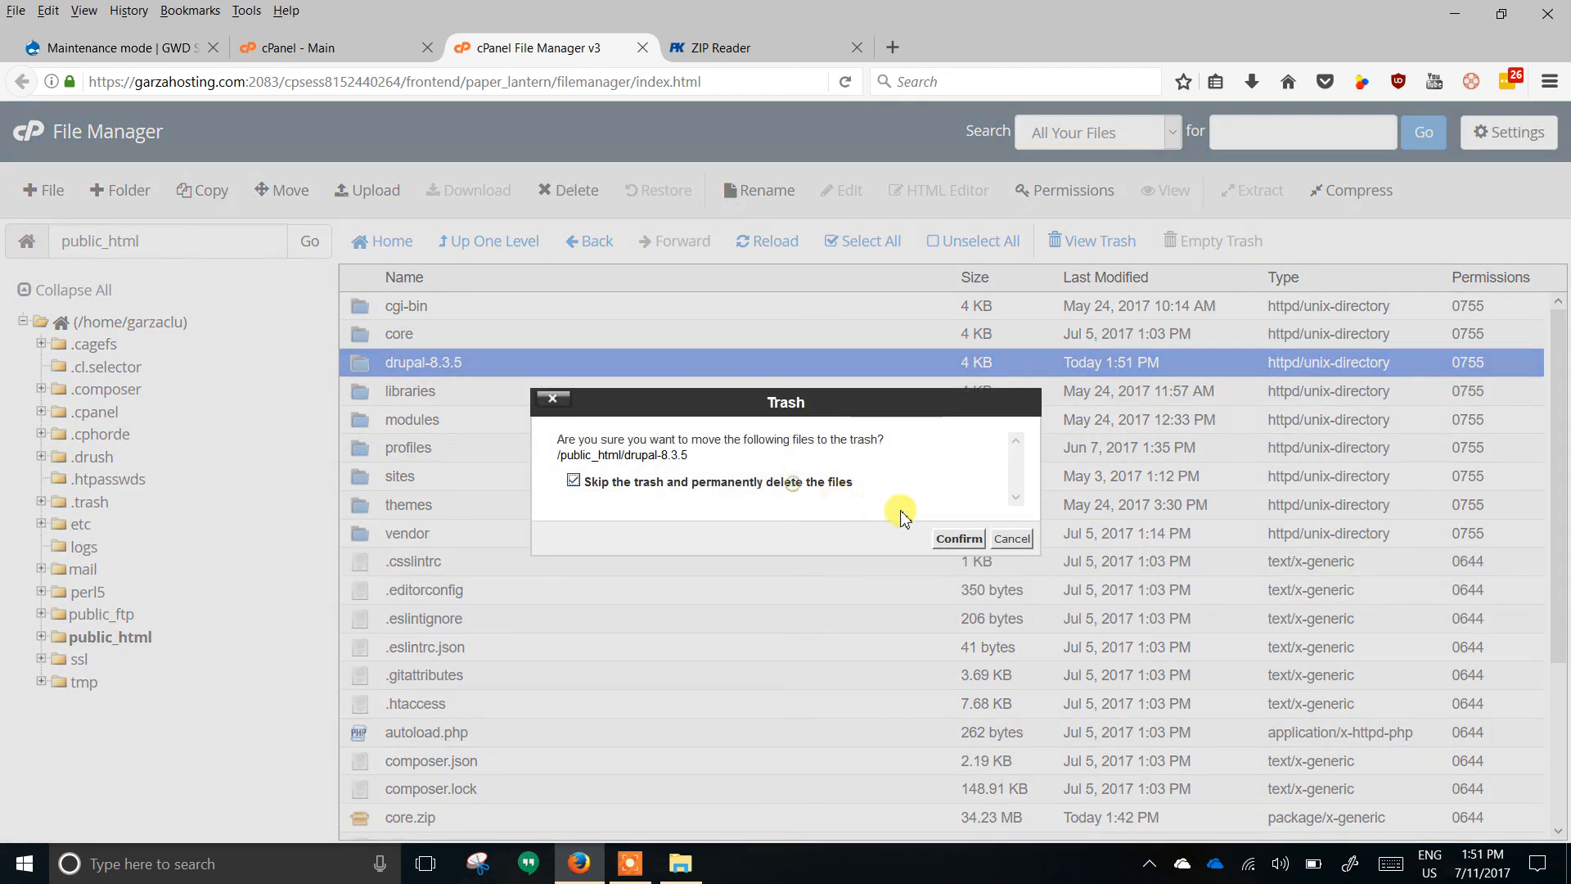
left_click(959, 539)
Check for the core.zip backup in the local folder Clients, development sites, garza.club, site files backup 20170711, and close File Explorer.
scroll(483, 719, "down", 5)
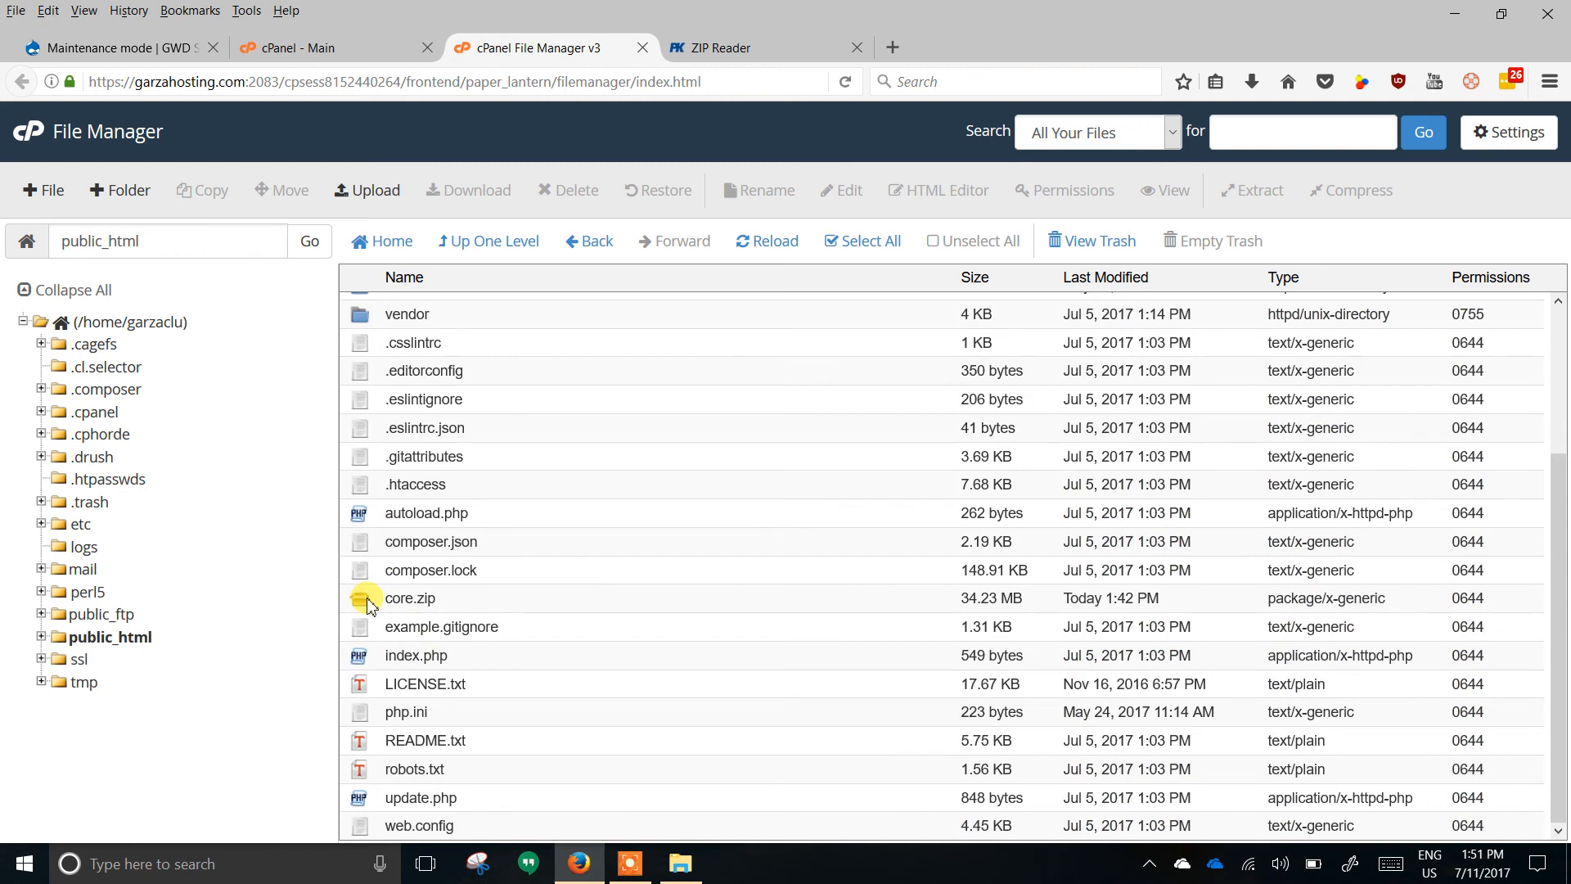
key("alt+Tab")
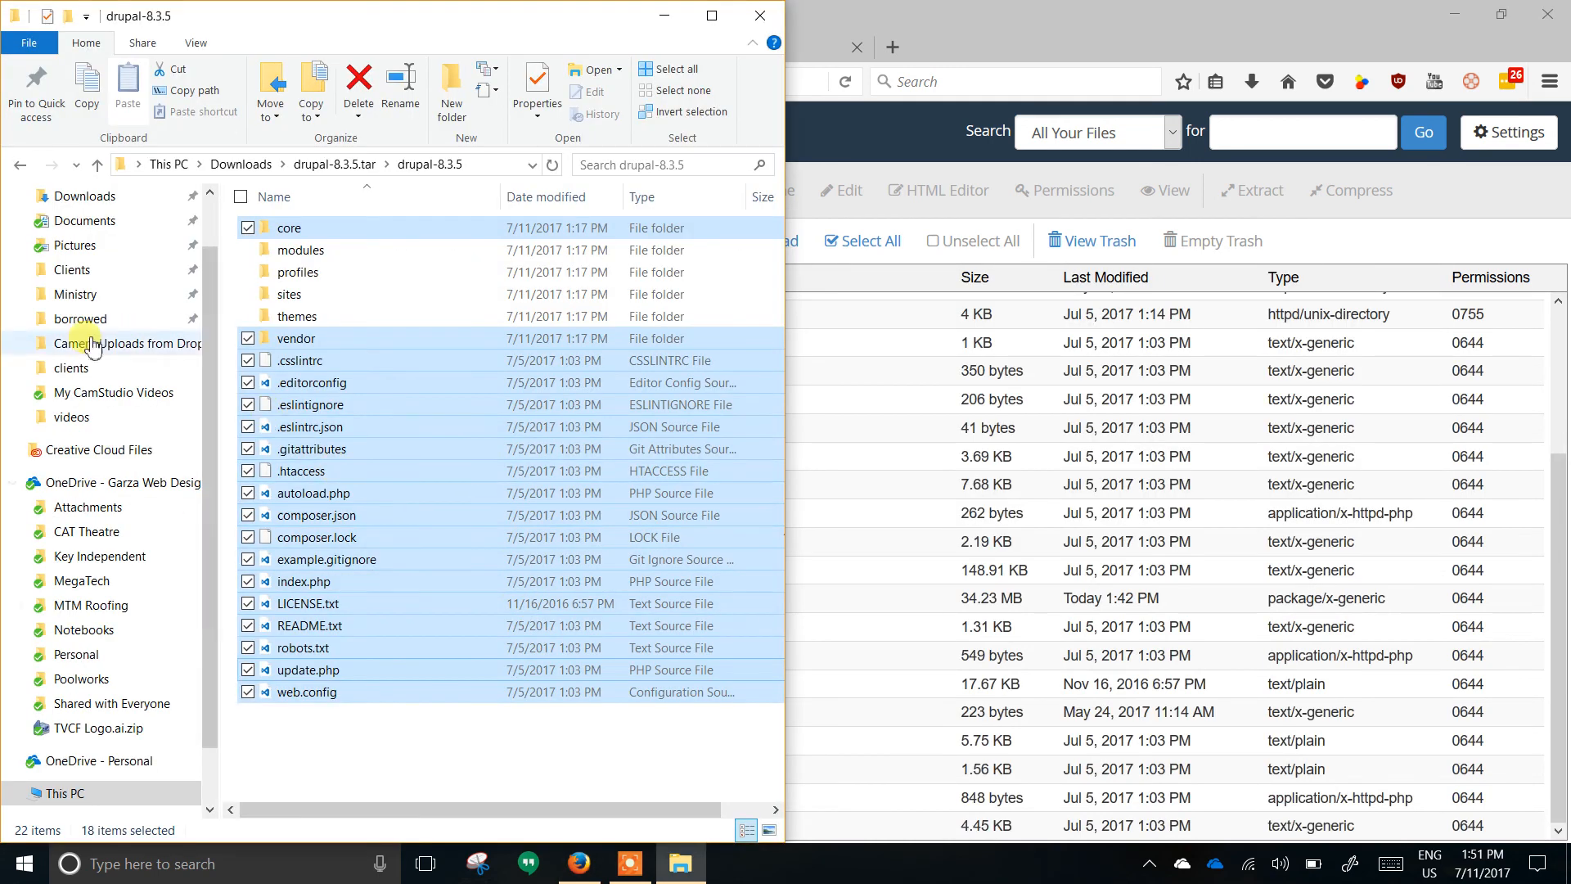
key("alt+Tab")
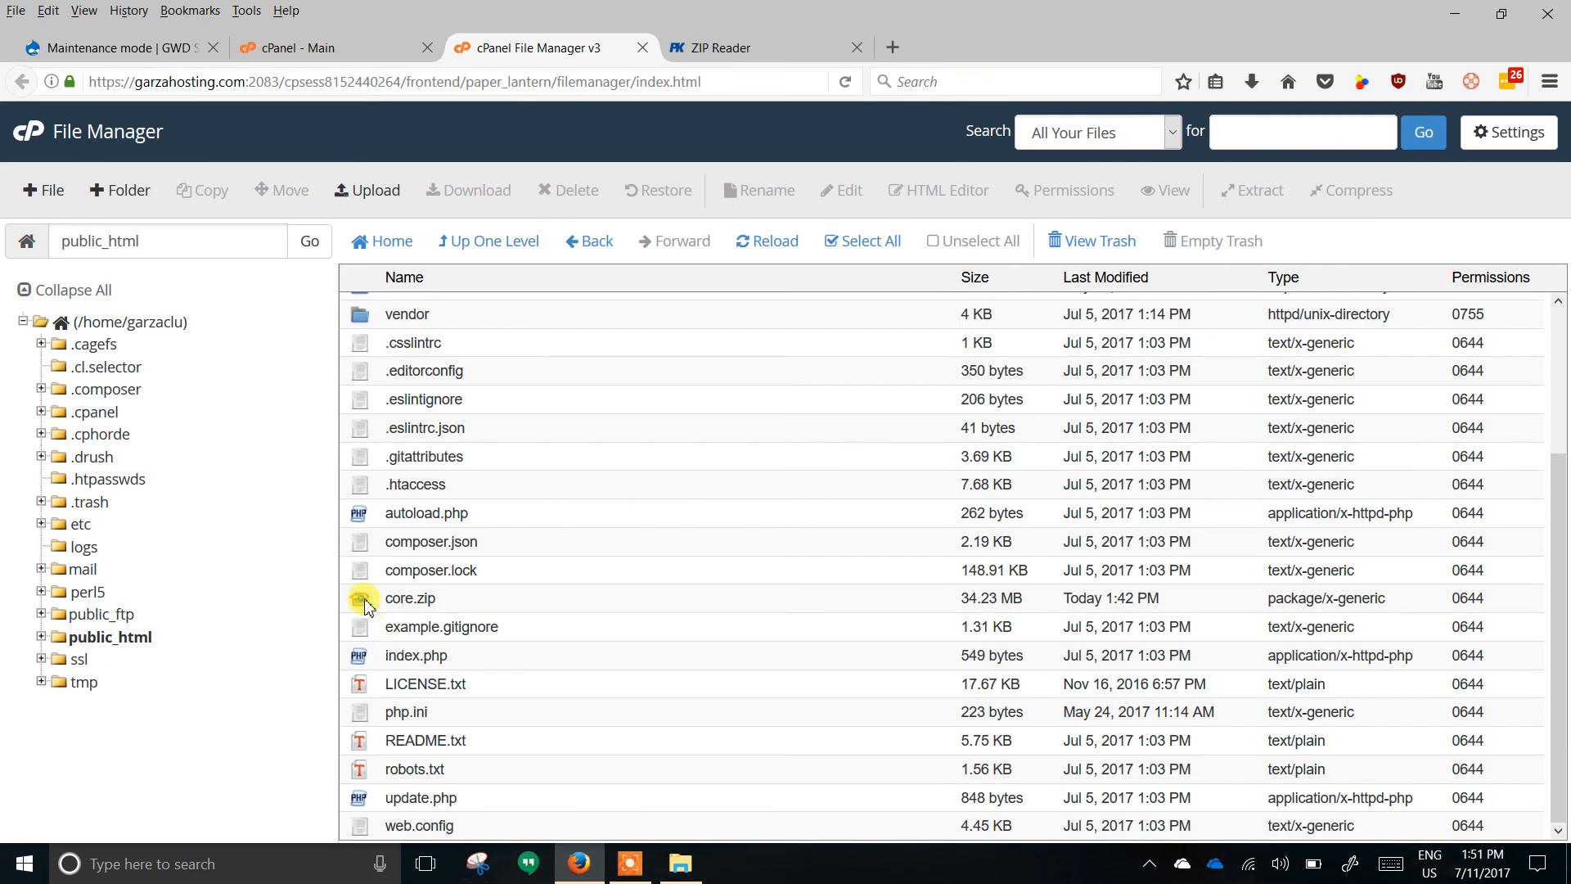
left_click(365, 601)
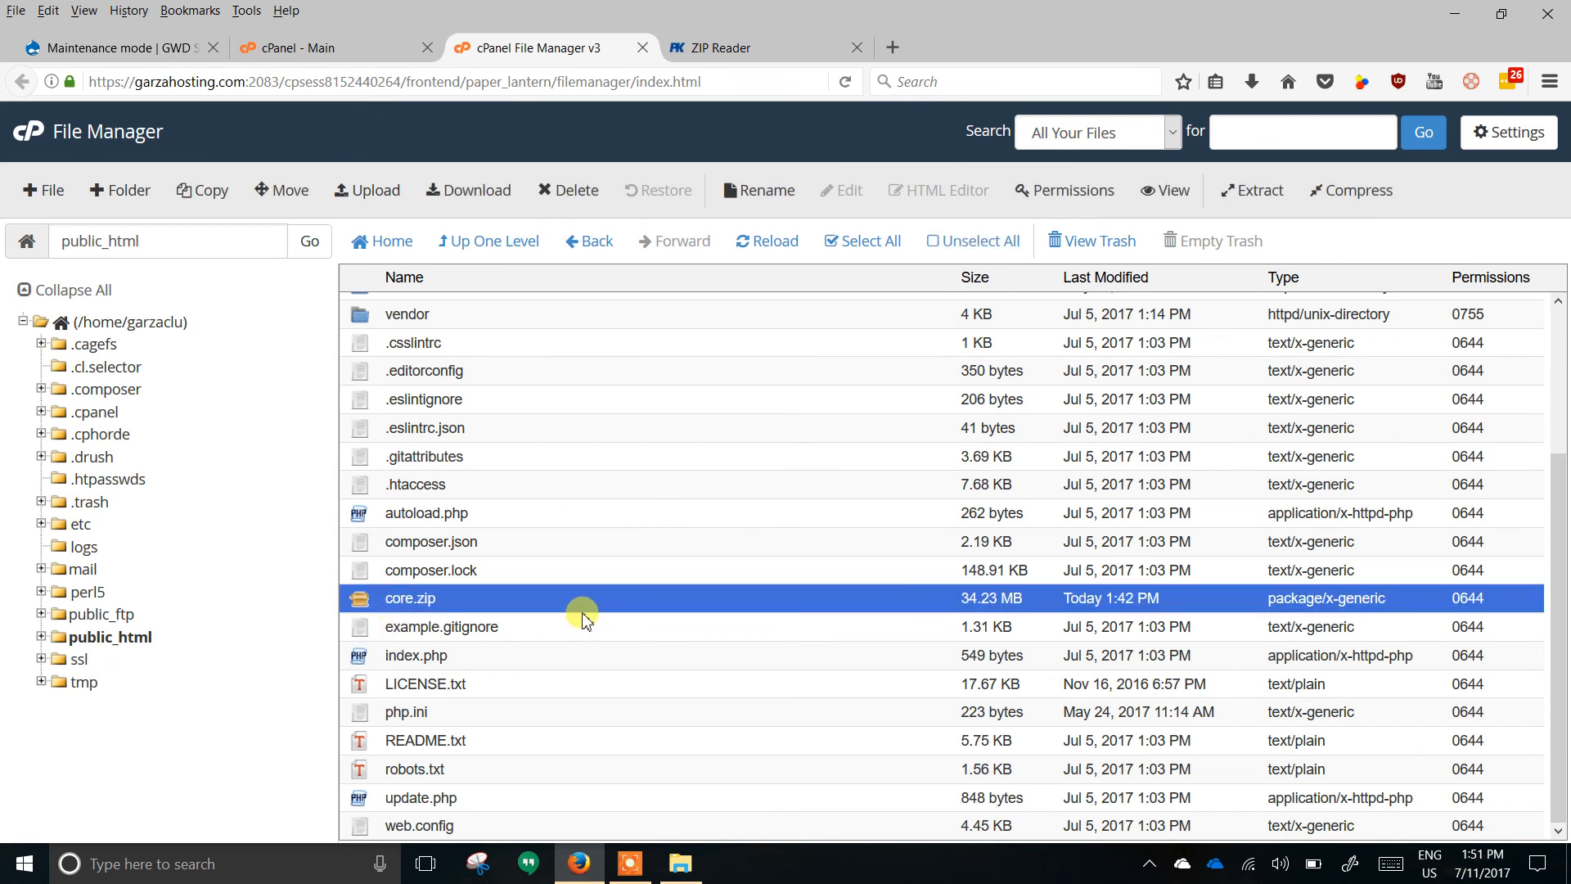
key("alt+Tab")
left_click(75, 271)
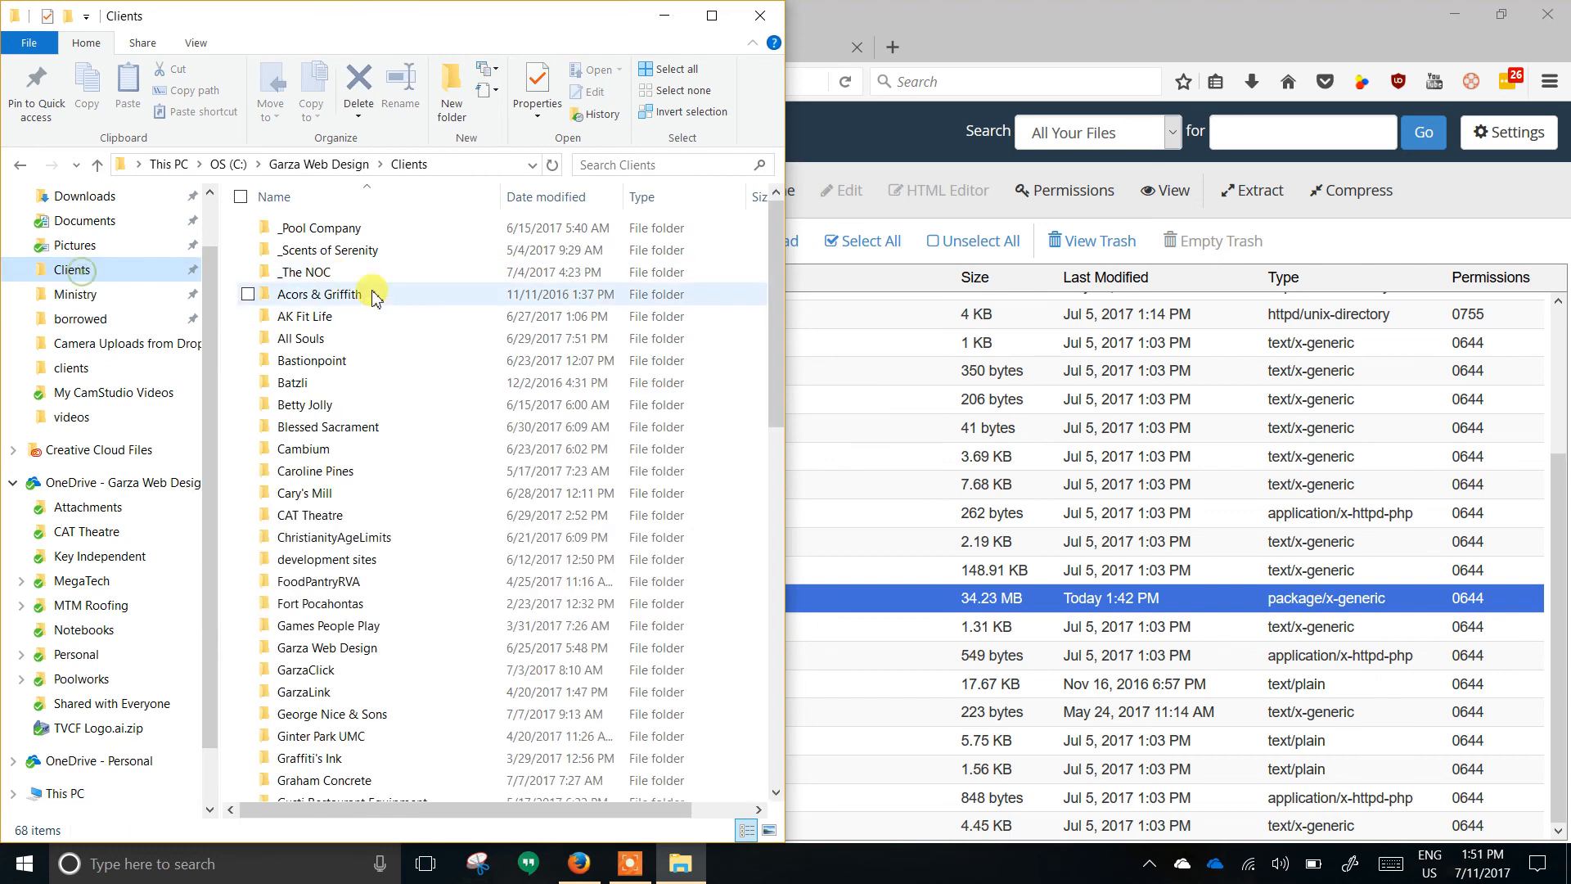
double_click(343, 562)
double_click(327, 227)
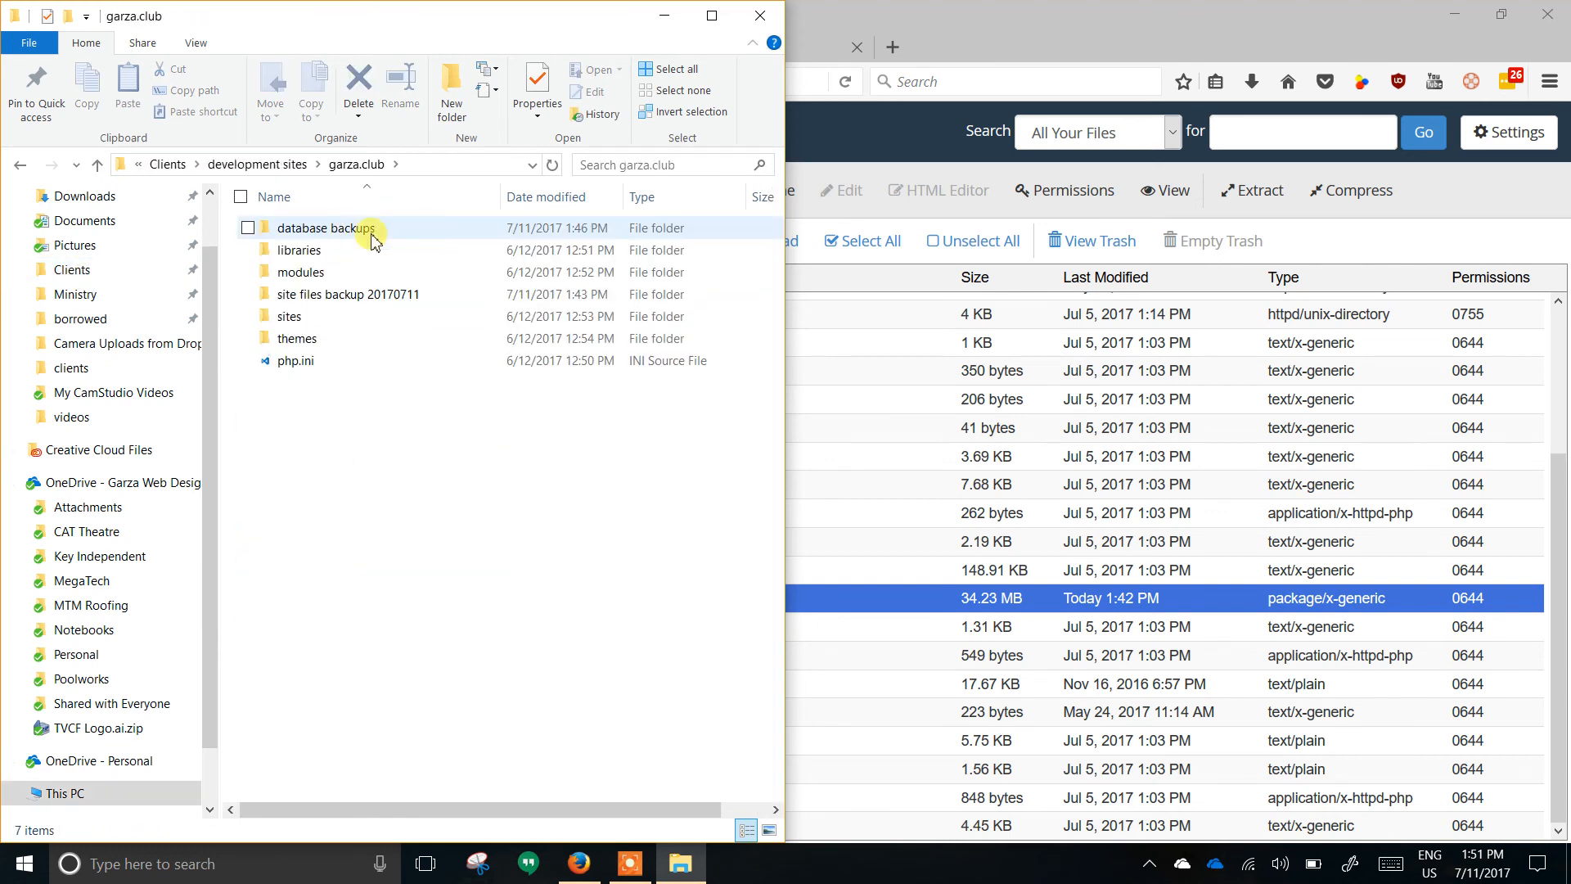
left_click(313, 300)
double_click(314, 300)
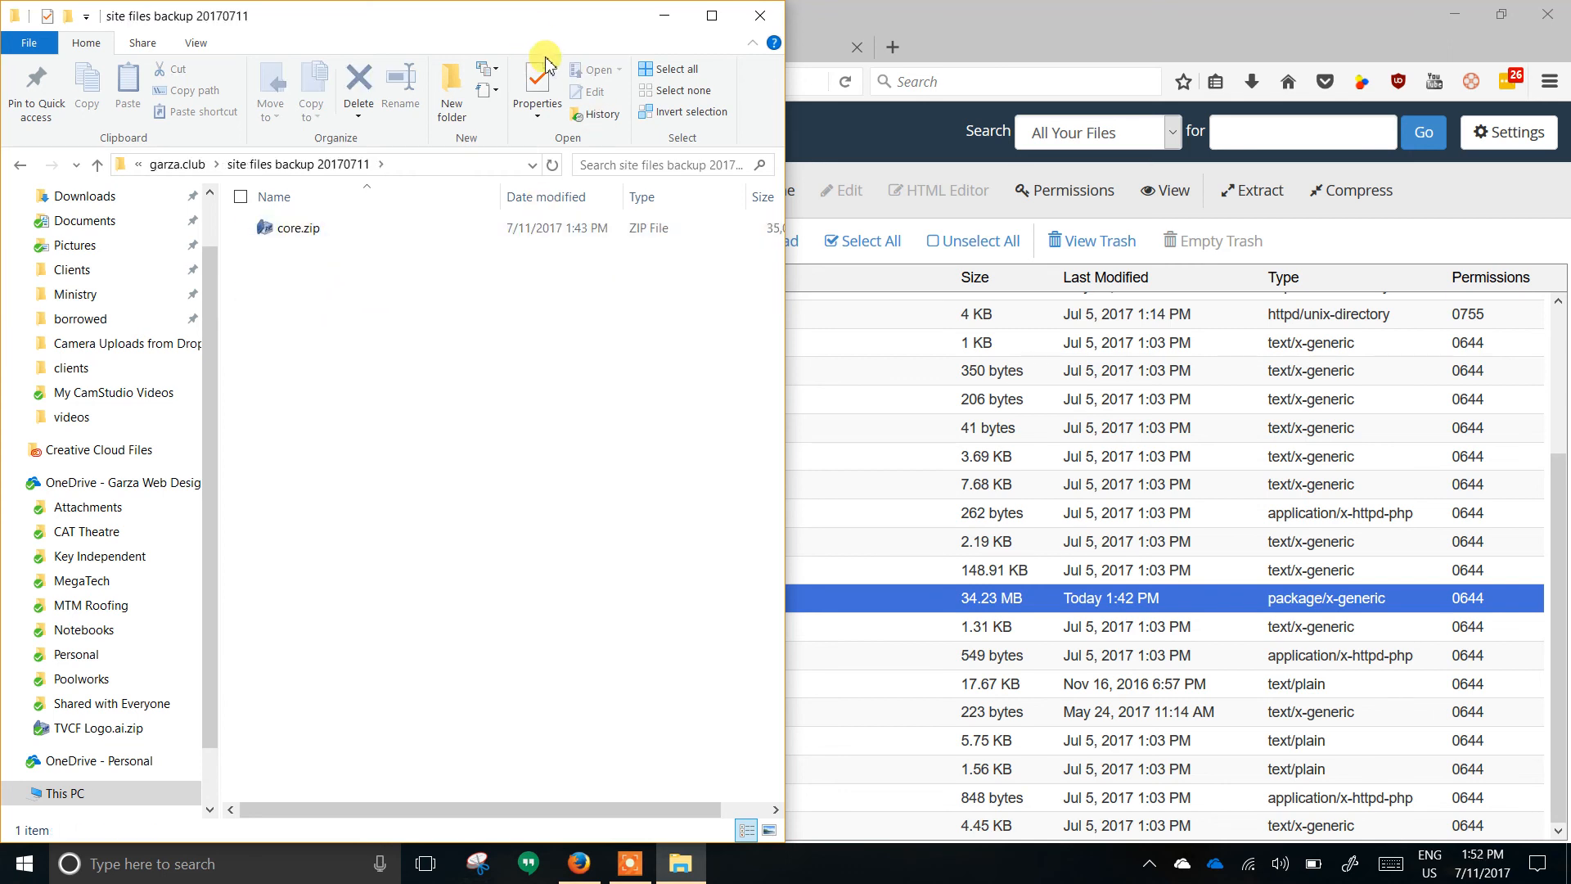
left_click(760, 16)
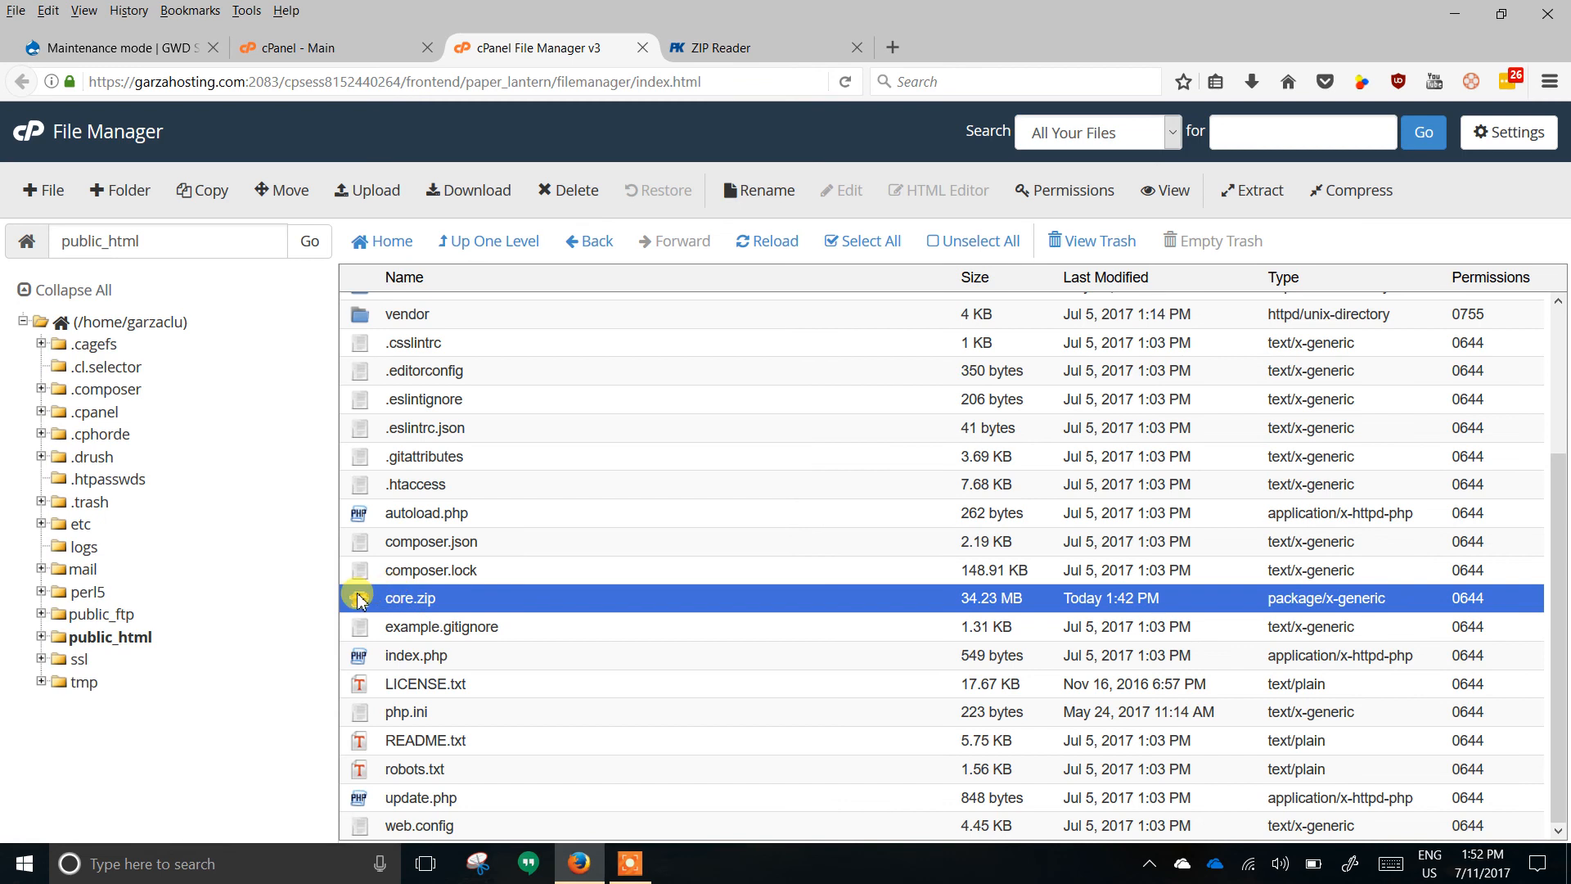
Permanently delete core.zip from the server's public_html folder, skipping the trash.
left_click(581, 200)
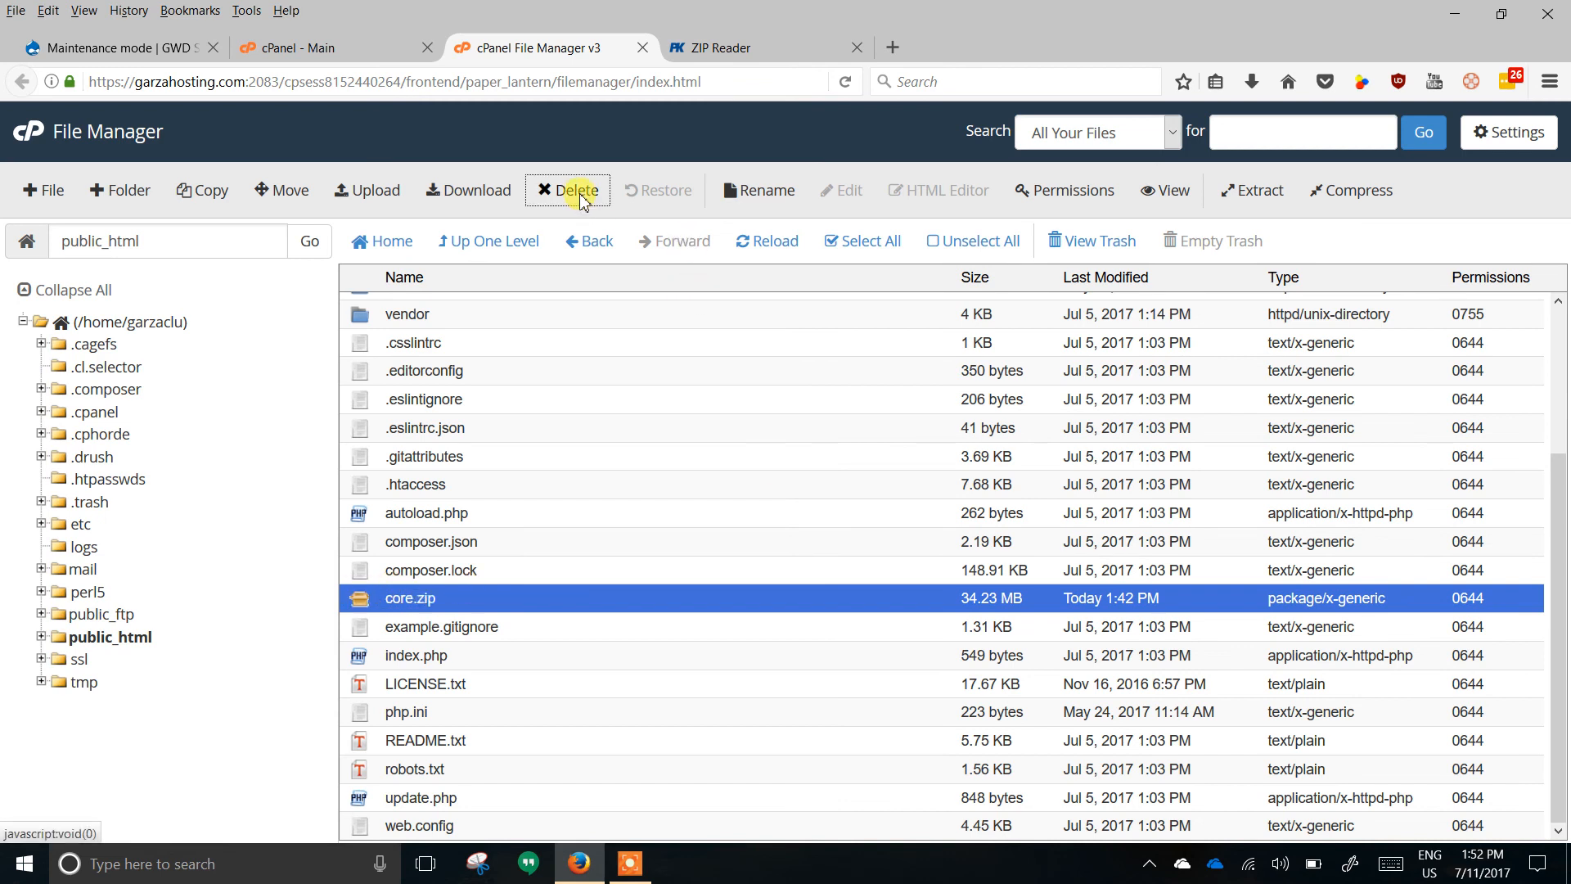
left_click(630, 483)
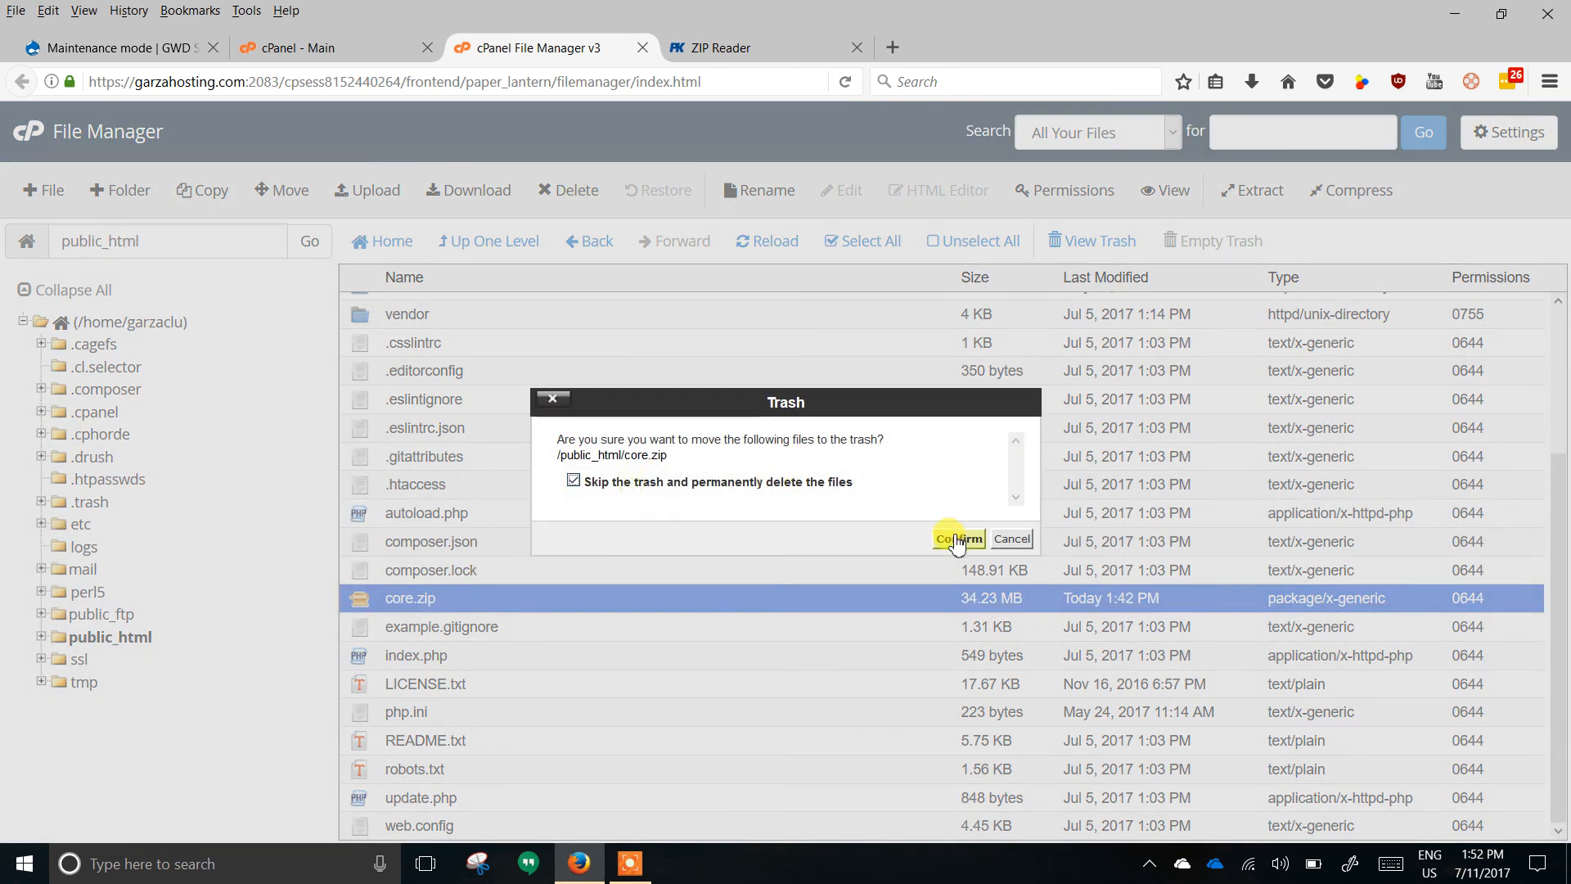
left_click(958, 537)
scroll(568, 677, "up", 2)
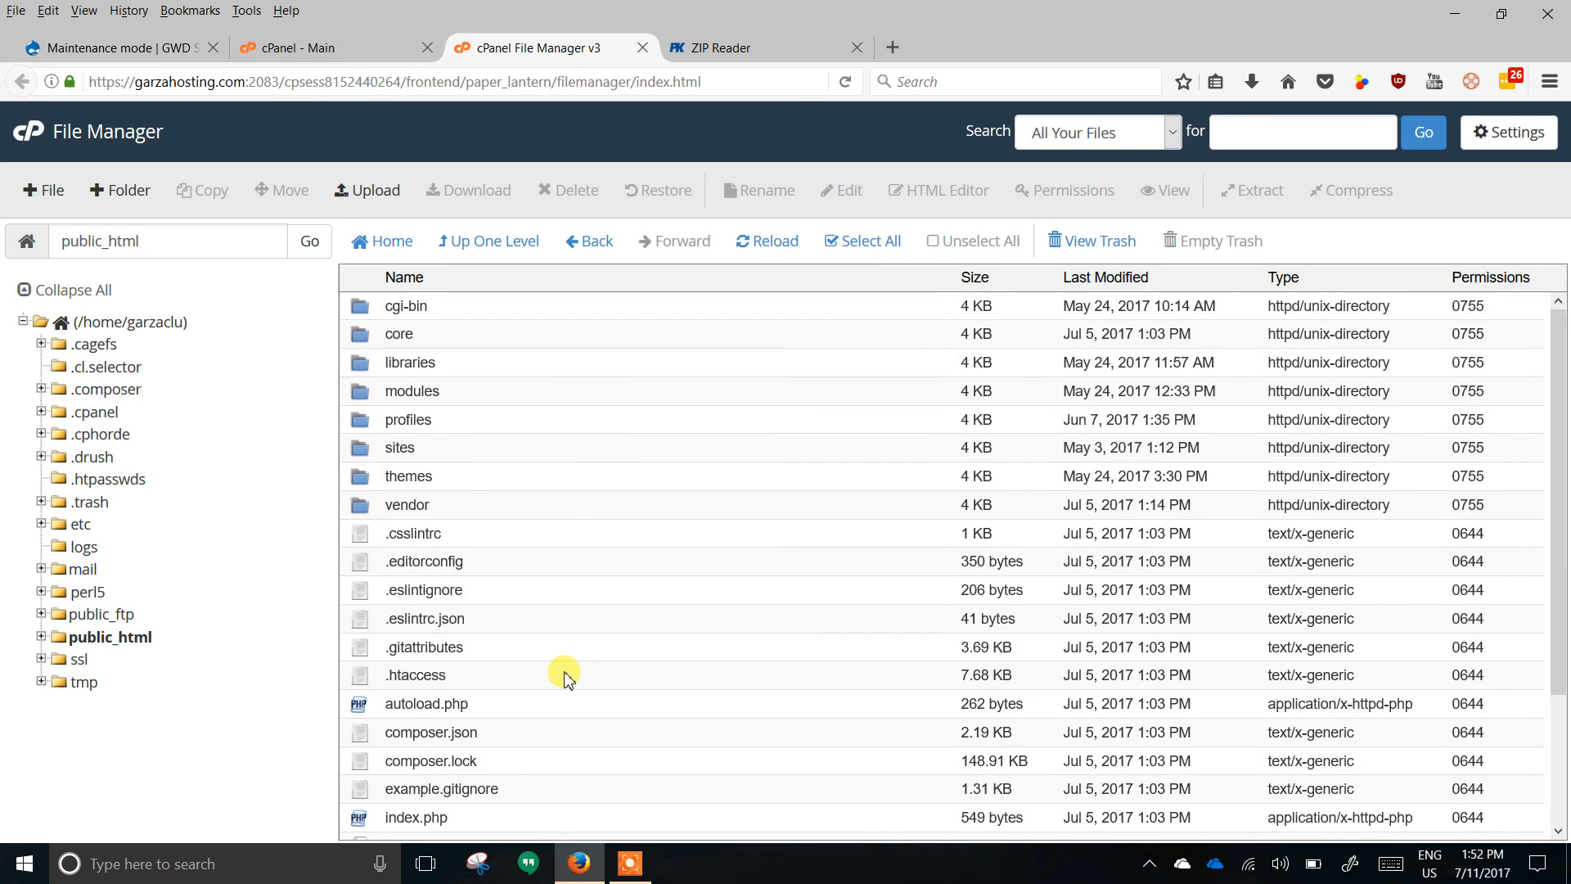
Switch to the Drupal site, open its home page and look through the content for problems.
left_click(127, 49)
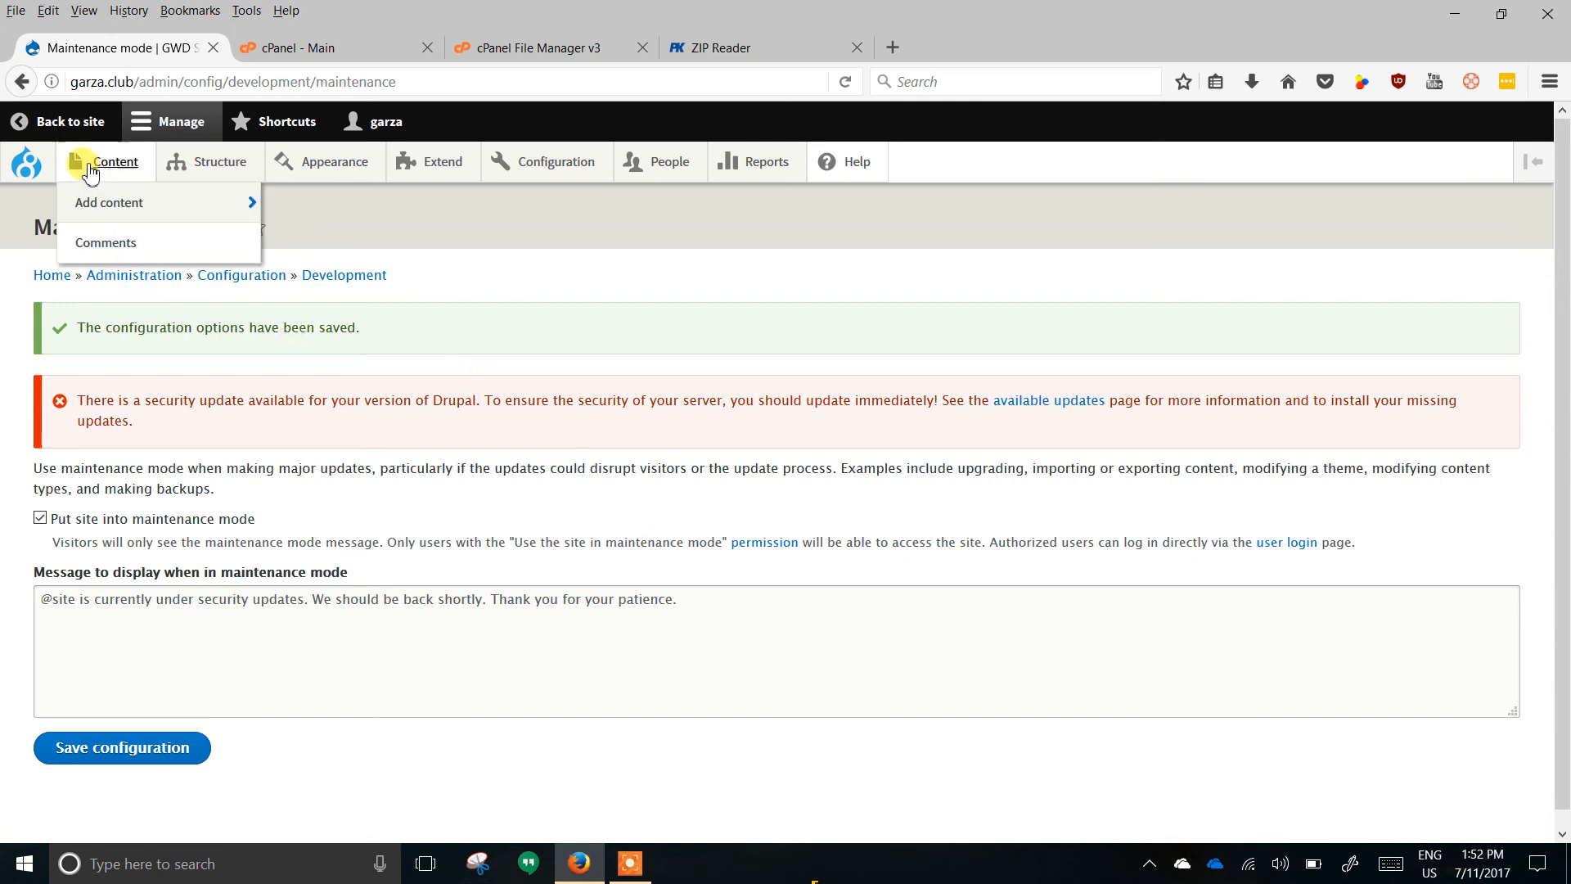
left_click(41, 278)
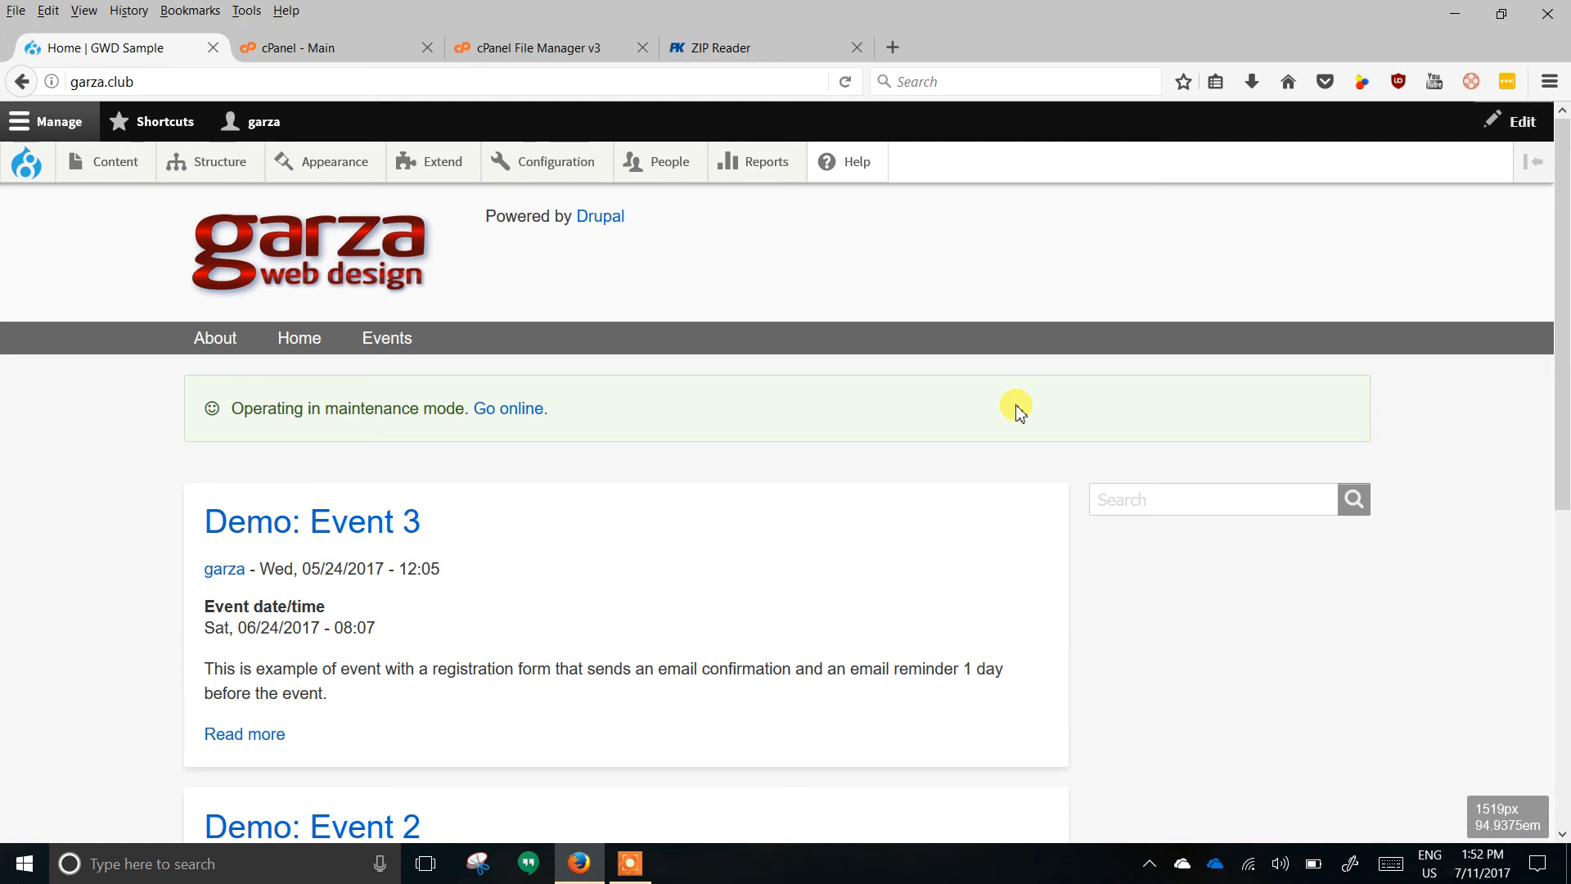
scroll(1053, 520, "down", 6)
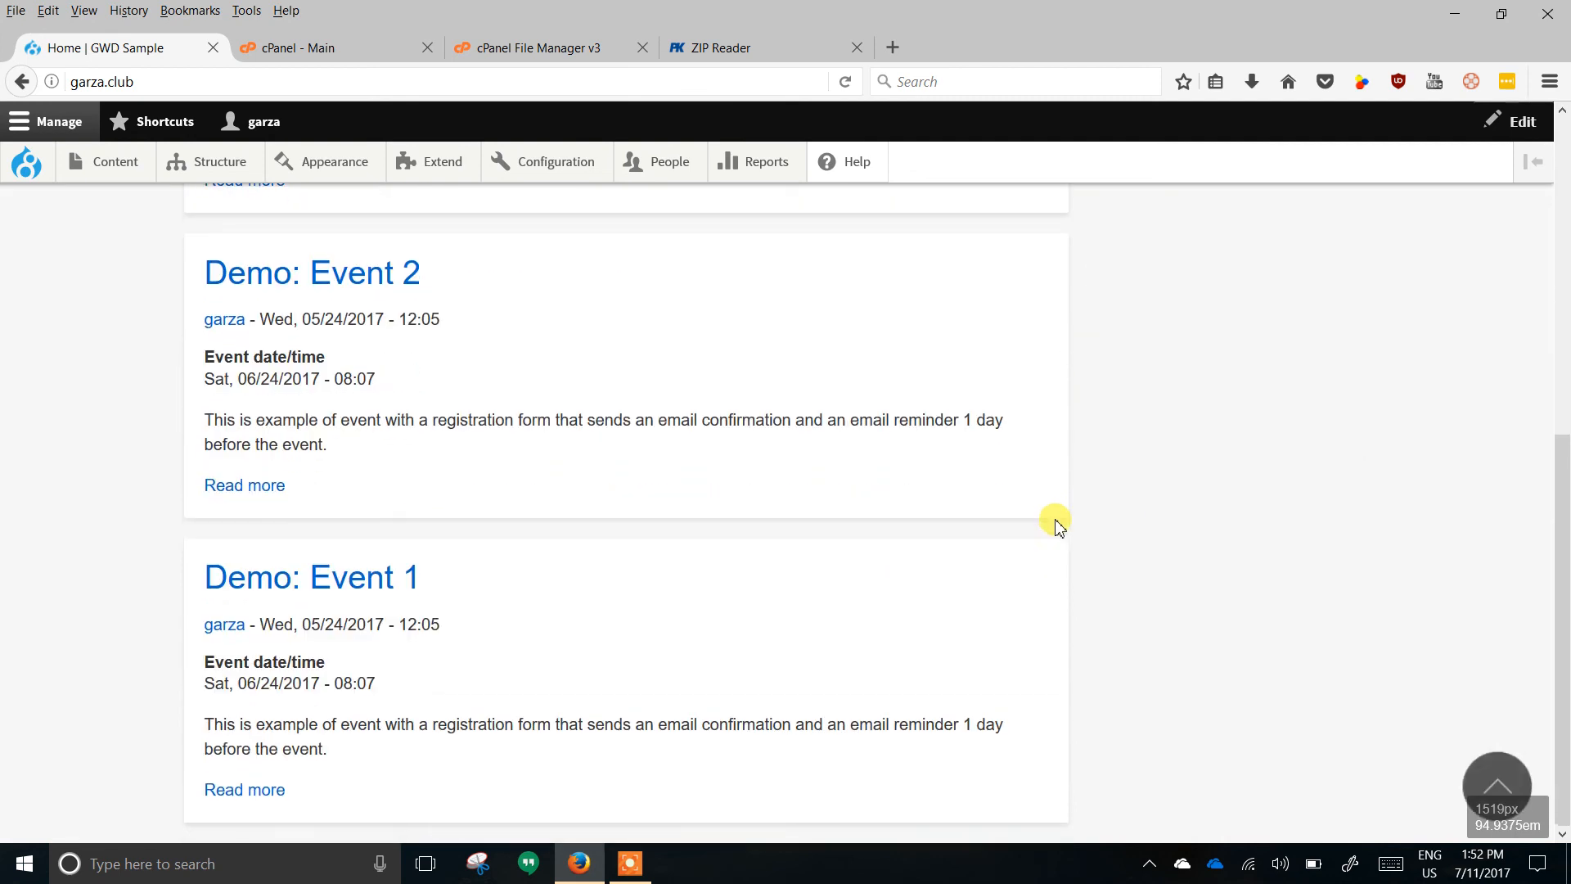
scroll(1055, 524, "up", 6)
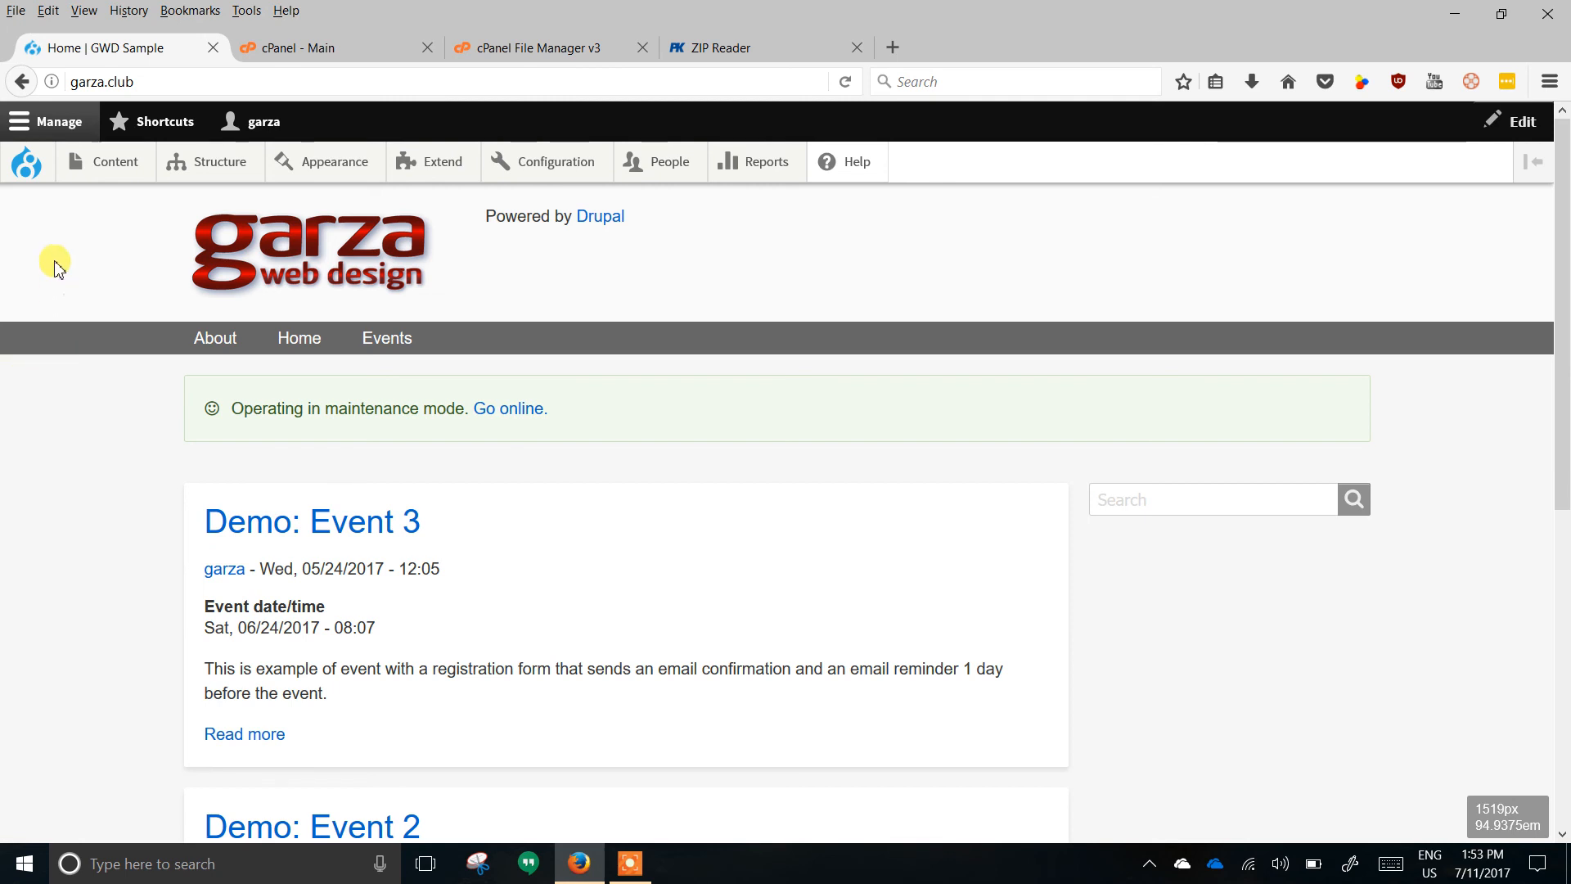
Run Drupal's database update utility, continuing past the overview to review any pending updates.
mouse_move(27, 172)
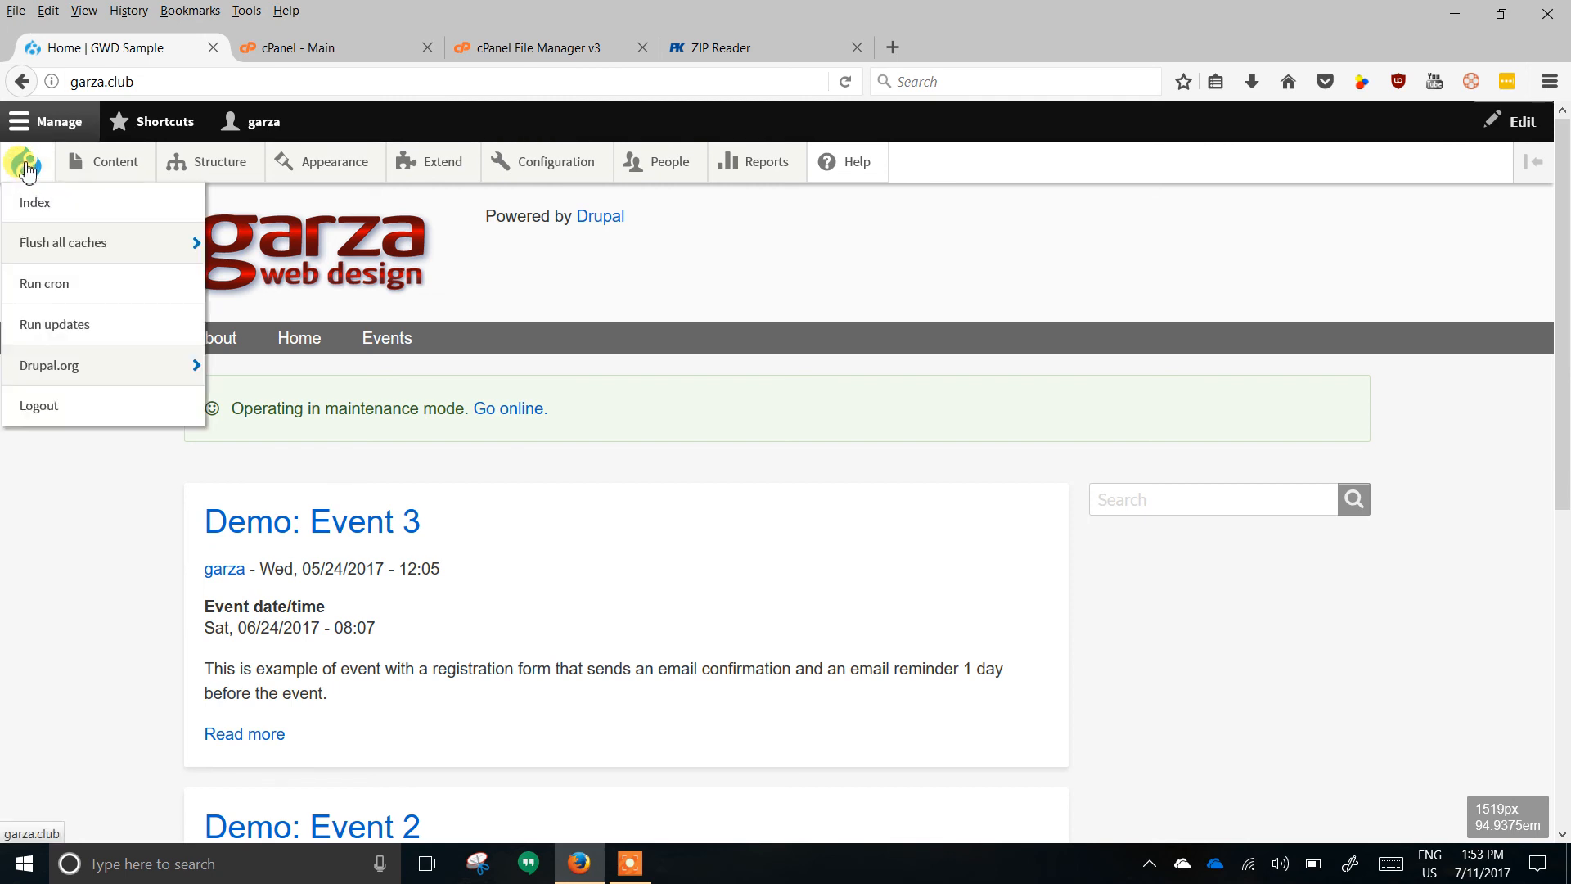
left_click(37, 325)
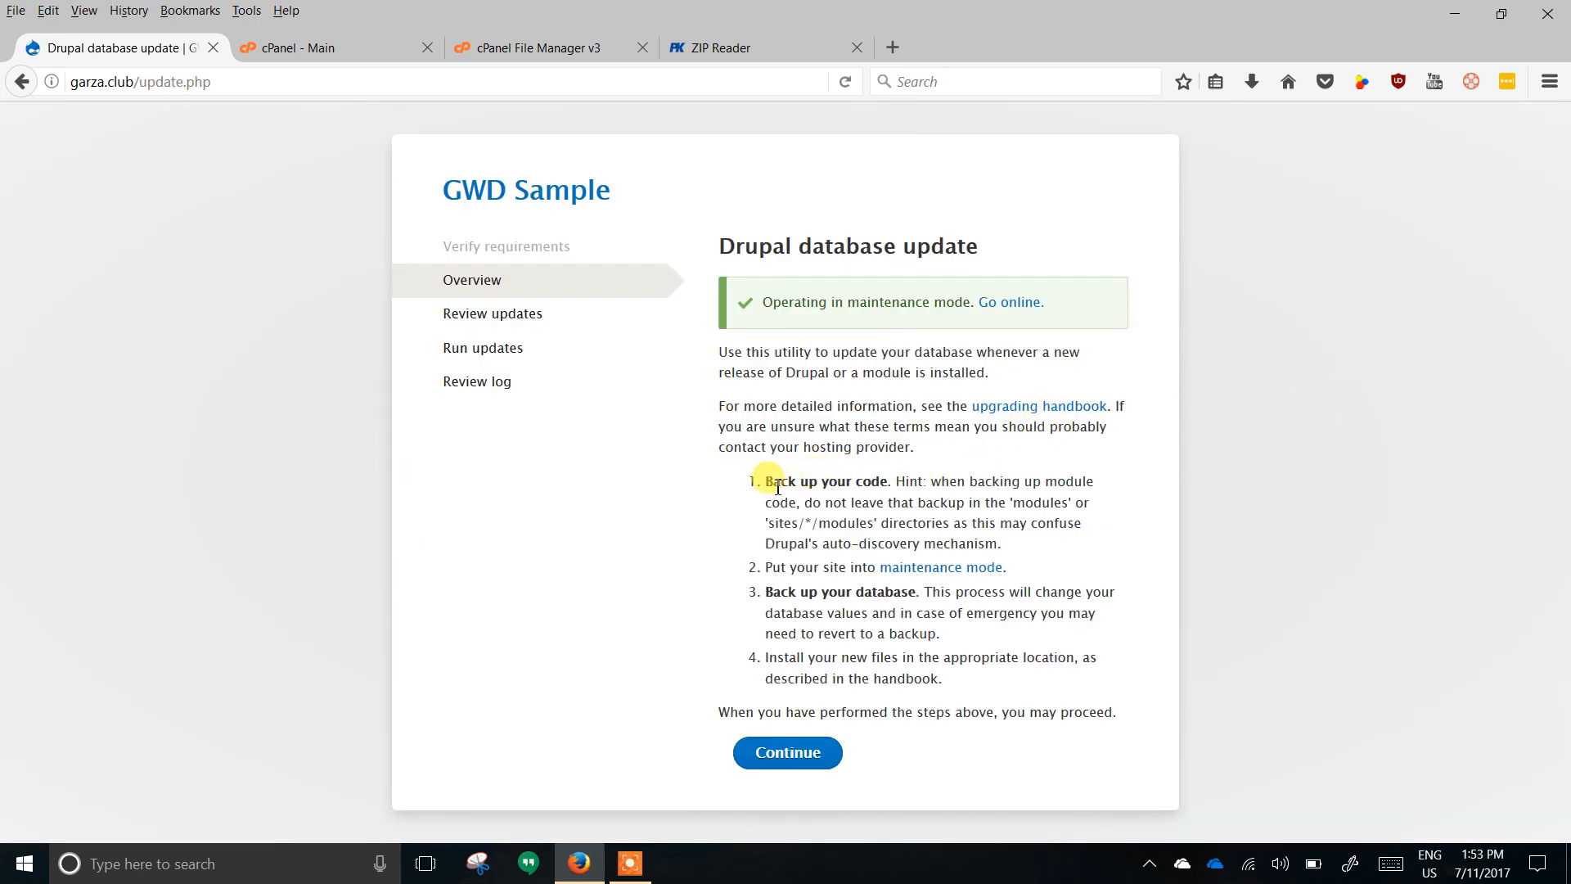
left_click_drag(766, 482, 889, 483)
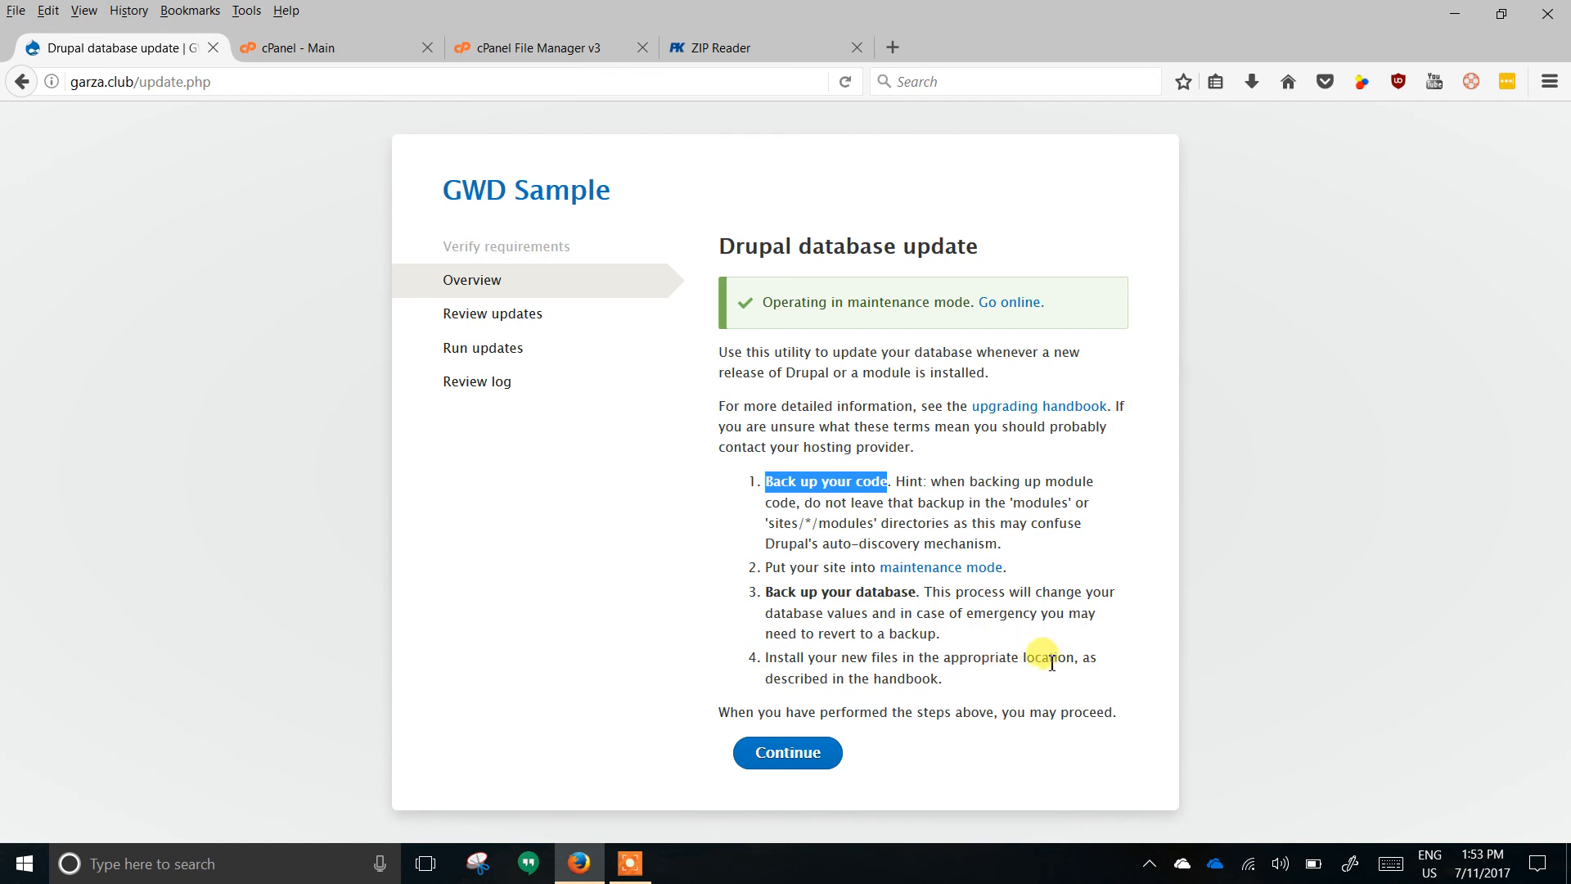
left_click_drag(1002, 713, 1113, 715)
left_click(787, 757)
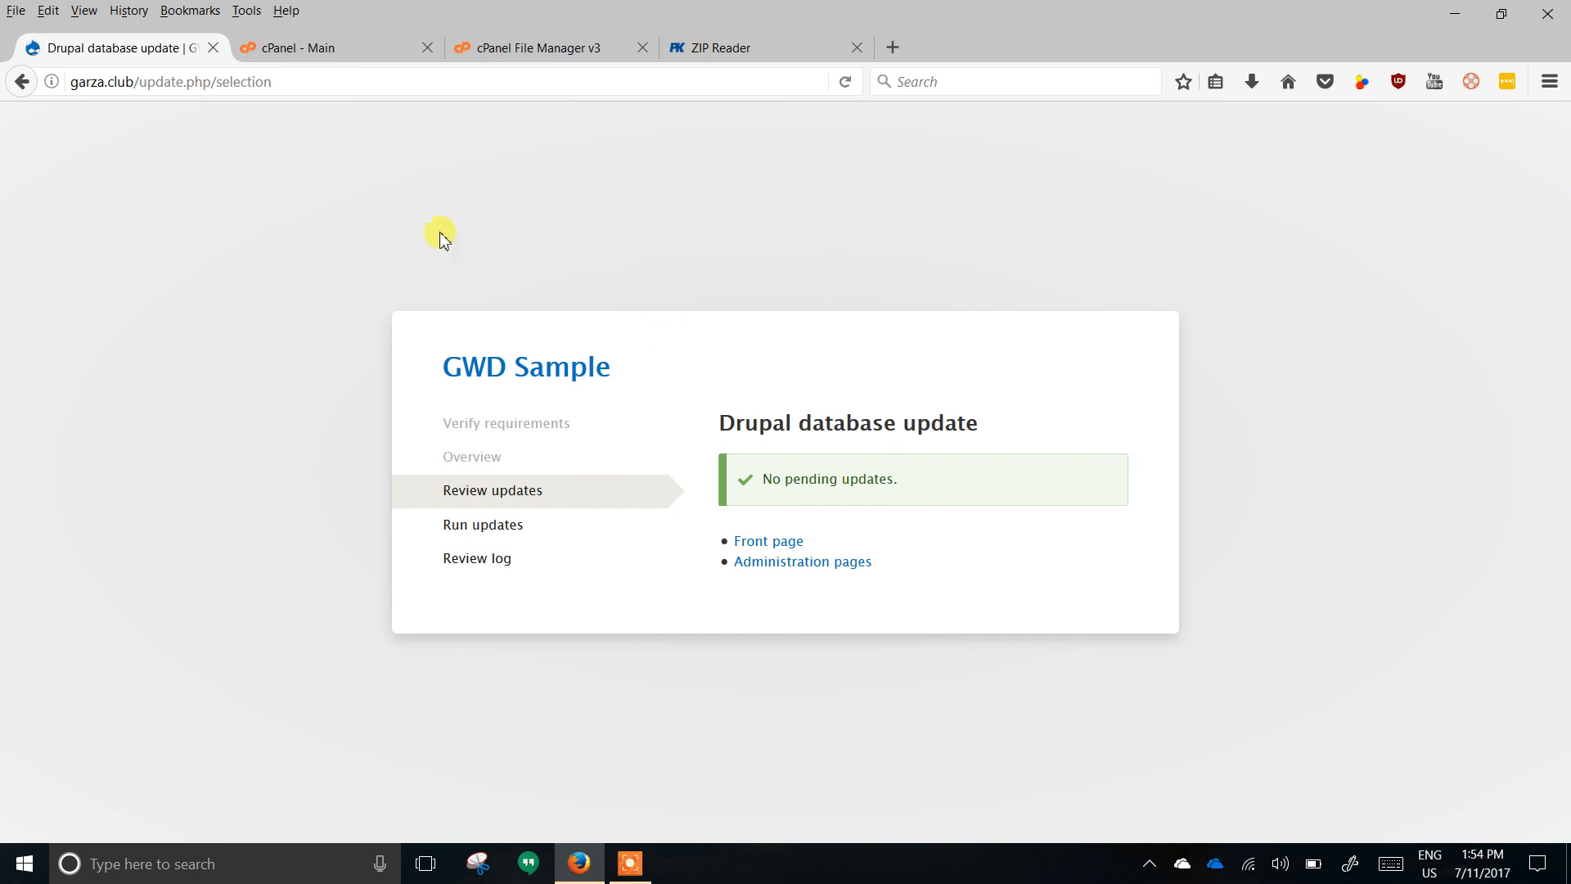
triple_click(770, 480)
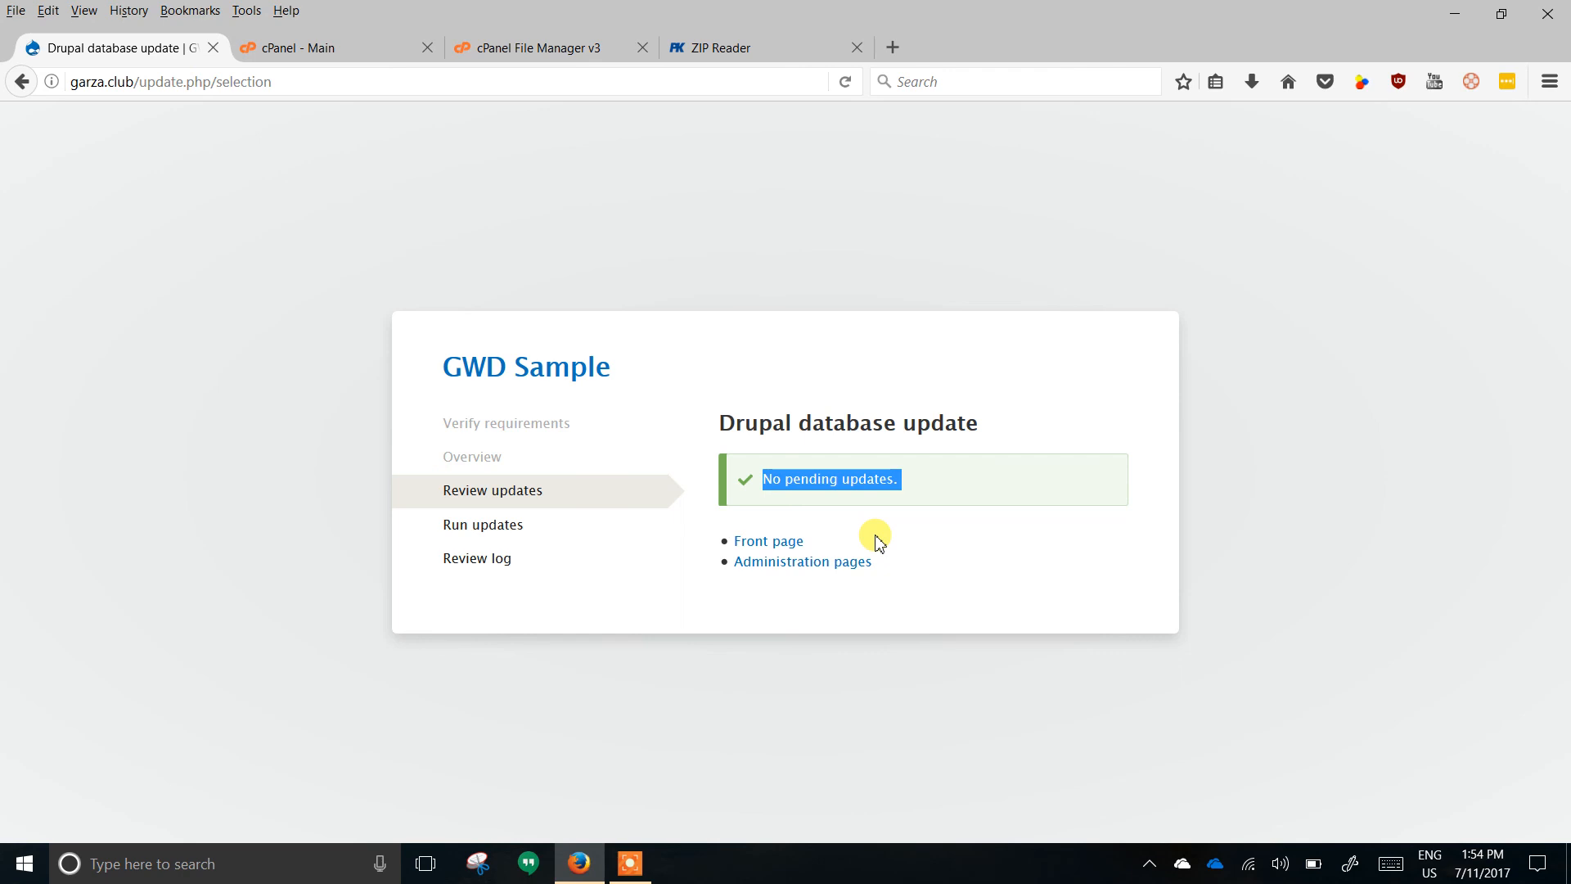
Return from the database update page to the site's front page and look it over.
left_click(777, 546)
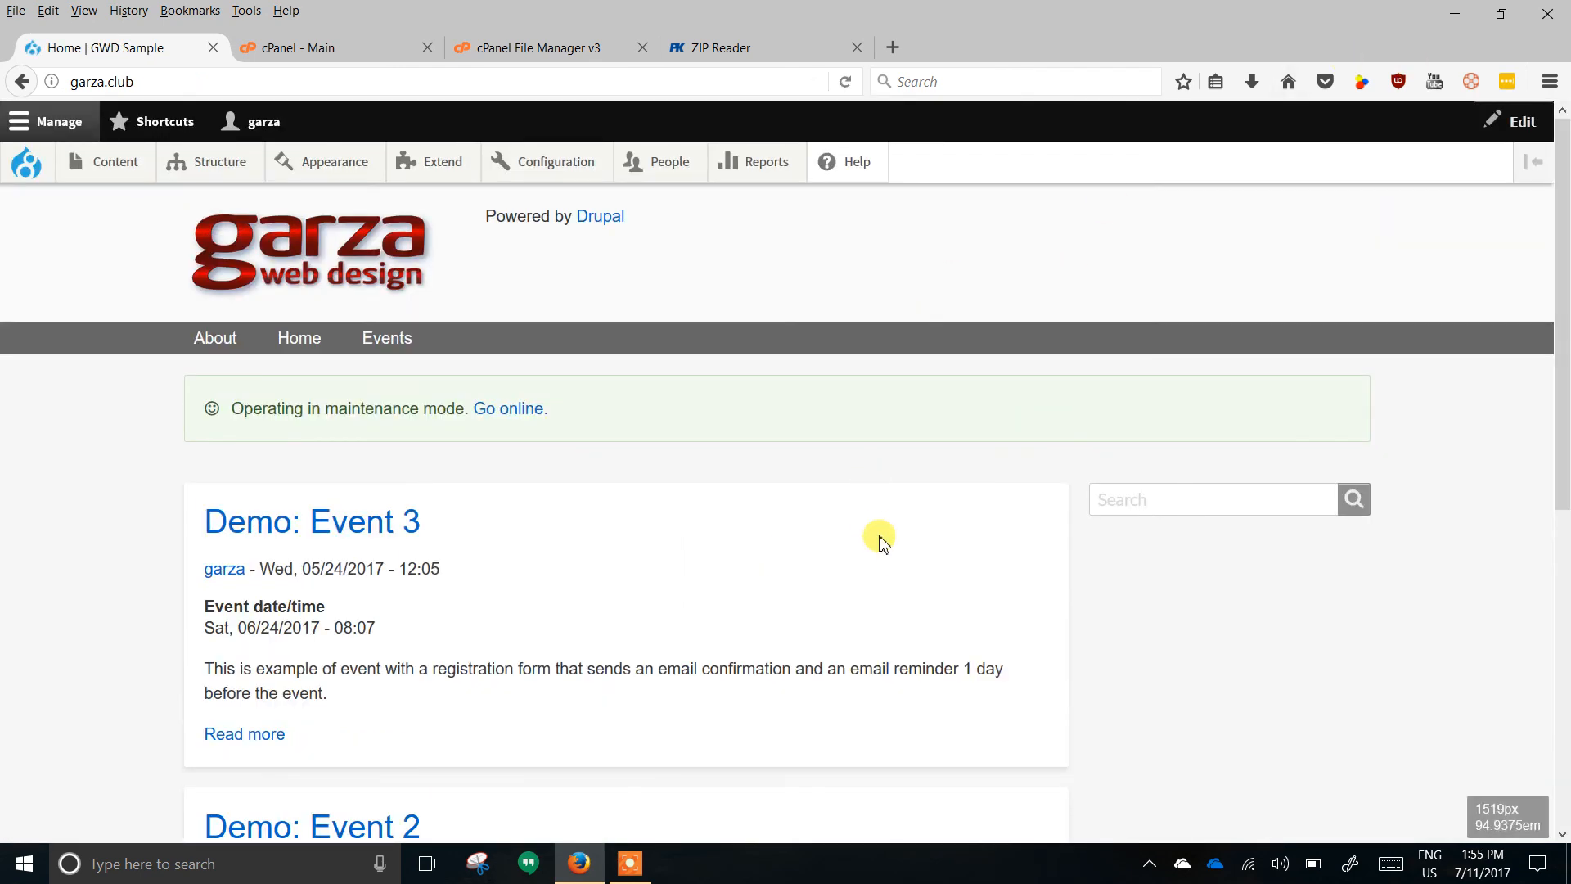
scroll(876, 536, "down", 7)
scroll(880, 539, "up", 5)
scroll(885, 542, "up", 2)
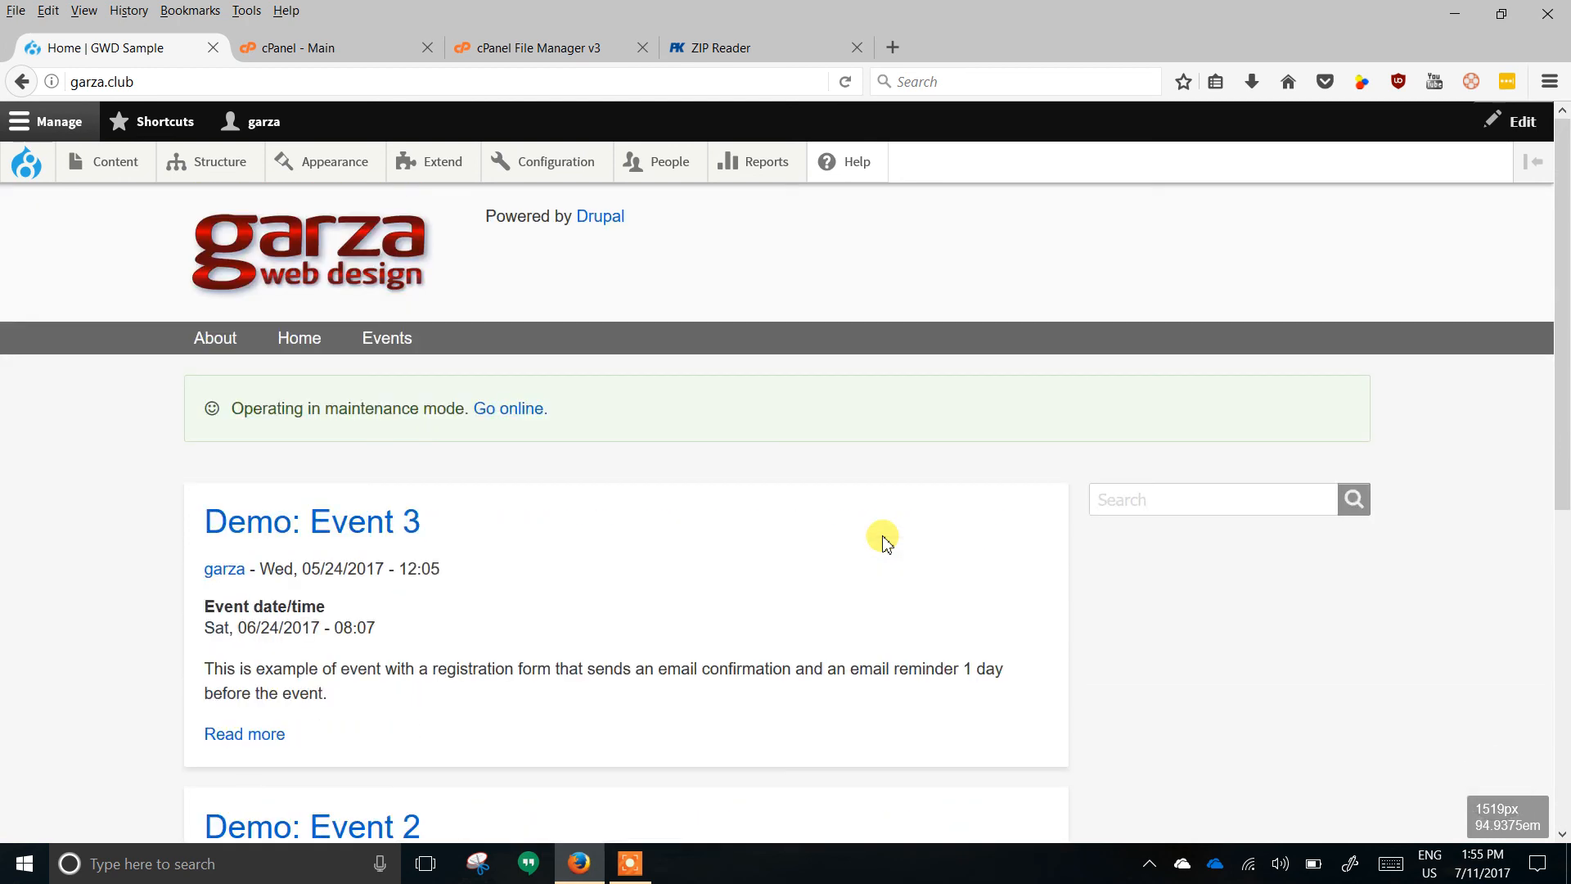